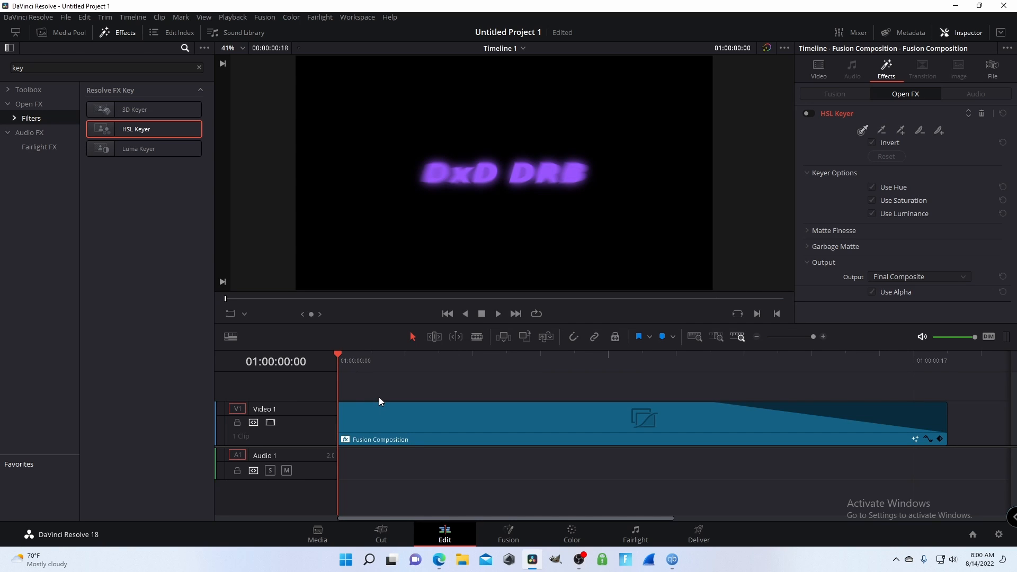
Step: Play the purple DxD DRB title clip three times, returning the playhead to the first frame after each playback
key(space)
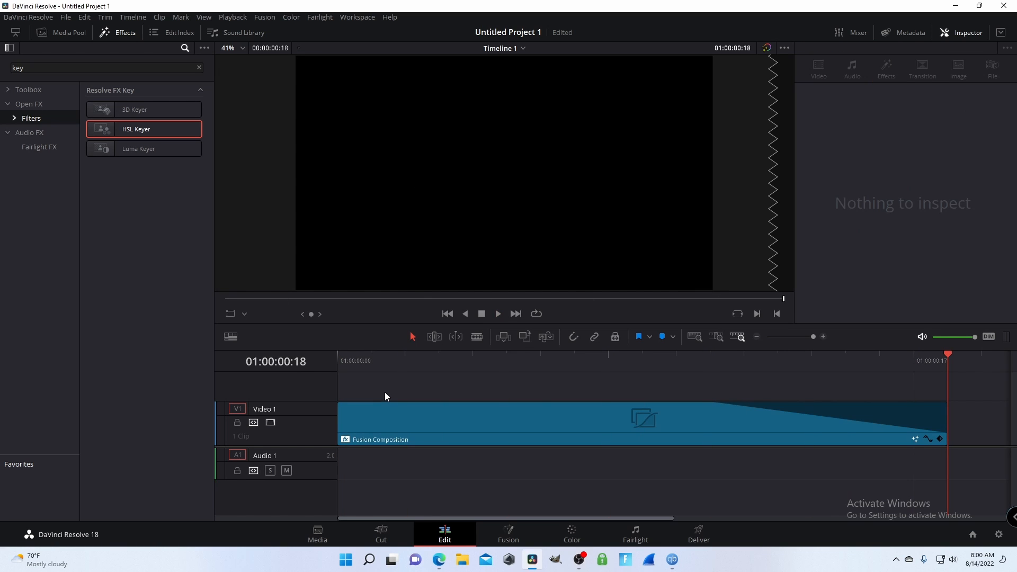
drag(952, 361, 338, 361)
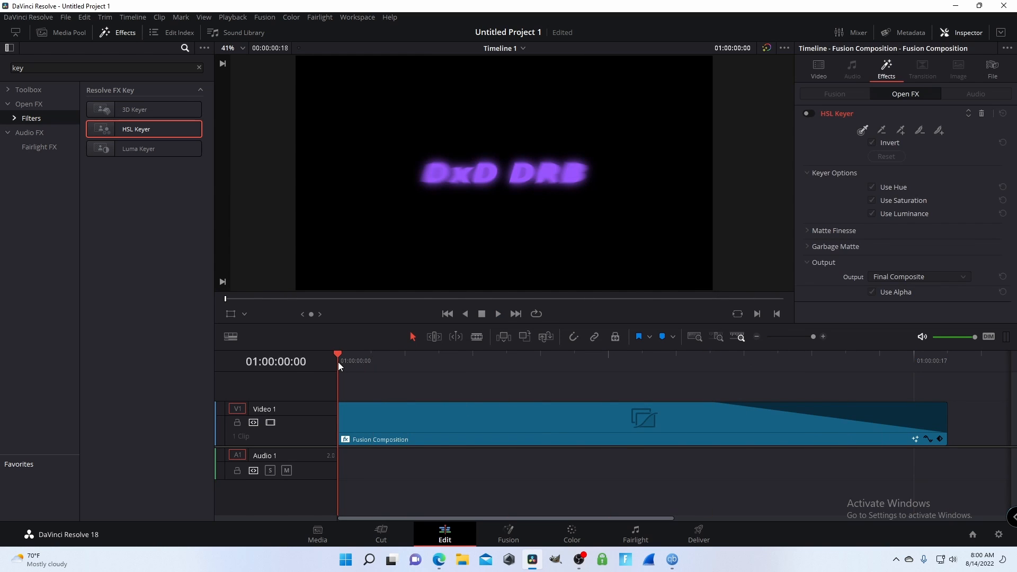
key(space)
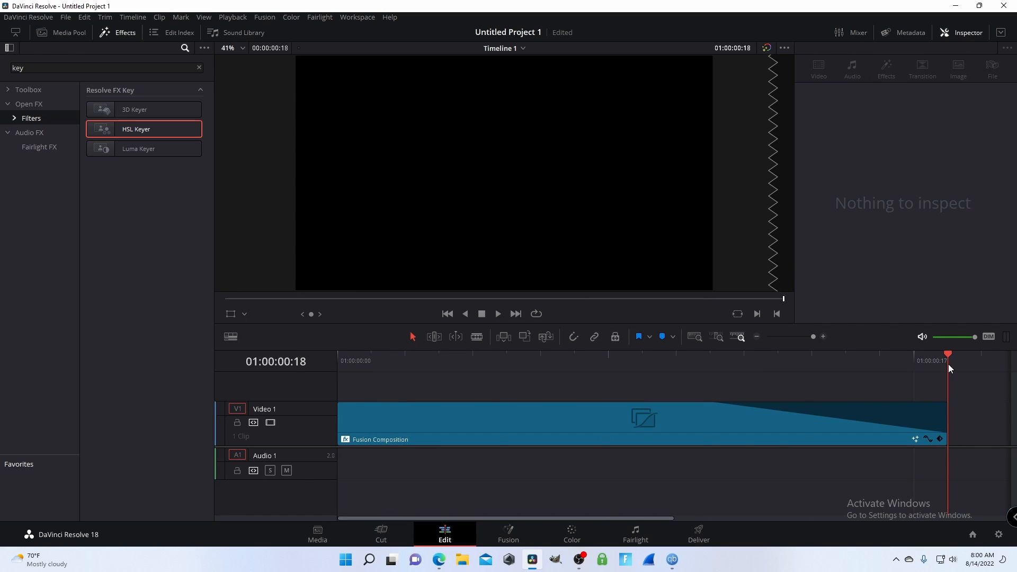
drag(948, 365, 323, 383)
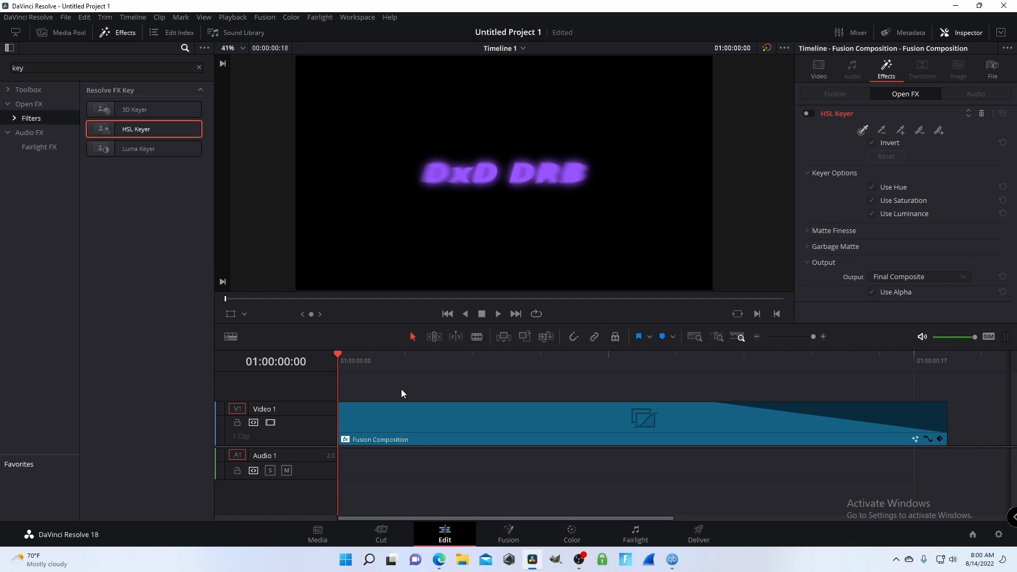
key(space)
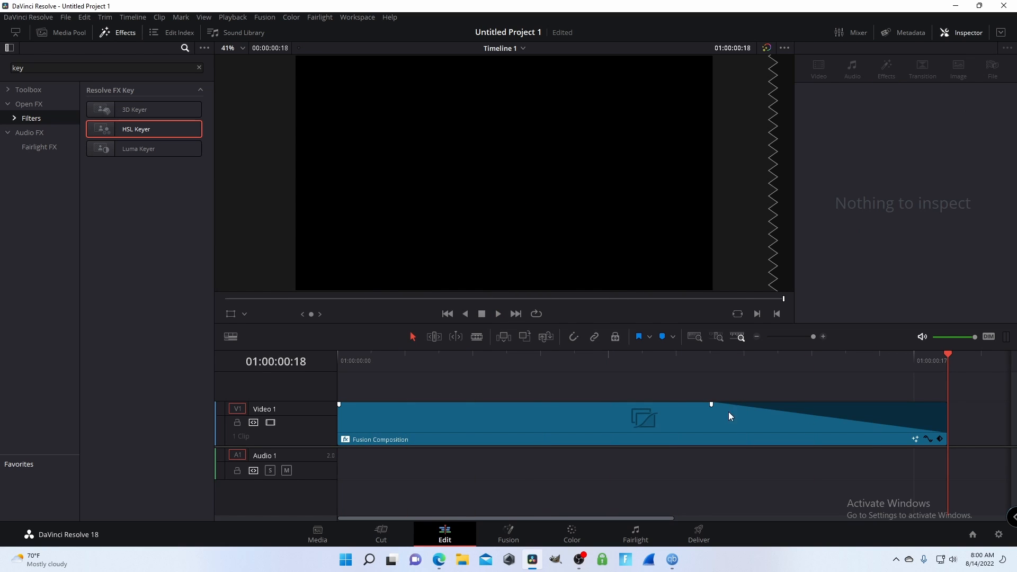
drag(944, 369, 338, 353)
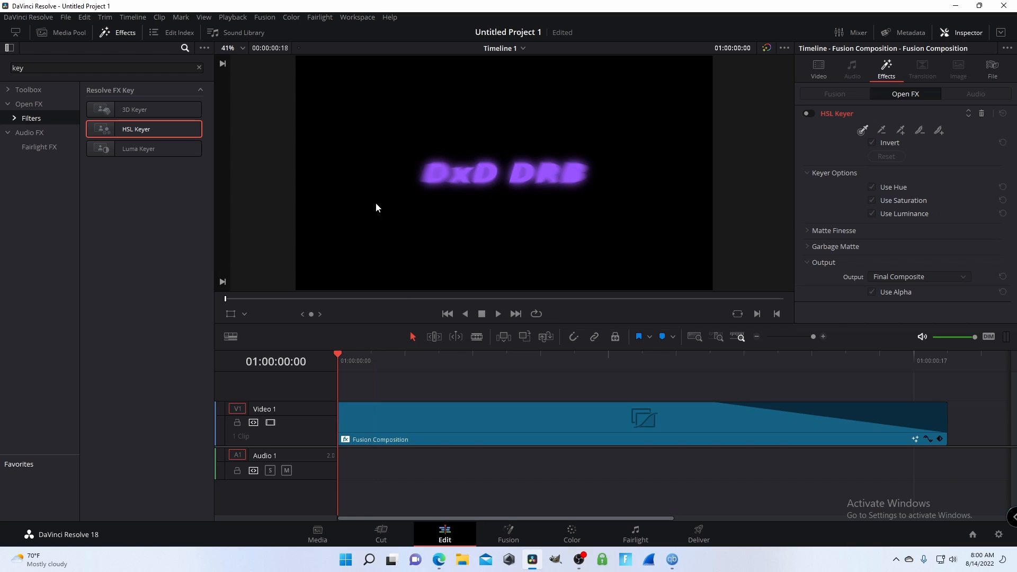
Step: Open the title clip's composition on the Fusion page and delete all of its nodes
click(527, 542)
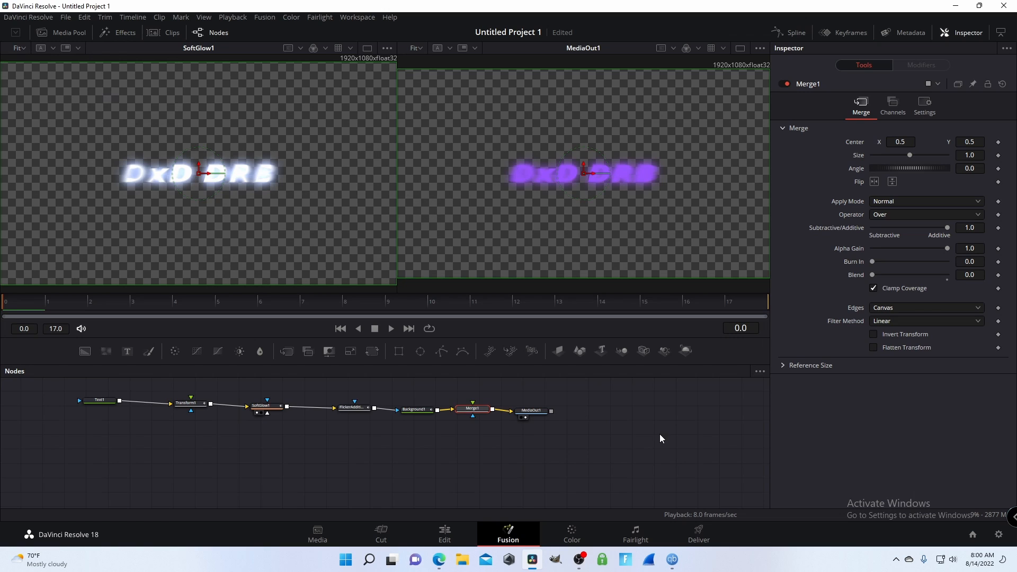
drag(659, 434, 60, 387)
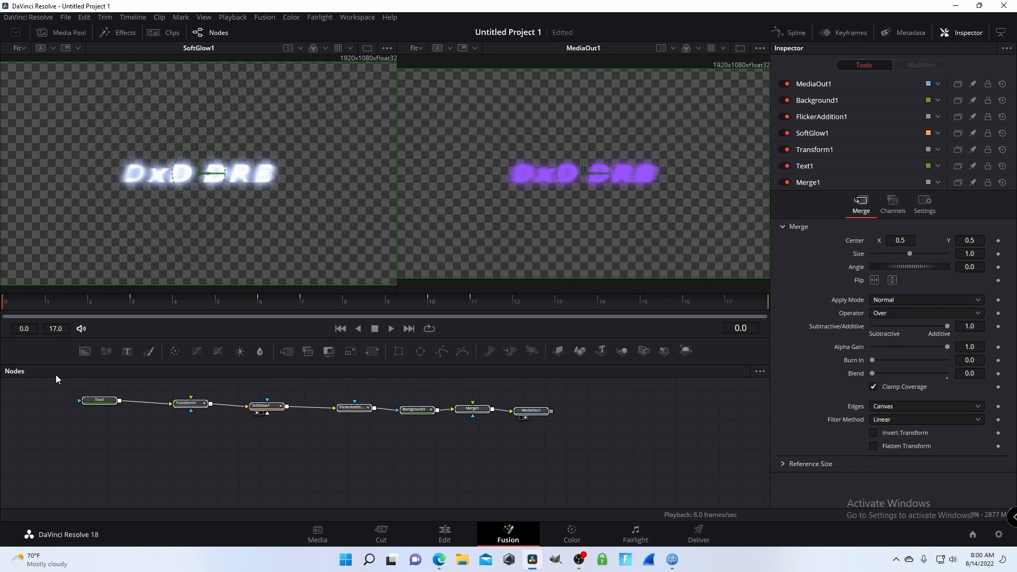
key(Delete)
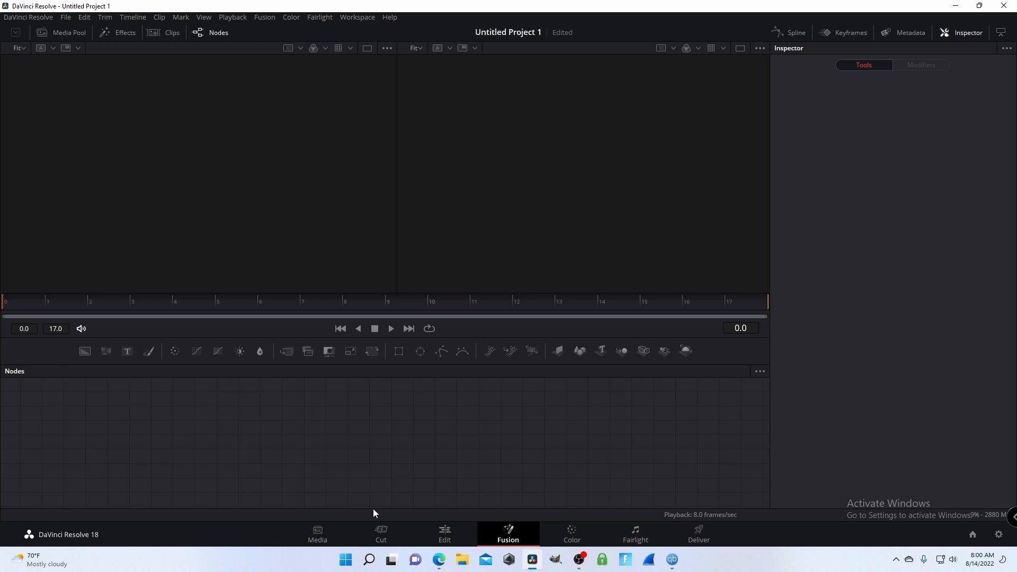
right_click(197, 448)
click(287, 460)
key(shift+space)
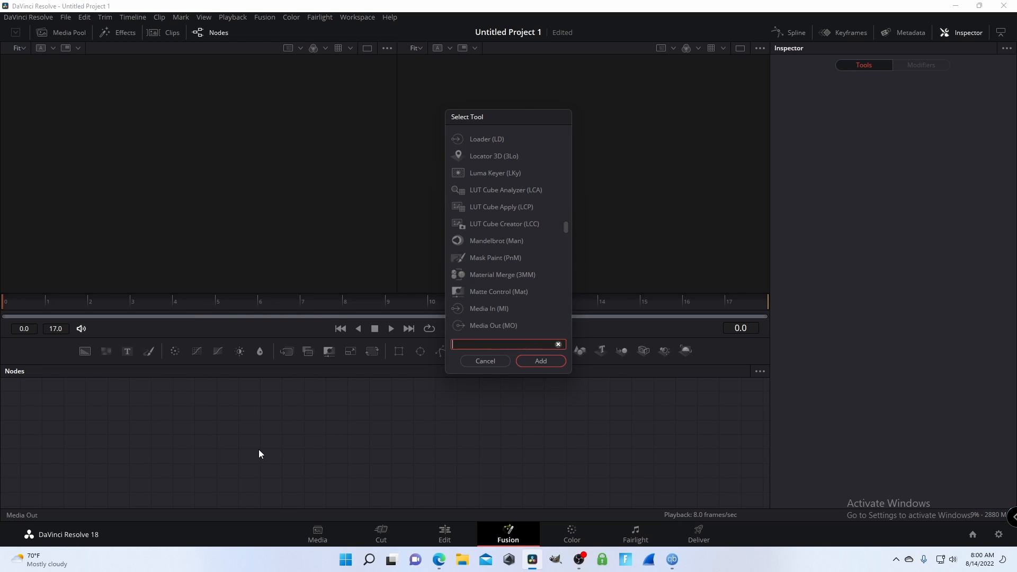
key(BackSpace)
text(tex)
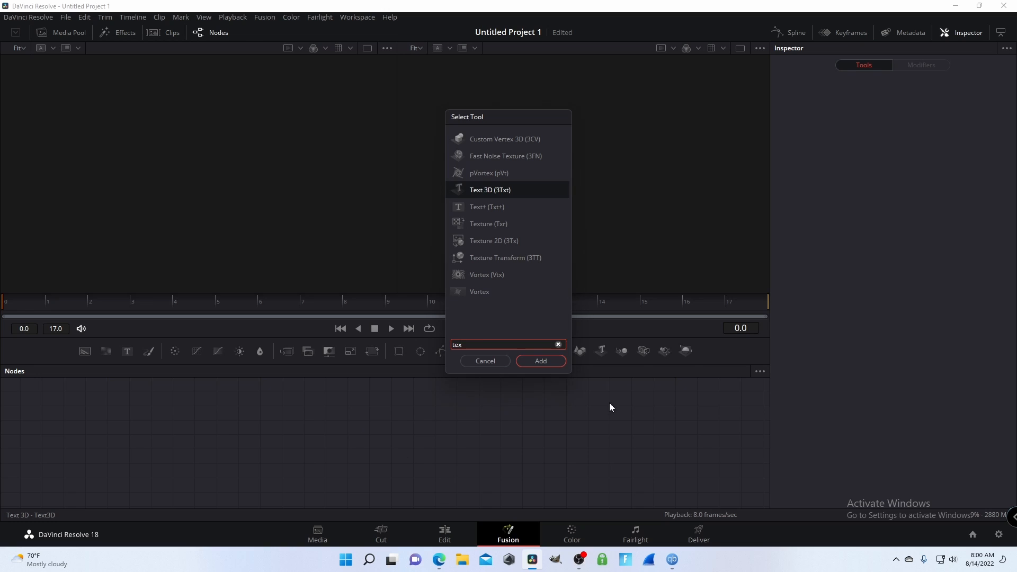
click(502, 362)
Step: Add a Media Out node to the empty composition and place it toward the right side of the node graph
key(ctrl+space)
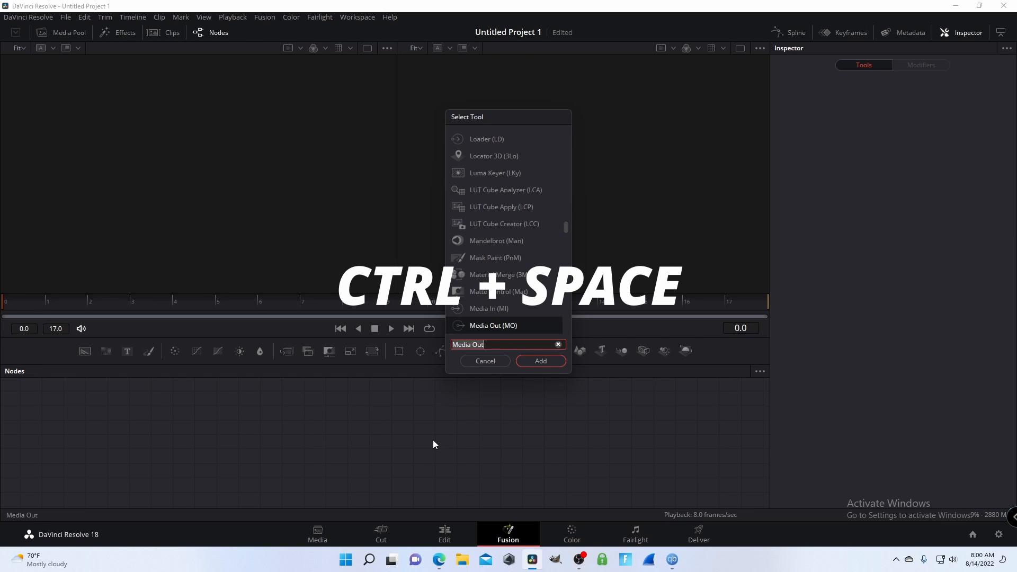
key(BackSpace)
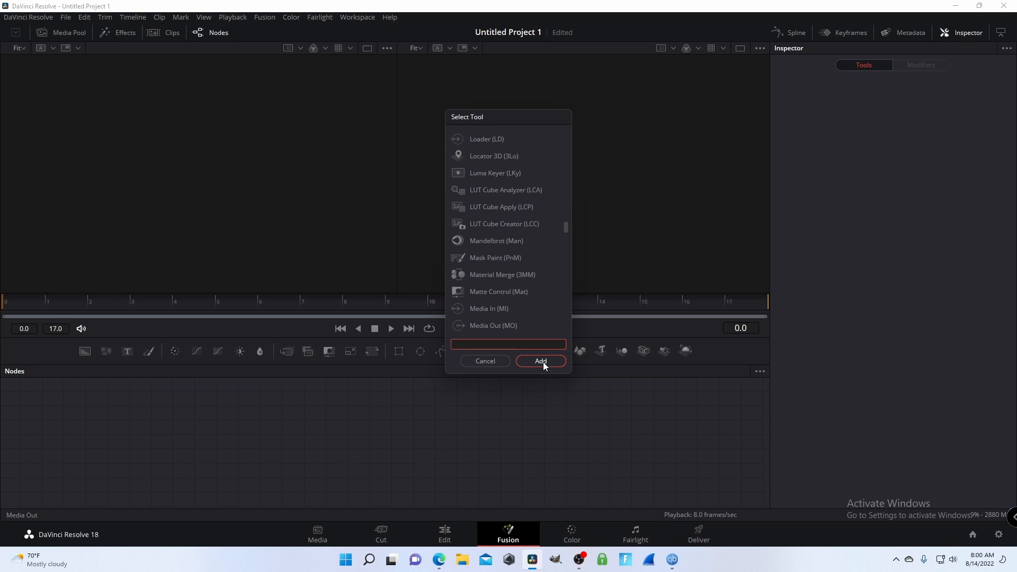
text(Media Out)
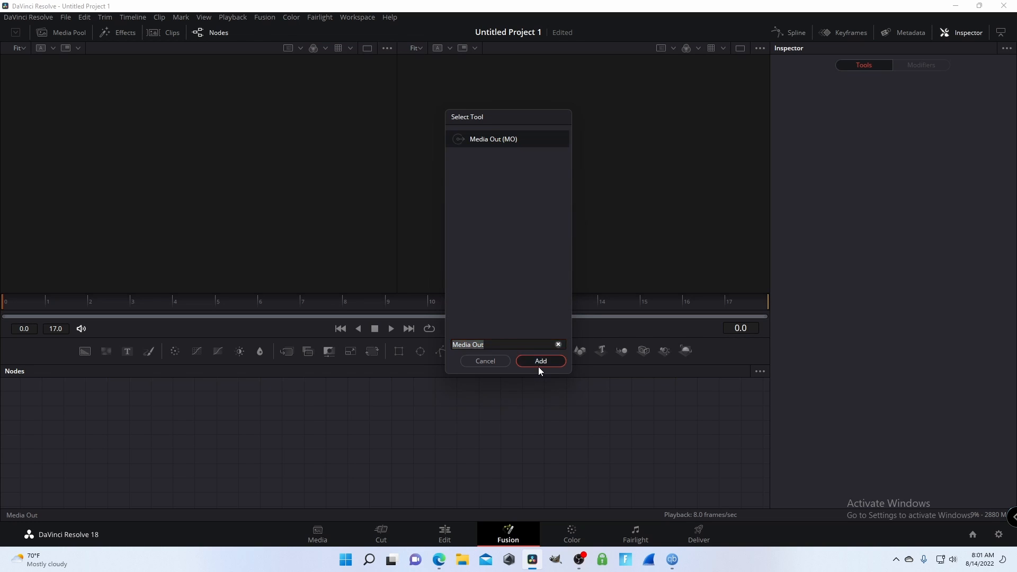
click(540, 363)
drag(519, 451, 569, 445)
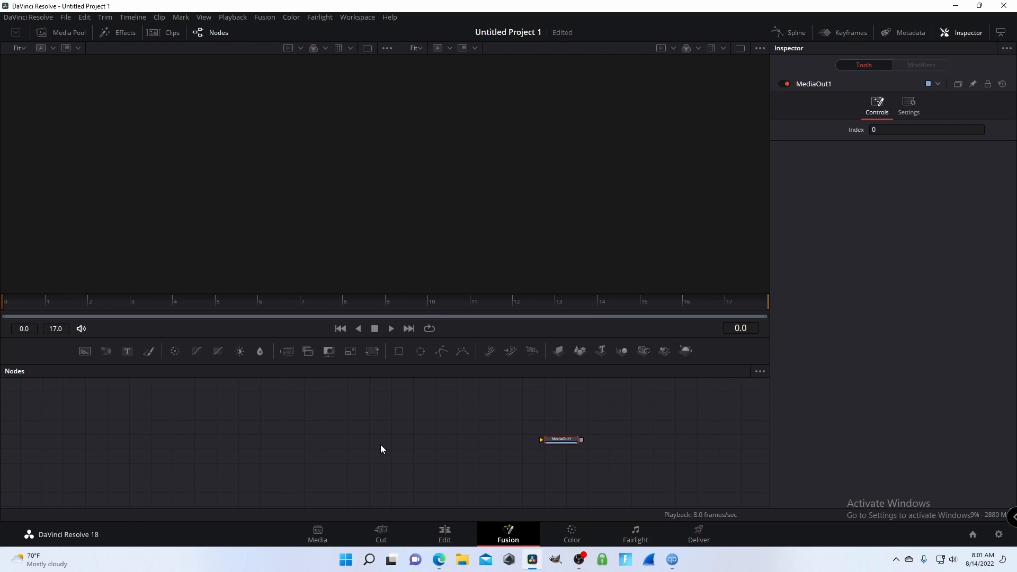
Step: Add a Text+ node and place it to the left of the Media Out node, roughly level with it
right_click(179, 406)
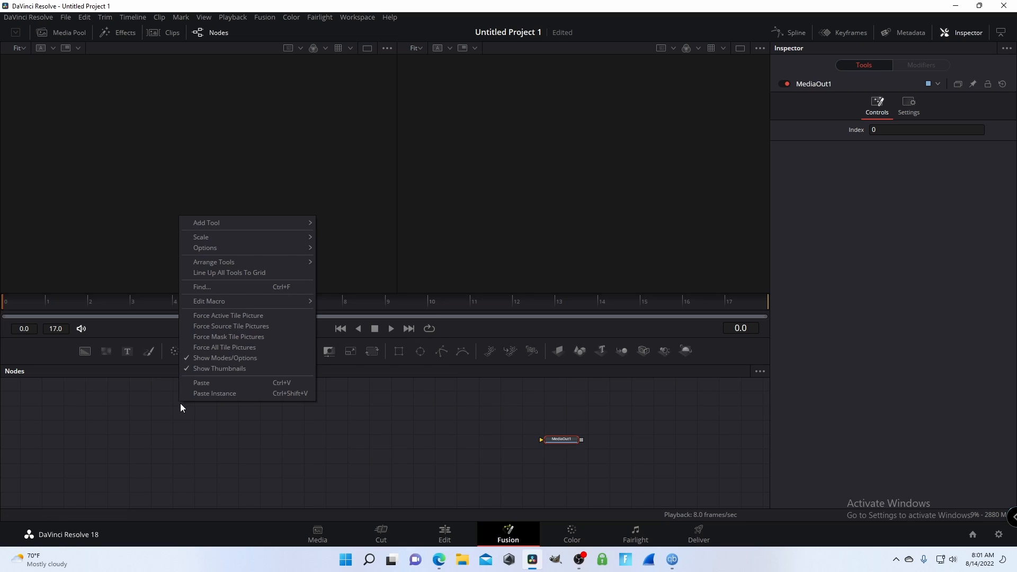
click(349, 473)
key(shift+space)
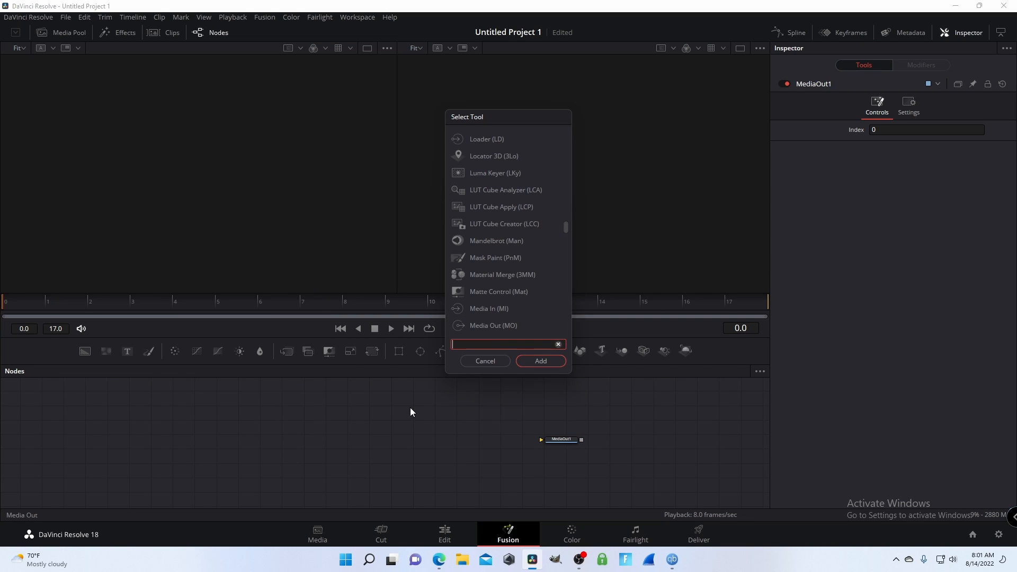
text(tex)
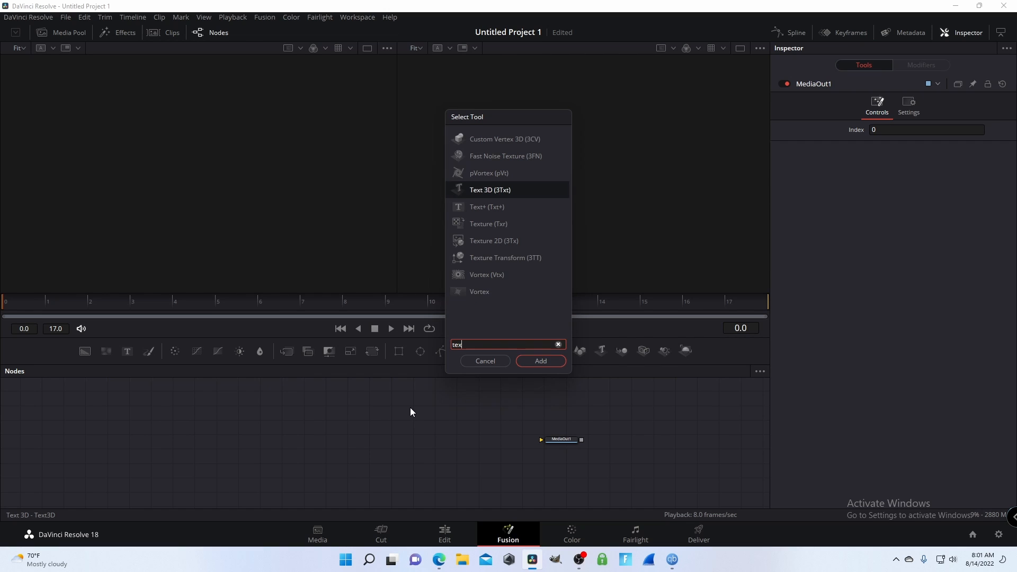
click(497, 223)
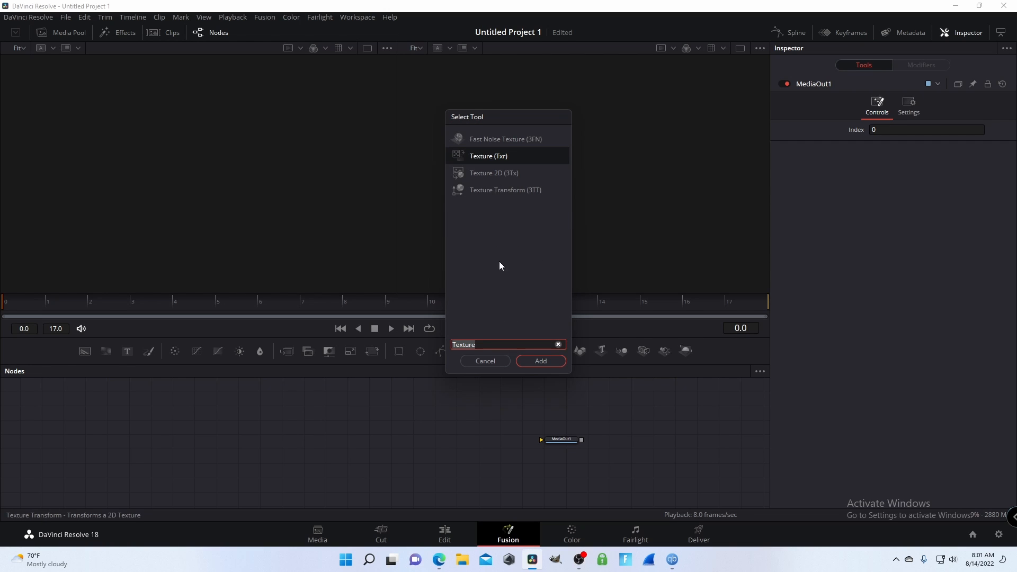
text(tex)
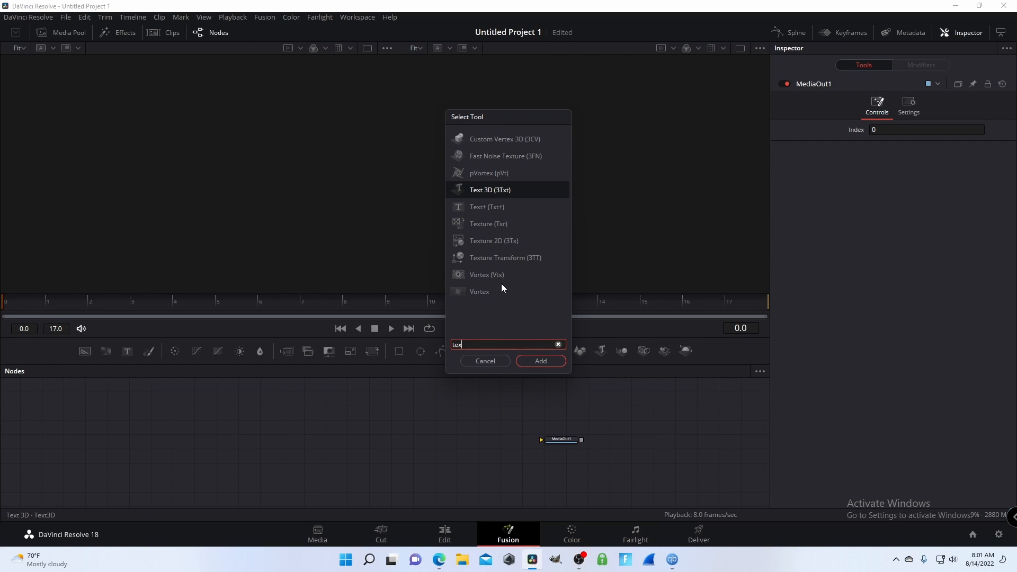
click(523, 208)
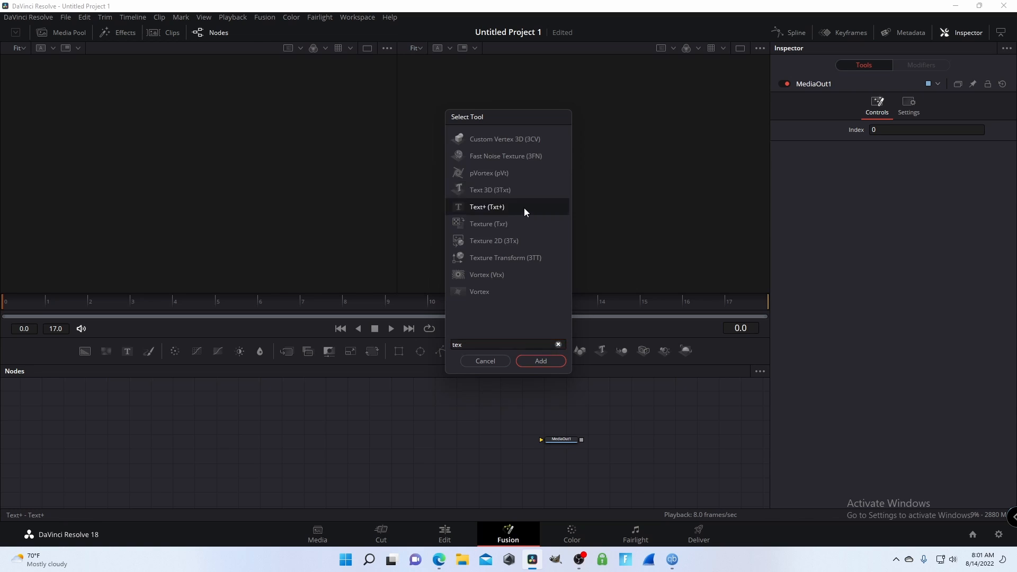
click(542, 366)
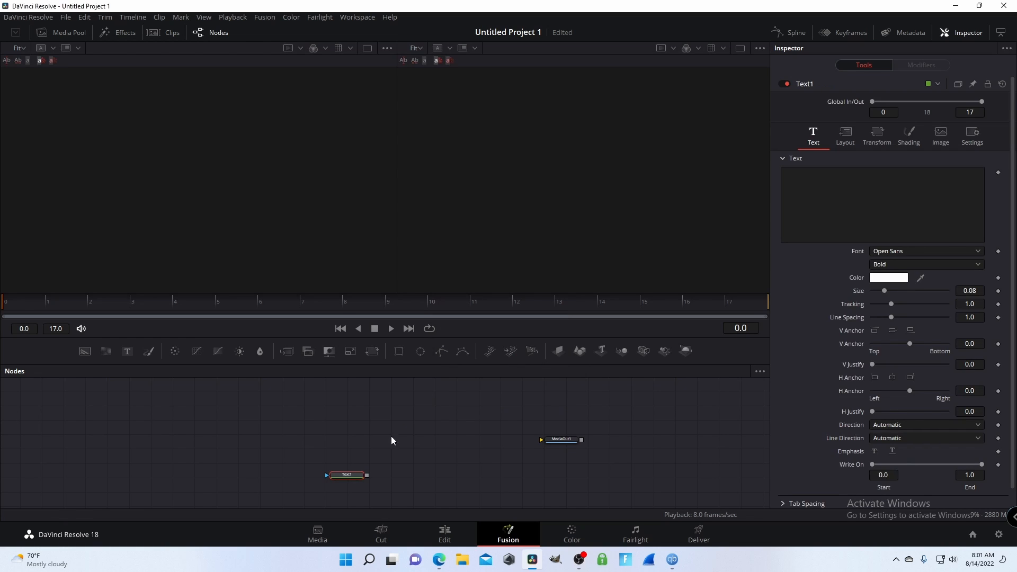
drag(349, 485, 320, 438)
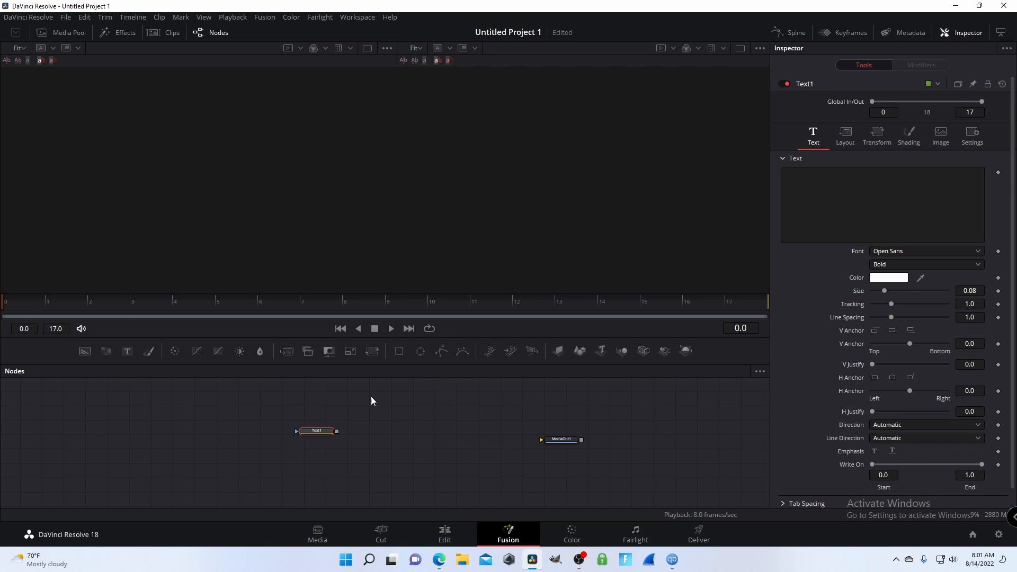
Step: Set the text node's content to "DxD DRB" and its font style to Extrabold Italic
click(863, 207)
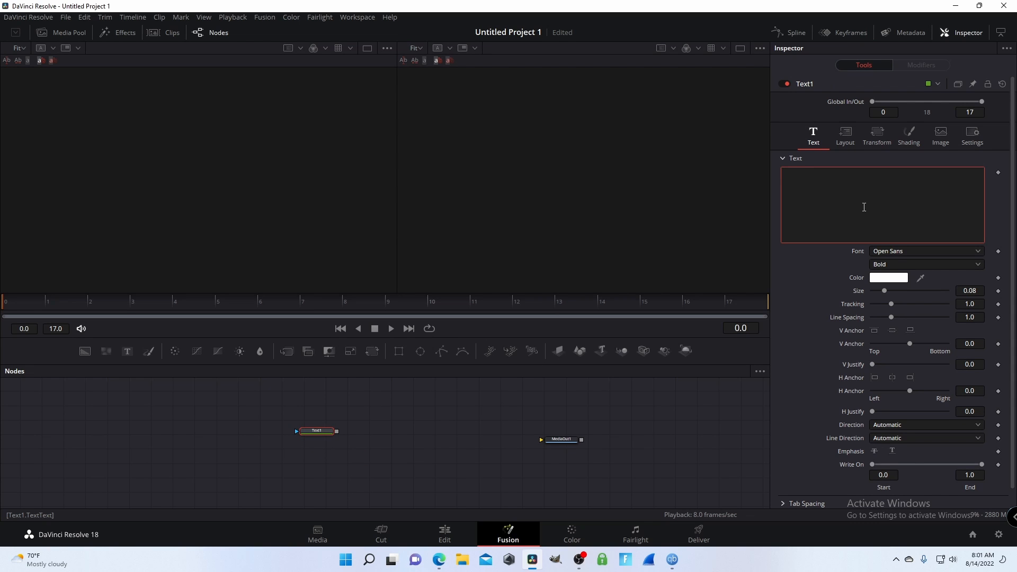
text(DxD DRB)
click(948, 264)
click(891, 382)
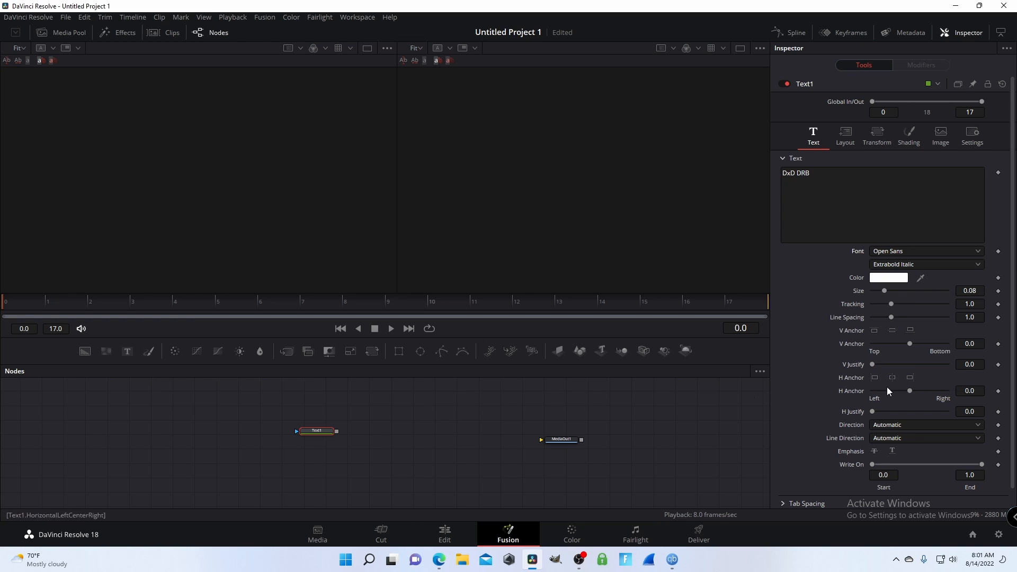
Step: Preview the text node by toggling it on and off in the first and second viewers, leaving both viewers empty
drag(312, 434, 215, 203)
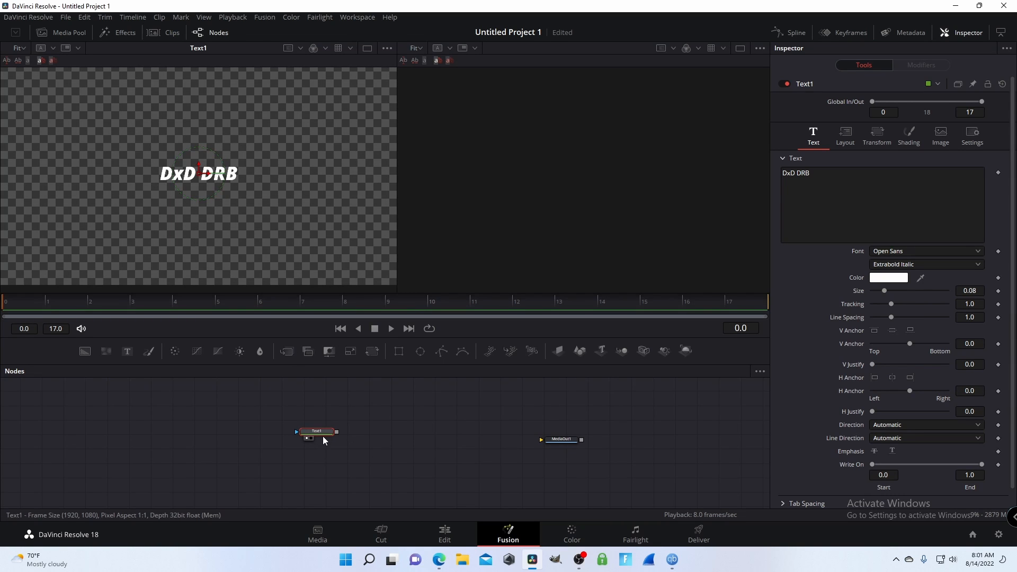
key(1)
key(1)
key(1)
key(1)
key(1)
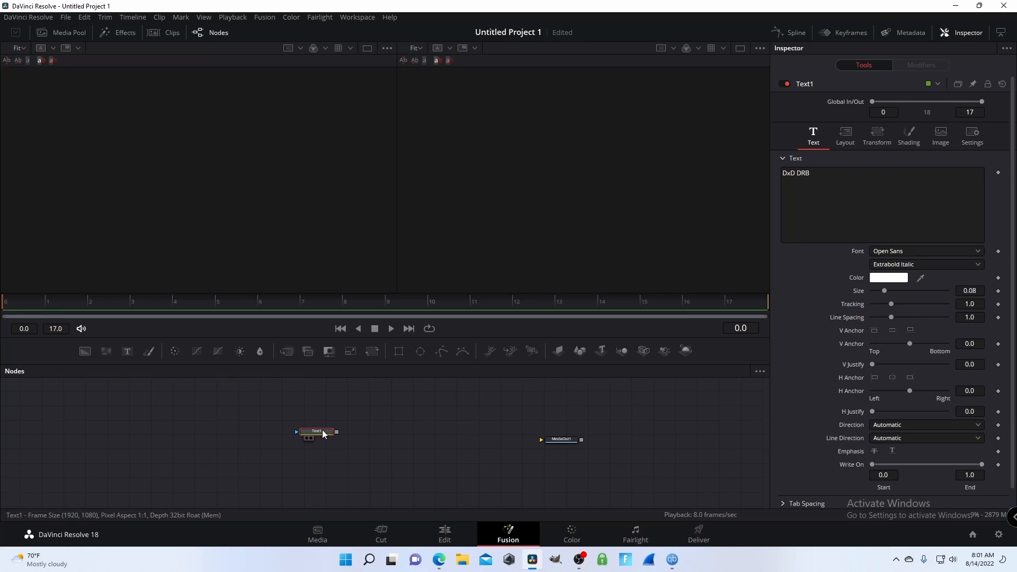
key(2)
key(1)
key(2)
key(1)
key(2)
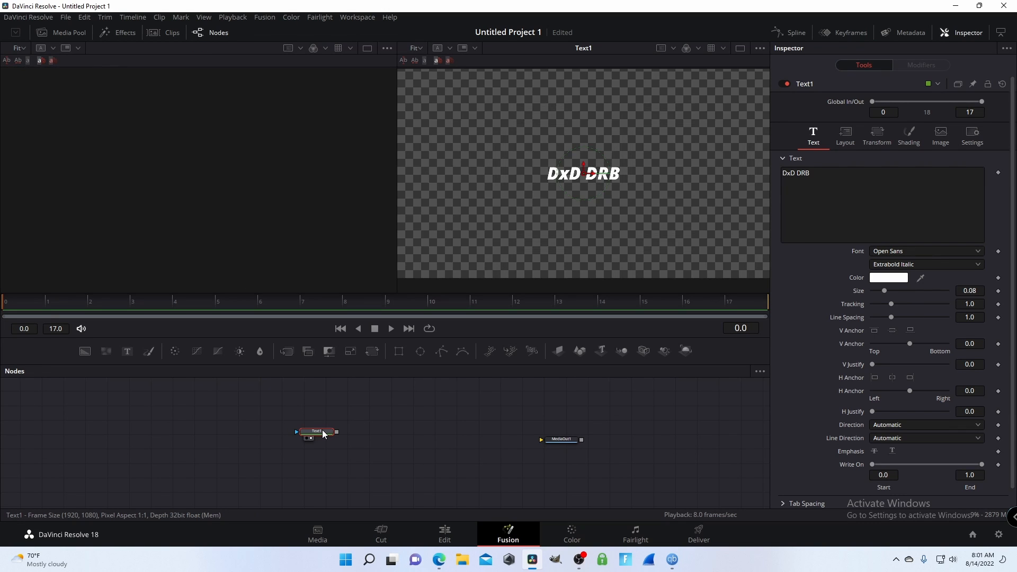
key(1)
key(1)
key(2)
click(387, 412)
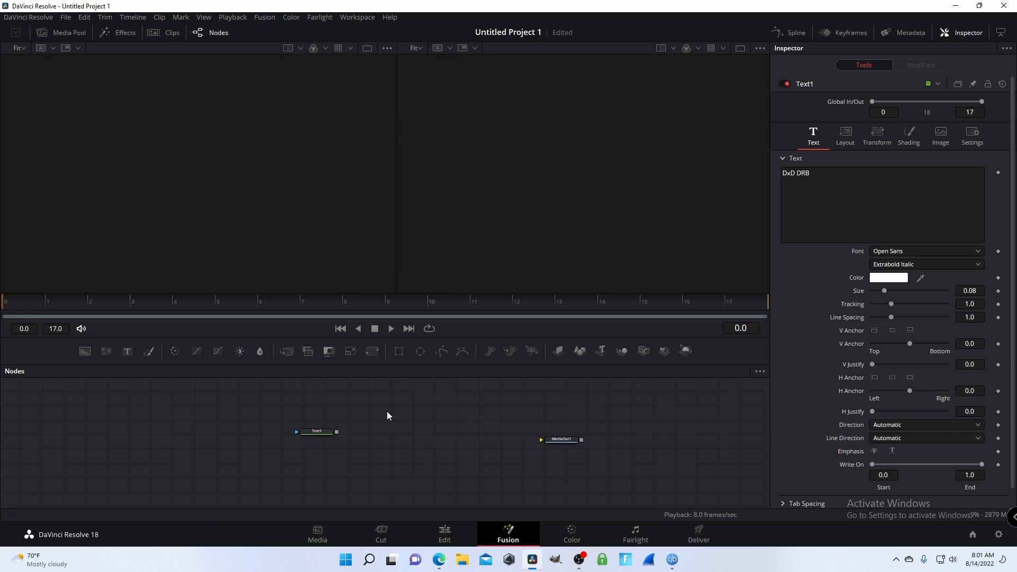
Step: Show the text node in the first viewer and move the node farther away from the Media Out node
drag(318, 437, 292, 431)
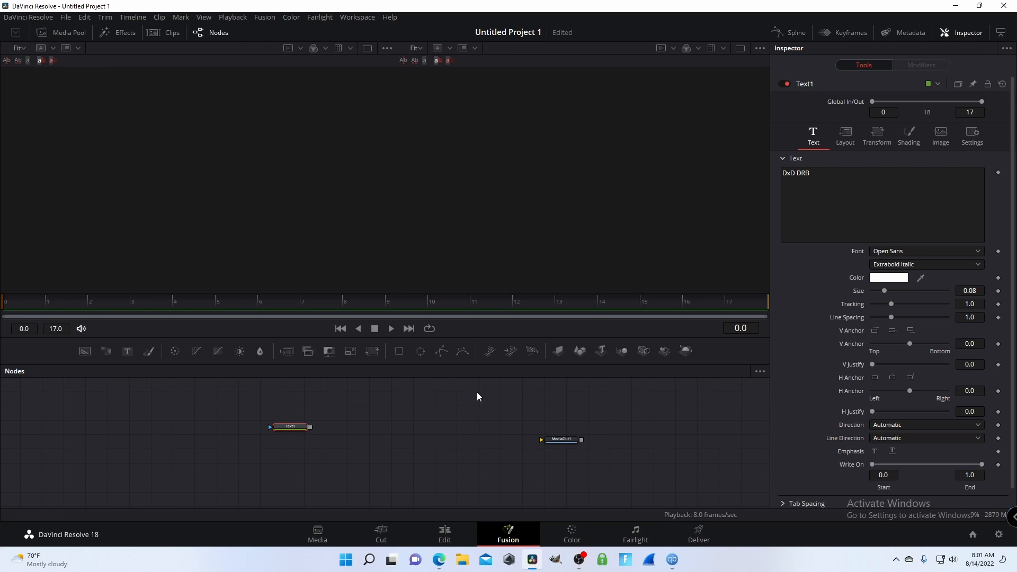
click(281, 433)
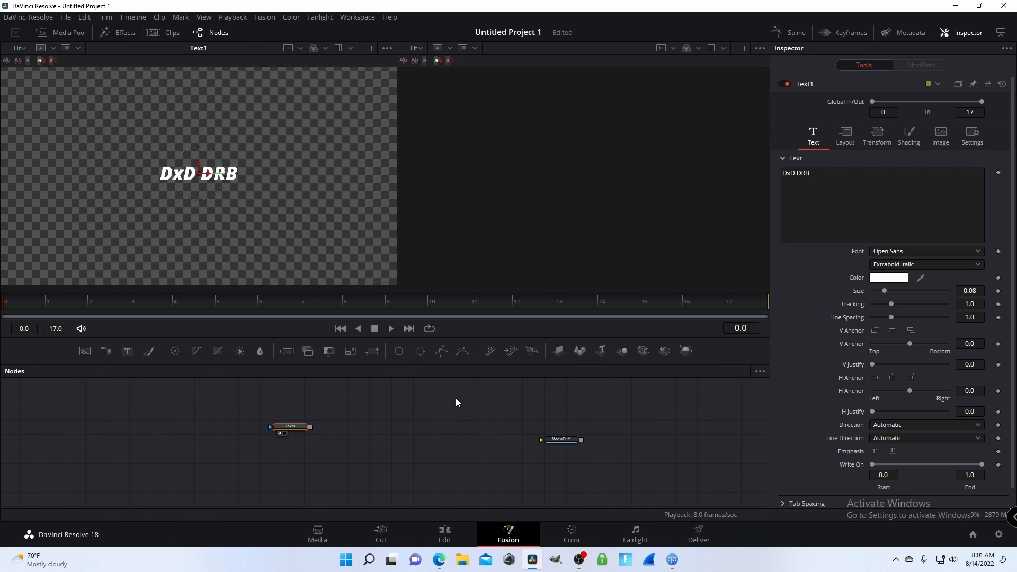
drag(291, 434, 269, 444)
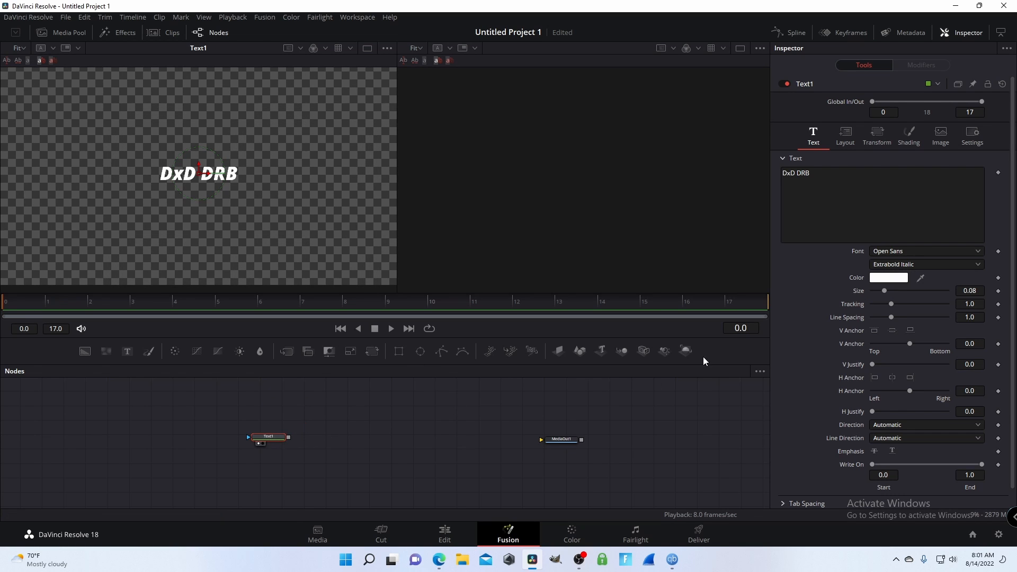
Step: Add a Transform node to the empty node area between the text node and the Media Out node
click(381, 394)
key(shift+space)
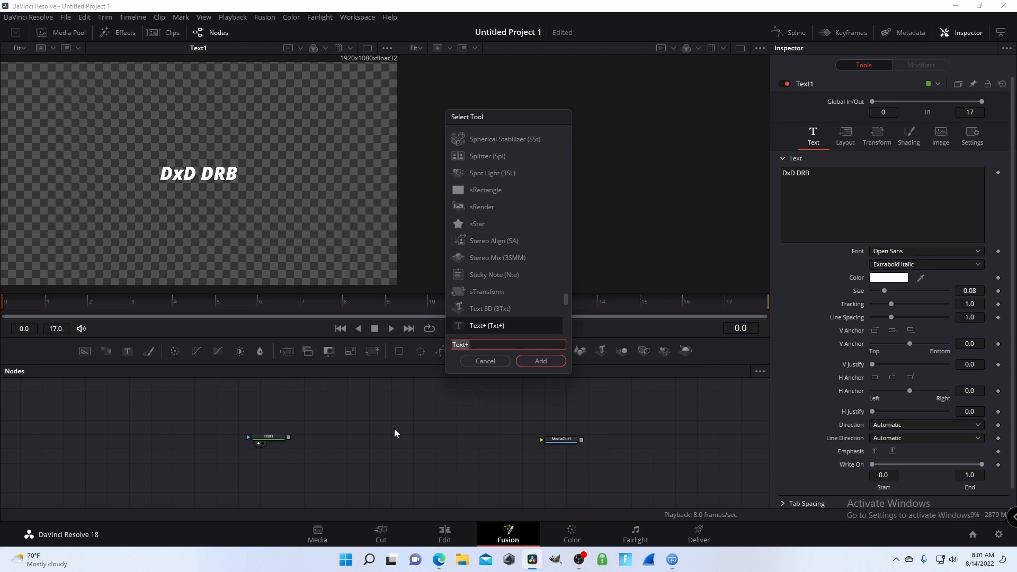
text(tr)
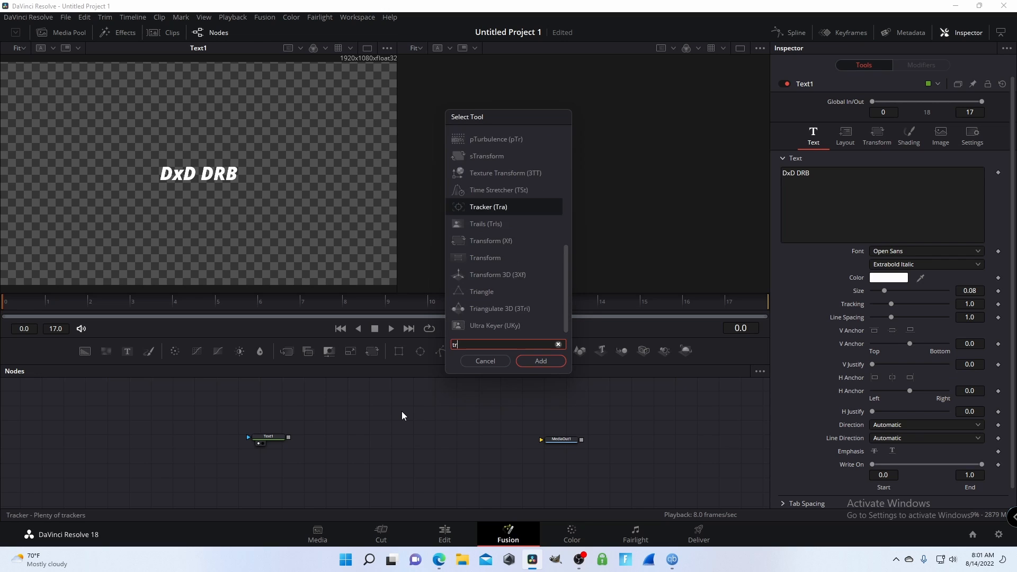
text(as)
key(BackSpace)
key(BackSpace)
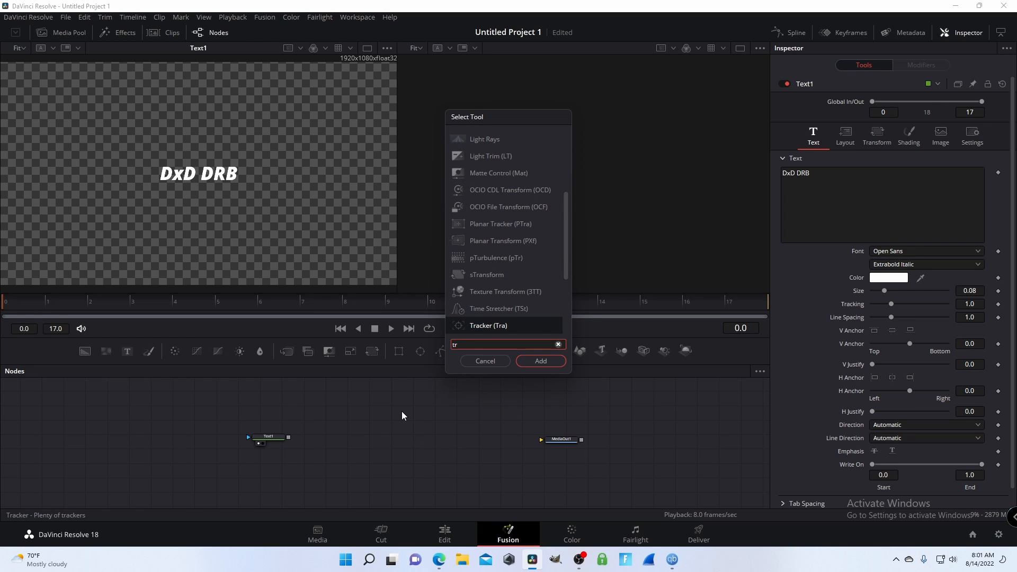
text(ans)
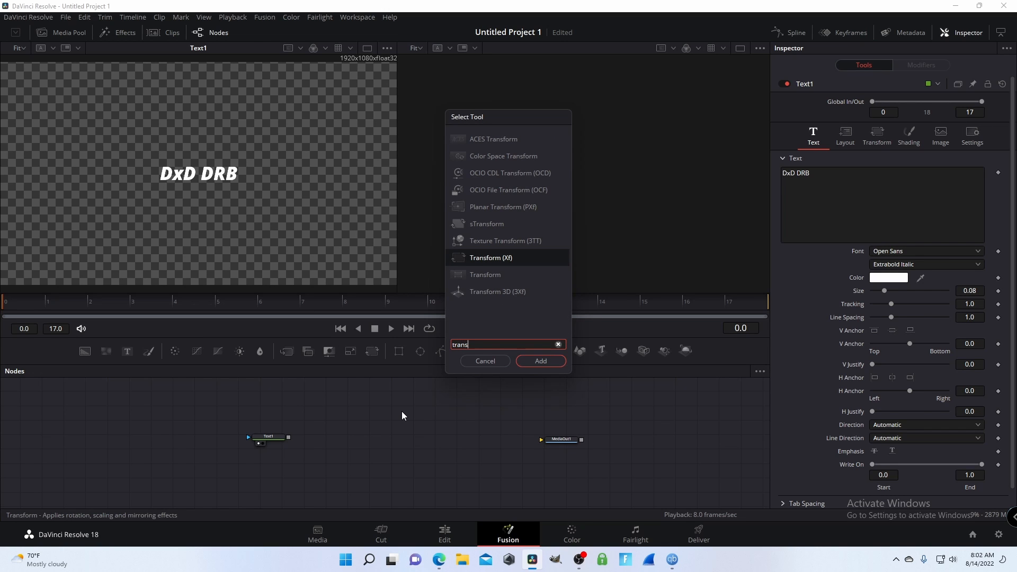
click(556, 275)
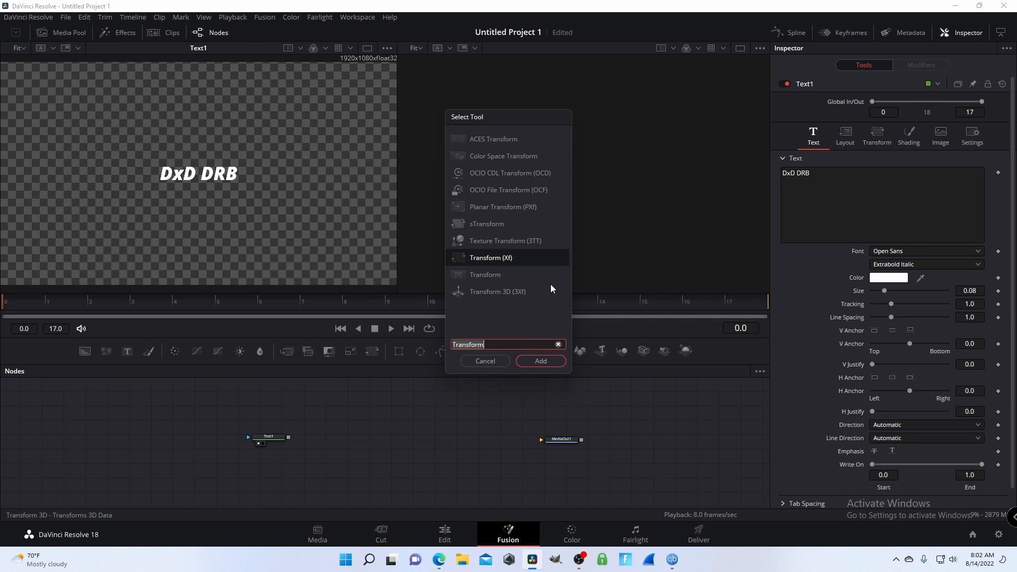
click(541, 361)
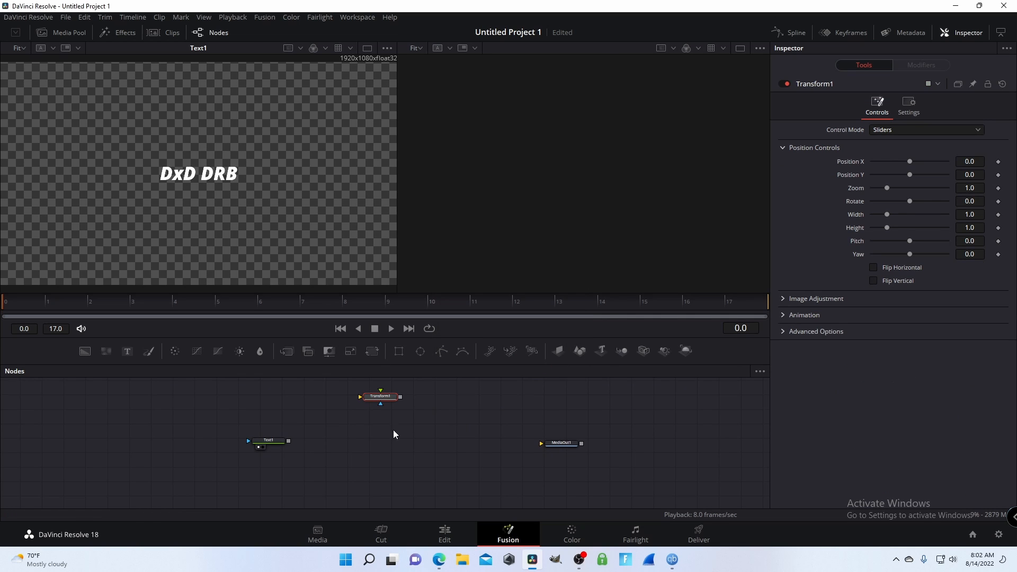
Step: Place the Transform node between the text and Media Out nodes, and connect the text node's output to its input
mouse_move(381, 403)
mouse_down()
mouse_move(387, 414)
mouse_move(381, 401)
mouse_up()
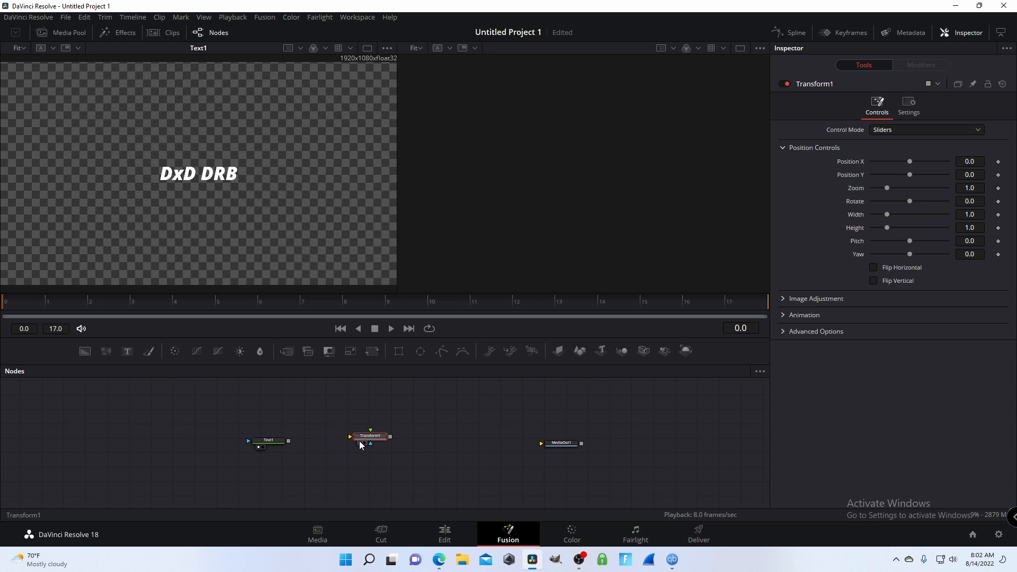
mouse_move(368, 440)
mouse_down()
mouse_move(405, 426)
mouse_move(378, 432)
mouse_up()
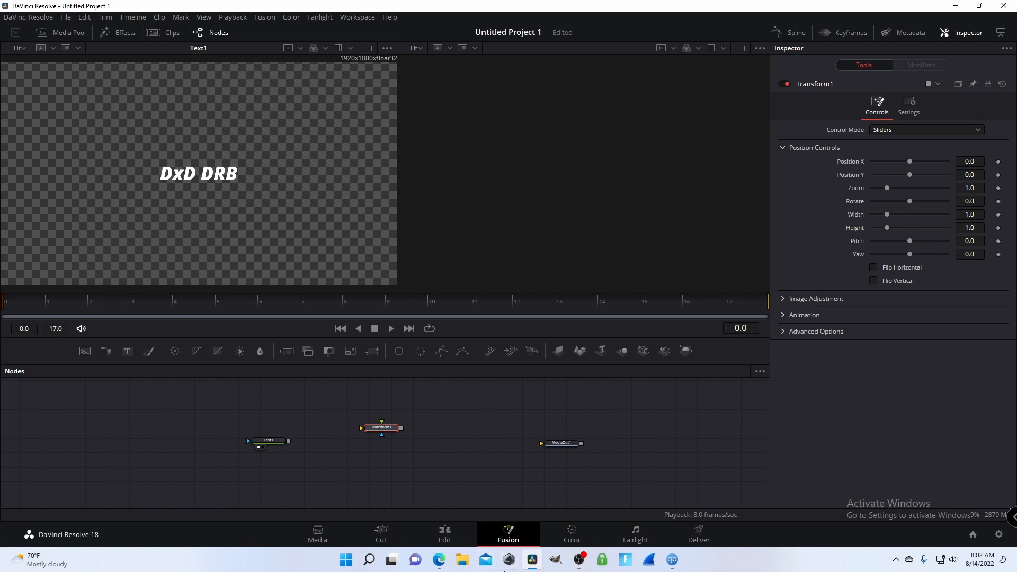
drag(379, 429, 407, 443)
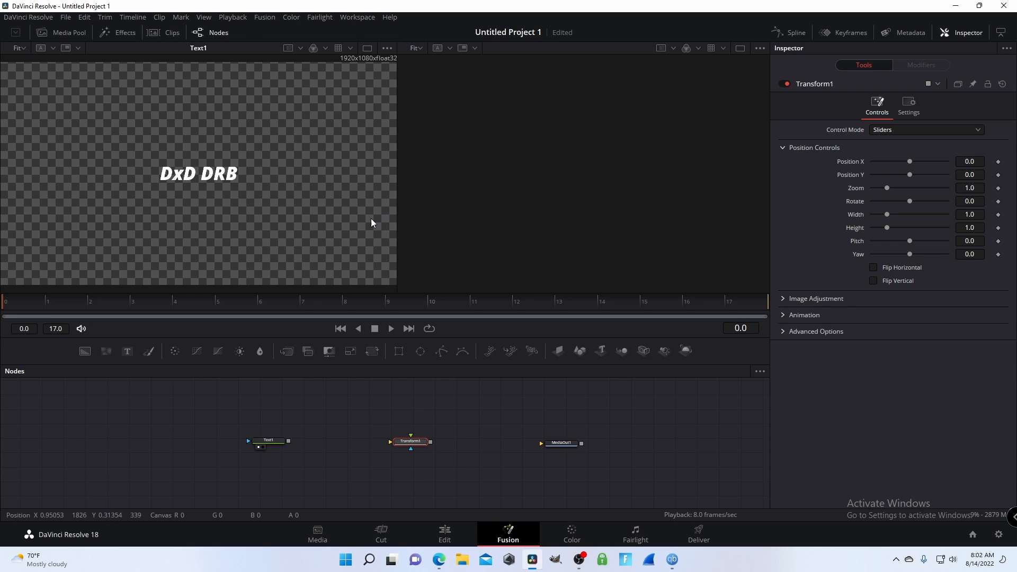
drag(405, 443, 350, 435)
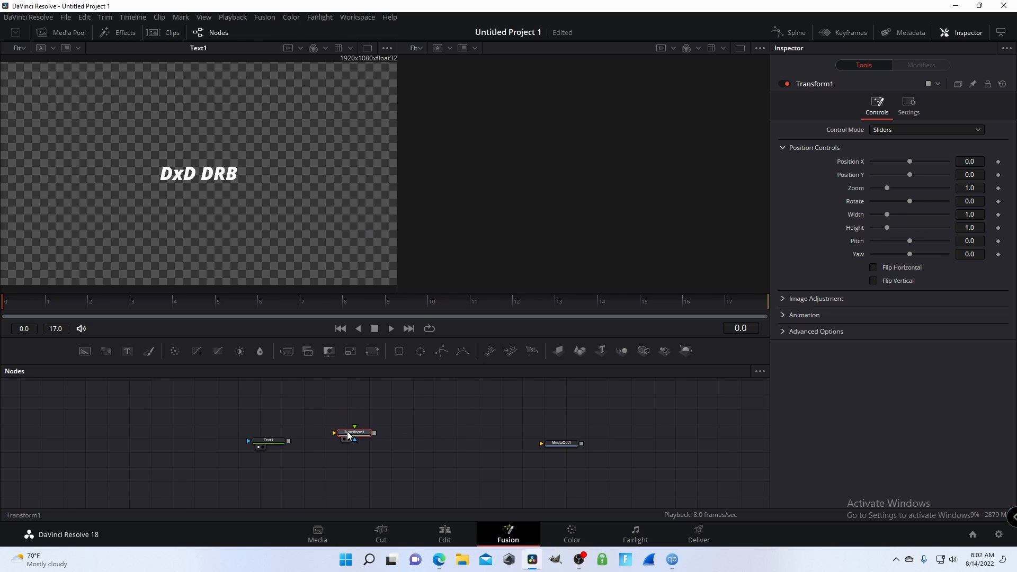
drag(289, 441, 357, 440)
Step: Remove the fade-out from the end of the Fusion Composition clip on the Edit page, and return to the Fusion page
click(435, 303)
drag(435, 304, 791, 308)
key(Home)
click(457, 532)
click(433, 427)
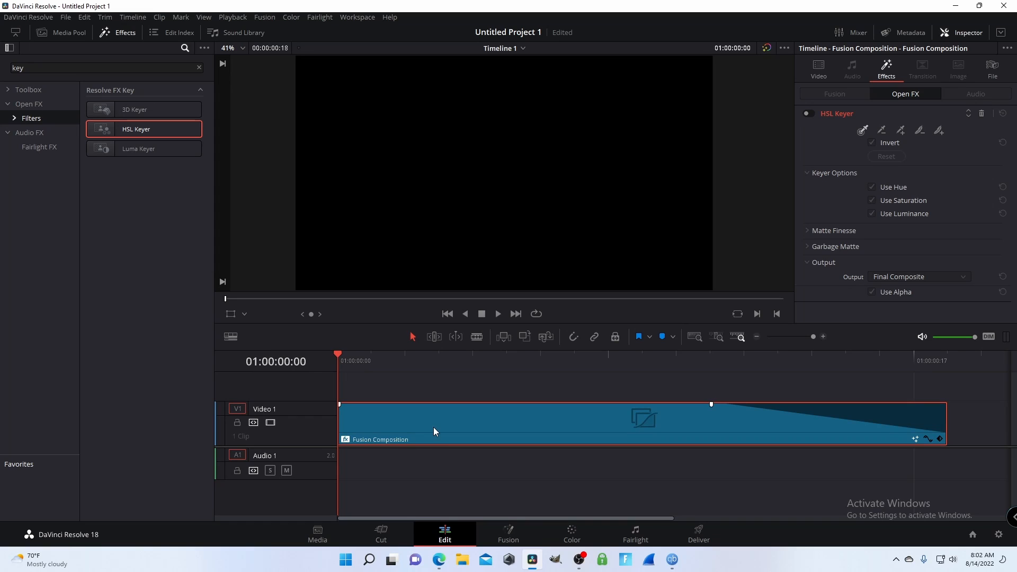
click(507, 531)
click(445, 535)
drag(712, 405, 973, 406)
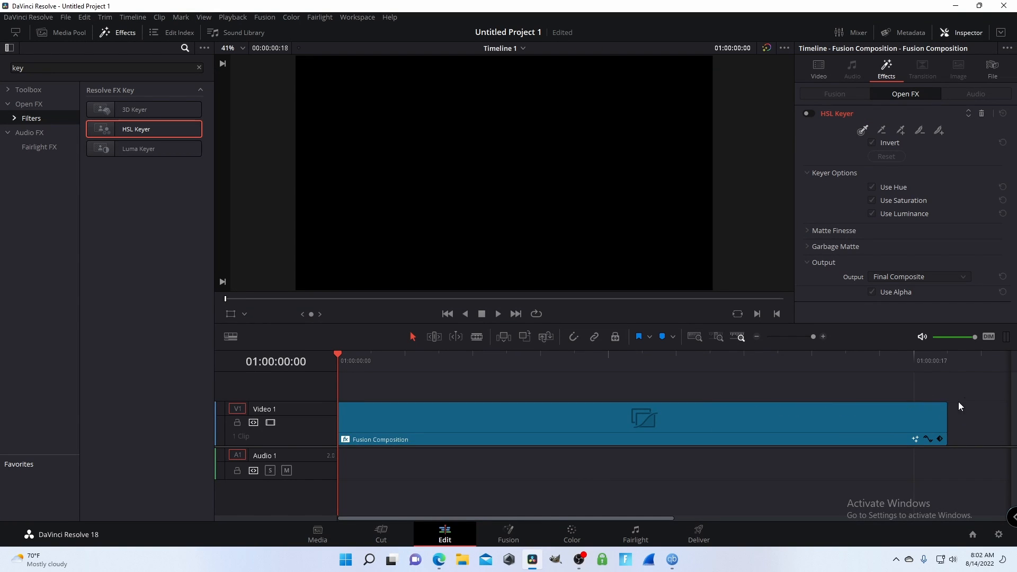
click(501, 535)
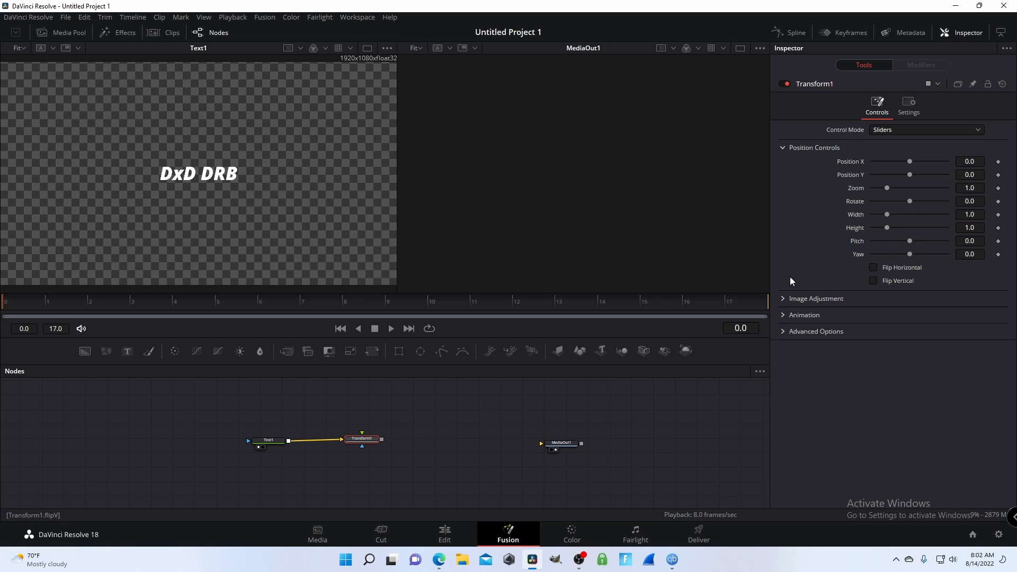
Step: Show the Transform node in the second viewer and keyframe its Height at 4.0 on frame 0
click(753, 330)
click(998, 228)
drag(886, 229, 899, 232)
key(2)
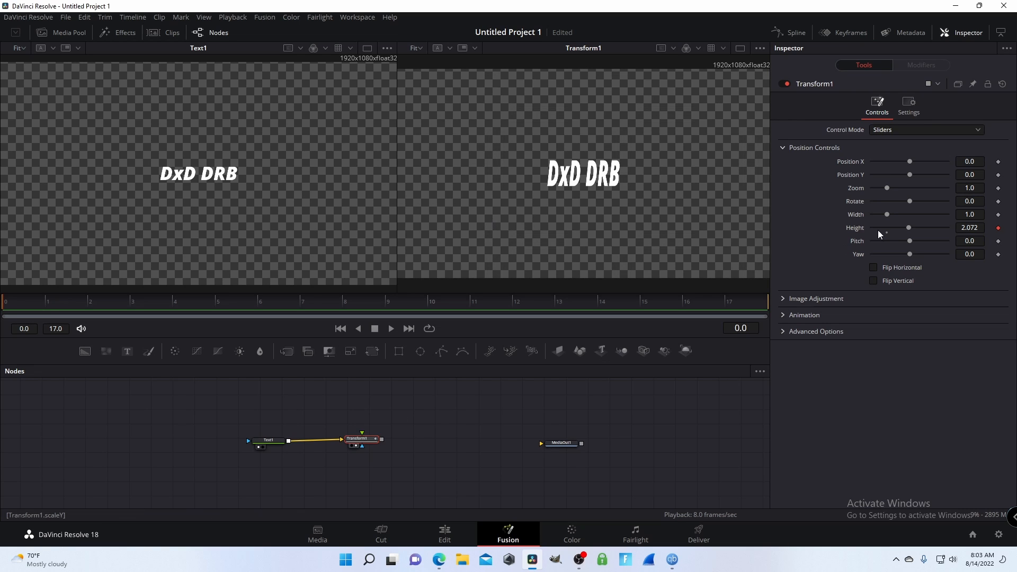
drag(912, 231, 947, 229)
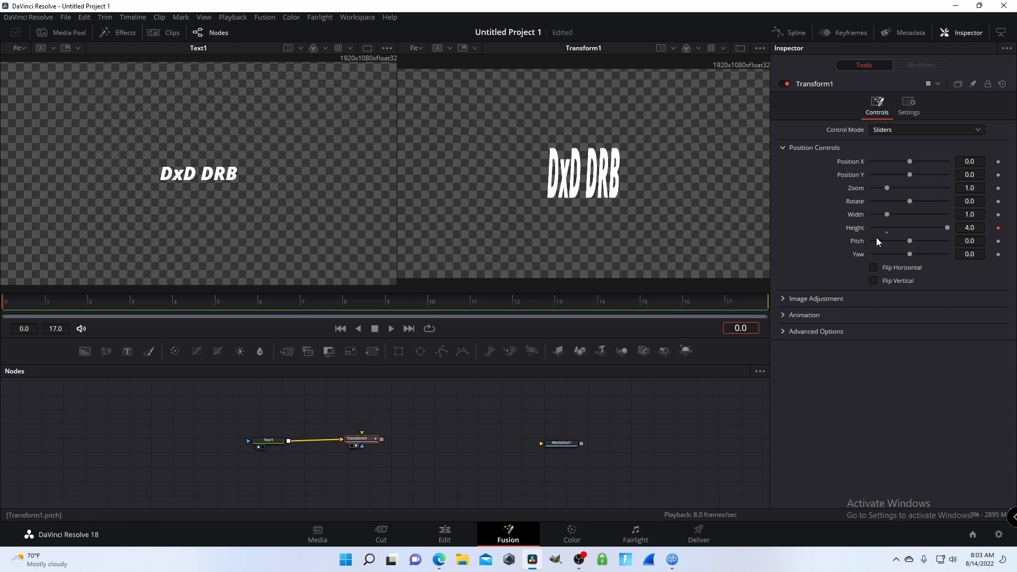
Step: Set the Transform node's Width to 0.488 and keyframe it at frames 0 and 6
drag(887, 214, 876, 215)
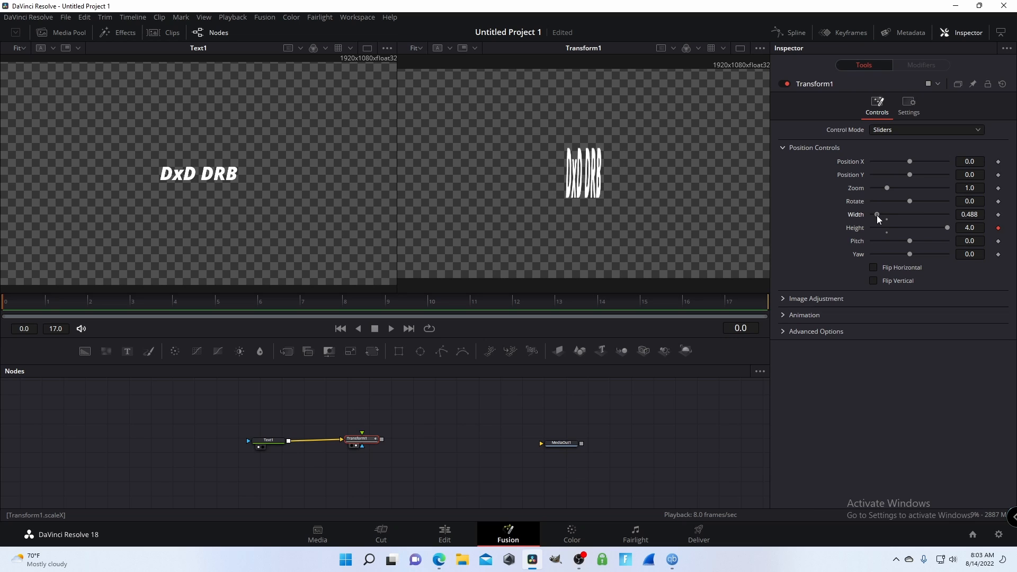
click(745, 328)
click(998, 215)
click(999, 215)
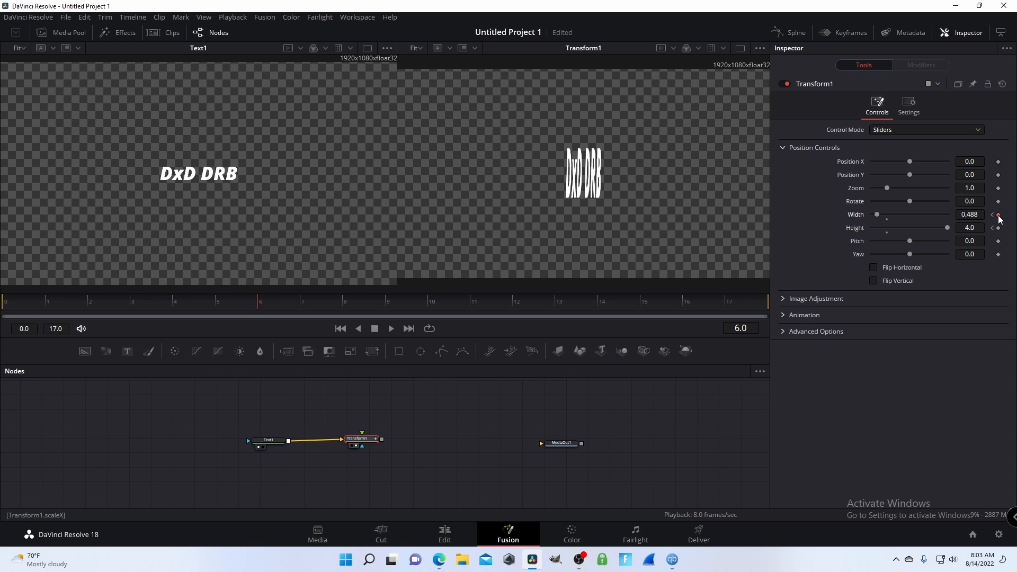
Step: Set the Transform node's Width to 5.0 at the frame 6 keyframe
key(Home)
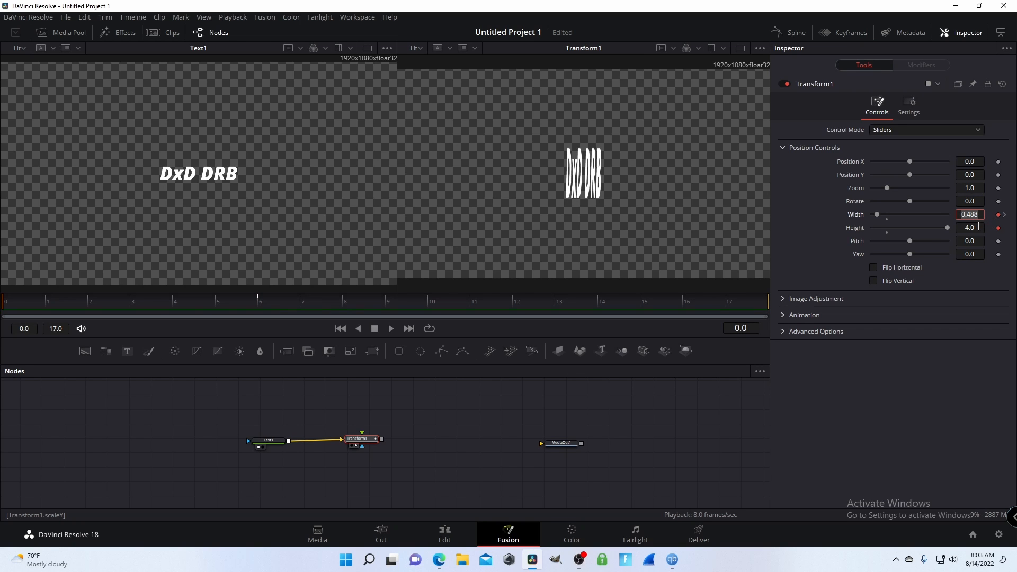
click(1007, 224)
click(1005, 215)
key(BackSpace)
text(5)
key(Tab)
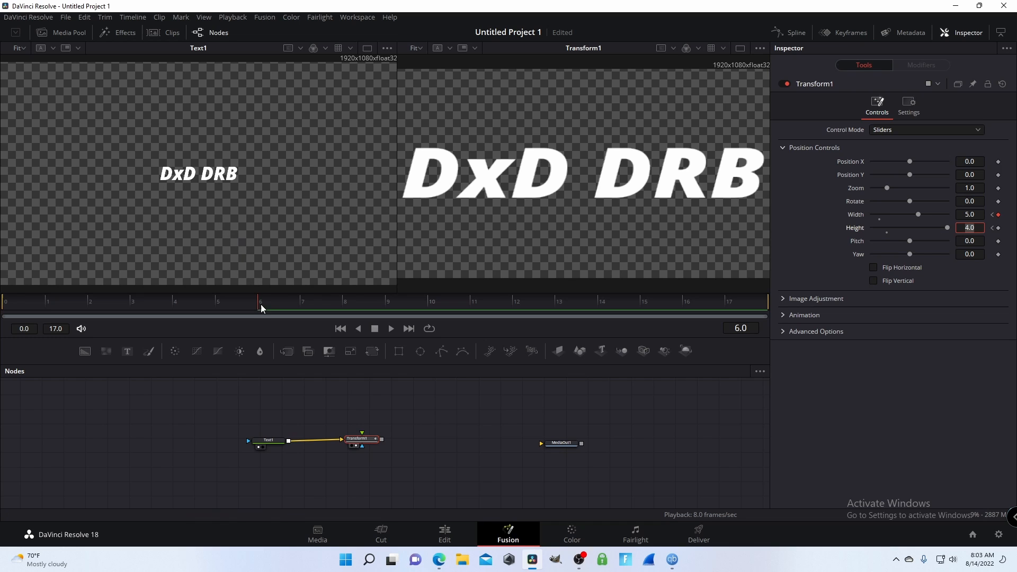
Step: Go through frames 0 to 6 one by one to examine how the title's width animates
drag(260, 306, 11, 305)
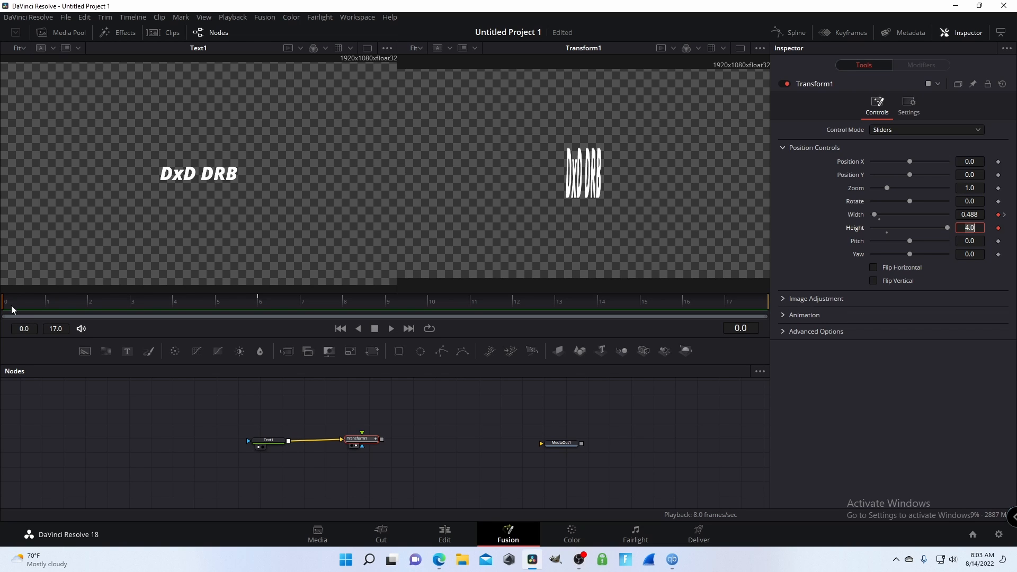
click(48, 296)
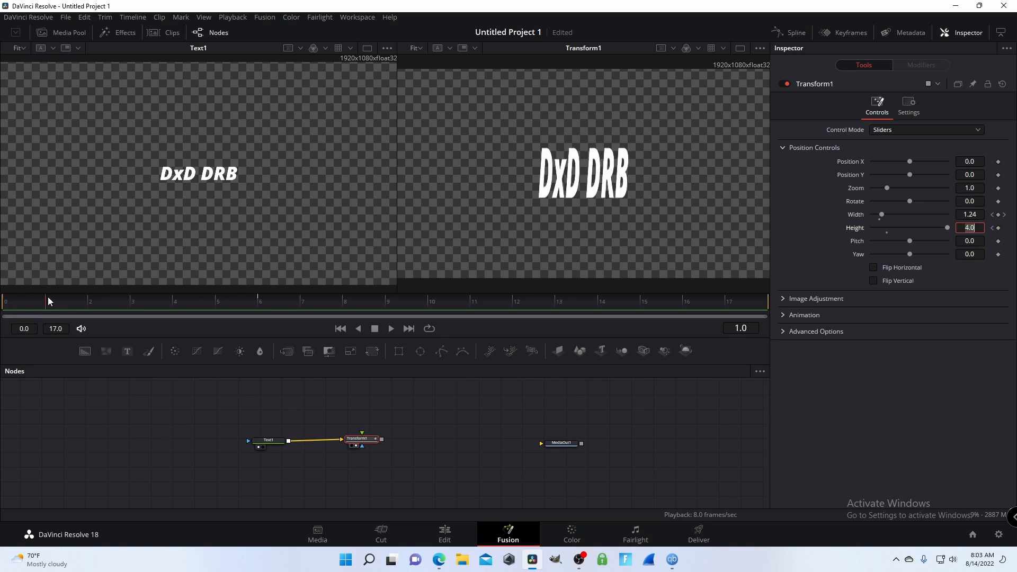
click(88, 298)
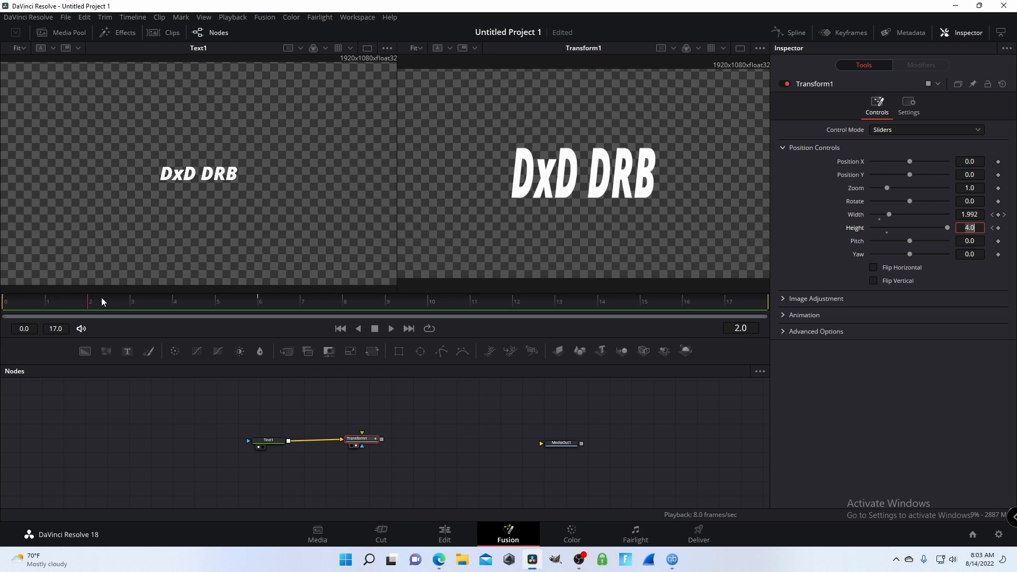
click(132, 300)
click(174, 300)
click(216, 302)
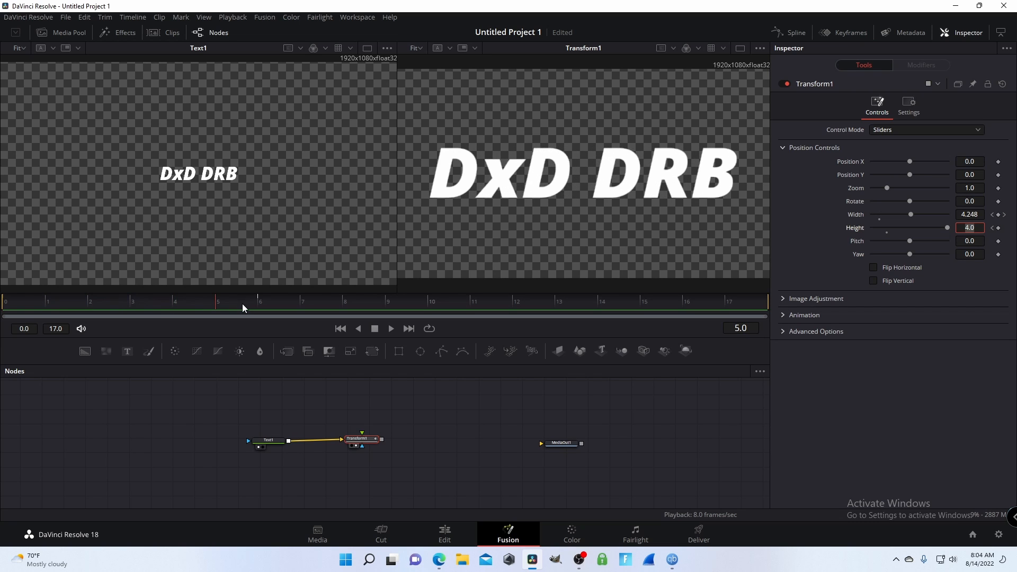
click(259, 302)
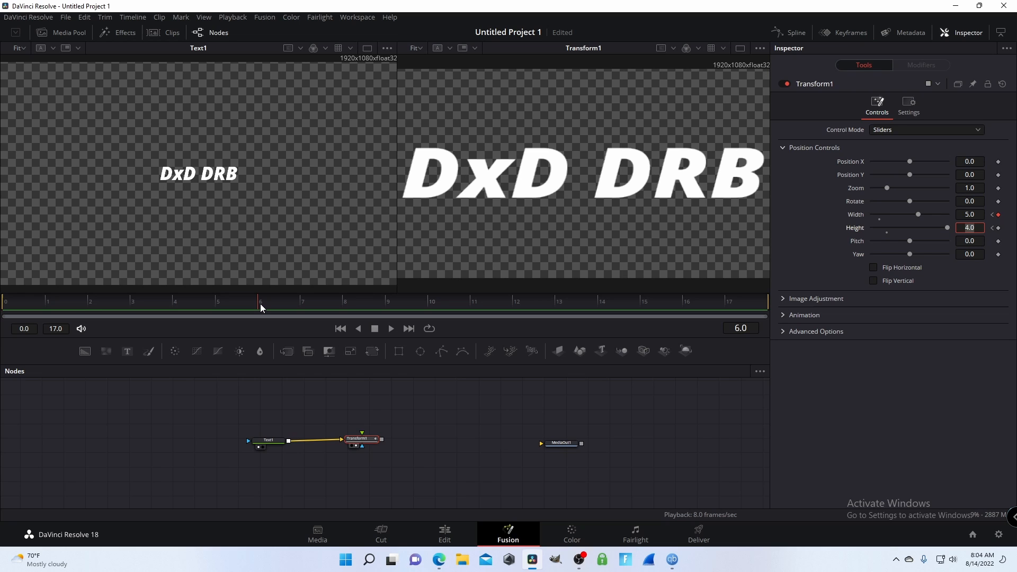
mouse_move(260, 306)
mouse_down()
mouse_move(183, 298)
mouse_move(41, 306)
mouse_move(240, 323)
mouse_move(262, 318)
mouse_move(17, 305)
mouse_move(266, 308)
mouse_move(42, 319)
mouse_move(183, 300)
mouse_move(17, 303)
mouse_move(263, 308)
mouse_up()
Step: Remove the Width keyframe at frame 6 and add a new one there with Width at 0.488
click(997, 216)
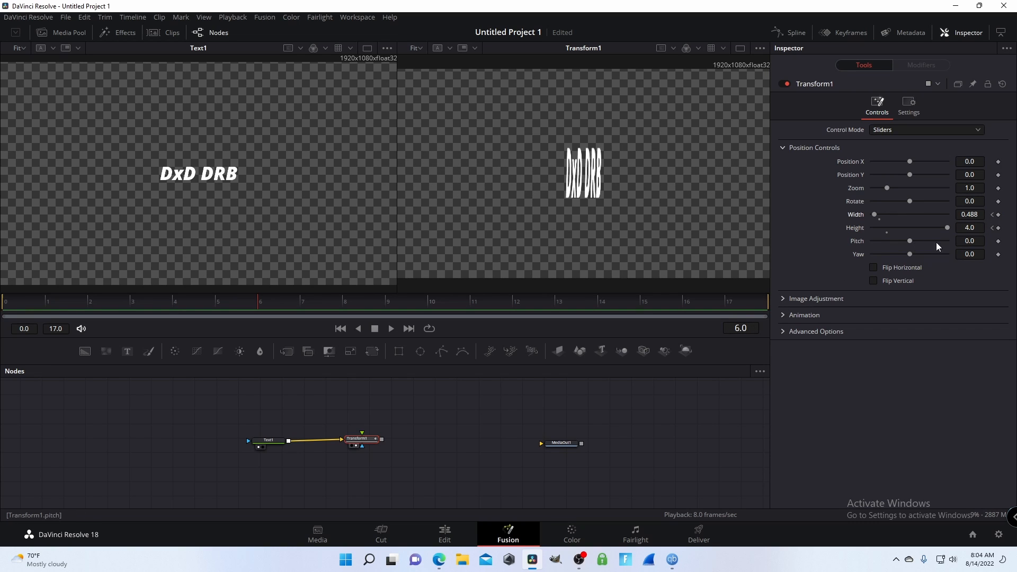
click(998, 215)
Step: At frame 3, keyframe the Transform node's Width at 3.634 and its Height at 1.491
click(744, 328)
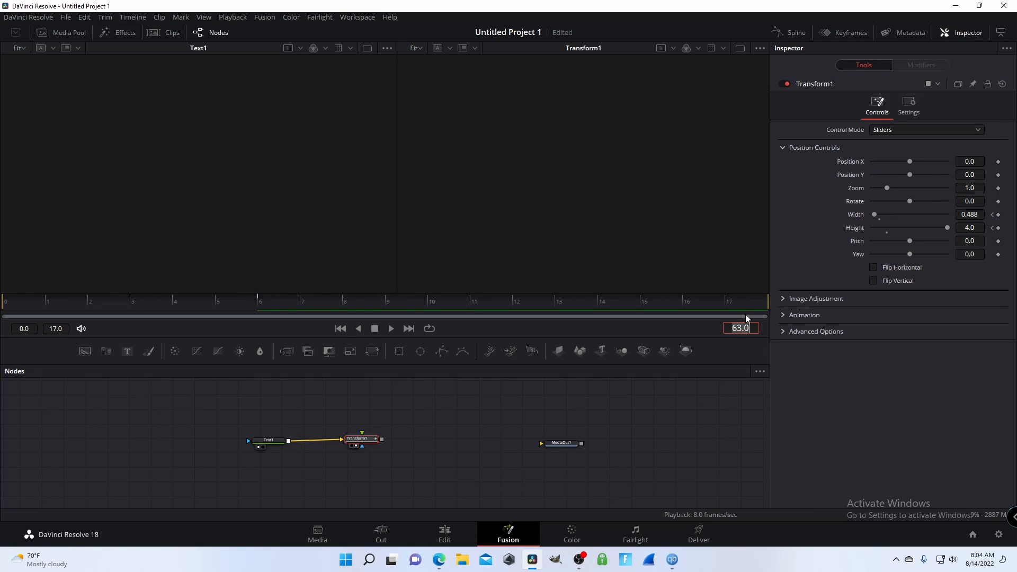
key(BackSpace)
text(3)
key(Return)
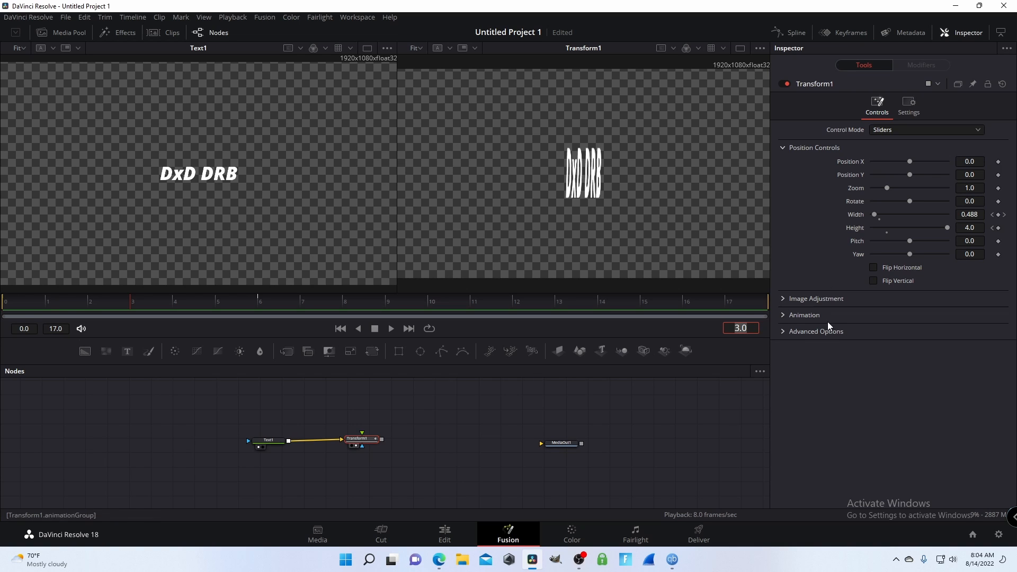
click(999, 215)
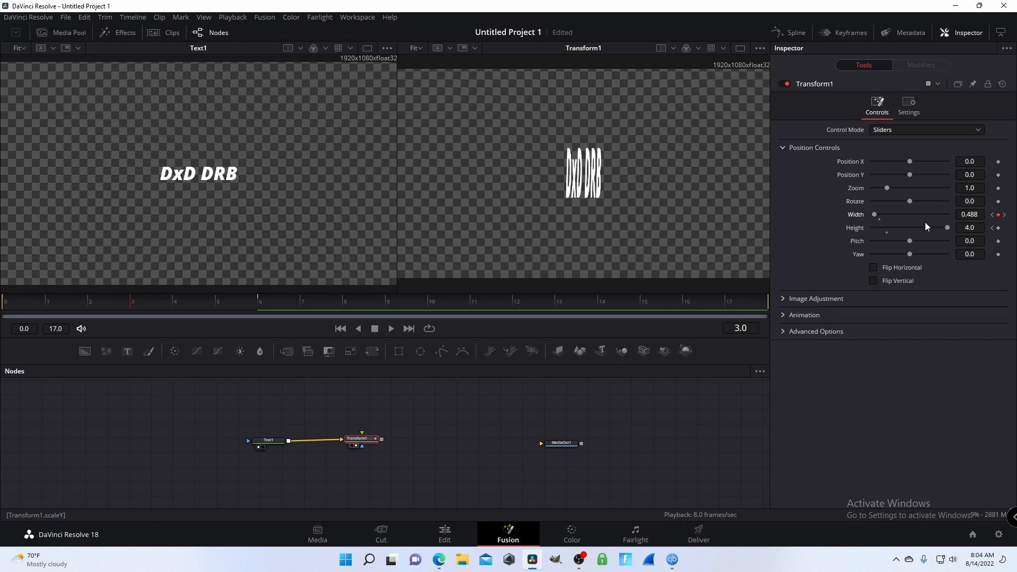
drag(873, 215, 879, 216)
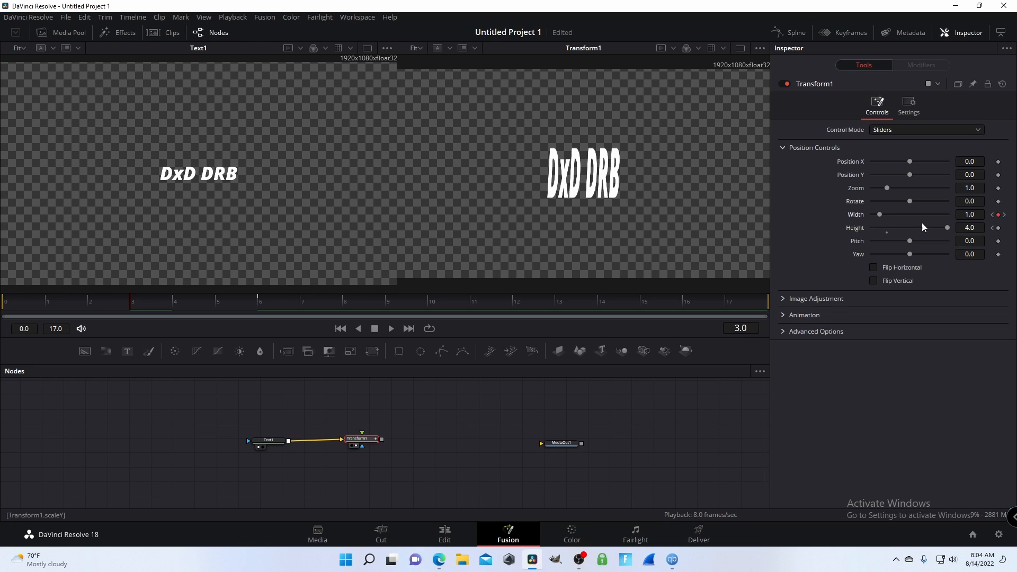
drag(879, 217, 892, 217)
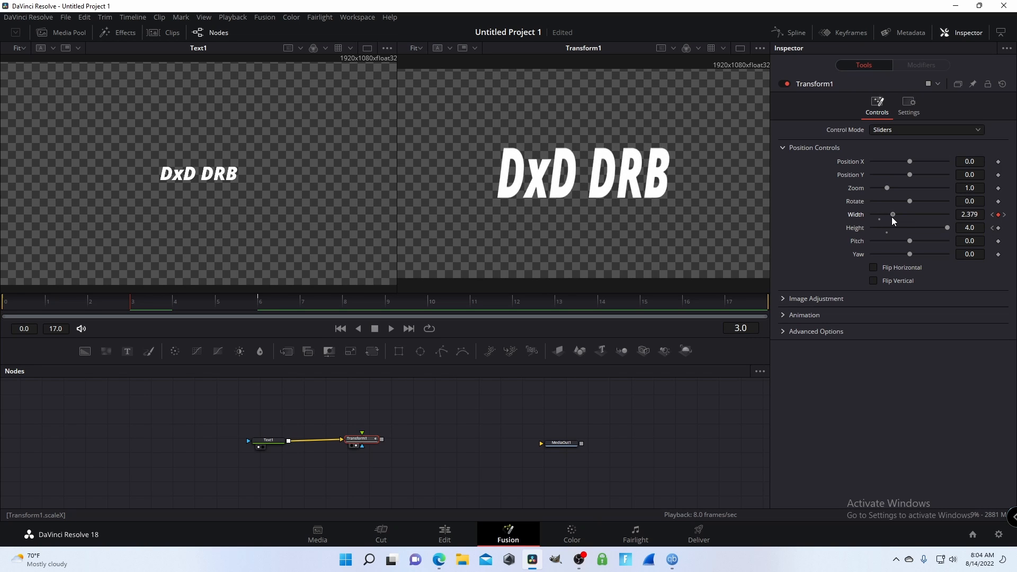
click(999, 228)
drag(947, 229, 905, 215)
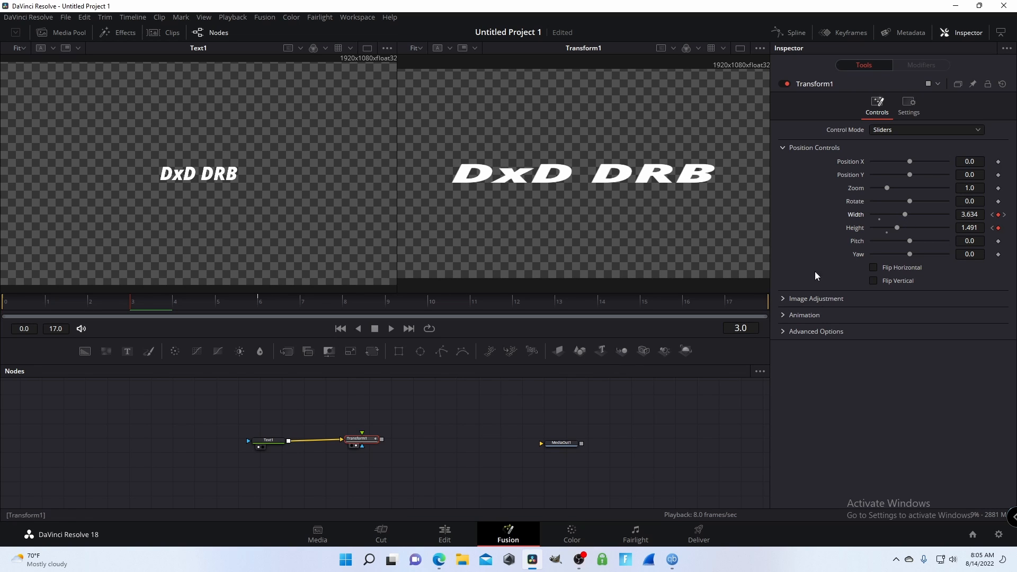
Step: Play the title animation, stop it, and scrub back to frame 3 to examine the stretching
click(755, 327)
click(343, 312)
key(space)
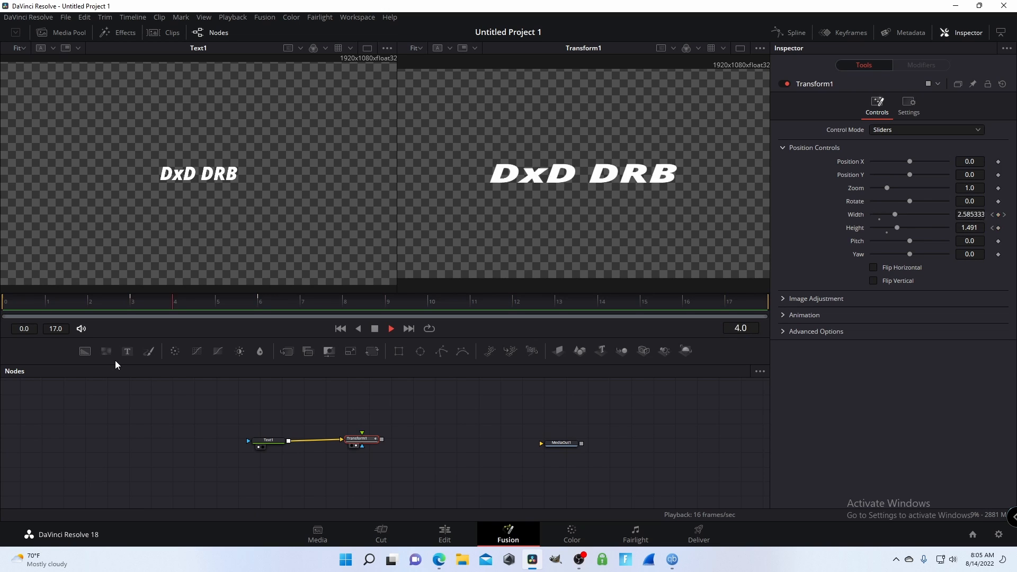
key(space)
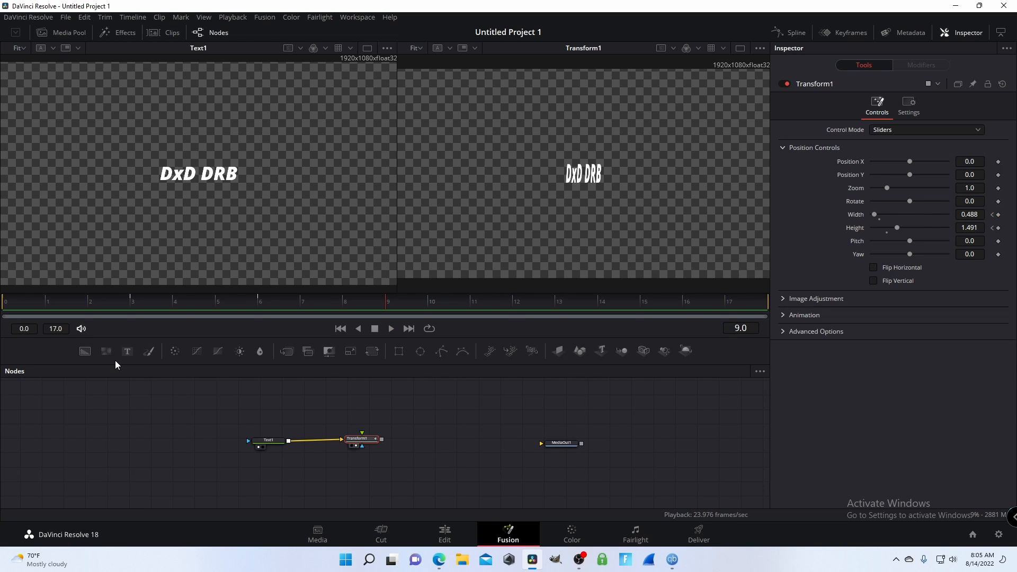
drag(379, 308, 141, 308)
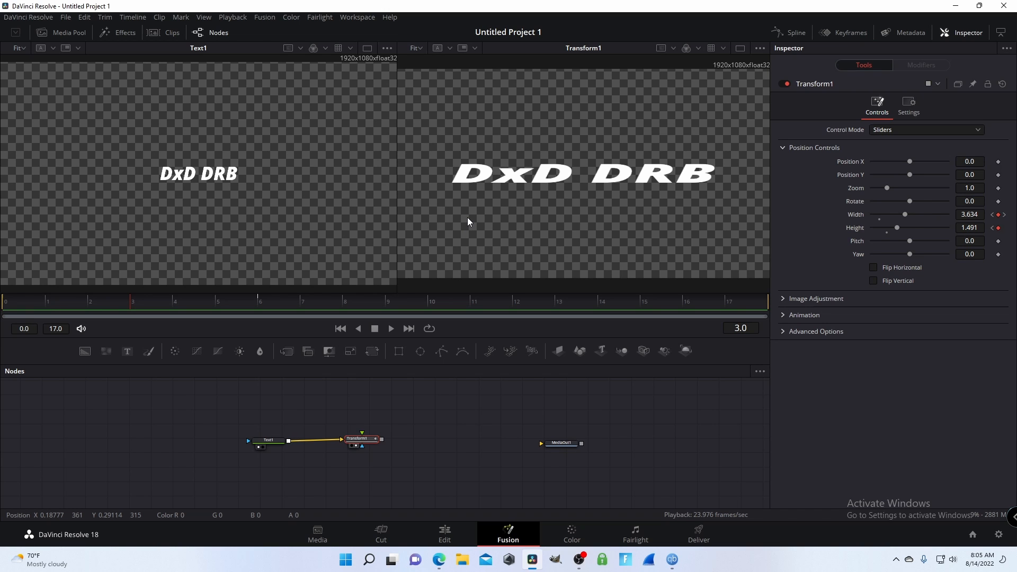
Step: Remove the Transform node's Width keyframe at frame 6 and its Height keyframe at frame 3
click(741, 328)
text(10)
key(Return)
text(5)
key(Return)
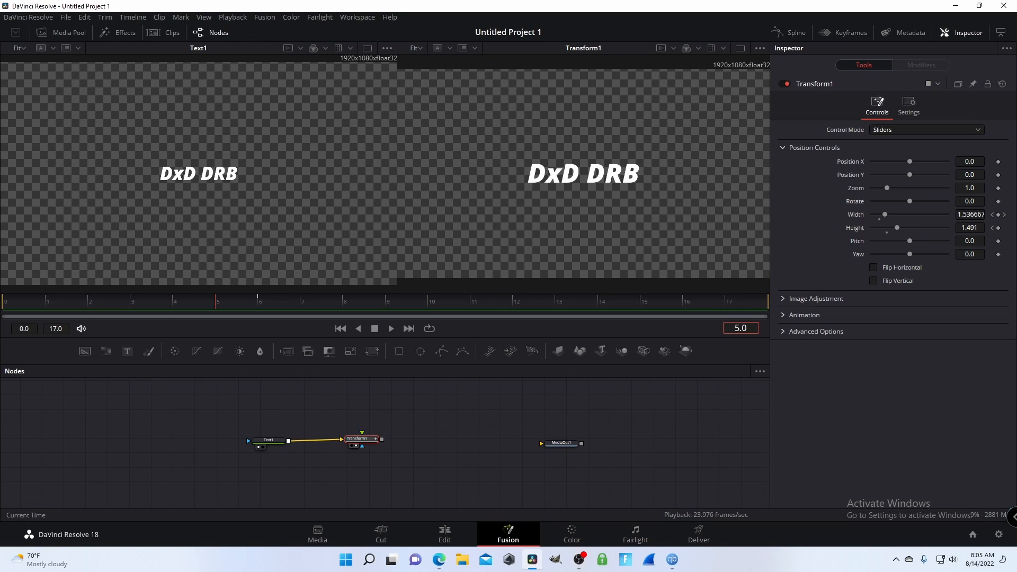
click(736, 329)
text(6)
key(Return)
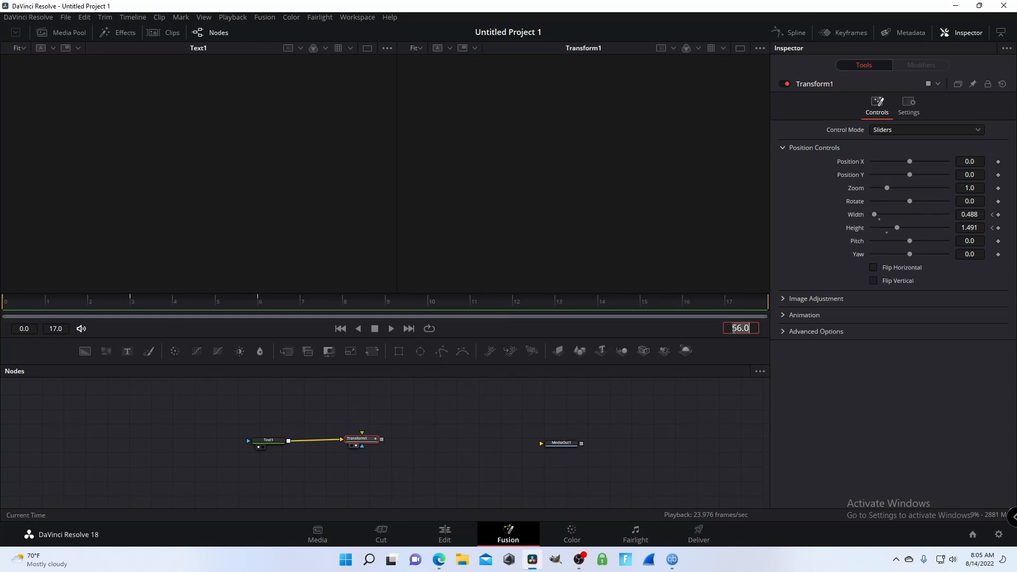
click(999, 214)
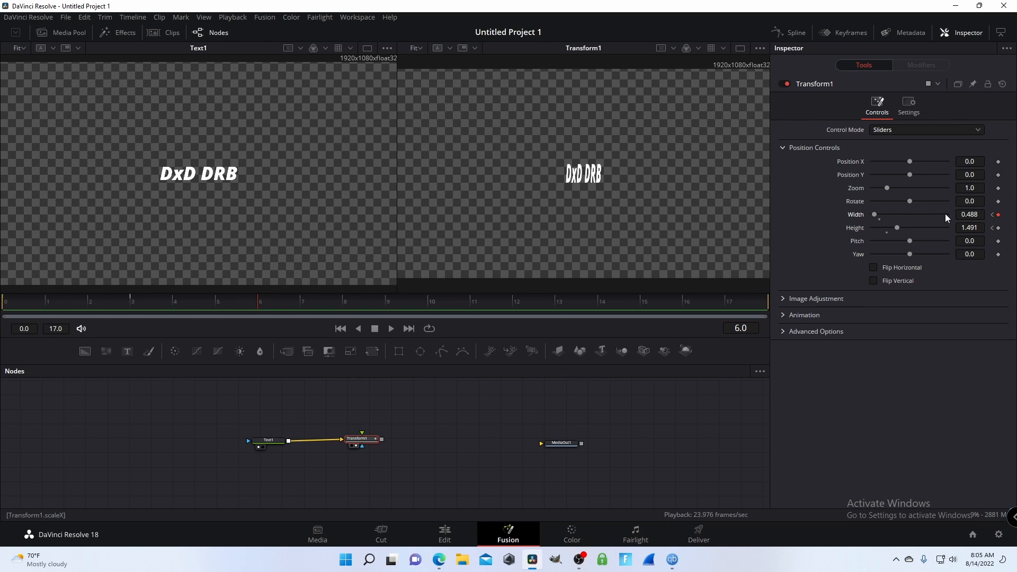
click(998, 215)
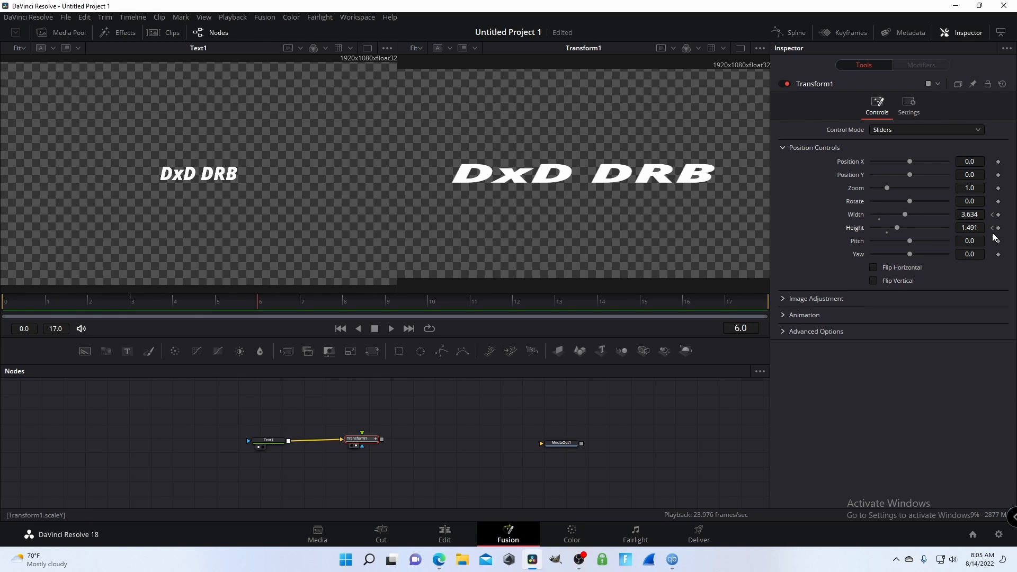
click(993, 228)
click(997, 231)
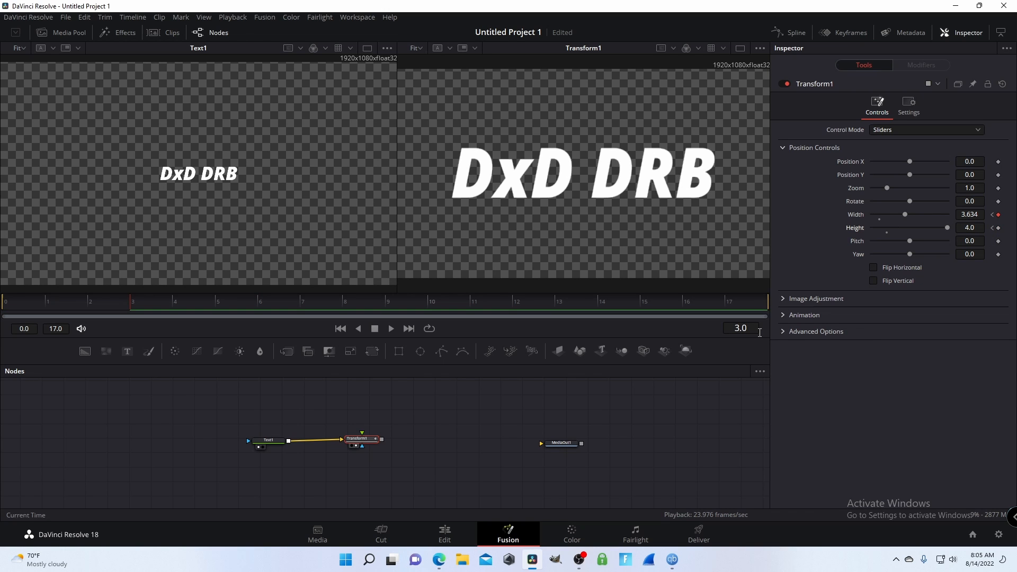
Step: At frame 5, keyframe the Transform node's Height at 1.121 and its Width at 5.271
click(744, 328)
text(6)
key(Return)
key(BackSpace)
key(BackSpace)
key(BackSpace)
text(4)
key(Return)
click(999, 229)
drag(947, 230, 920, 214)
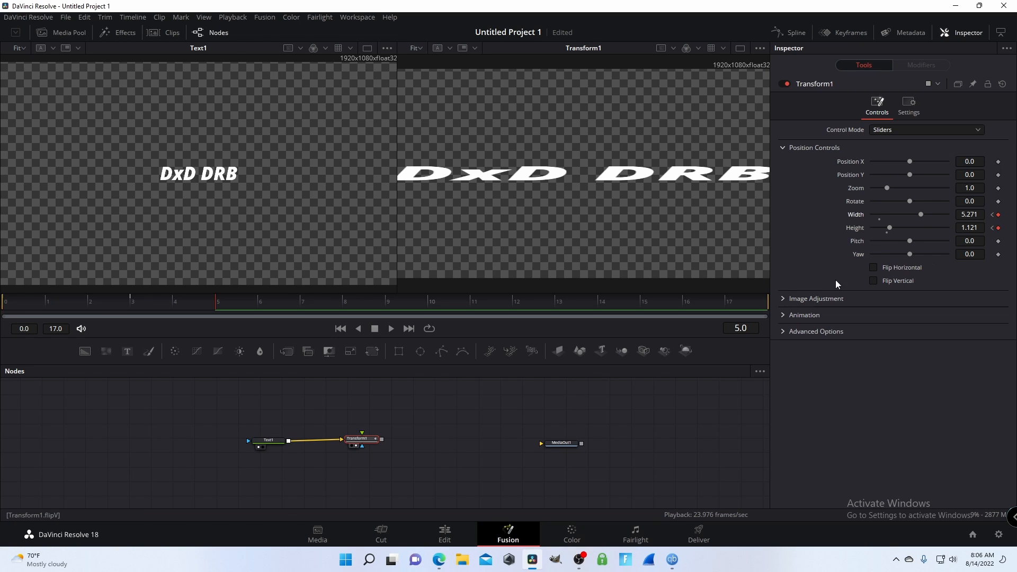
click(999, 229)
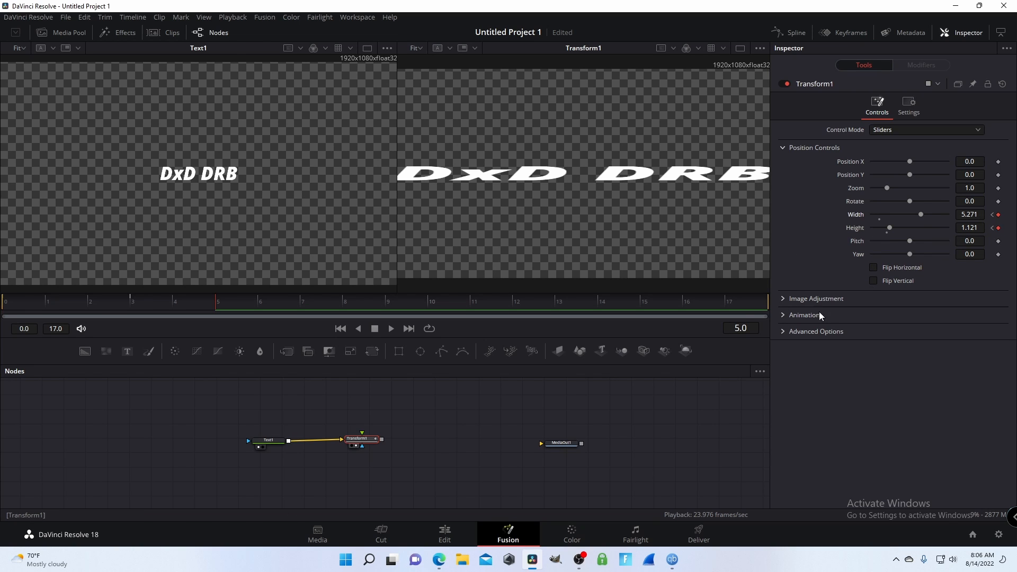
Step: At frame 8, keyframe the Transform node's Width at 1.0
click(747, 325)
text(8)
key(Return)
key(Right)
click(999, 214)
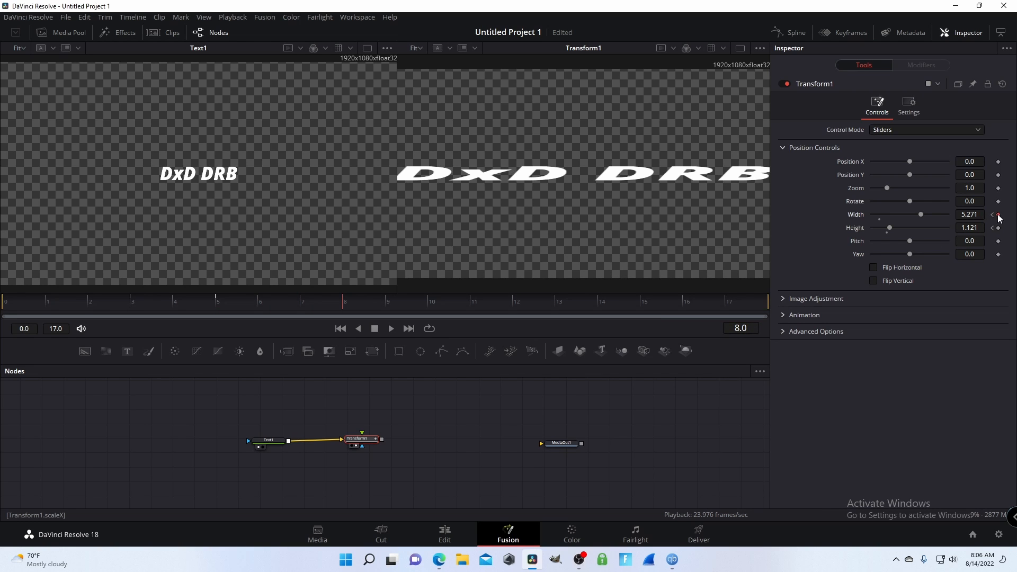
drag(921, 215, 885, 217)
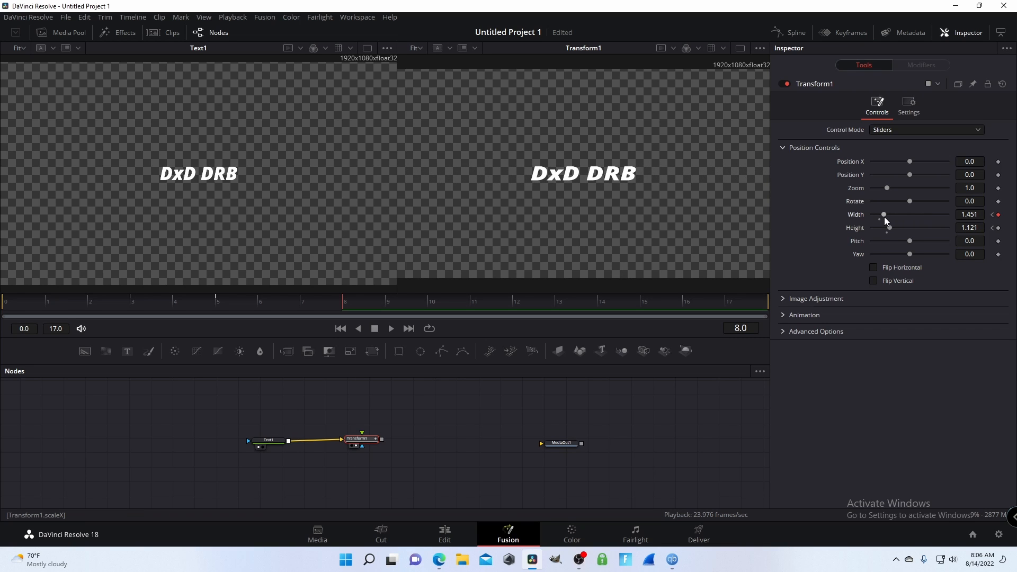
click(973, 216)
key(BackSpace)
key(BackSpace)
key(BackSpace)
key(BackSpace)
key(Return)
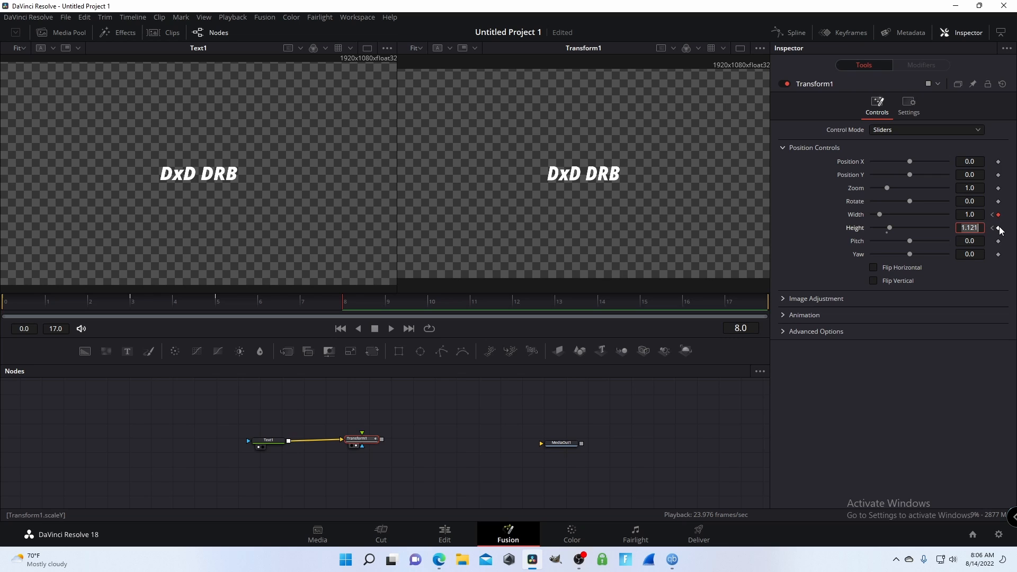
Step: At frame 8, keyframe the Transform node's Height at 1.0 as well
click(982, 227)
key(BackSpace)
key(BackSpace)
key(BackSpace)
key(BackSpace)
key(Tab)
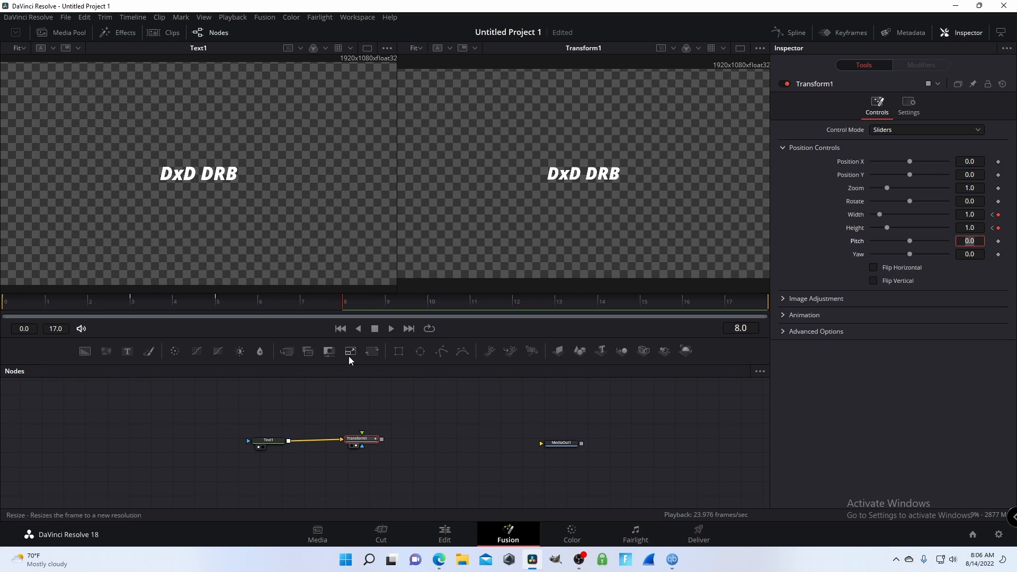
Step: Return to frame 0 and play the title's stretching animation
drag(350, 307, 1, 295)
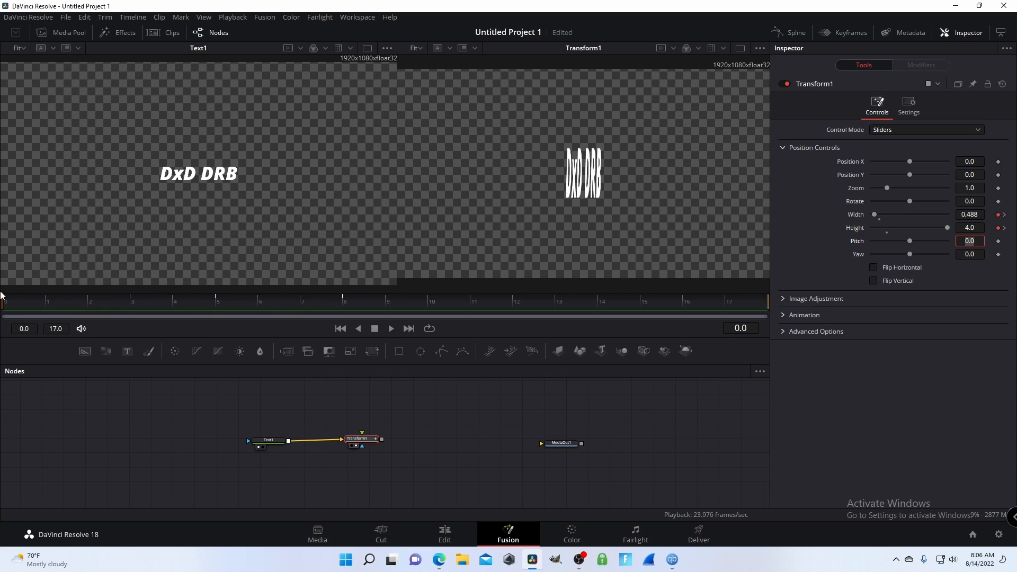
key(BackSpace)
key(Return)
key(space)
Step: Examine the Transform node's Advanced Options and its Animation settings for motion blur
click(784, 333)
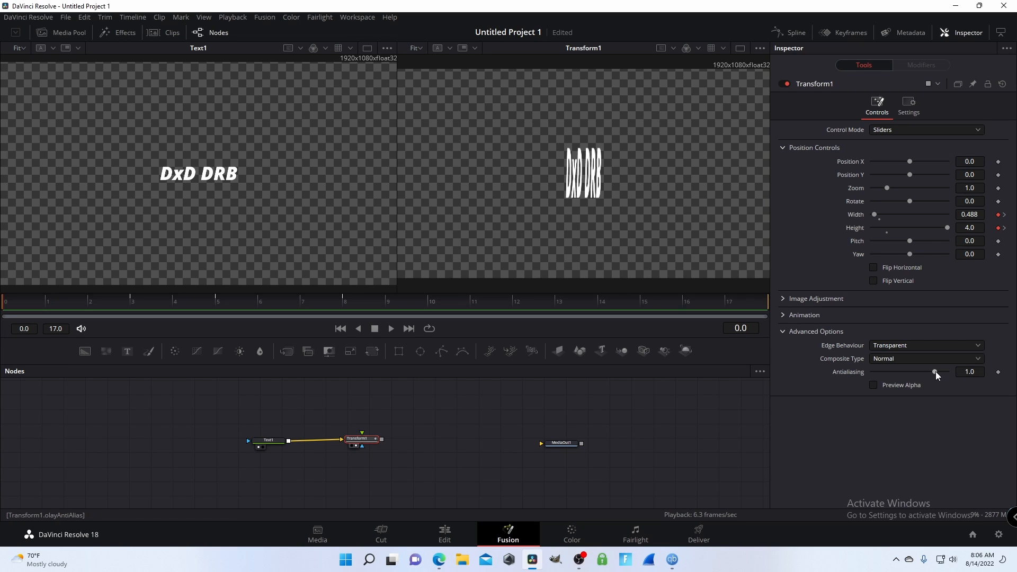
click(782, 332)
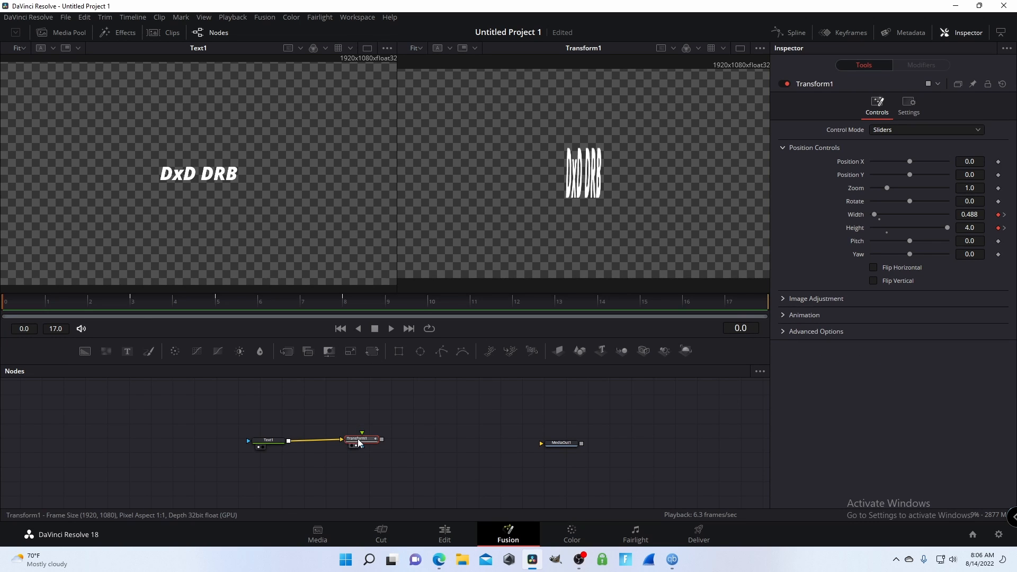
drag(356, 439, 357, 443)
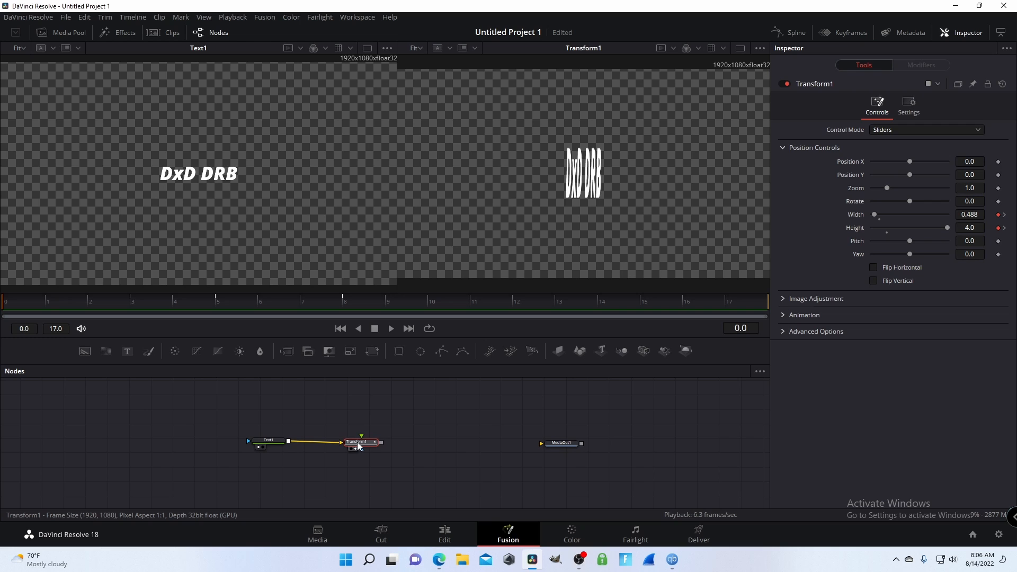
click(779, 332)
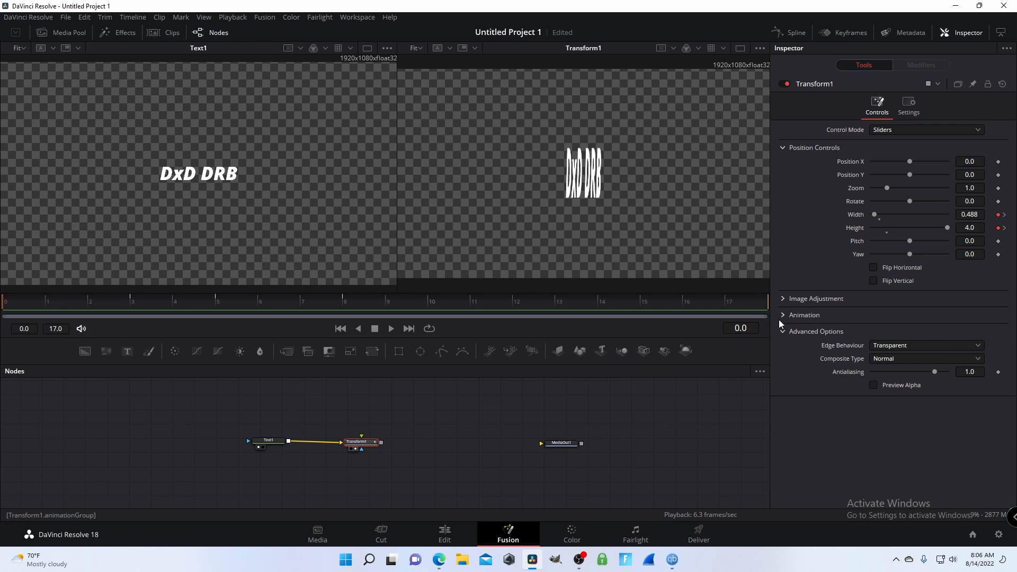
click(786, 315)
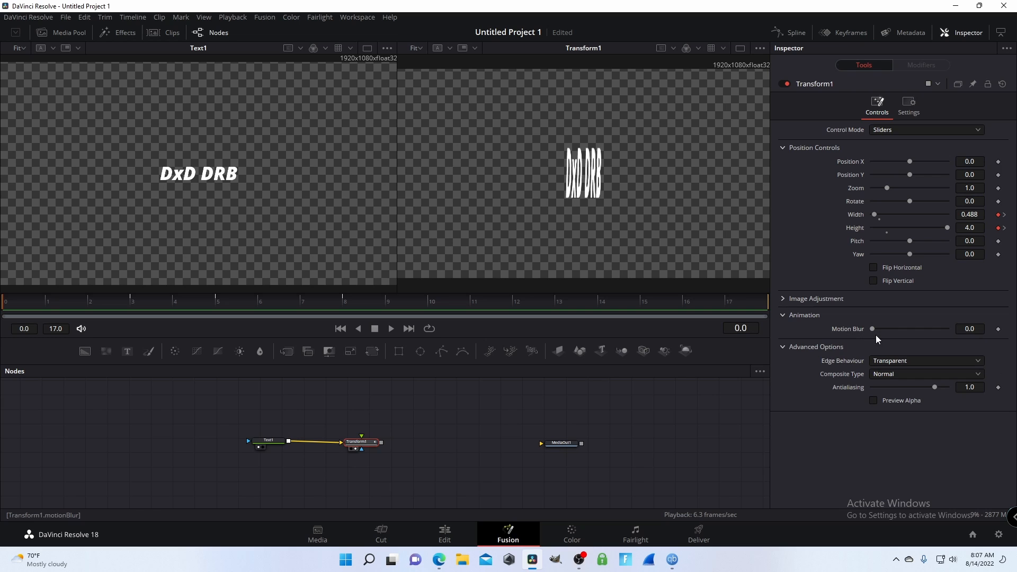
click(783, 315)
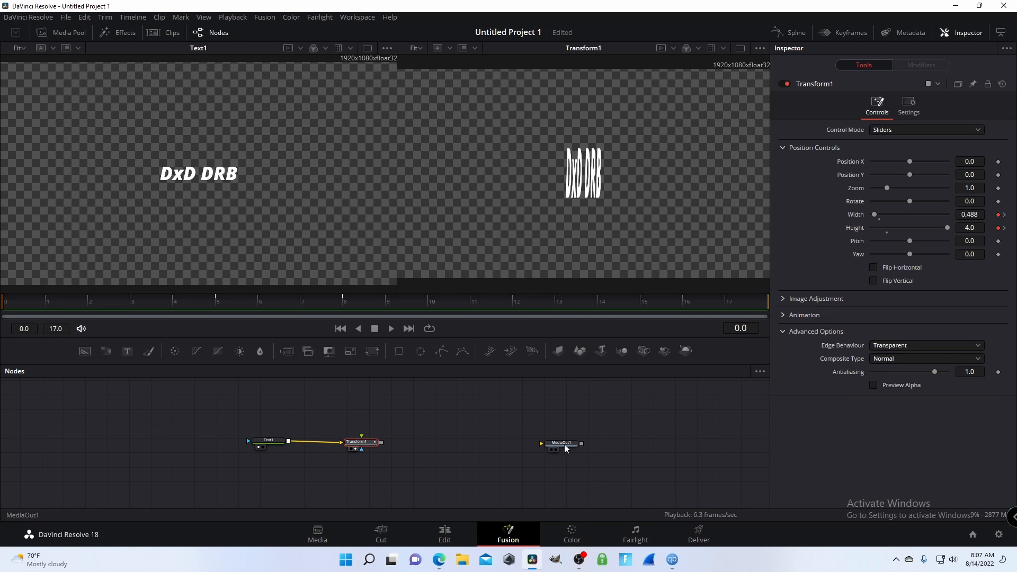
Step: Move the Transform node closer to Text1, then add a Soft Glow node fed by the Transform's output
mouse_move(356, 442)
mouse_down()
mouse_move(344, 444)
mouse_move(358, 448)
mouse_up()
click(525, 444)
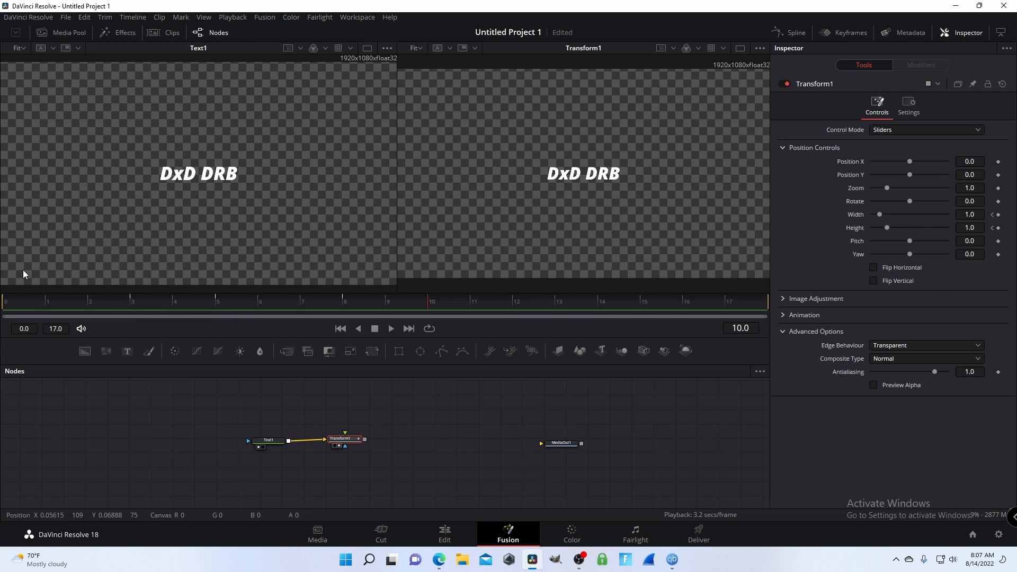
click(430, 423)
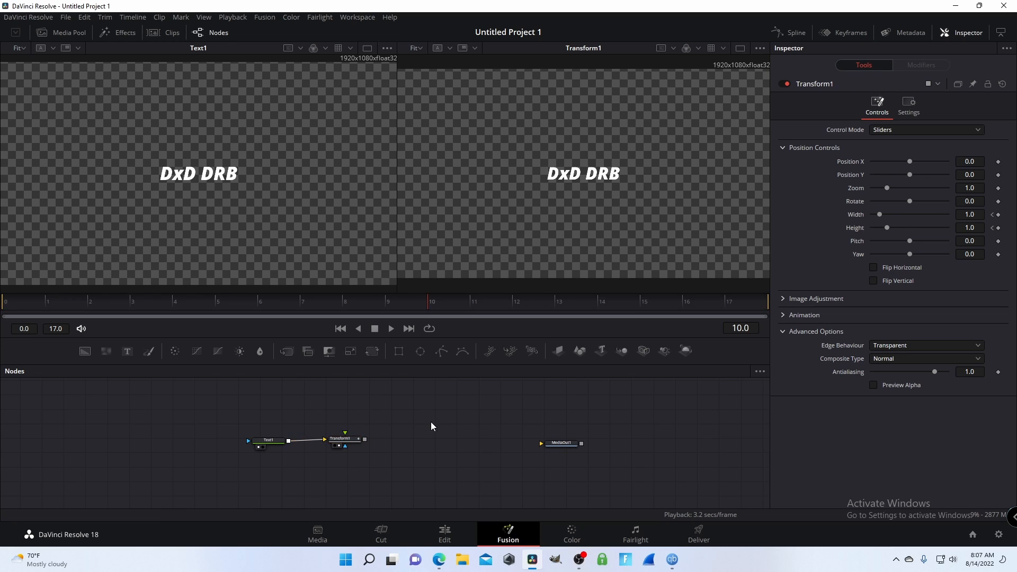
key(shift+space)
text(so)
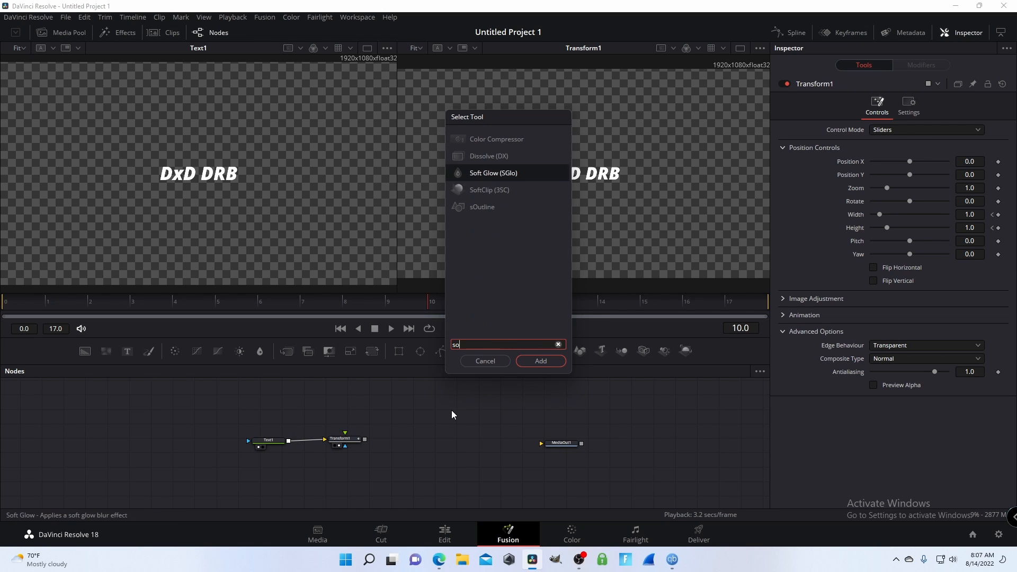
key(Return)
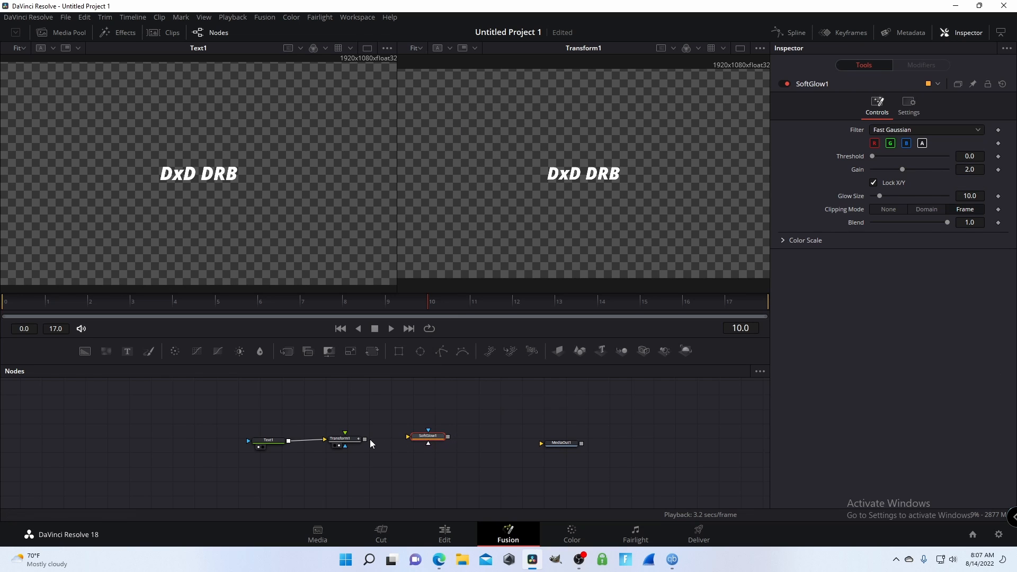
drag(366, 440, 409, 437)
drag(426, 441, 406, 443)
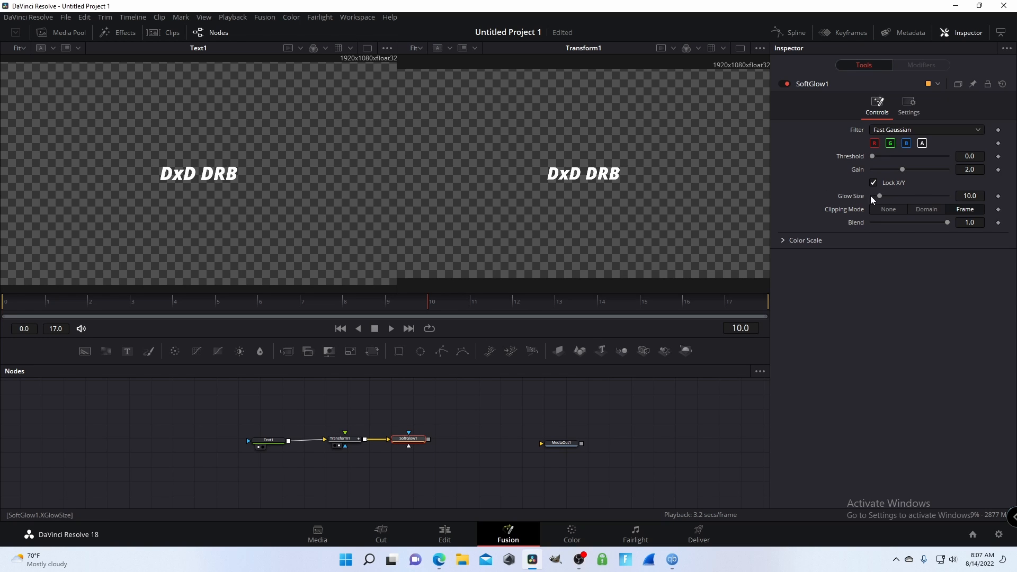
Step: Raise the Soft Glow's Glow Size to 26.8 and display the node in the second viewer
drag(880, 196, 892, 196)
key(2)
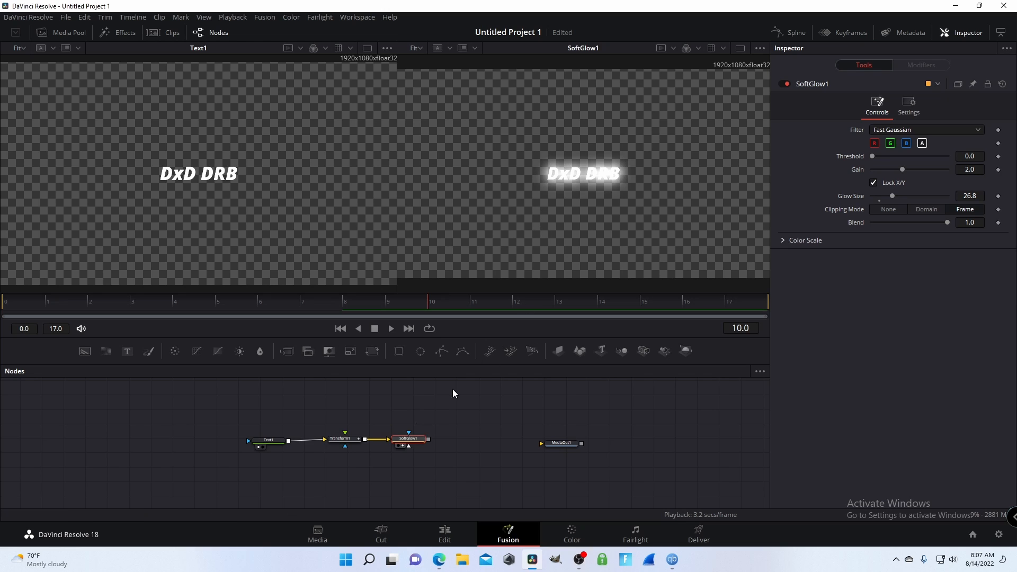
drag(409, 439, 428, 439)
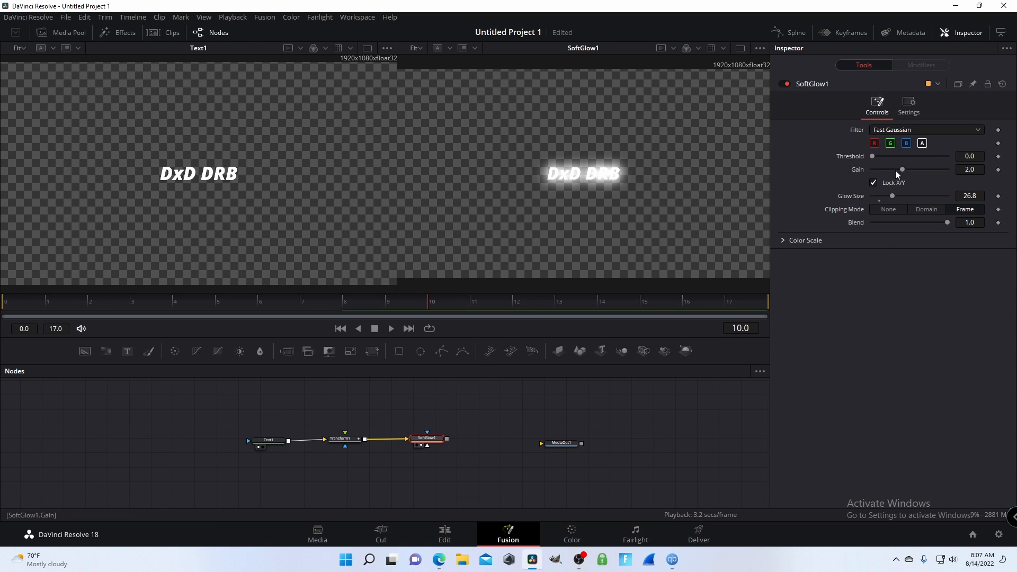
Step: At frame 0, keyframe the Soft Glow's Gain at 1.62 and its Glow Size at 21.8
drag(409, 297, 3, 291)
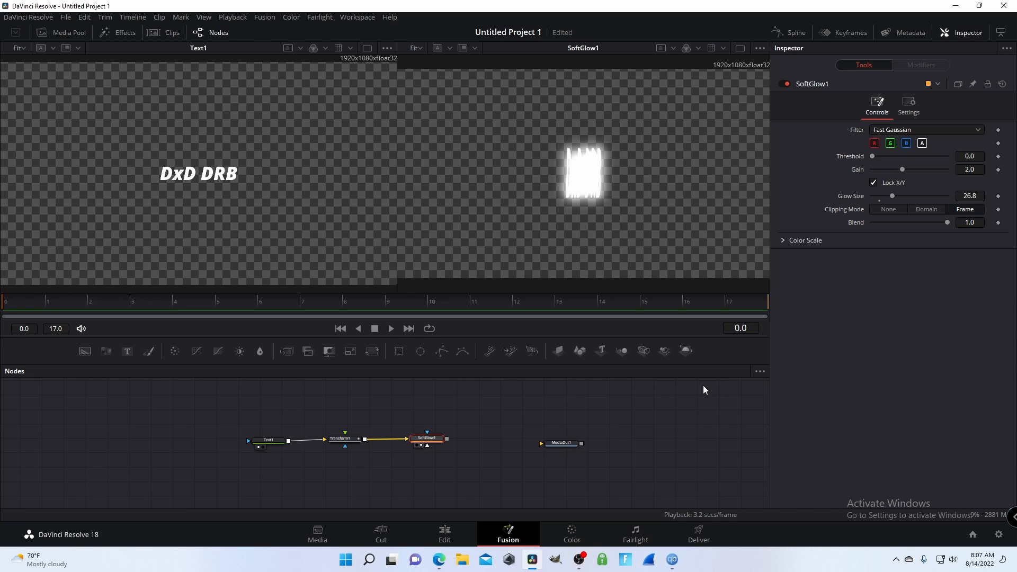
click(998, 170)
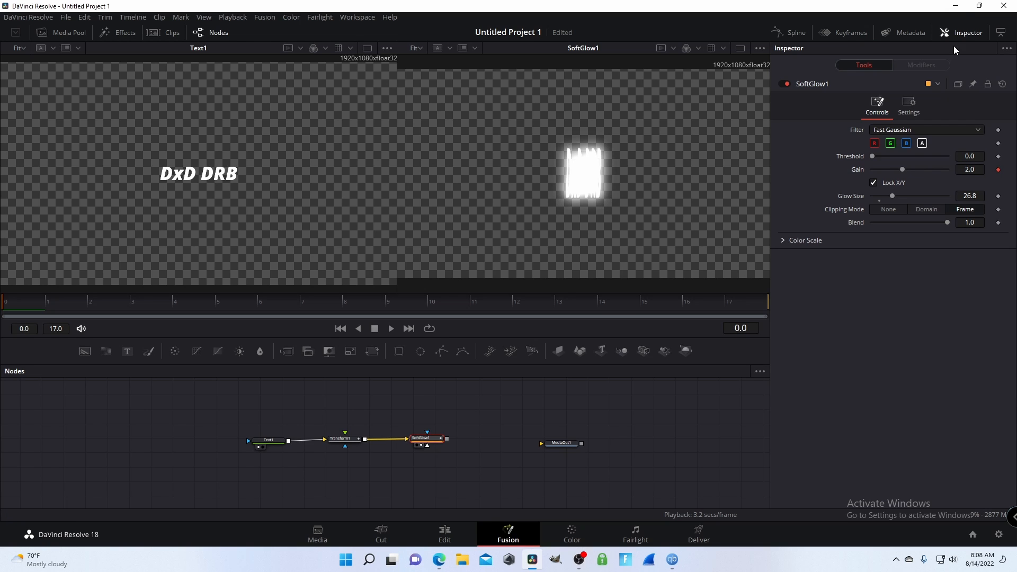
drag(903, 169, 897, 203)
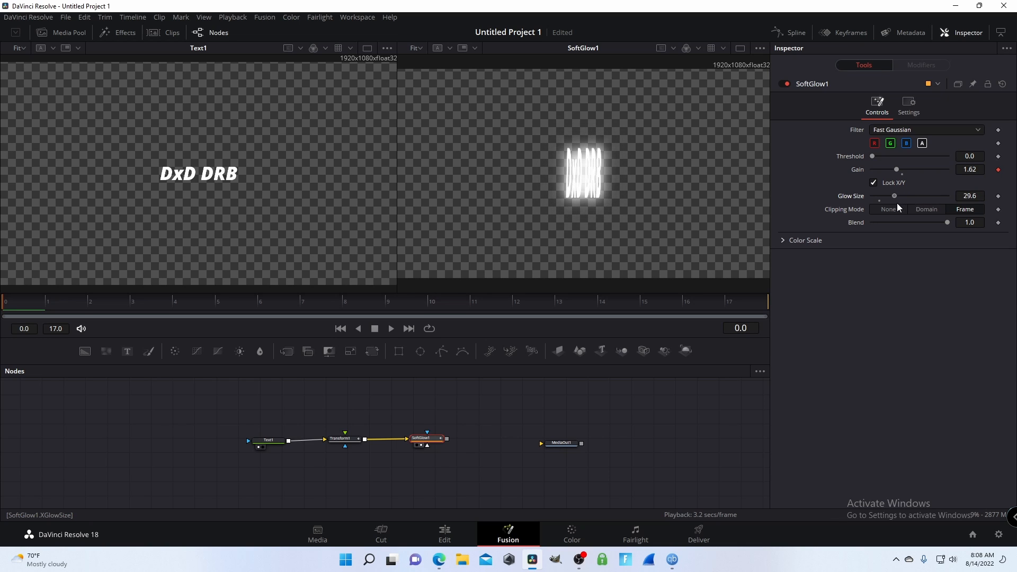
click(998, 196)
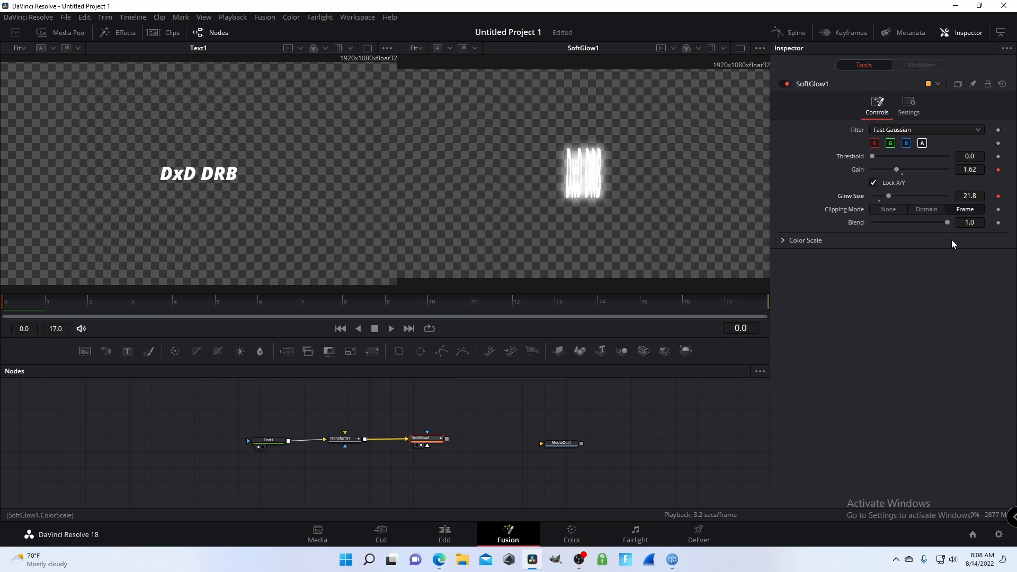
Step: At frame 0, keyframe the glow's Red Scale at 0.0, Green Scale at 1.155 and Alpha Scale at 0.662
click(781, 239)
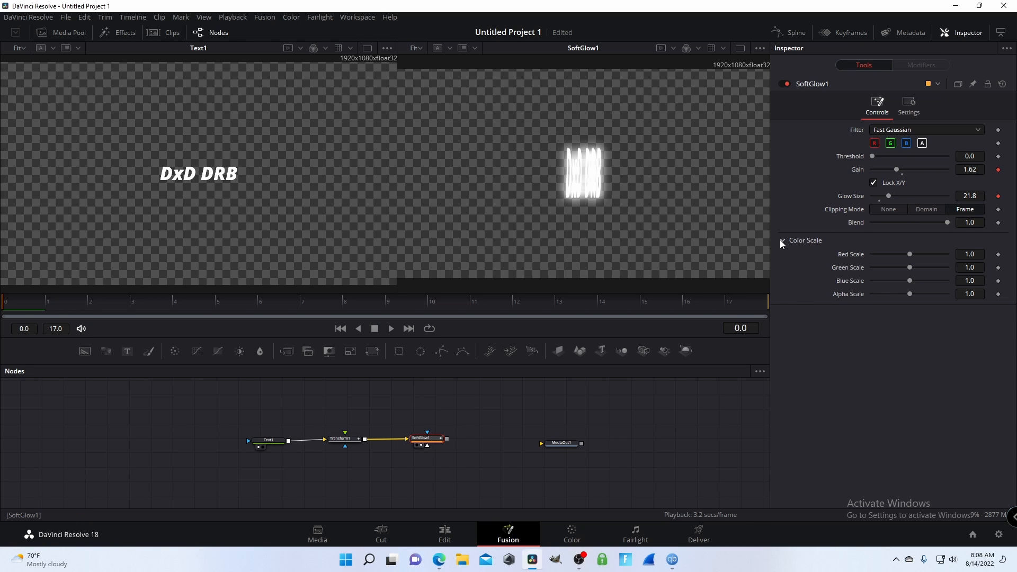
click(998, 254)
drag(911, 257, 848, 254)
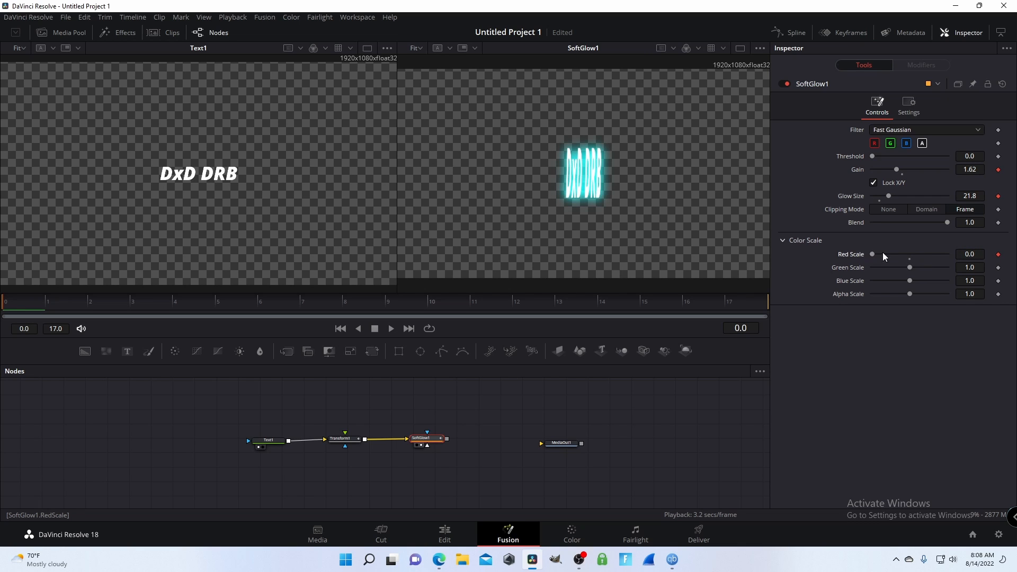
drag(910, 268, 897, 294)
click(998, 295)
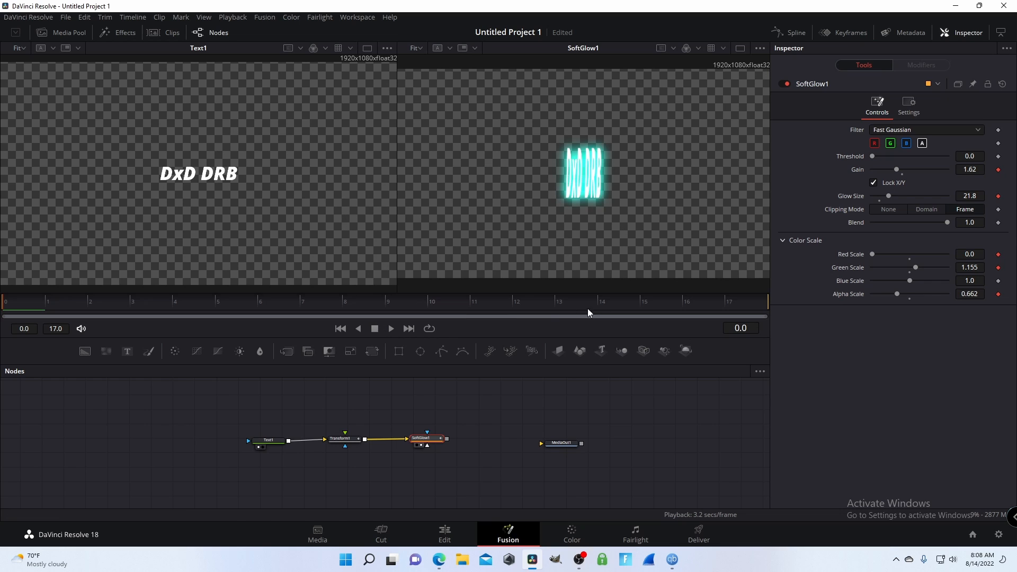
Step: Play the glowing title, then scrub back to frame 6 to examine the glow during the stretching
drag(436, 443, 426, 444)
key(space)
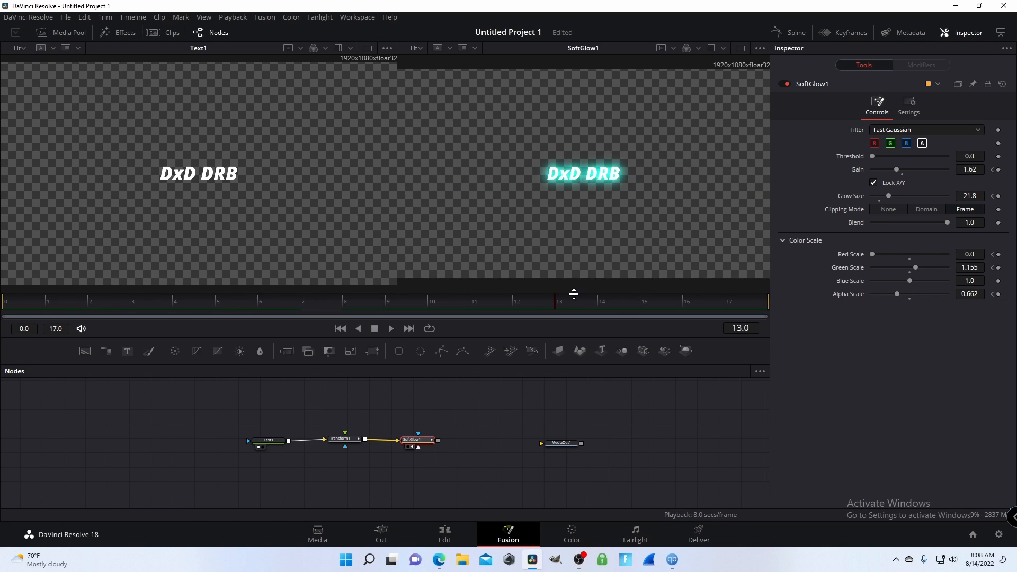
drag(575, 294, 424, 308)
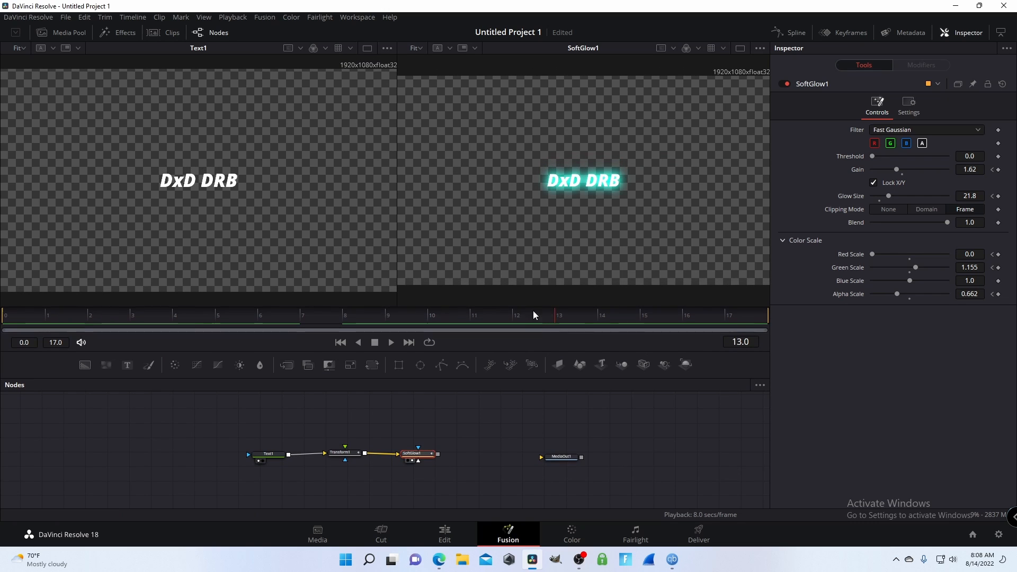
click(502, 316)
drag(502, 316, 282, 313)
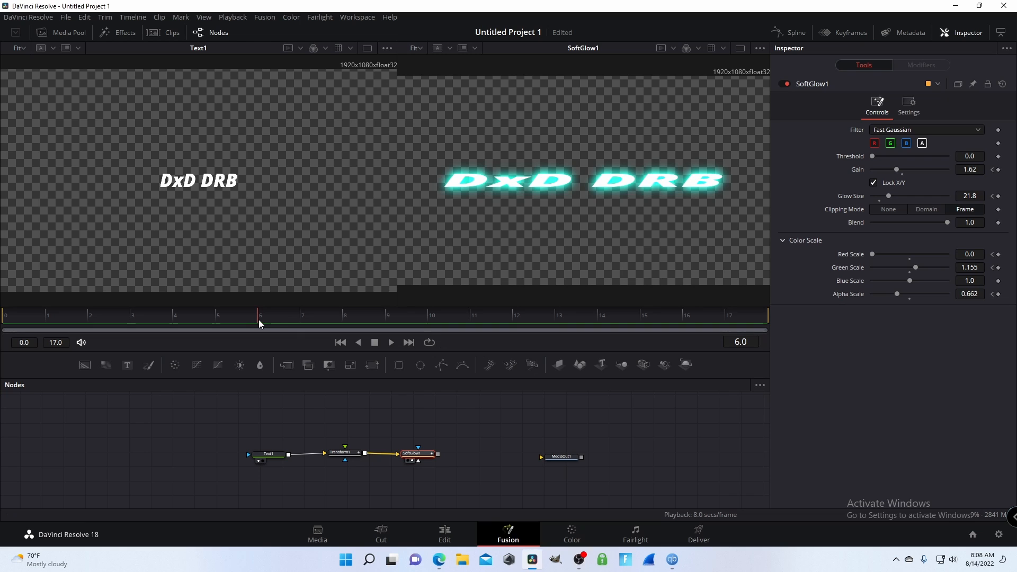
Step: At frame 4, keyframe the Soft Glow's Glow Size at 30.3 and its Gain at 1.232
click(238, 316)
key(Left)
key(Left)
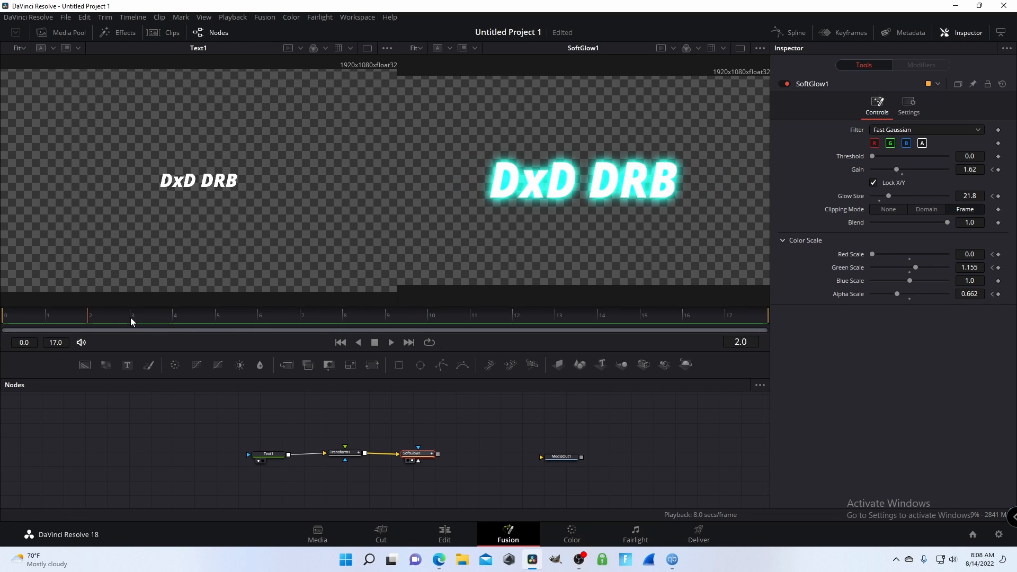
click(186, 317)
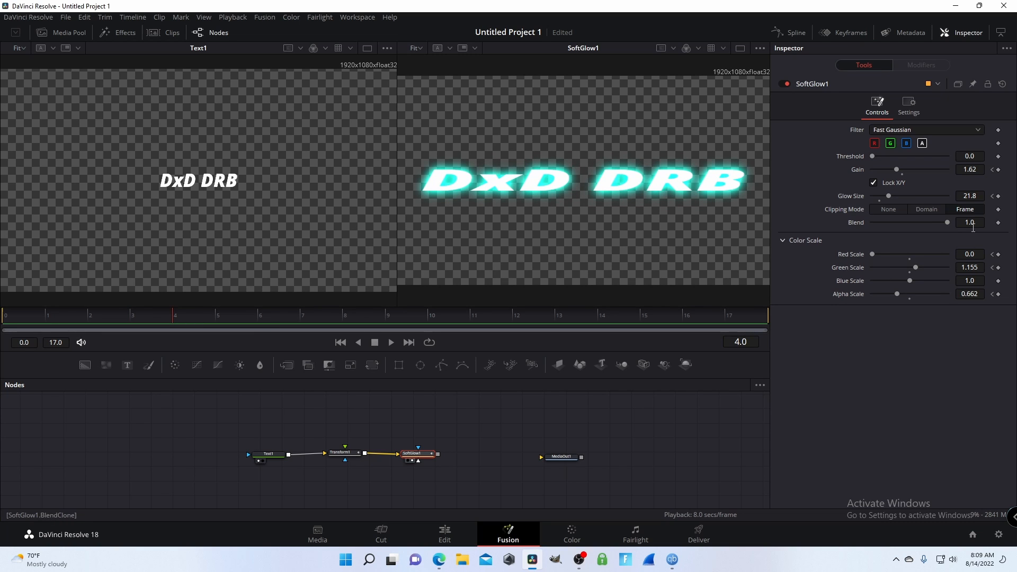
mouse_move(888, 196)
mouse_down()
mouse_move(912, 196)
mouse_move(892, 193)
mouse_up()
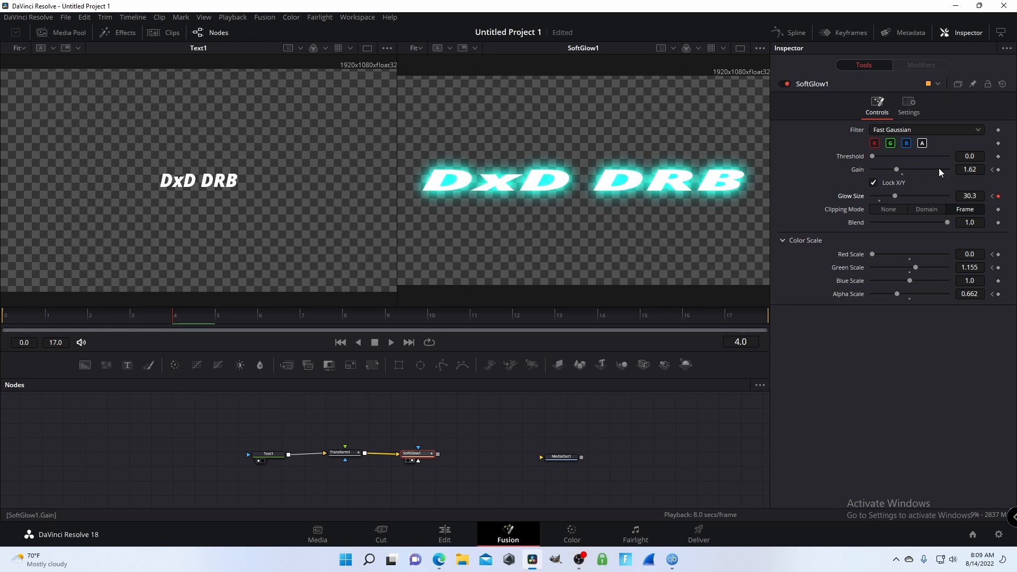
click(999, 169)
mouse_move(897, 172)
mouse_down()
mouse_move(914, 171)
mouse_move(891, 170)
mouse_up()
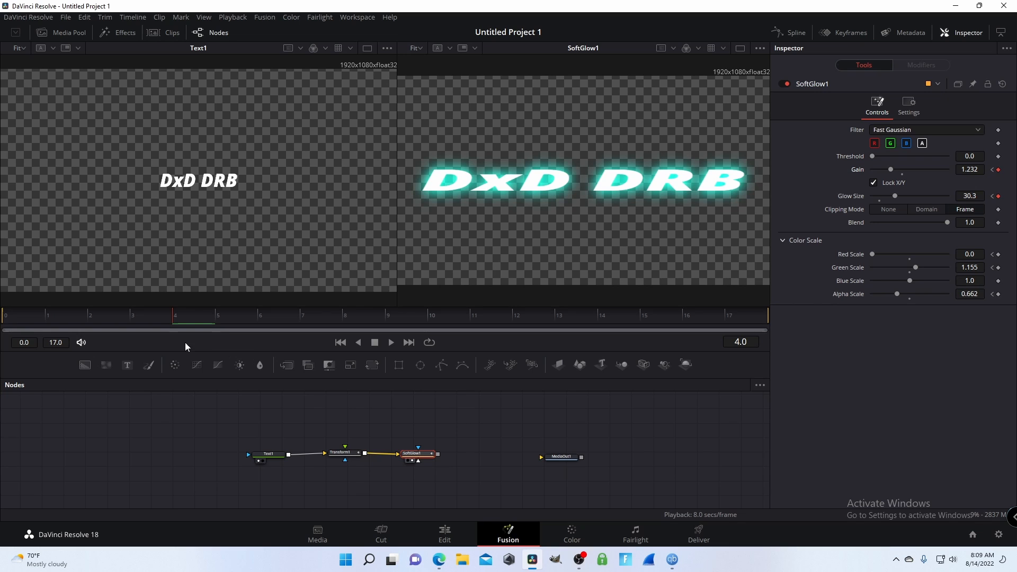
Step: At frame 8, keyframe the Soft Glow's Red Scale at 1.0, Green Scale at 1.746 and Blue Scale at 1.62
click(745, 339)
text(7)
key(Return)
key(BackSpace)
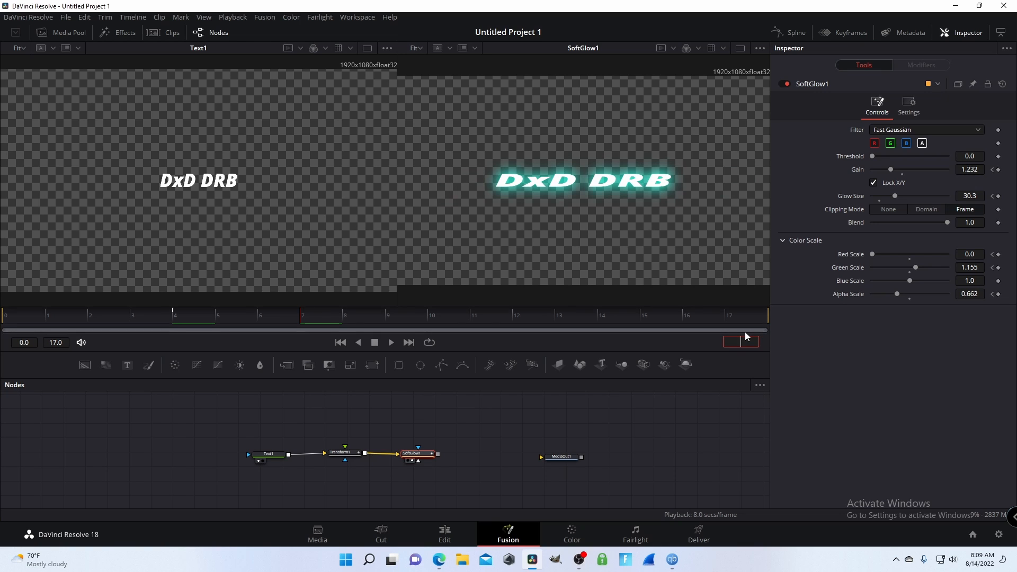
text(8)
key(Return)
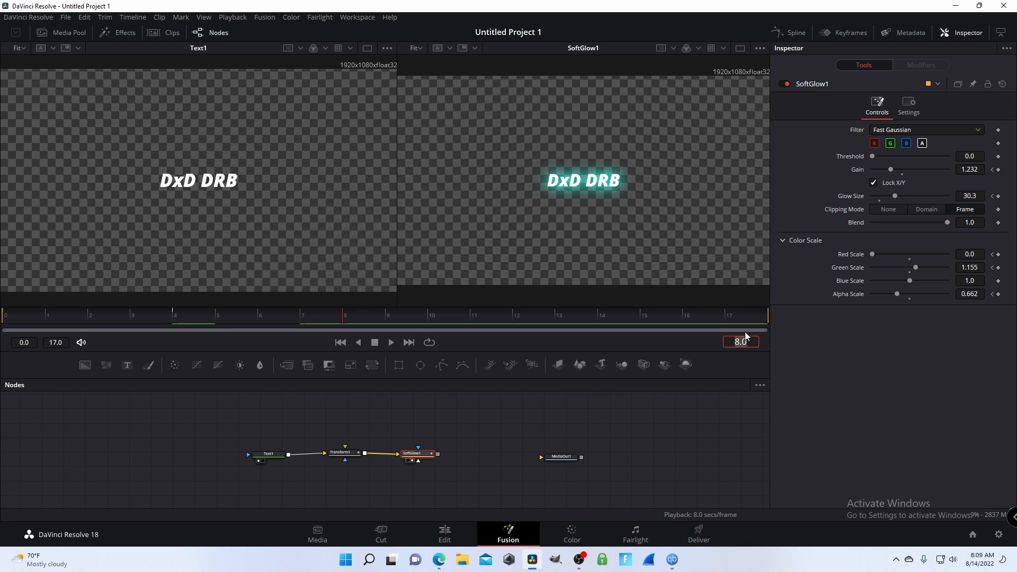
click(999, 197)
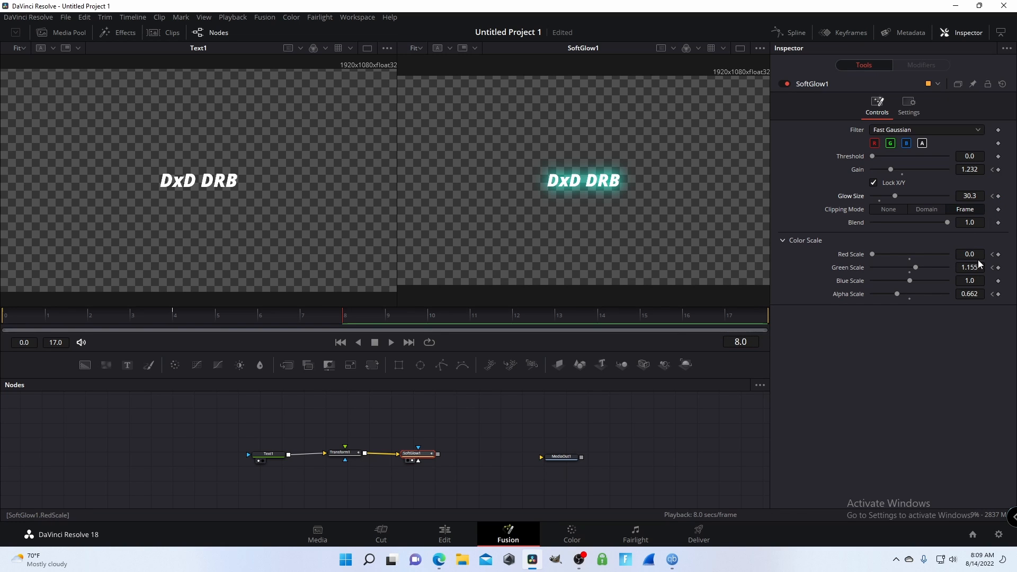
click(999, 255)
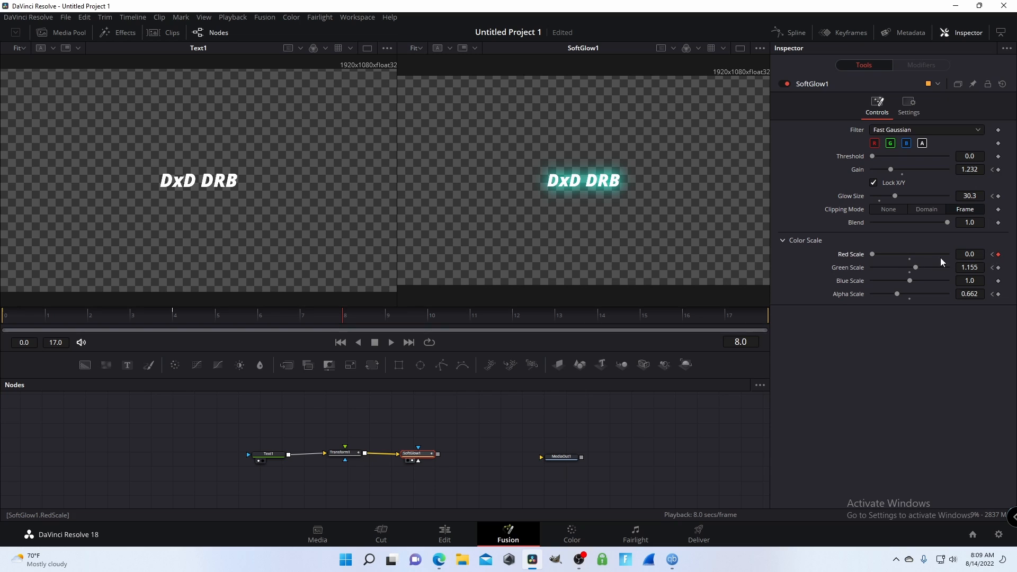
drag(872, 255, 933, 283)
click(999, 268)
click(998, 281)
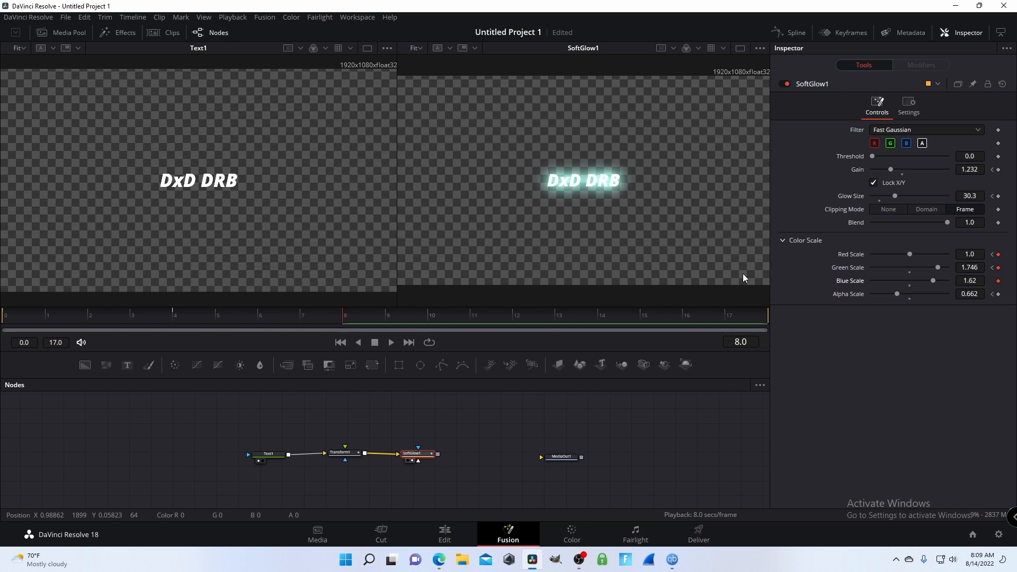
Step: At frame 6, keyframe the Soft Glow's Blue Scale at 1.0, and play the title from the start
drag(346, 322, 309, 316)
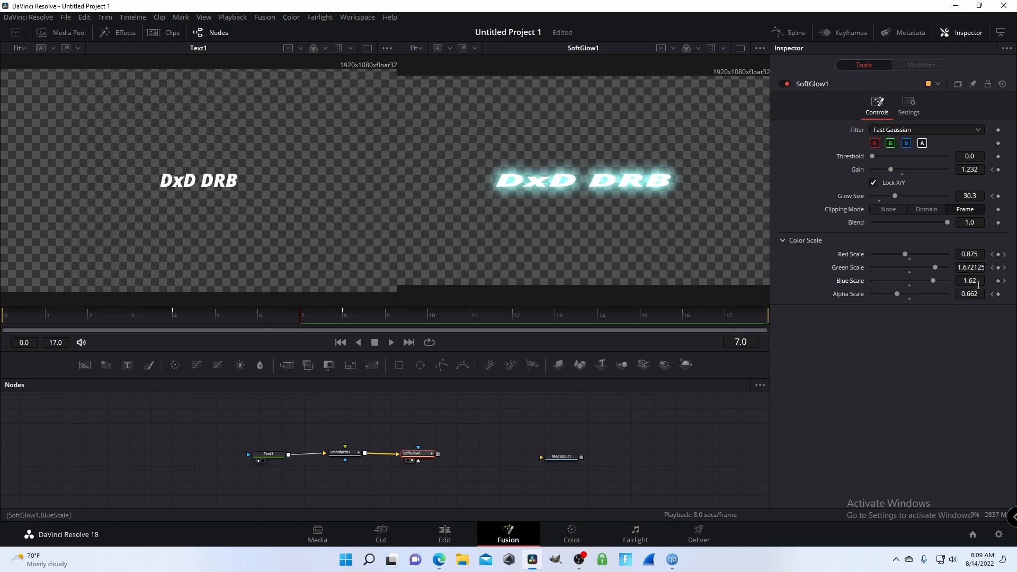
click(262, 324)
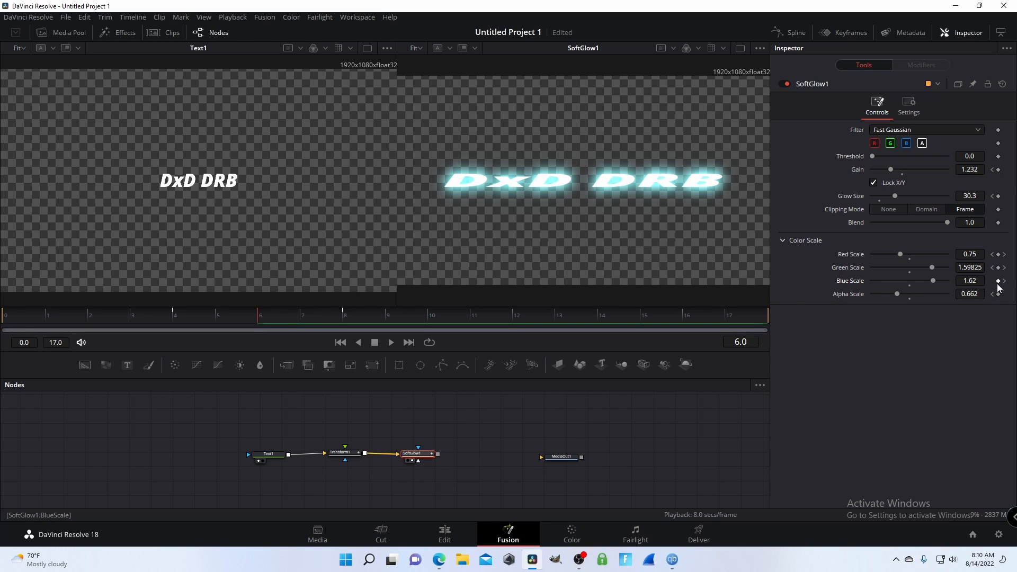
drag(933, 281, 908, 280)
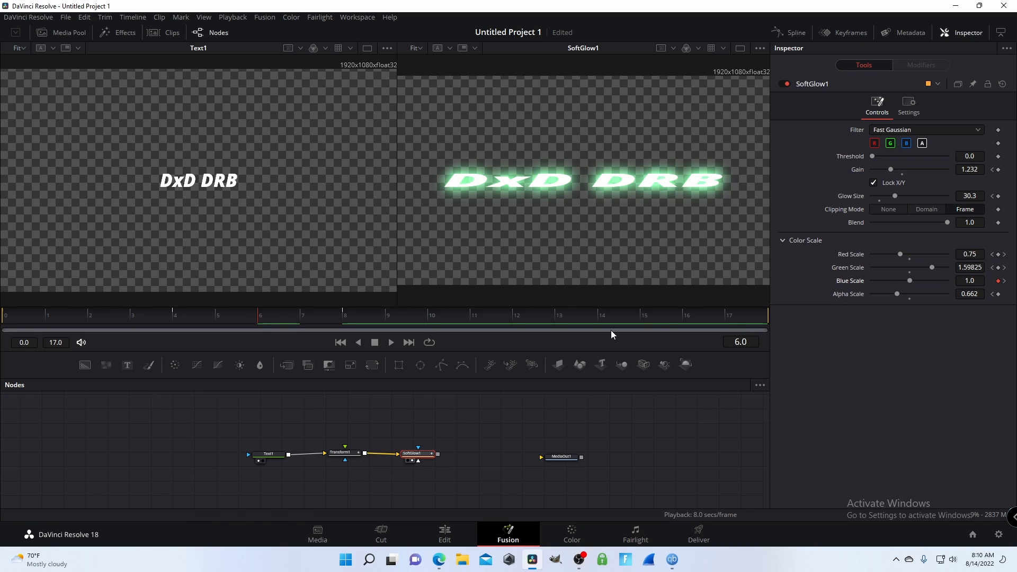
drag(258, 315, 2, 304)
key(space)
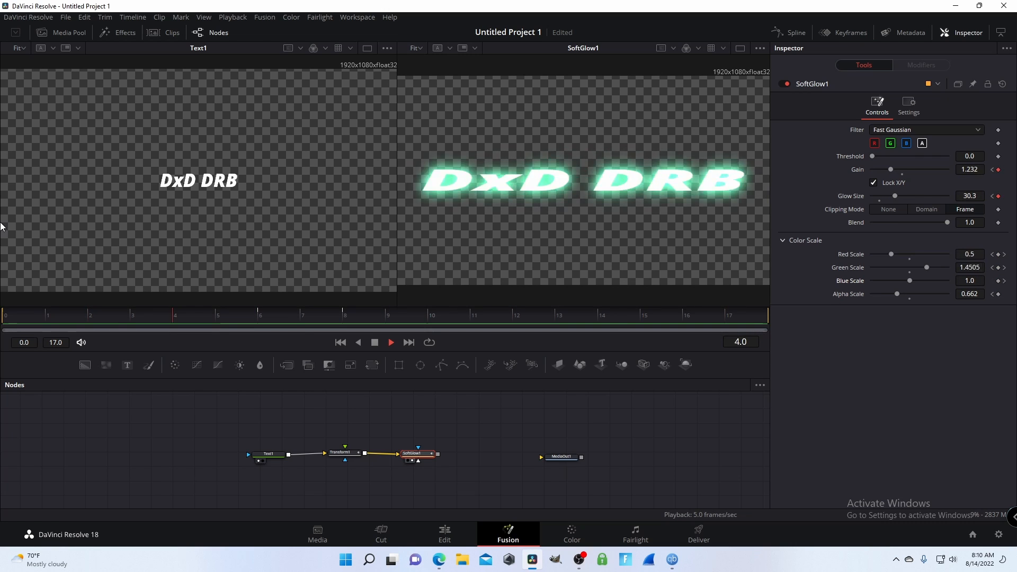
key(space)
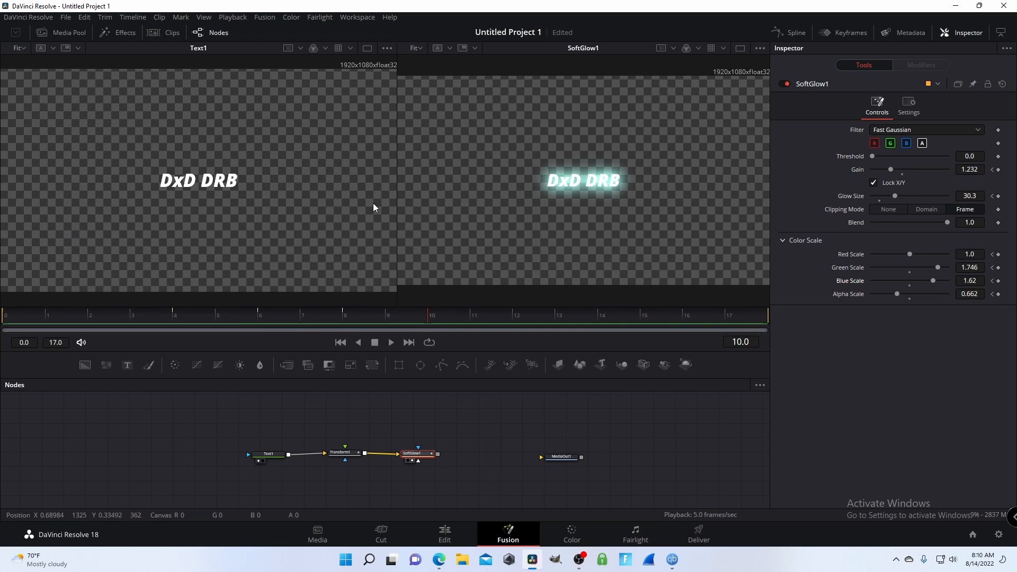
Step: At the frame 8 keyframe, set the glow's Red Scale to 1.62, Green Scale to 0.352, Blue Scale to 1.239 and Alpha Scale to 0.761
click(992, 255)
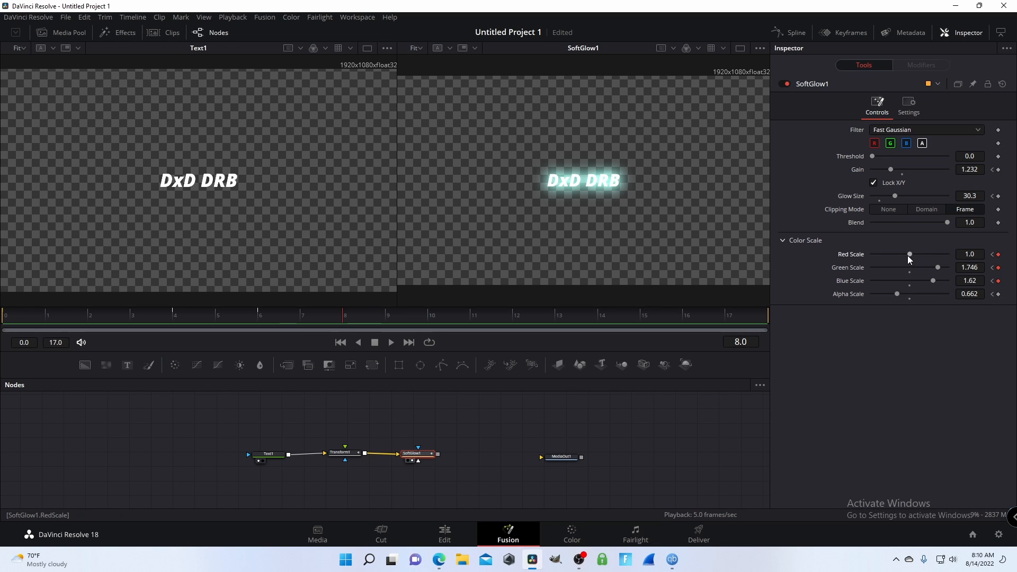
drag(907, 255, 846, 254)
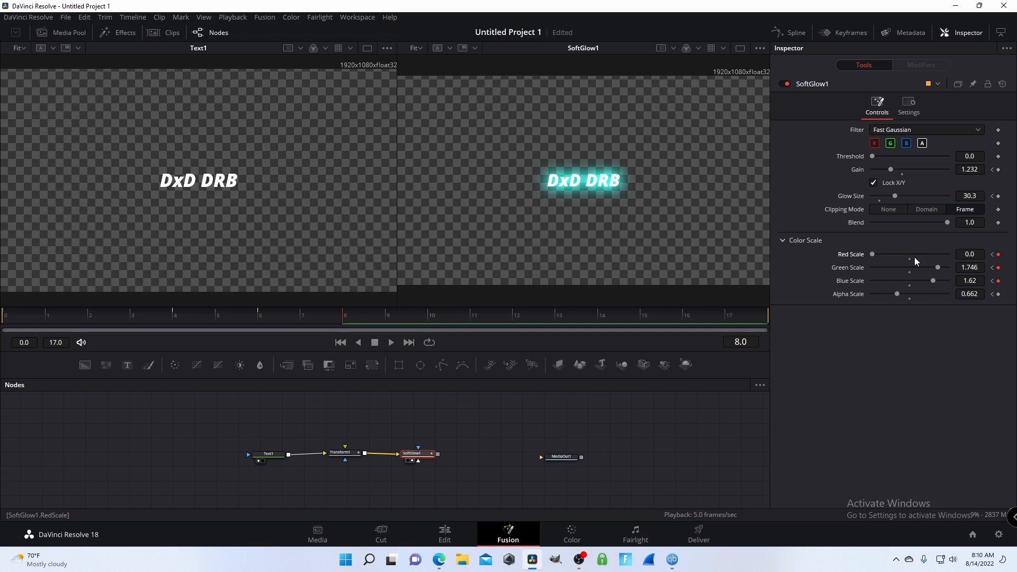
drag(875, 255, 902, 285)
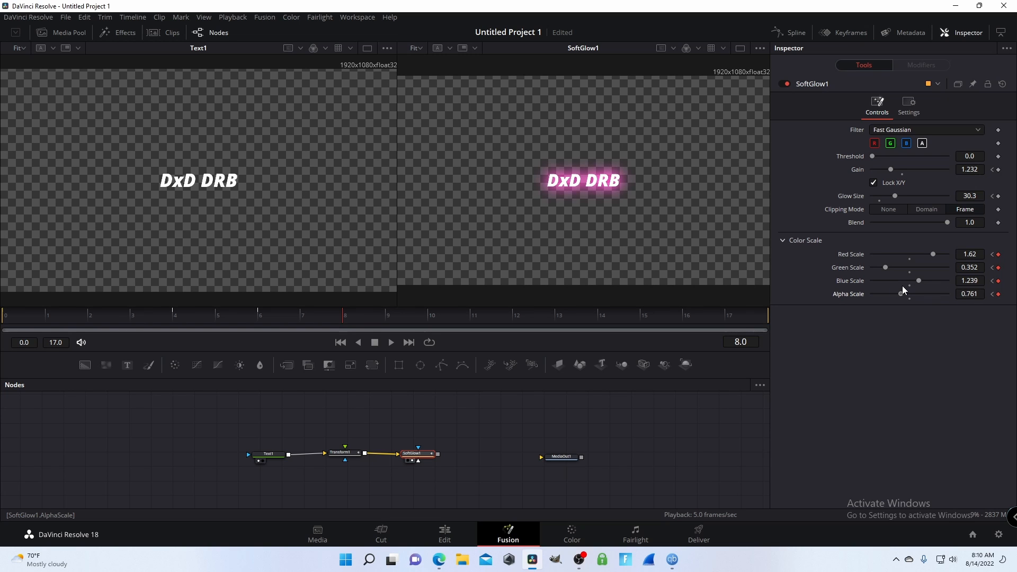
Step: At frame 0, set Blue Scale to 1.099, Alpha Scale to 2.0, Red Scale to 0.211, Gain to 1.092 and Glow Size to 22.5, and play the result
drag(375, 323, 2, 203)
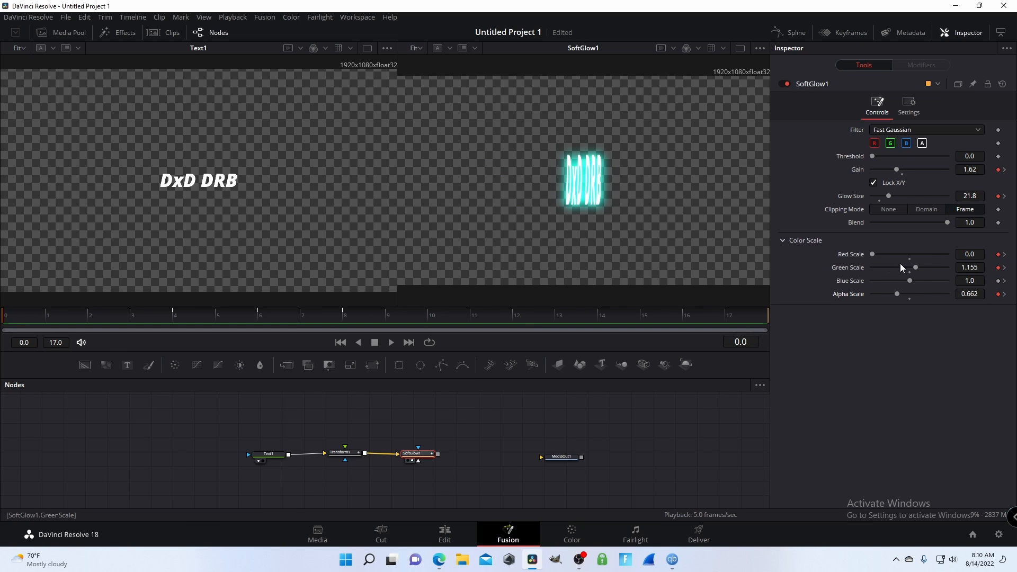
drag(911, 282, 952, 294)
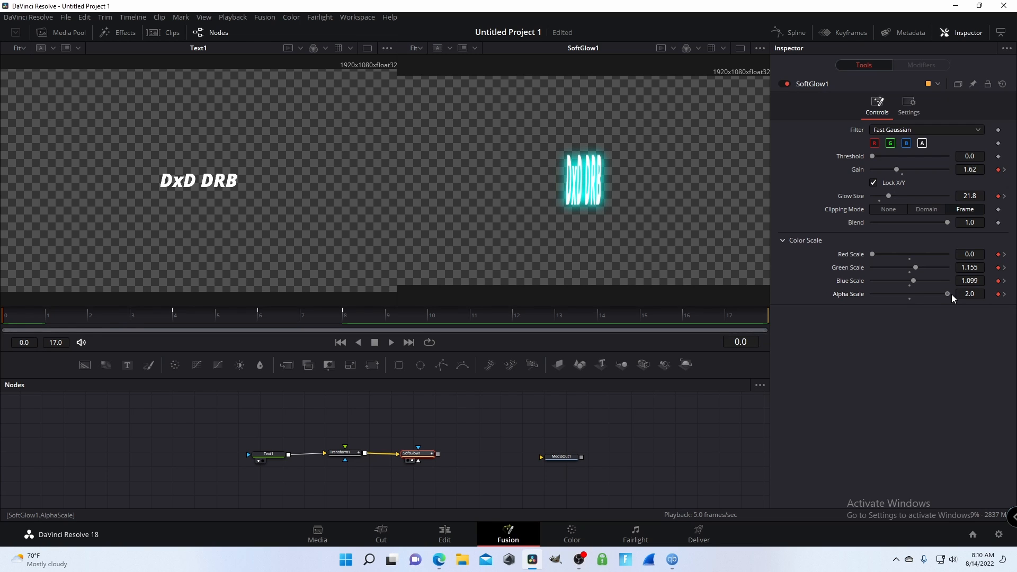
drag(871, 255, 878, 256)
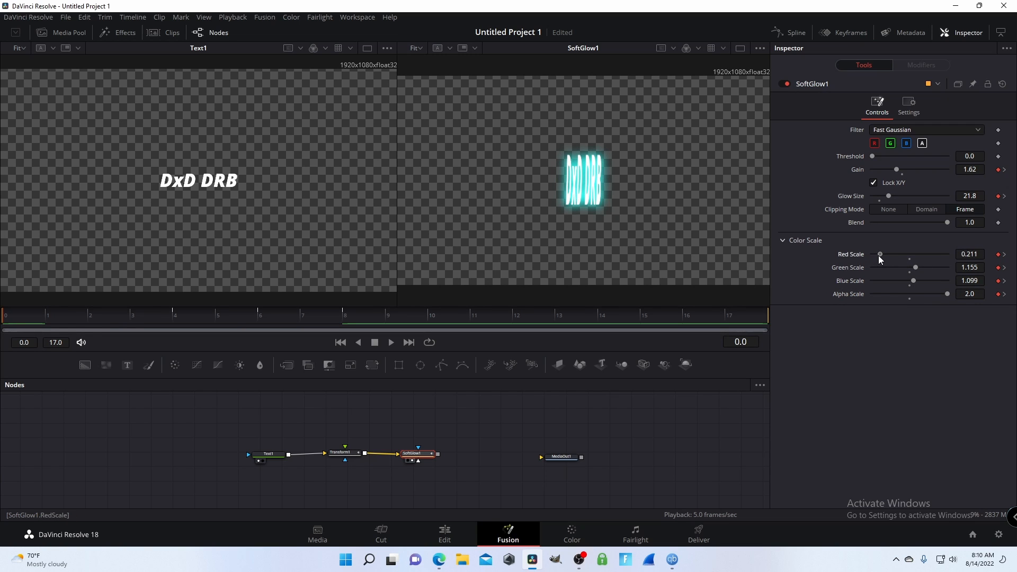
drag(896, 170, 889, 195)
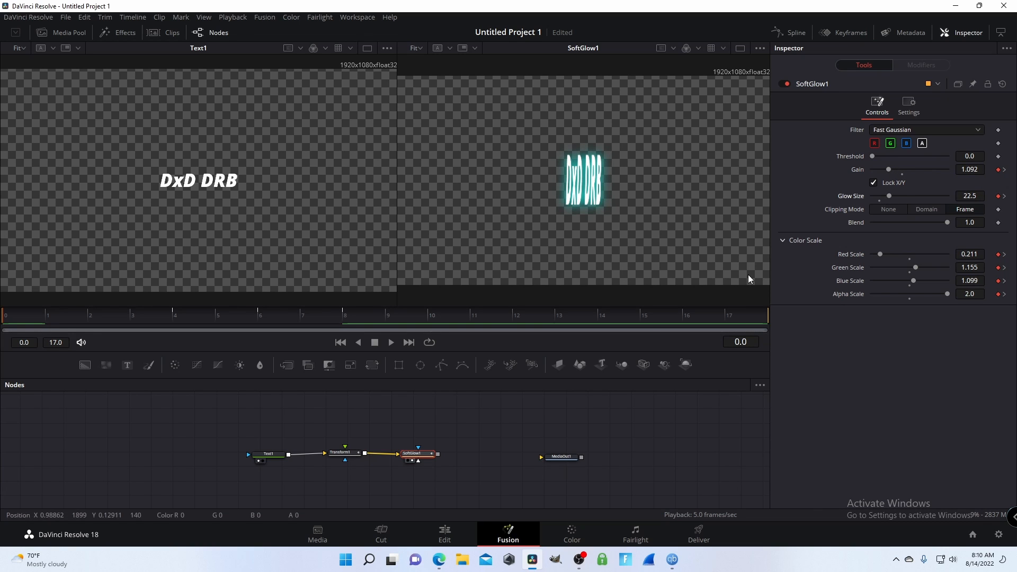
drag(345, 318, 2, 317)
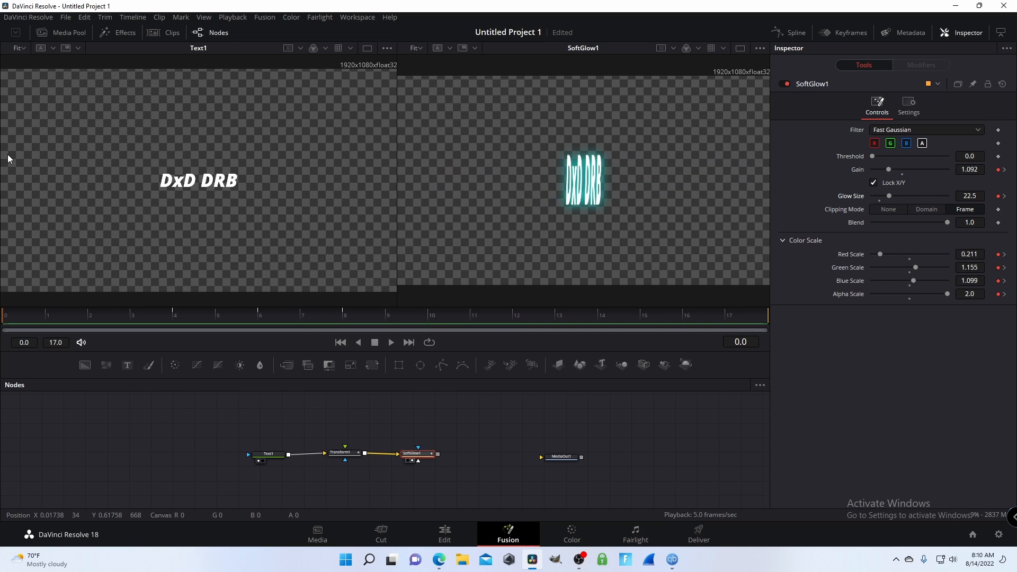
key(space)
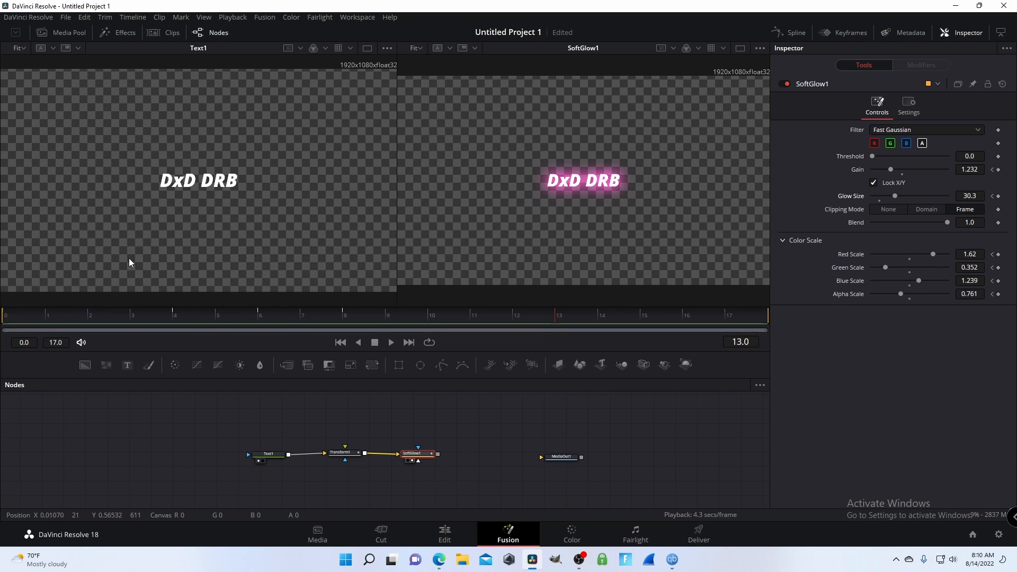
Step: Add a FastNoise node, connect the Soft Glow's output to it, and display it in the first viewer
drag(421, 459, 412, 458)
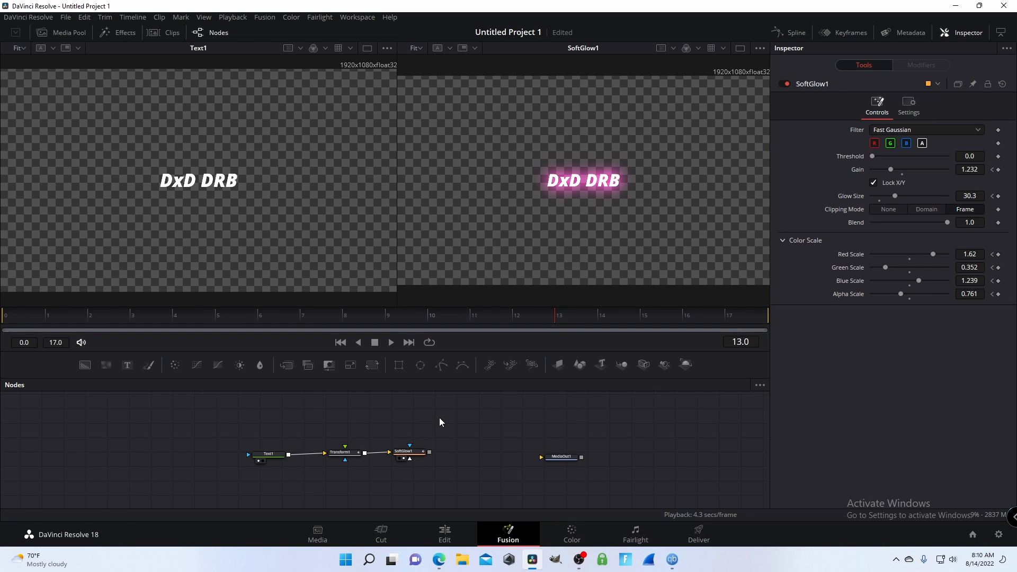
key(shift+space)
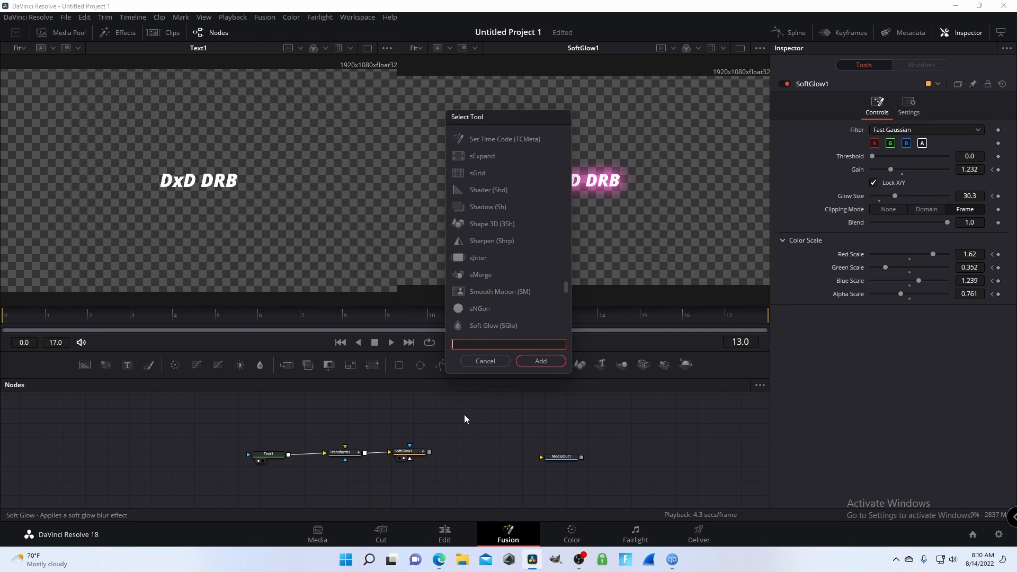
text(fas)
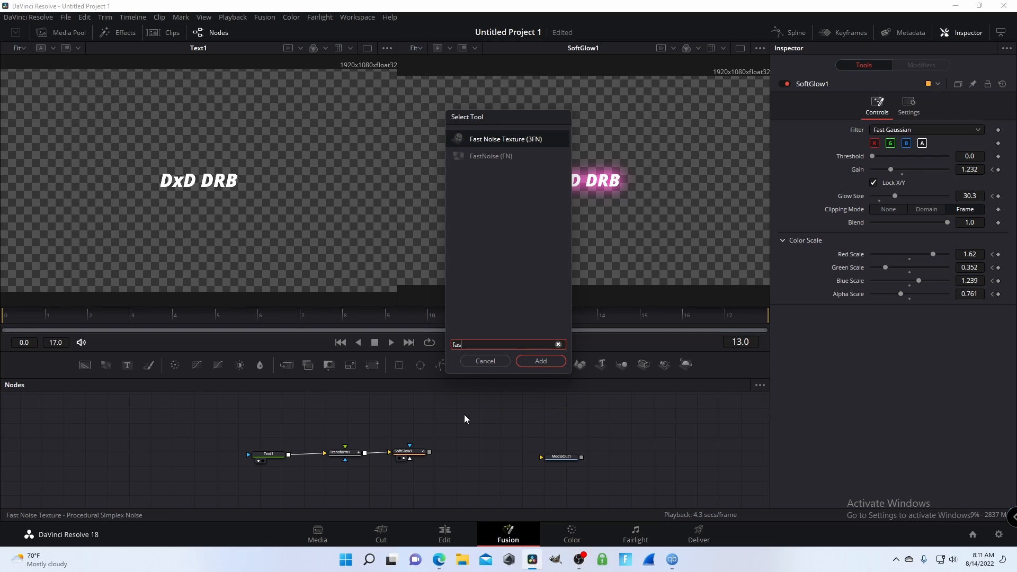
click(473, 156)
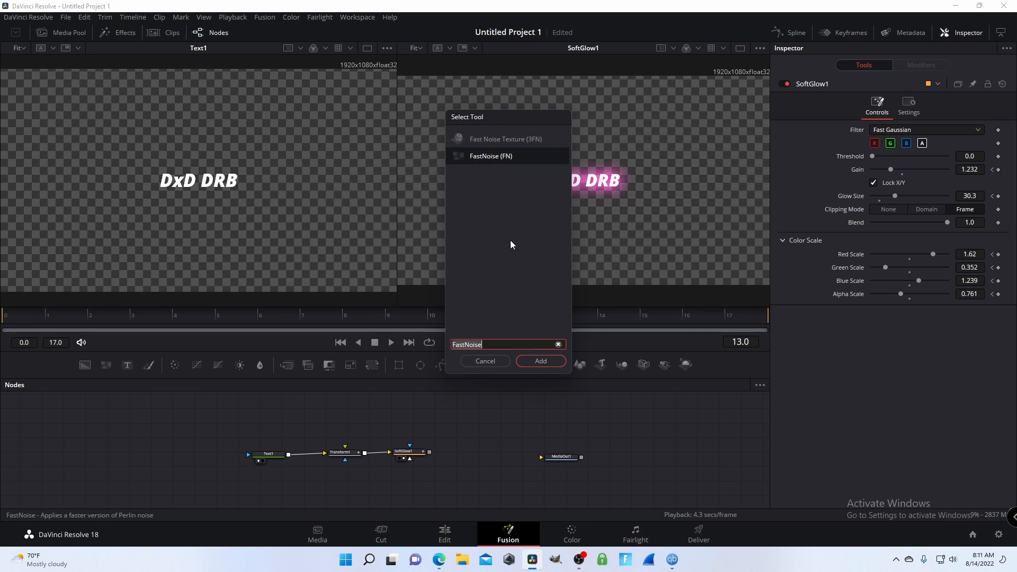
click(547, 362)
drag(440, 434, 479, 445)
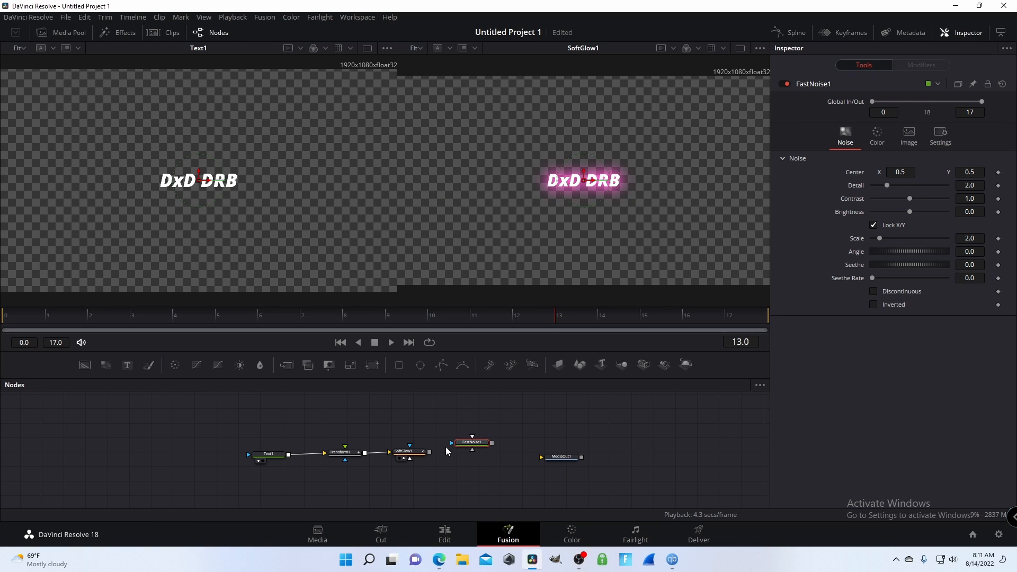
drag(430, 452, 266, 217)
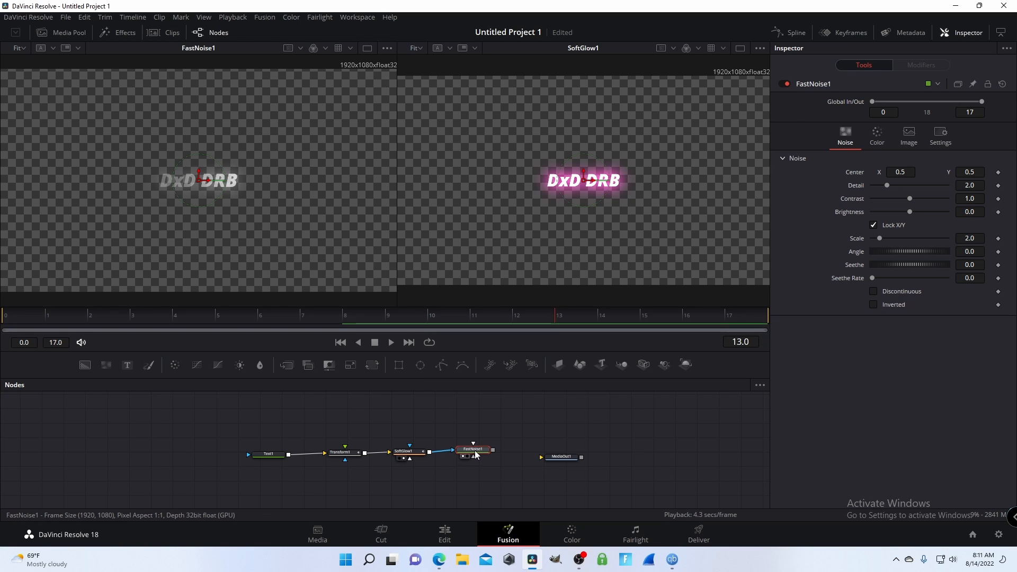
drag(476, 454, 476, 458)
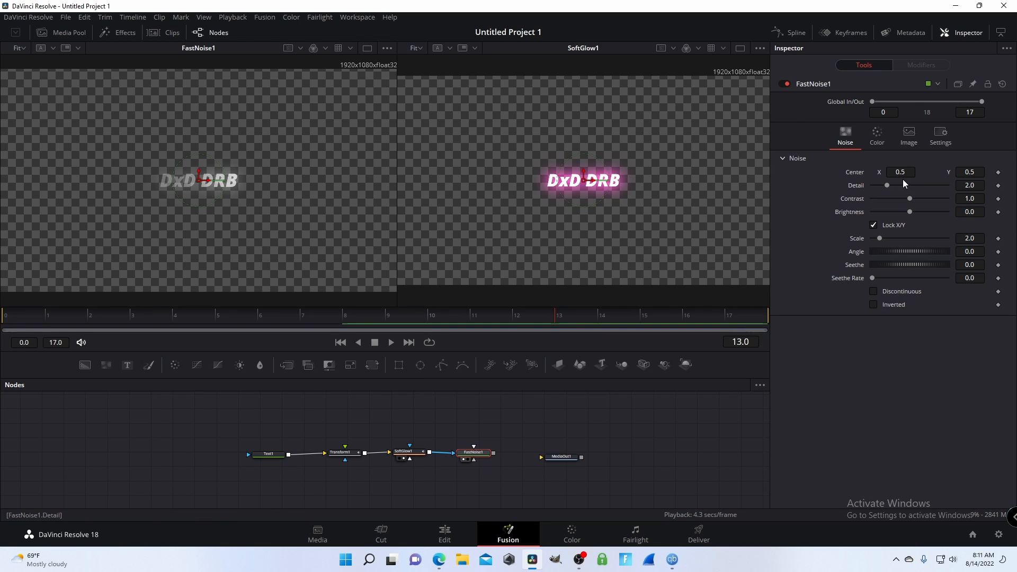
Step: Set the FastNoise Center X to 1.366, and at frame 13 keyframe its Detail at 7.25 and Contrast at 0.73
drag(899, 173, 960, 172)
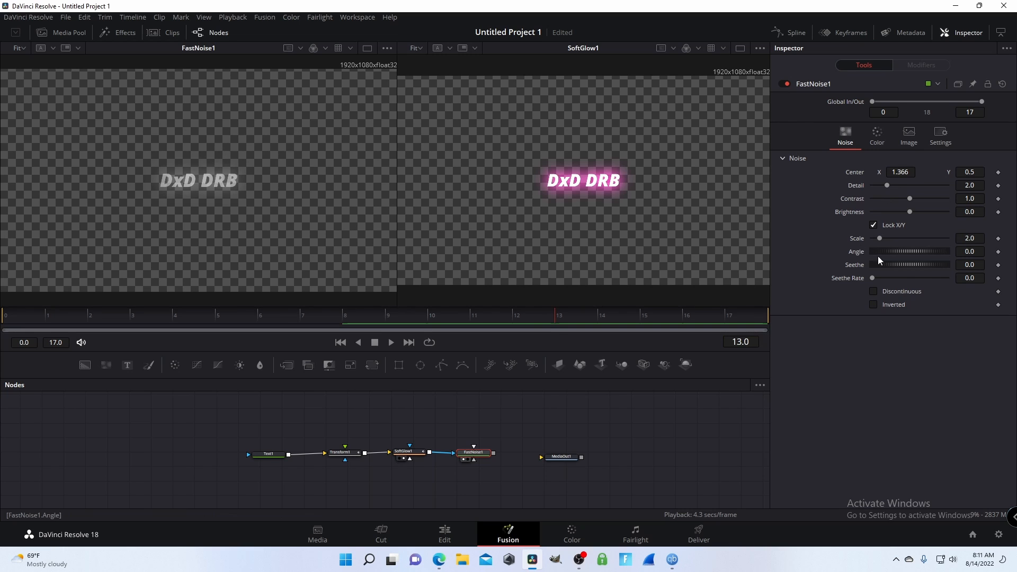
click(998, 185)
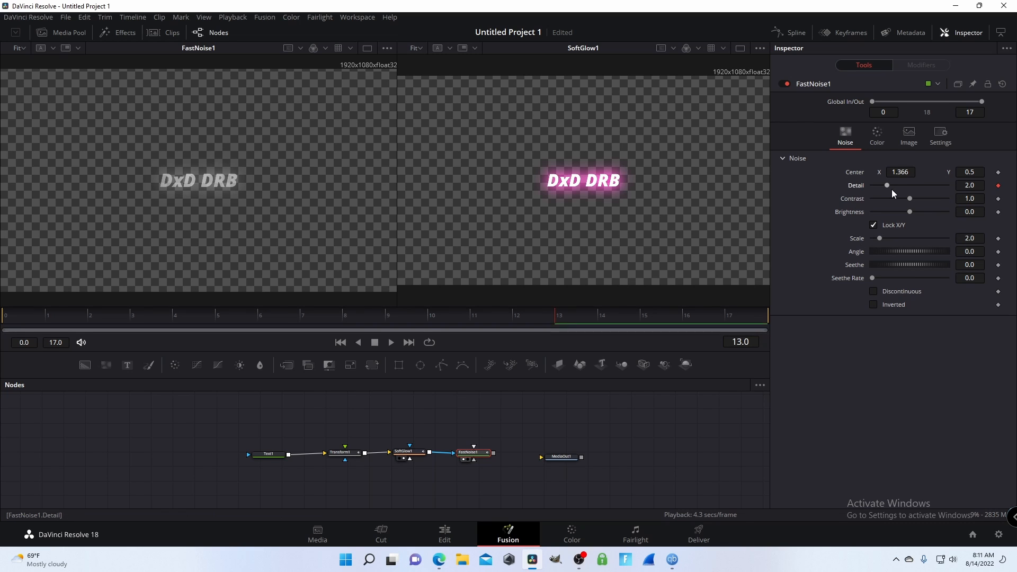
drag(891, 190, 928, 192)
click(998, 199)
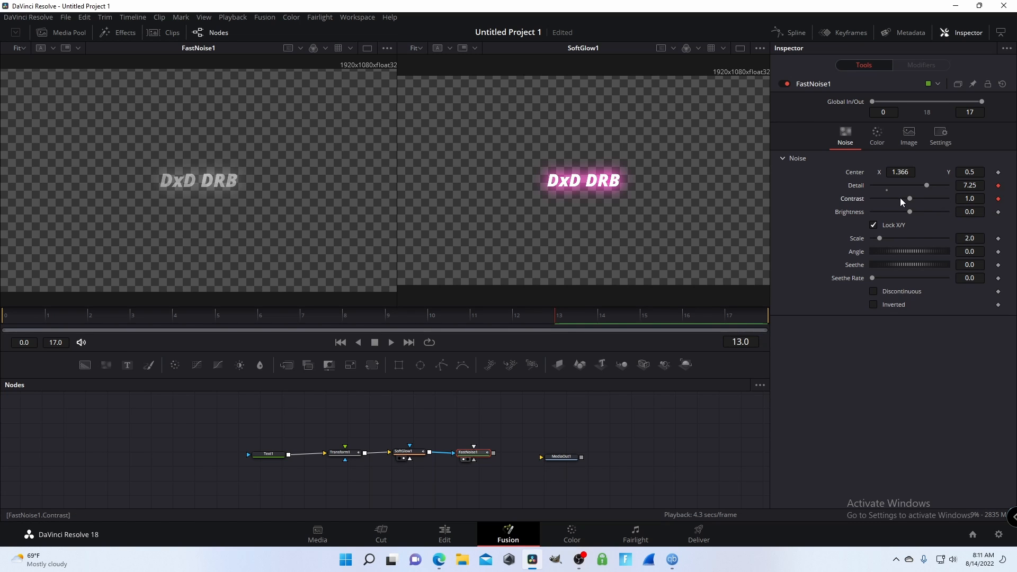
drag(907, 198, 900, 199)
click(748, 343)
text(-4)
key(Return)
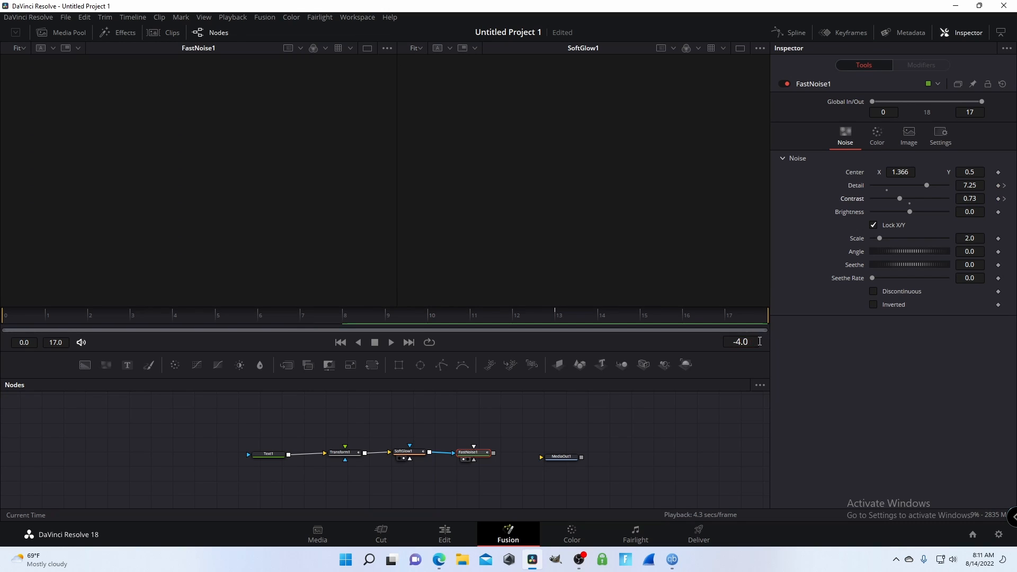
Step: At frame 0, set the FastNoise Contrast to 0.52 and keyframe its Detail at 2.89
click(754, 337)
text(0)
key(Return)
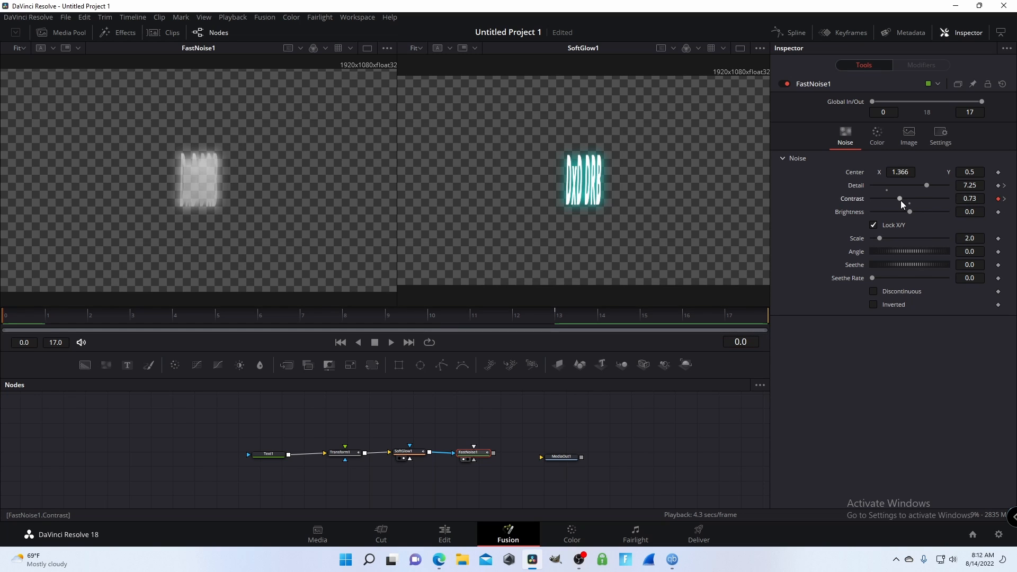
drag(901, 199, 892, 199)
click(998, 186)
Step: At frame 0, keyframe the FastNoise Center with X at 1.328, and keyframe its Scale at 2.0
click(998, 173)
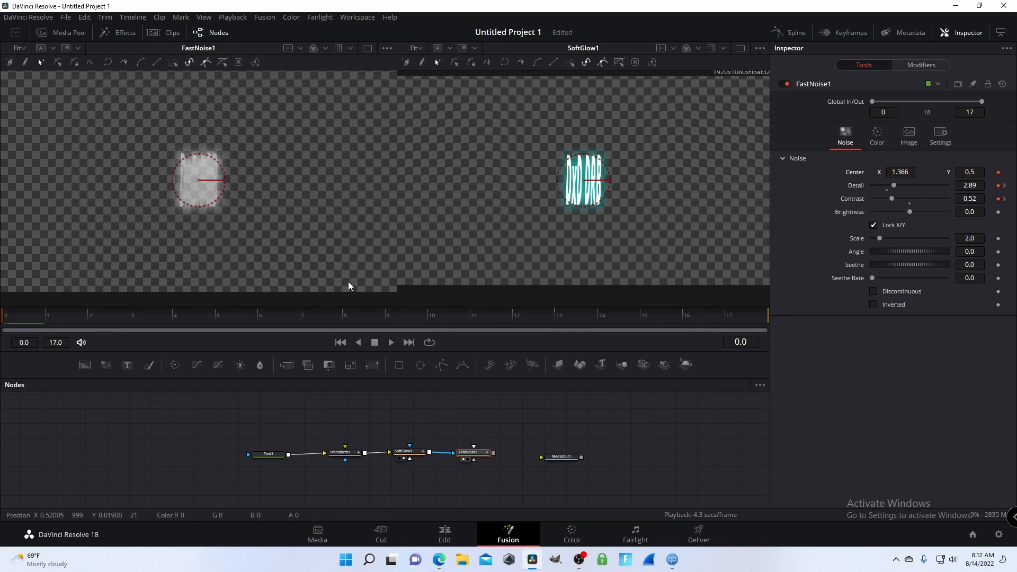
click(904, 173)
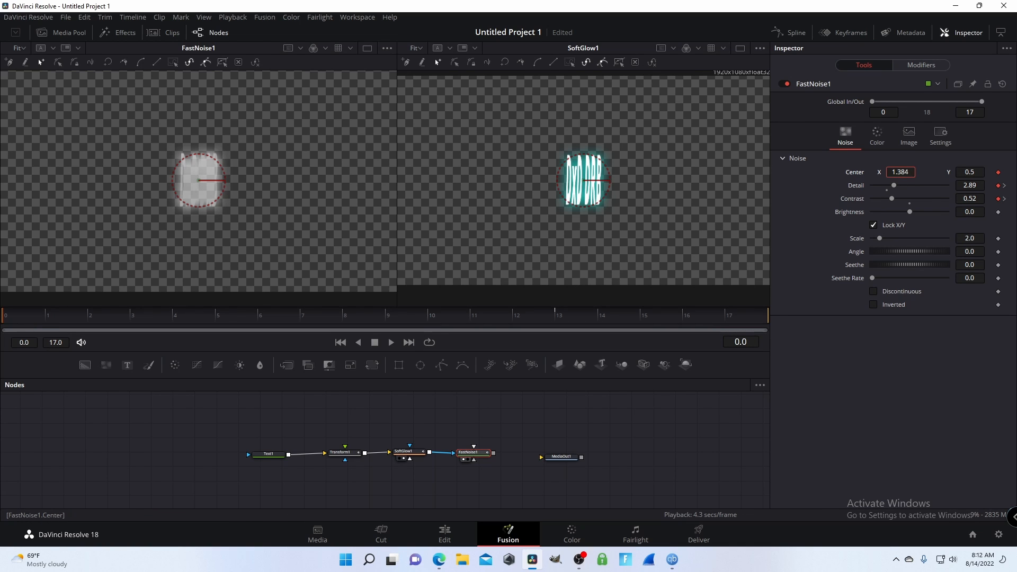
key(BackSpace)
key(BackSpace)
text(28)
key(Return)
click(998, 239)
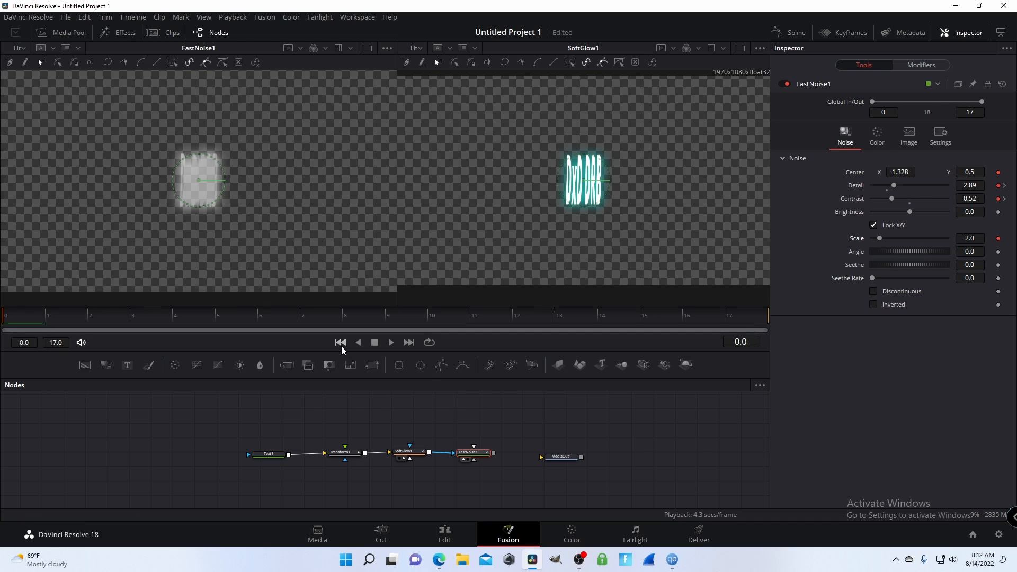
Step: Keyframe the FastNoise Scale at 9.3 on frame 4
click(752, 343)
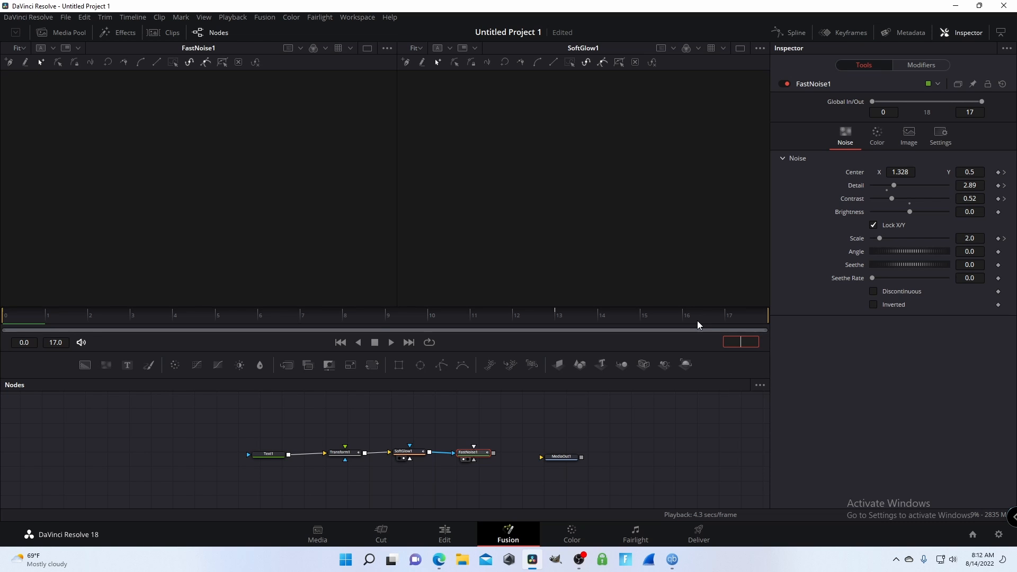
text(4)
key(Return)
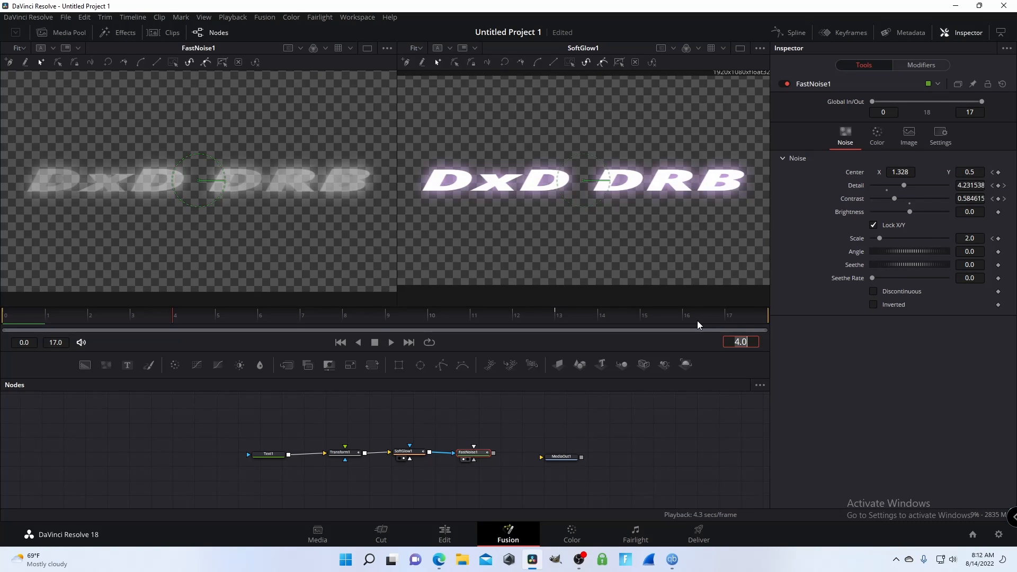
click(999, 239)
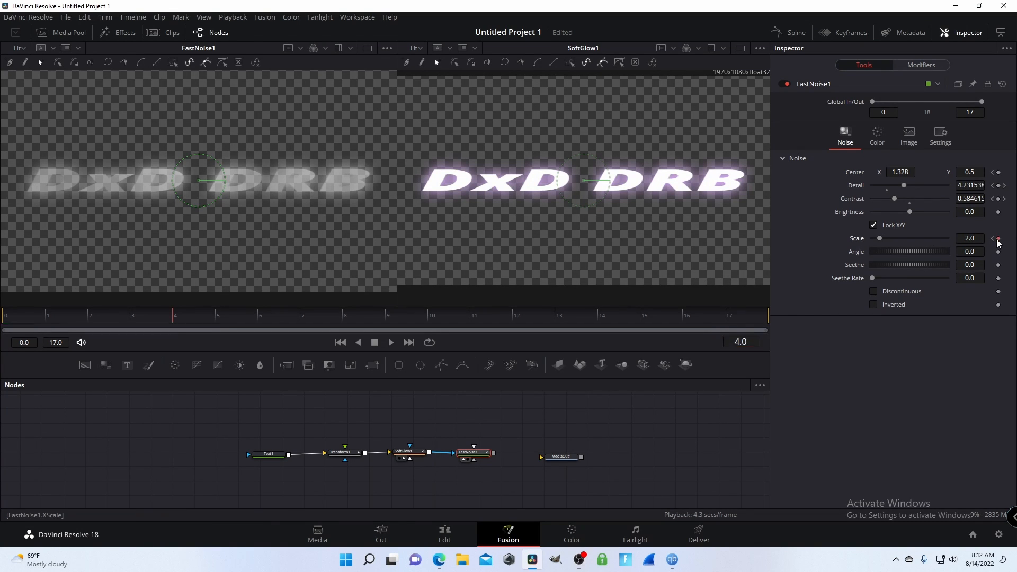
drag(883, 241, 911, 240)
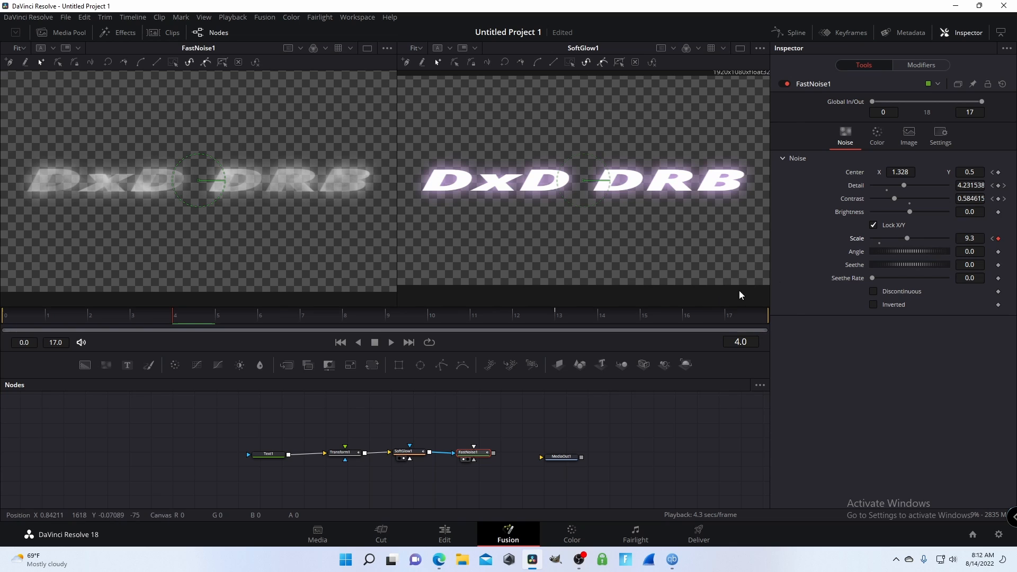
Step: Keyframe the FastNoise Scale at 11.83 on frame 10
click(731, 341)
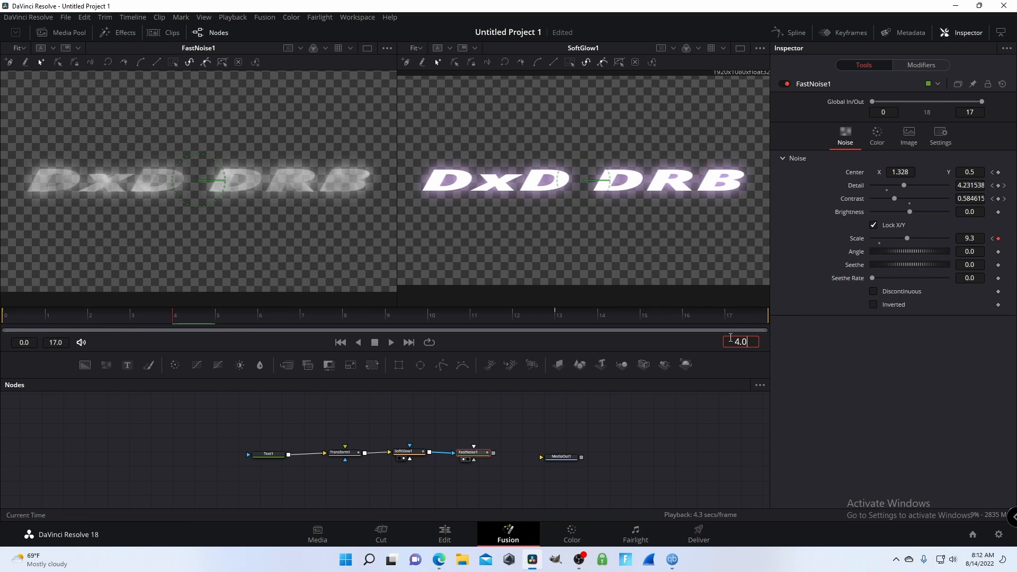
key(BackSpace)
key(Return)
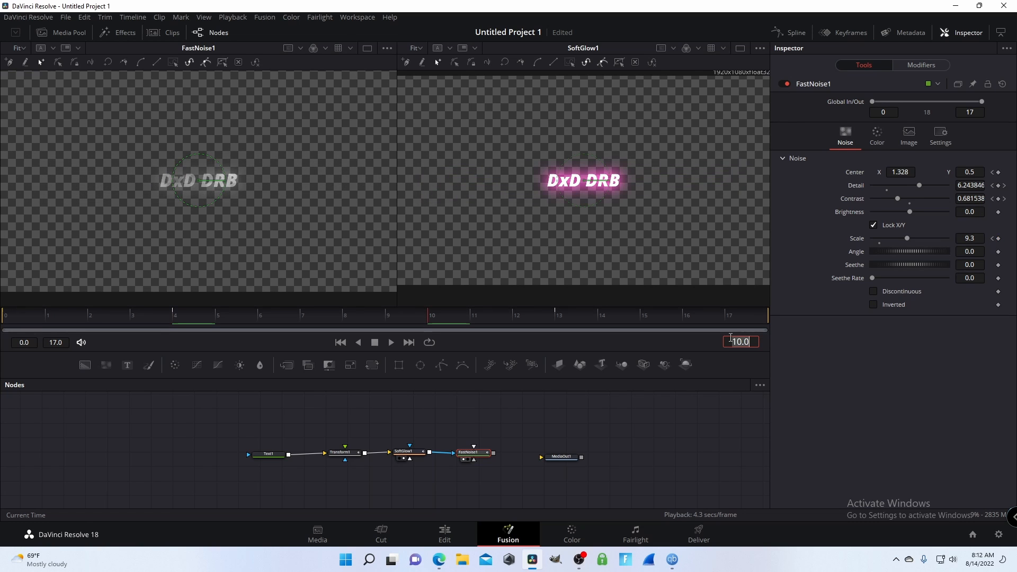
click(999, 238)
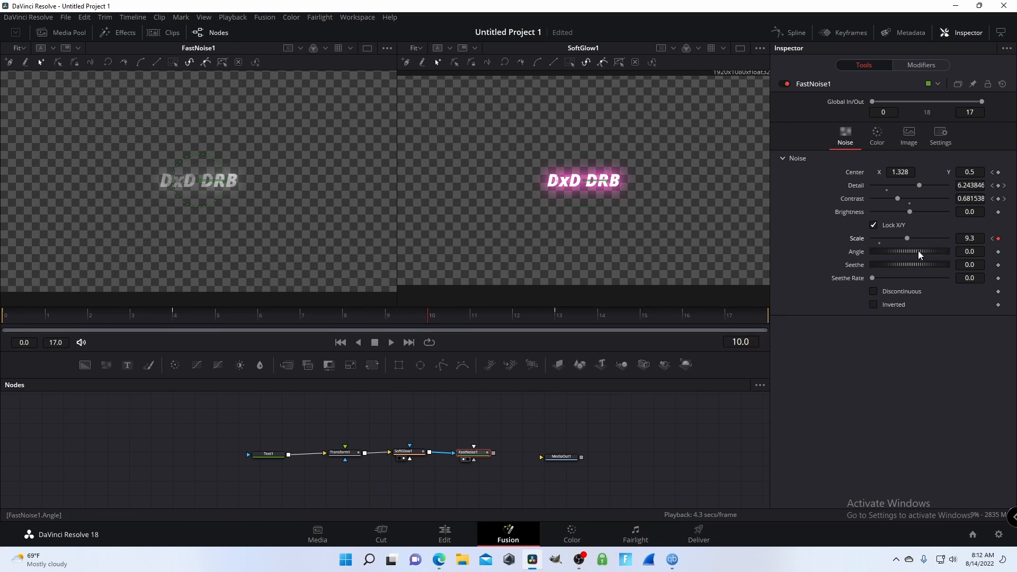
drag(907, 237, 917, 238)
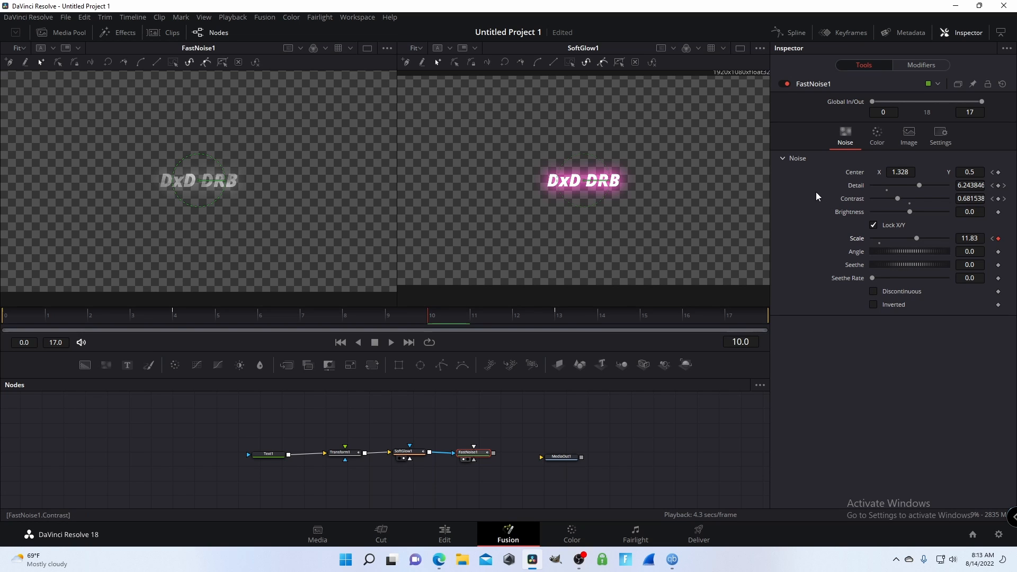
Step: Set the FastNoise Color 1 to the bright magenta #e011e7
click(880, 148)
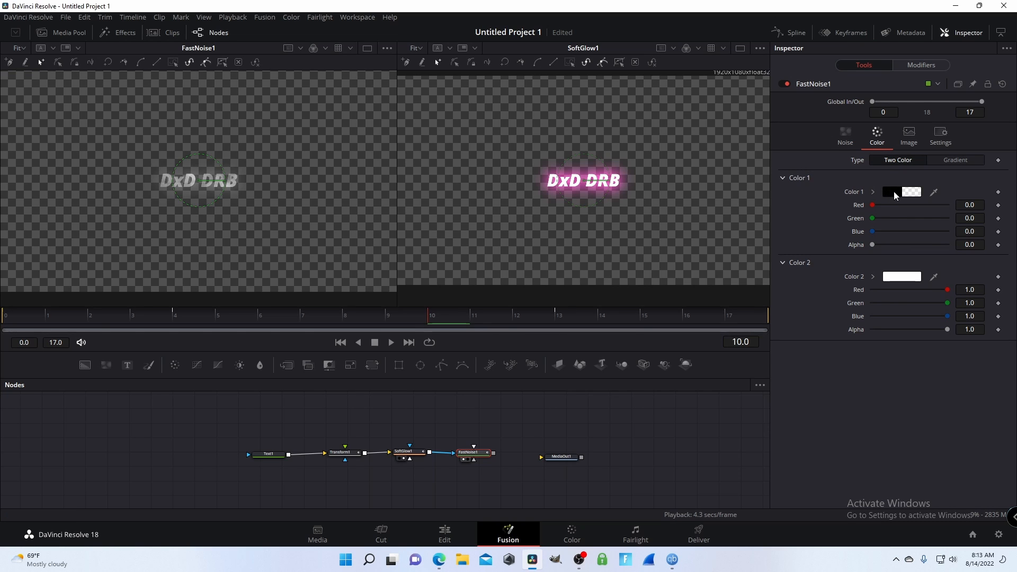
click(894, 192)
click(514, 203)
drag(513, 203, 521, 193)
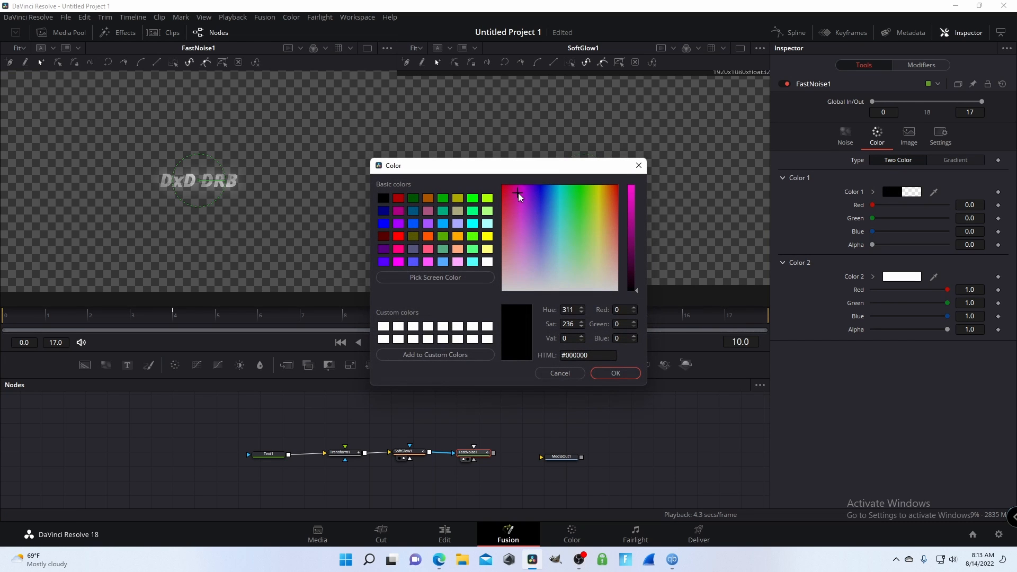
drag(635, 260, 631, 198)
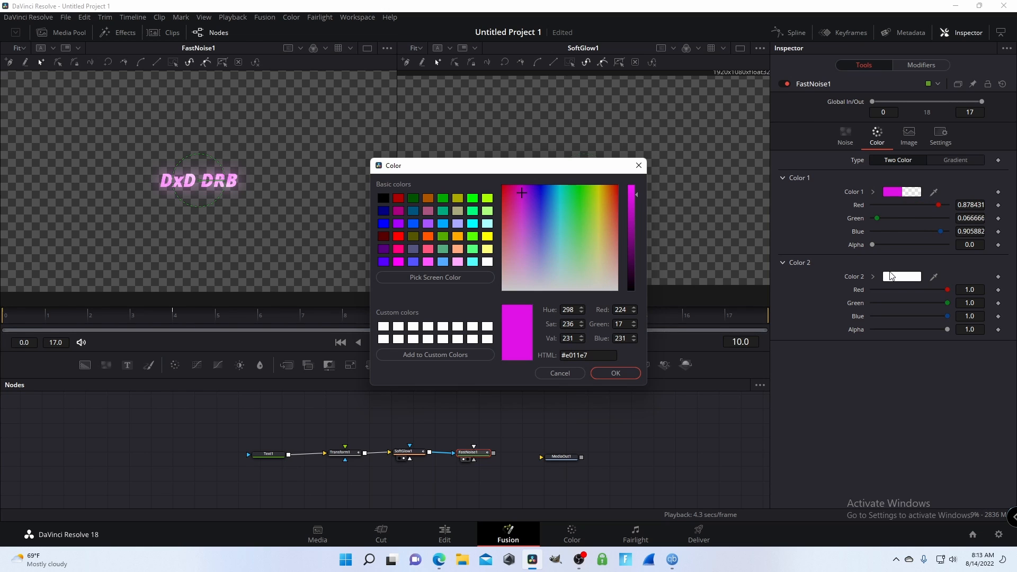
click(893, 277)
click(621, 371)
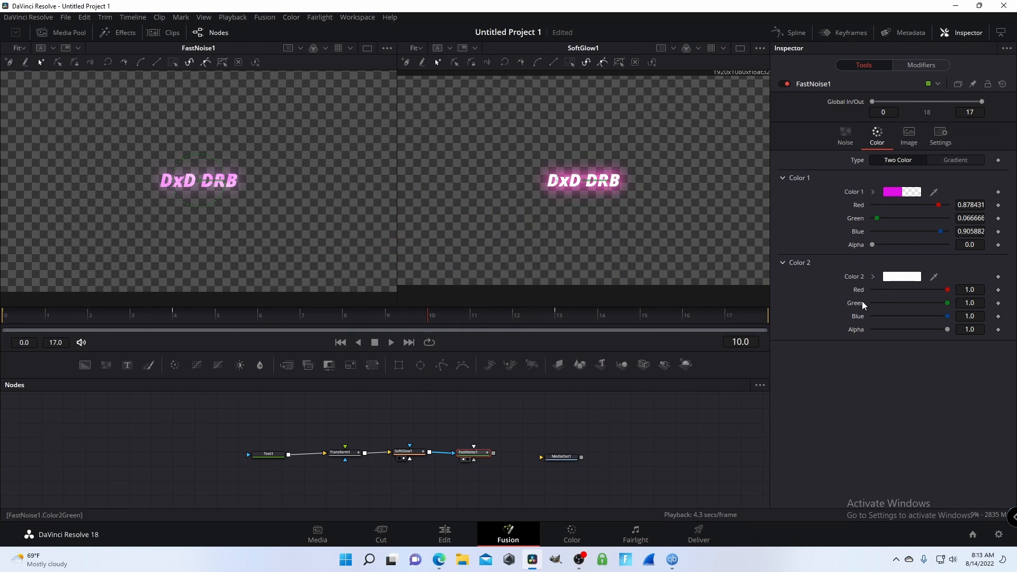
Step: Set the FastNoise Color 2 to the near-black #030303, and play the animation from frame 0
click(896, 276)
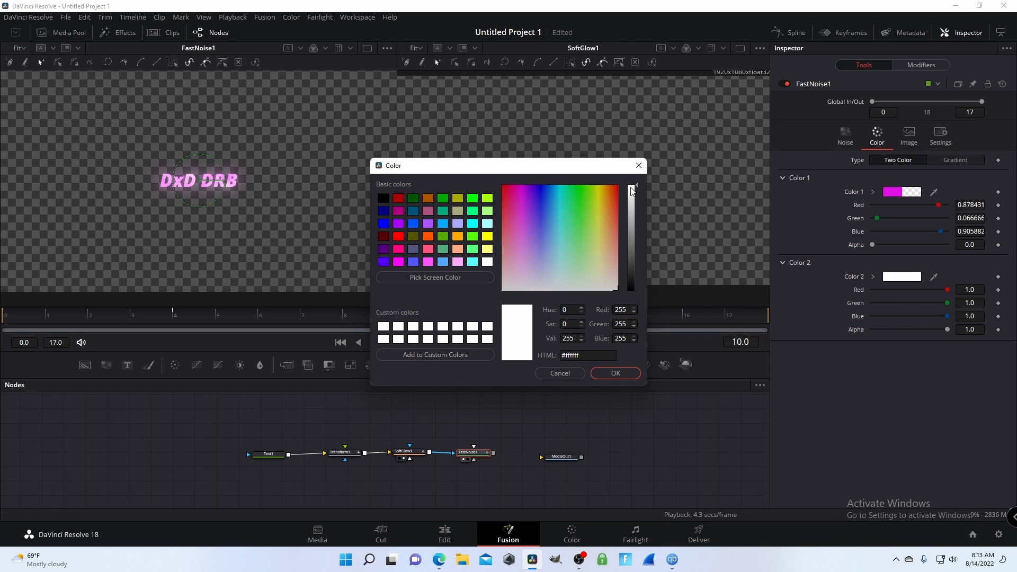
drag(632, 191, 636, 292)
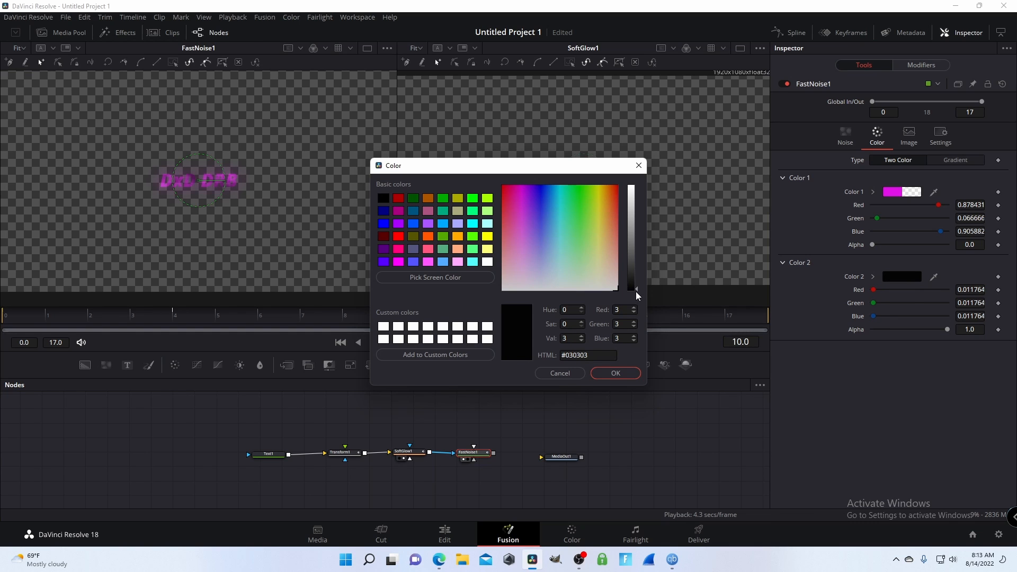
click(621, 374)
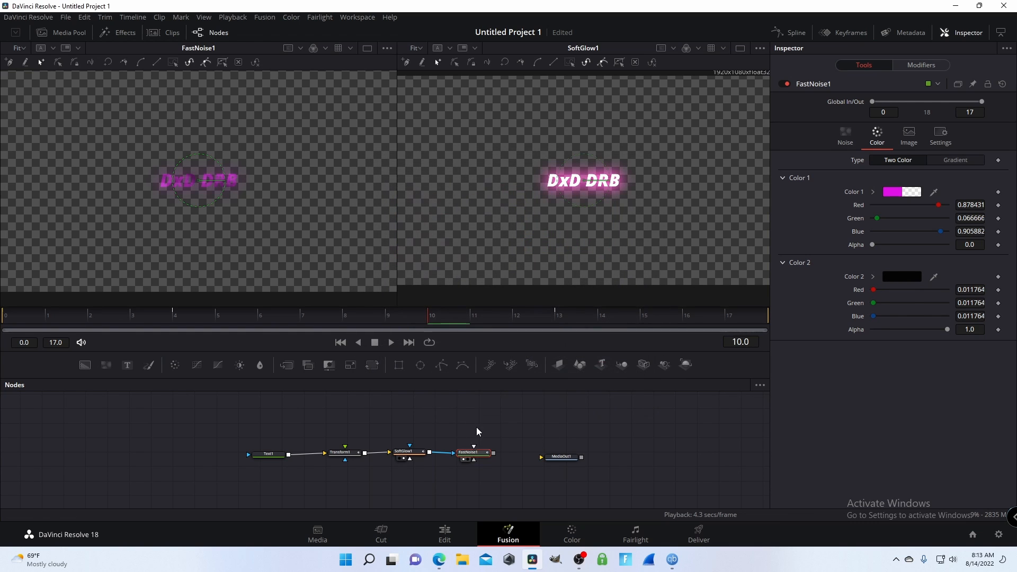
drag(389, 326, 8, 329)
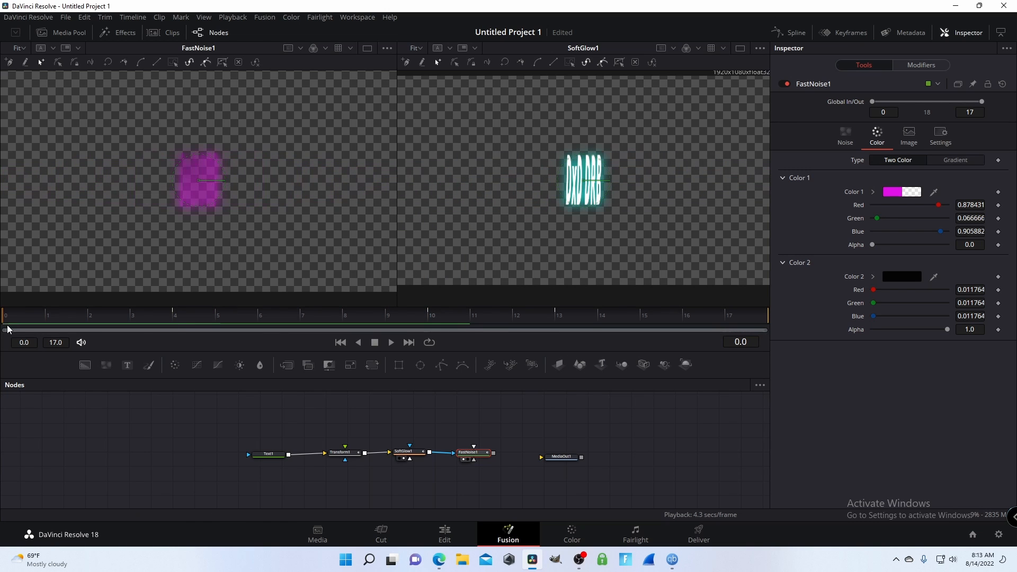
key(space)
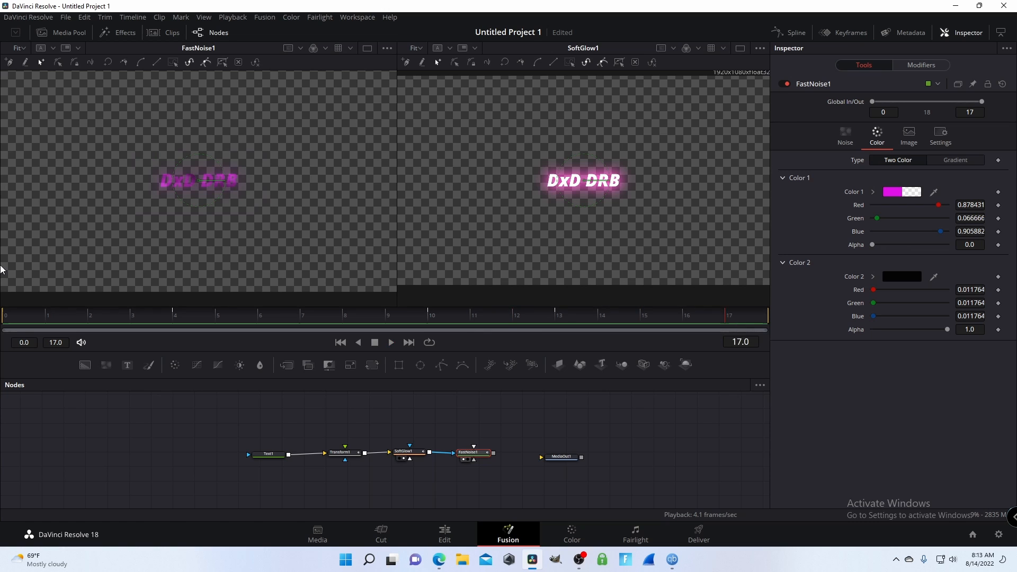
key(space)
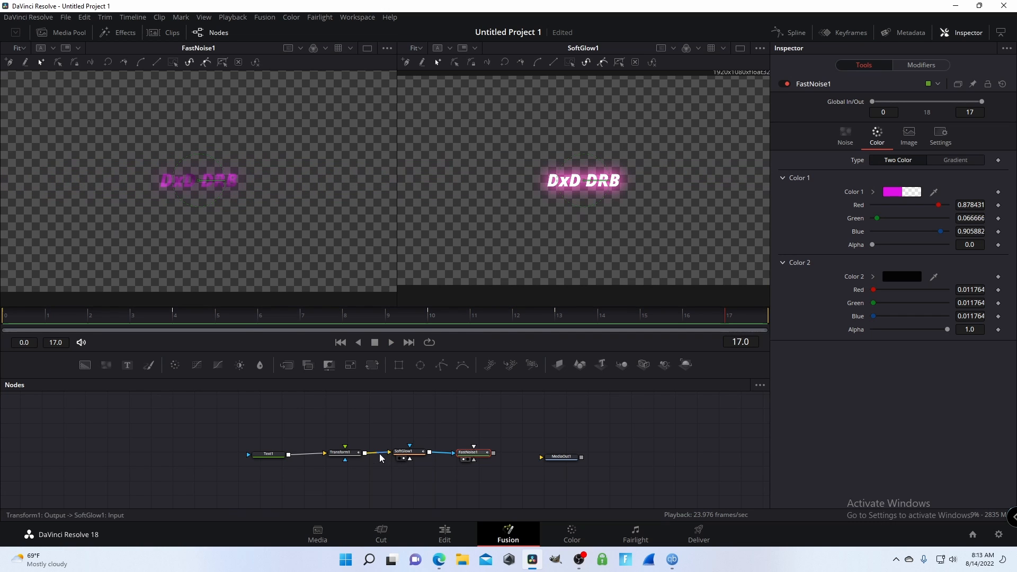
Step: Disconnect the Soft Glow from both the Transform and the FastNoise, and move the FastNoise ahead of the Soft Glow in the node graph
drag(389, 453, 381, 461)
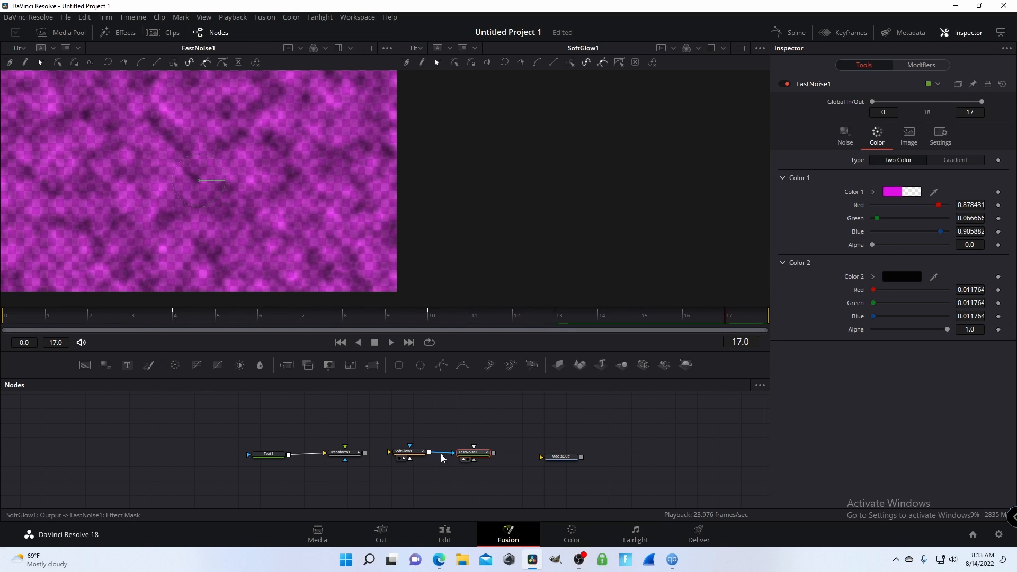
click(444, 456)
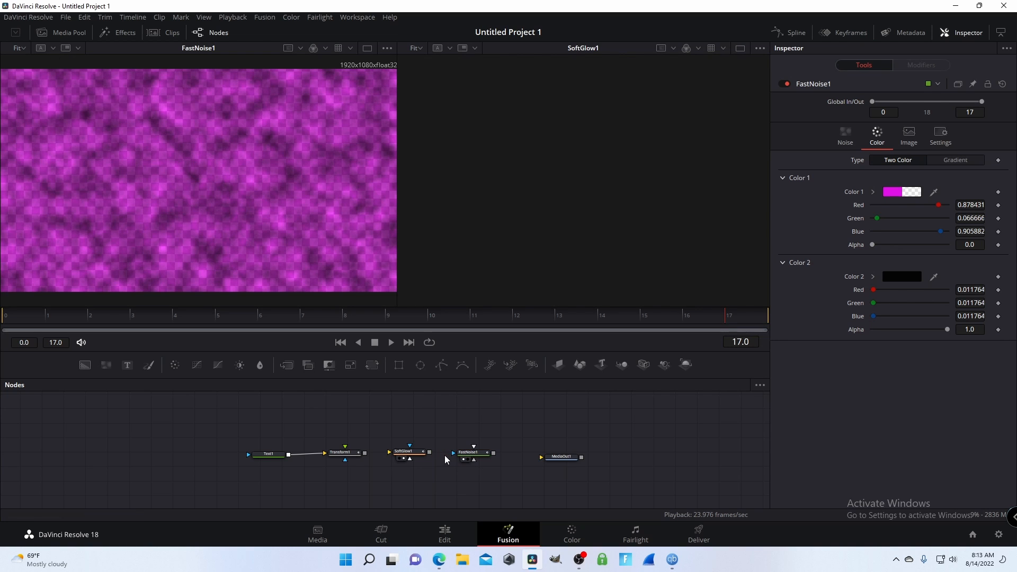
drag(472, 453, 409, 422)
drag(413, 459, 457, 455)
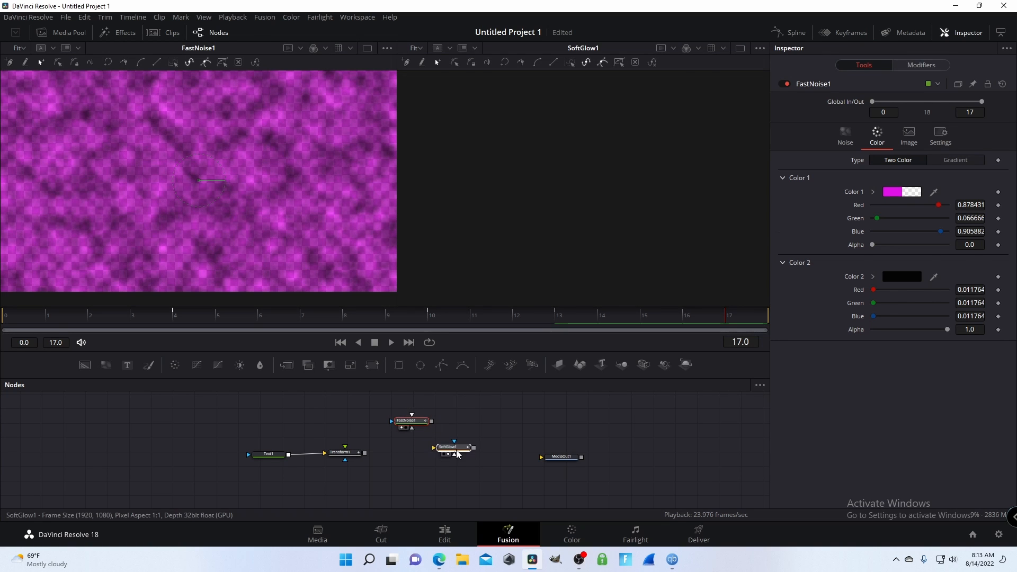
key(space)
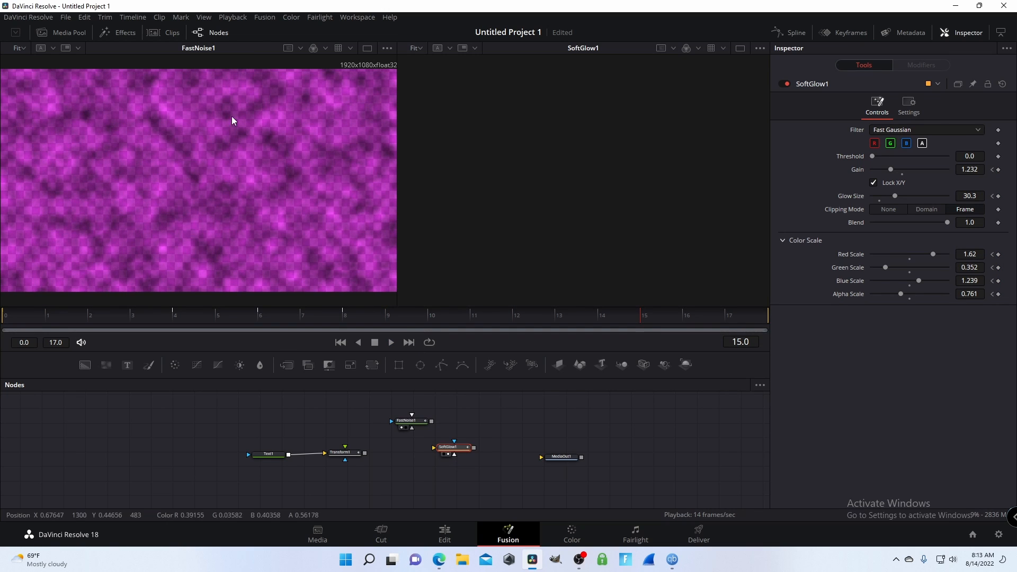
Step: Connect the FastNoise between the Transform and the Soft Glow, and arrange the nodes in a row with MediaOut farther along
mouse_move(419, 428)
mouse_down()
mouse_move(418, 457)
mouse_move(378, 449)
mouse_move(433, 450)
mouse_up()
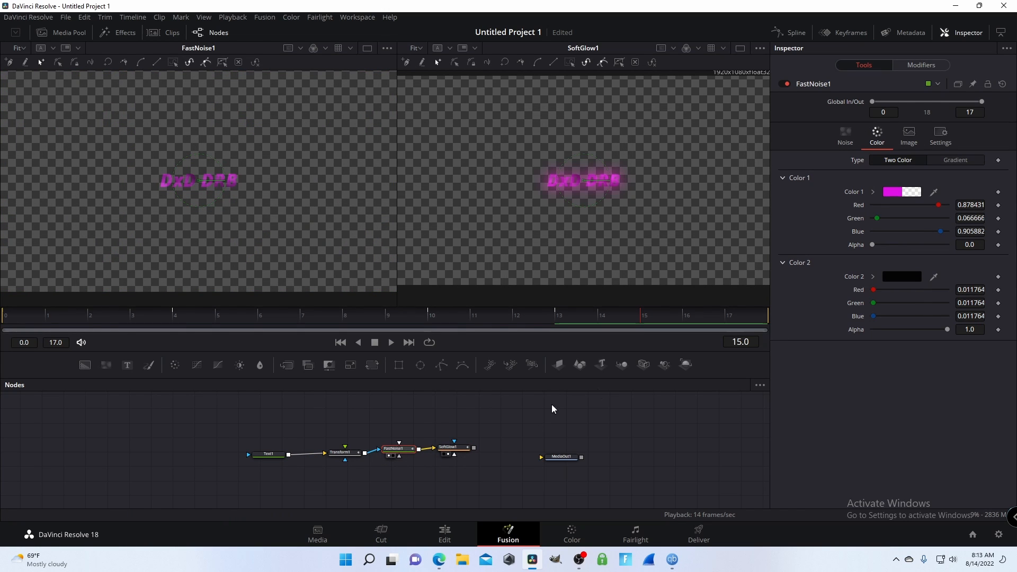
drag(465, 447, 484, 443)
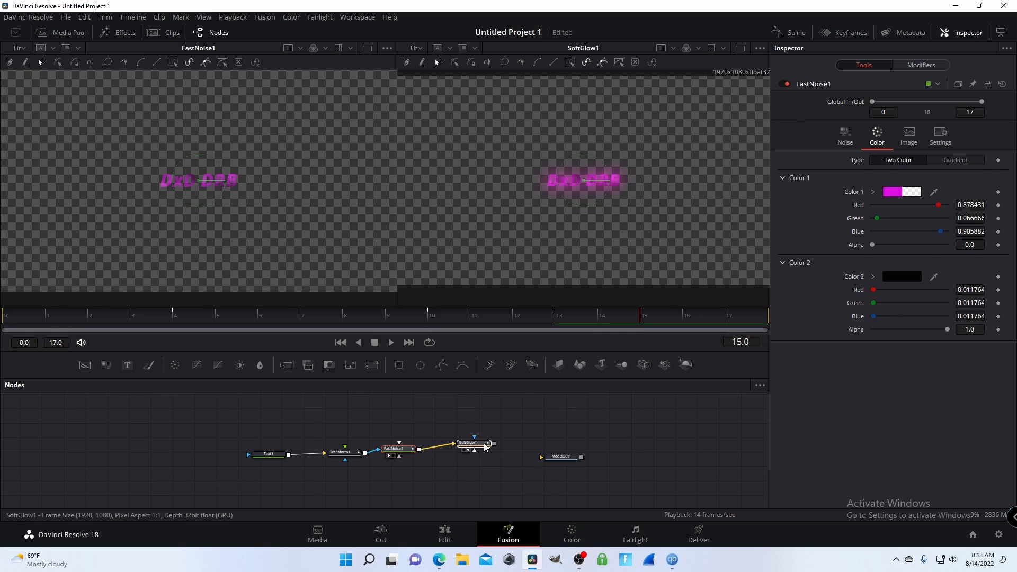
drag(391, 446, 410, 449)
drag(482, 444, 483, 454)
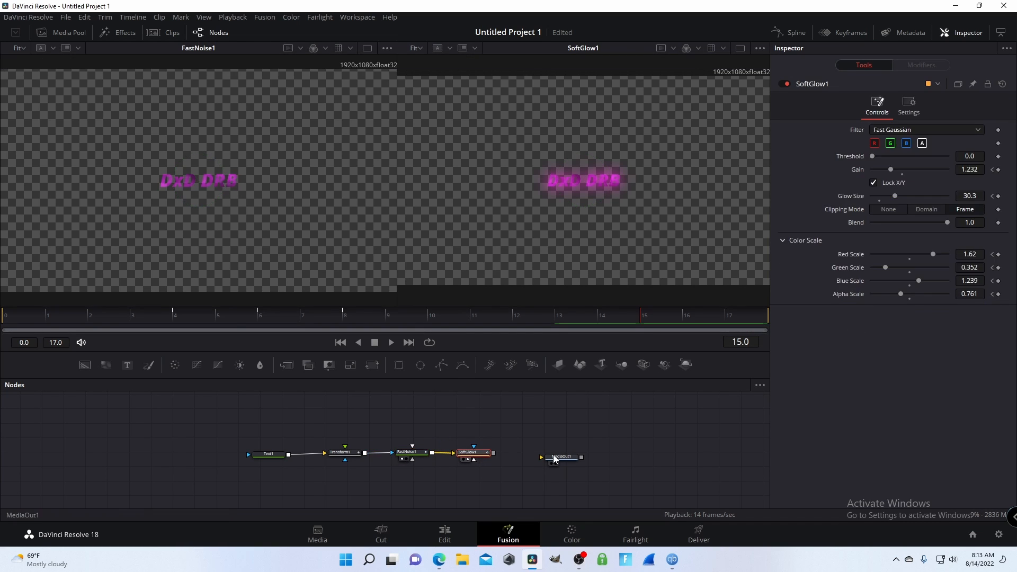
drag(561, 460, 603, 452)
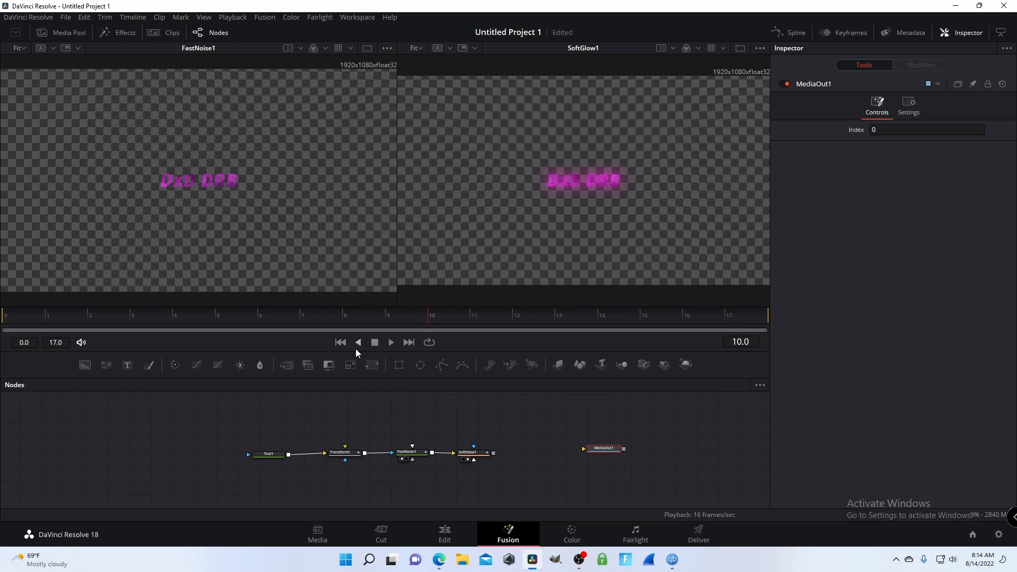
Step: Show the FastNoise in the second viewer, and go to its Detail keyframe at frame 13 in the noise settings
click(464, 455)
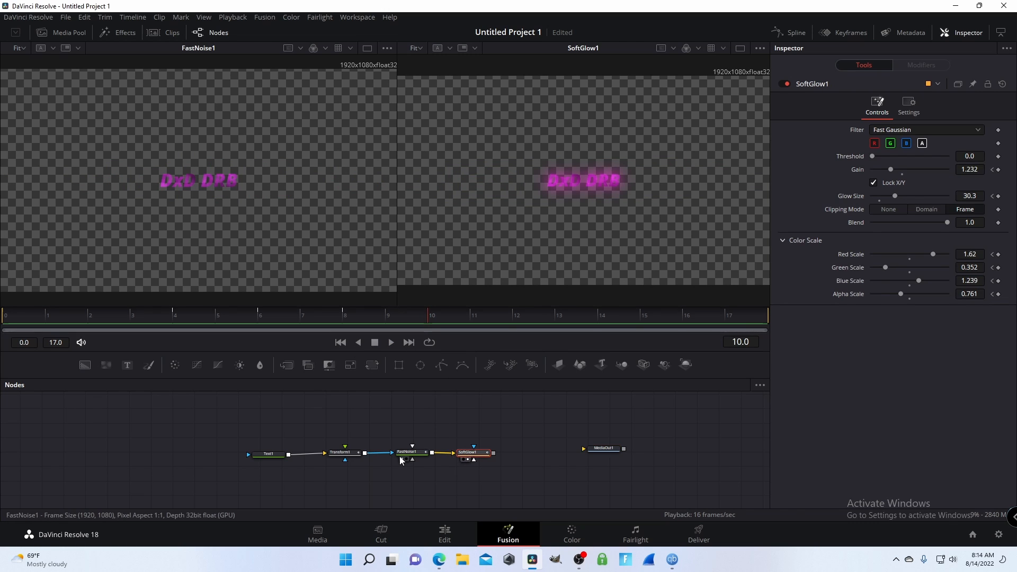
click(408, 453)
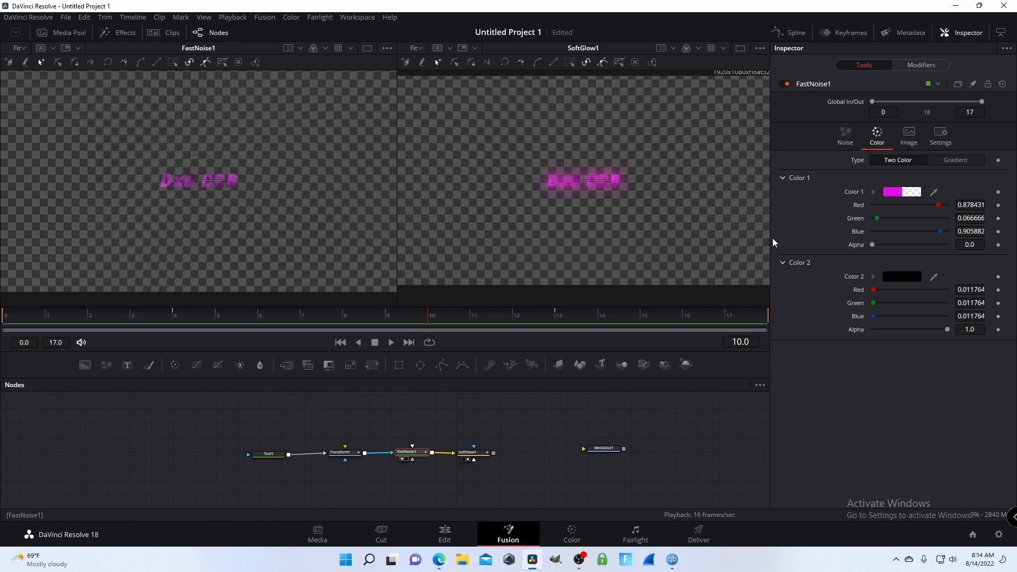
key(2)
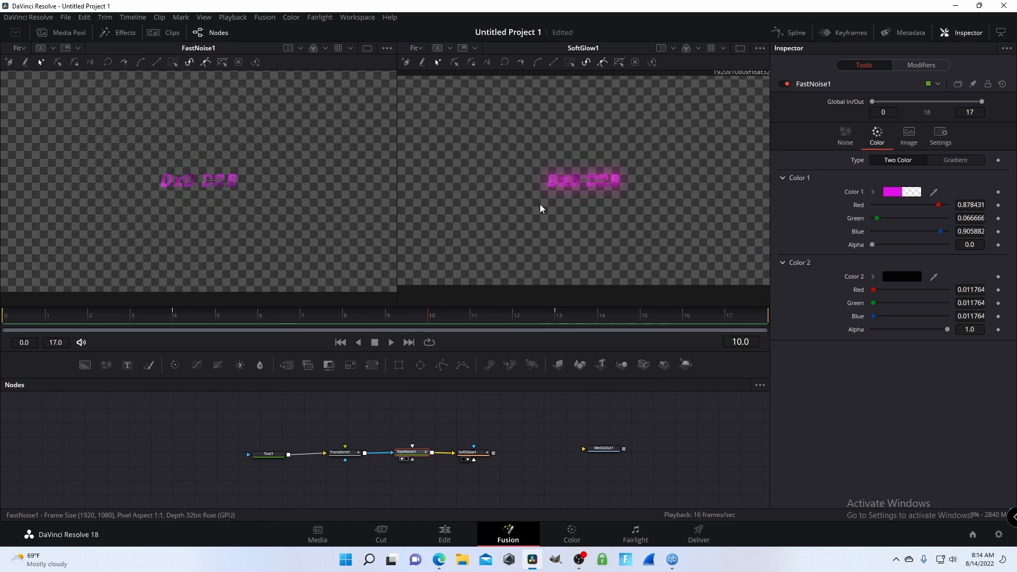
click(847, 139)
click(1005, 186)
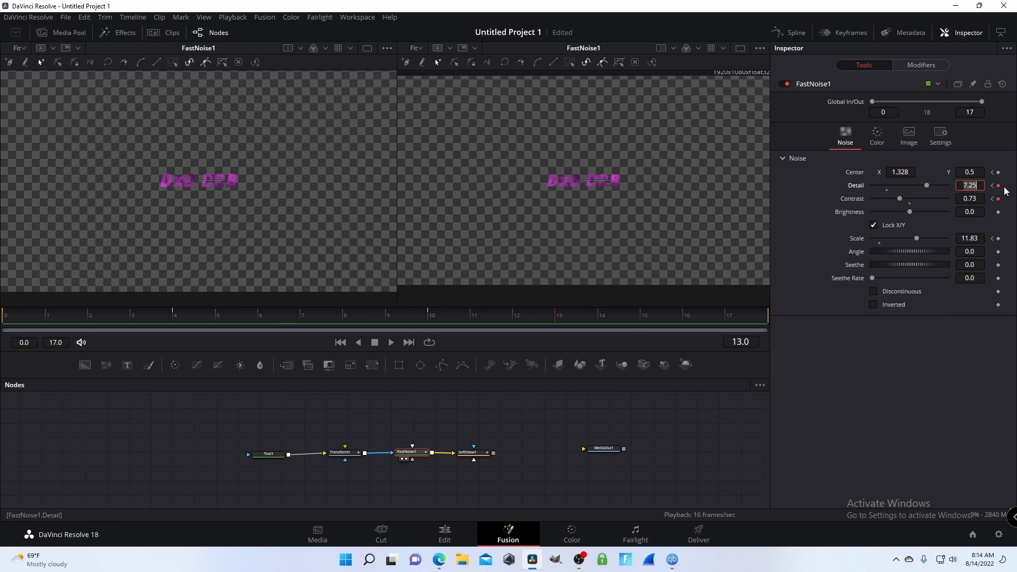
Step: At frame 17, keyframe the FastNoise Detail and Center, raise Center Y to 1.191 and increase Center X
click(753, 343)
text(1)
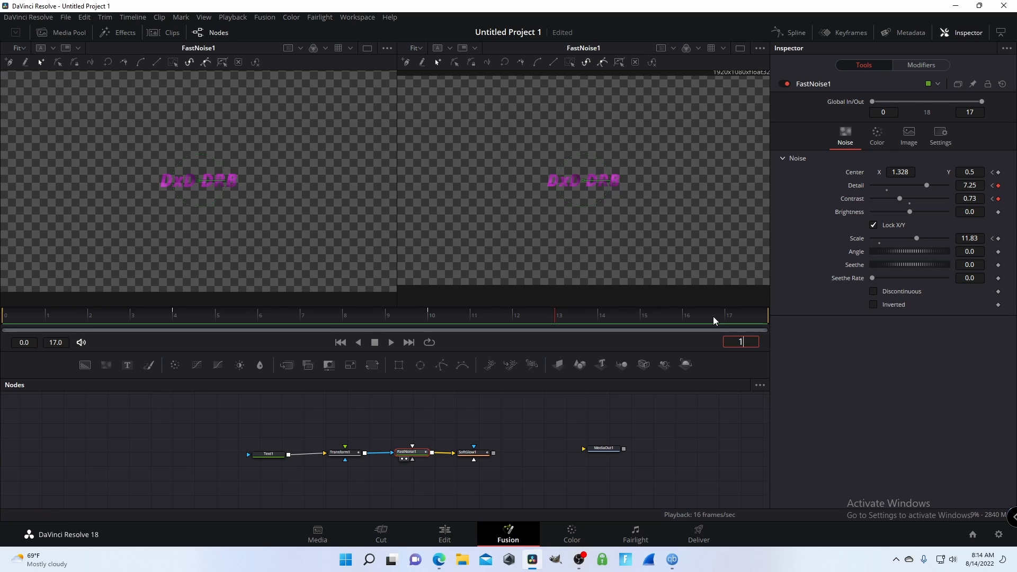
text(7)
key(Return)
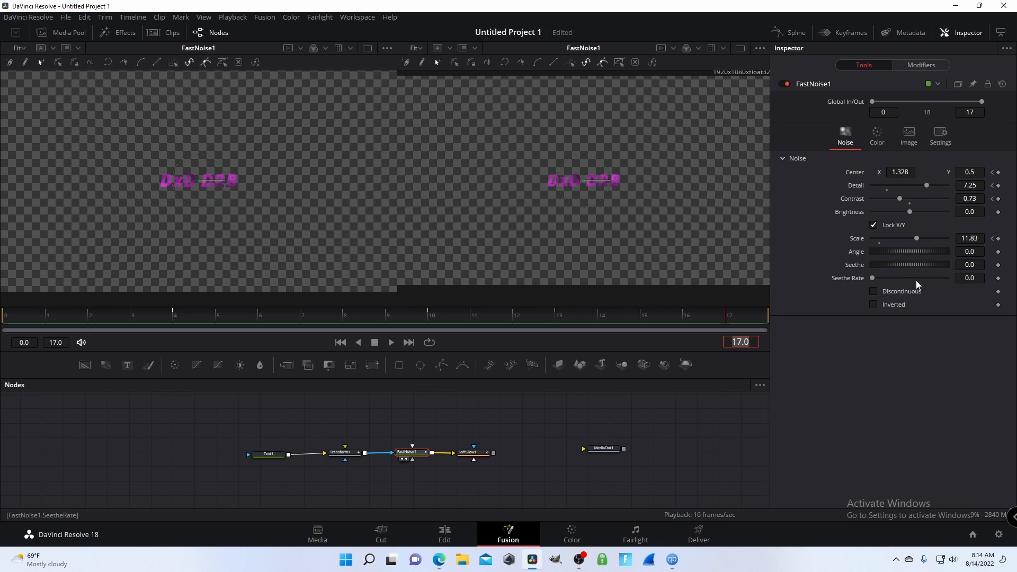
click(998, 186)
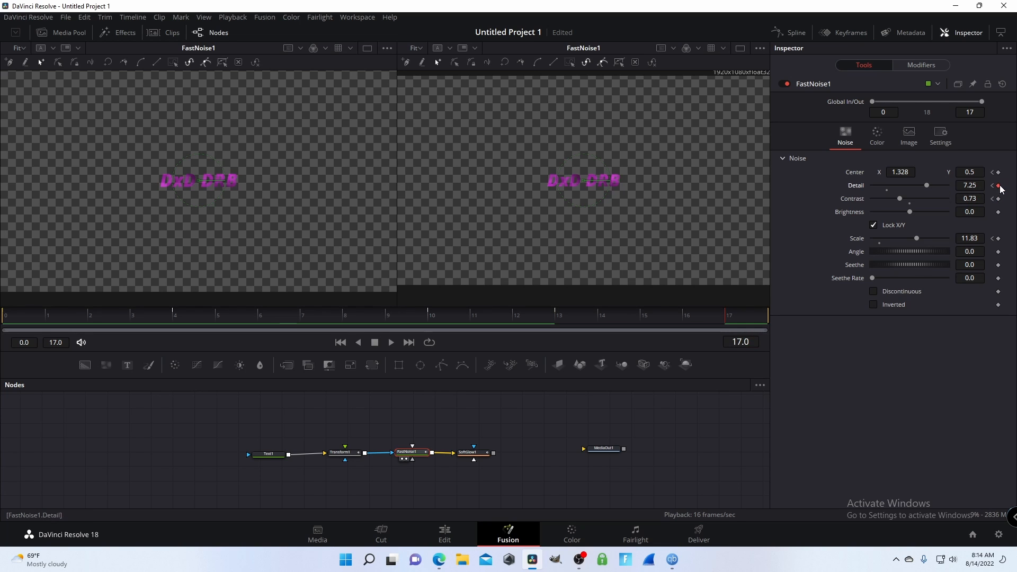
click(998, 172)
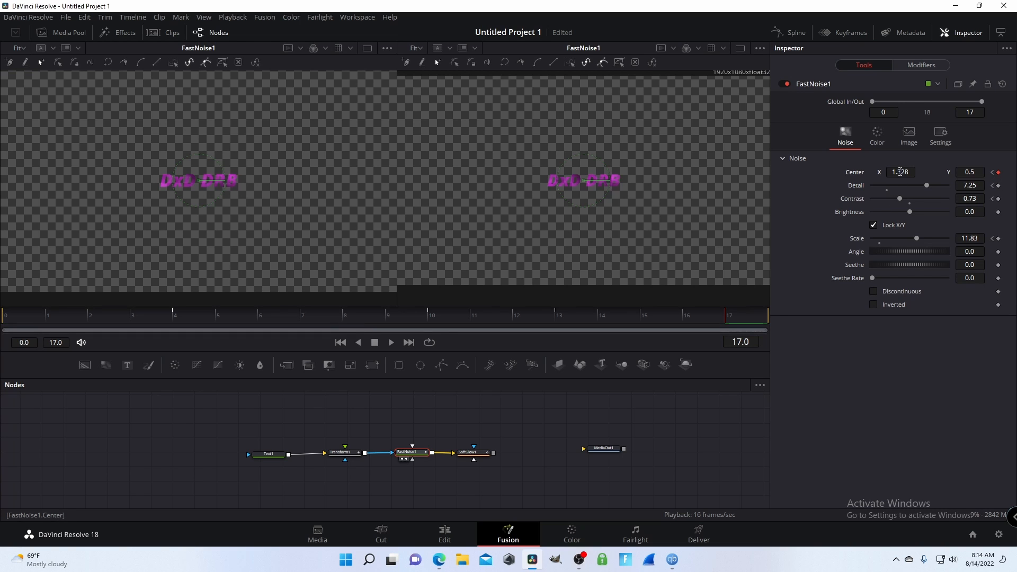
drag(964, 174, 991, 174)
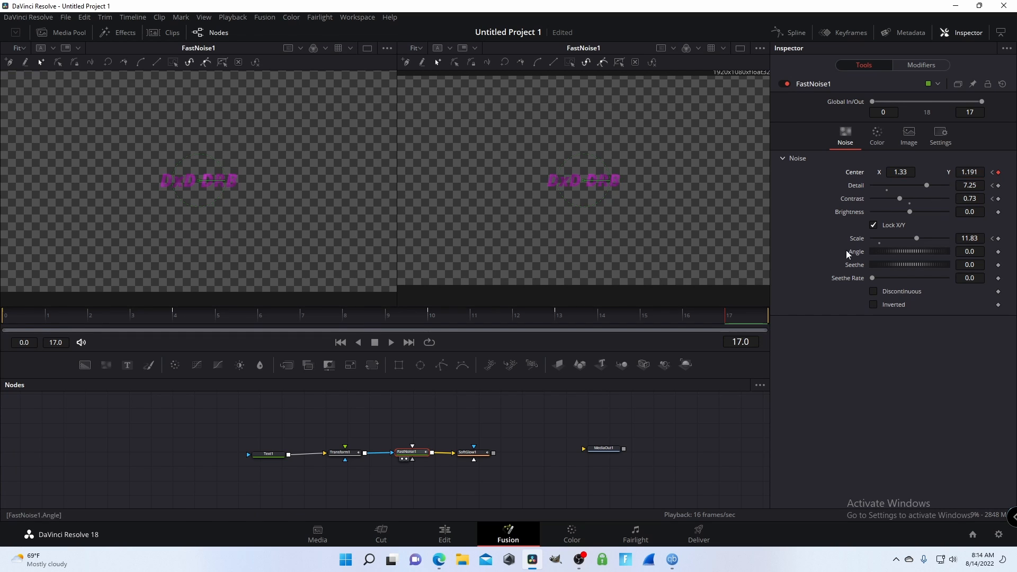
drag(899, 173, 933, 173)
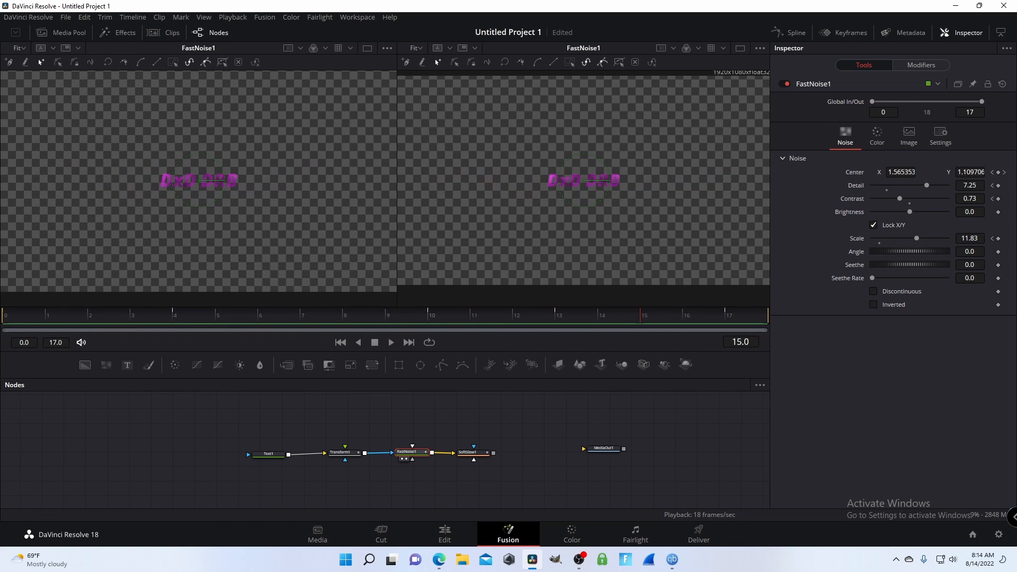
Step: Keyframe the FastNoise Color 1 at frame 0, and set it to red #e7000c at frame 6
click(876, 135)
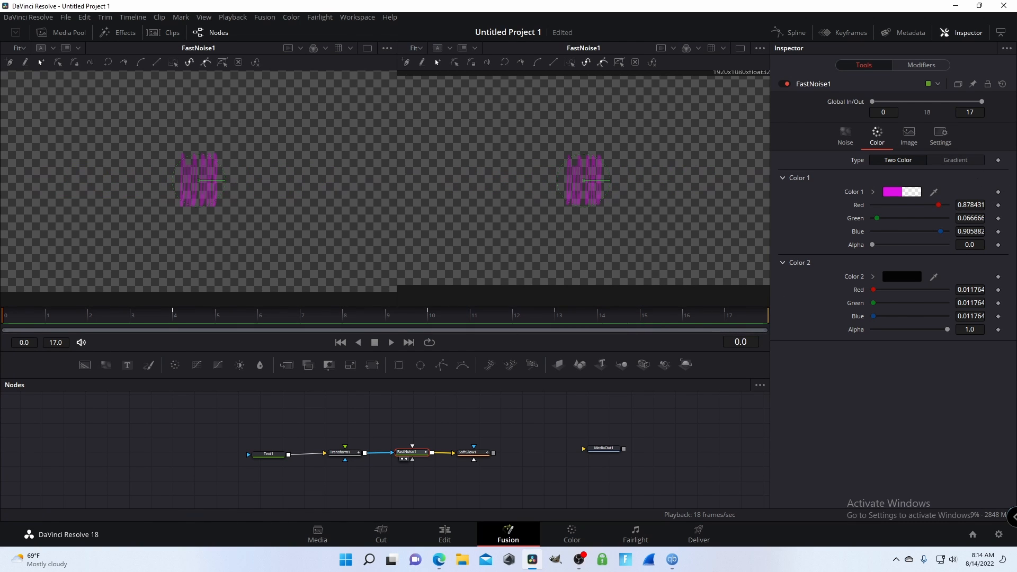
click(999, 192)
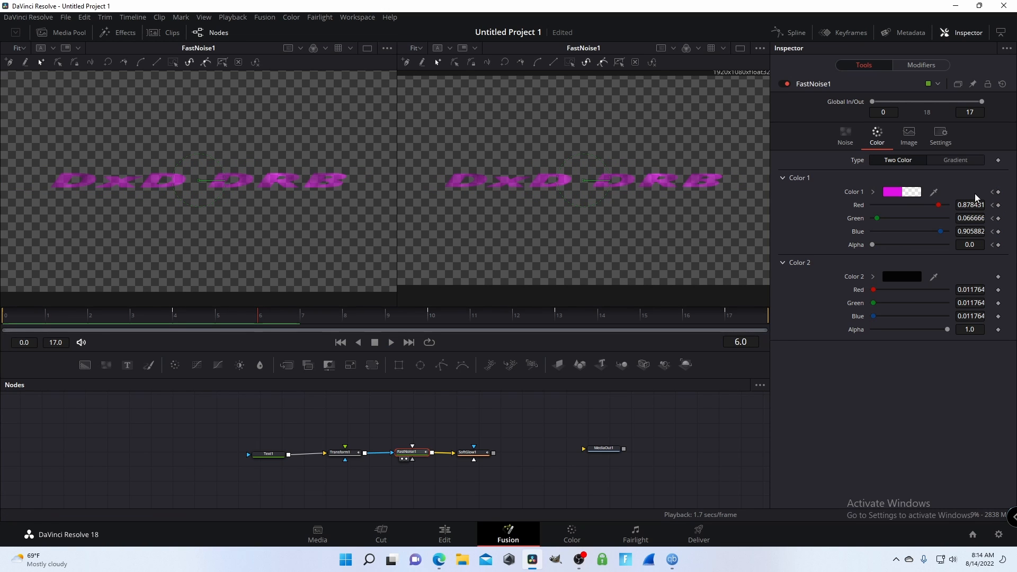
click(999, 193)
click(890, 193)
drag(514, 254, 502, 184)
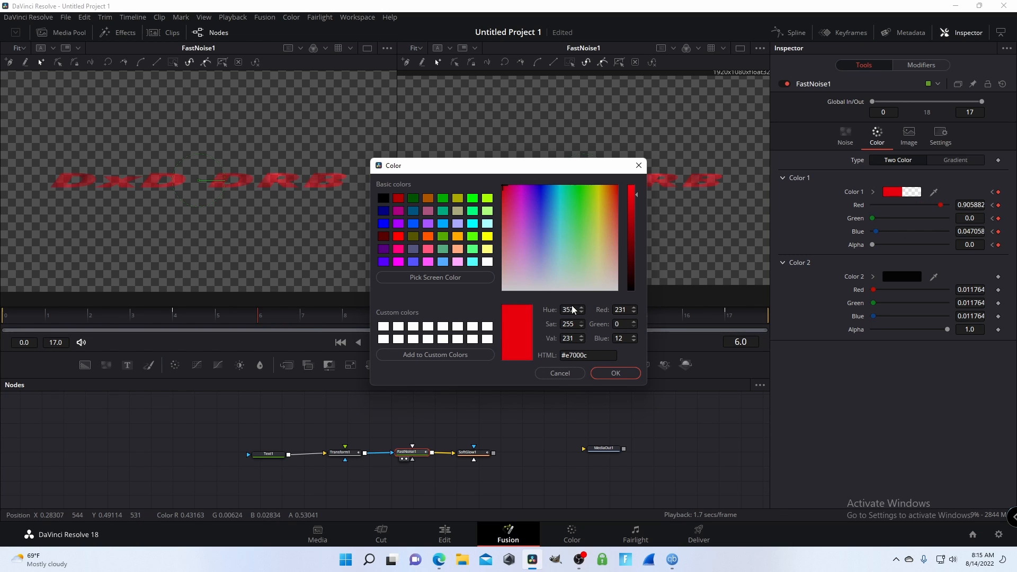
click(615, 372)
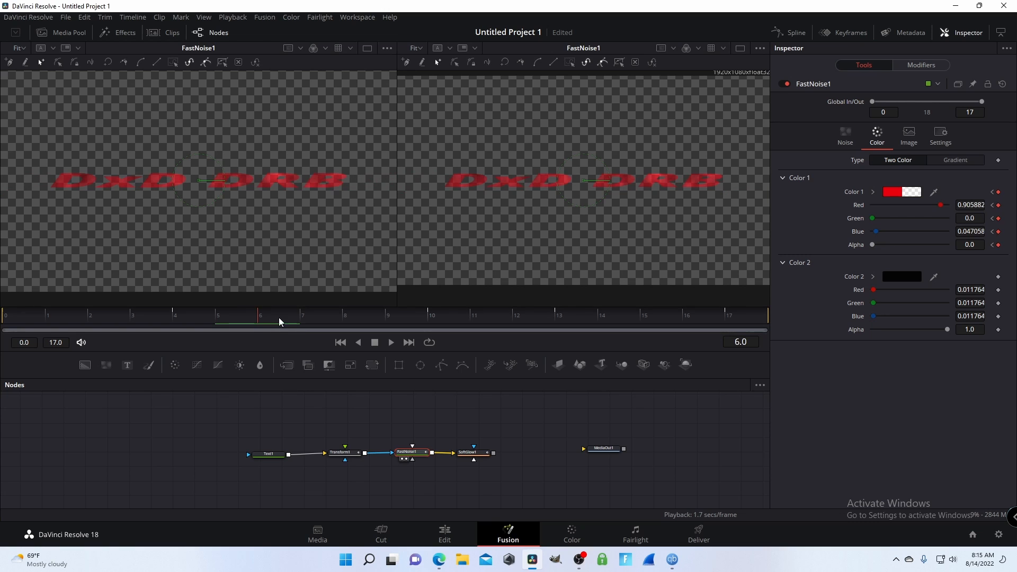
Step: Set Color 1 at frame 8 to light purple with Red 0.807843, Green 0.407843 and Blue 0.905882, and play the animation
drag(300, 319, 355, 323)
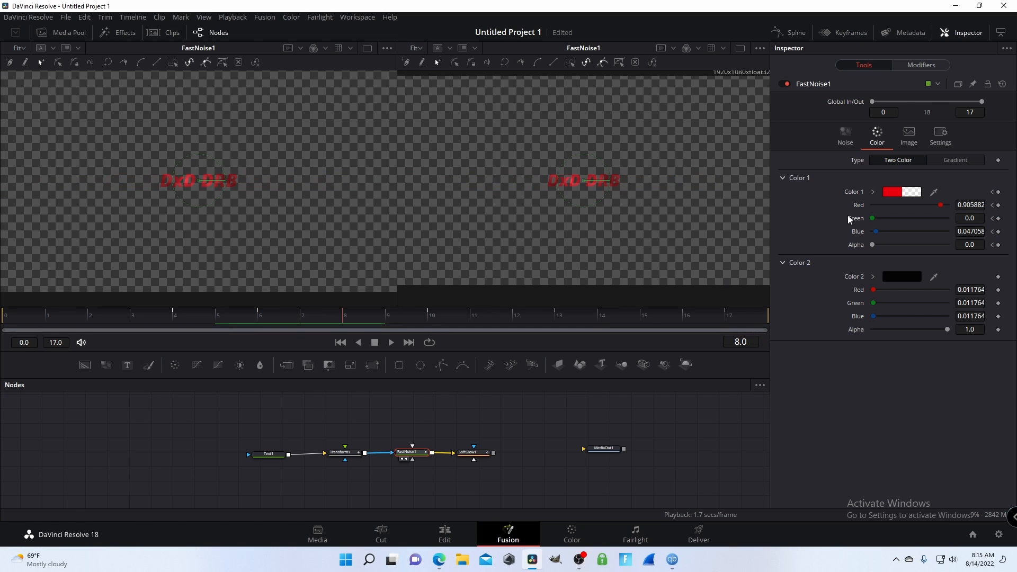
click(895, 192)
drag(584, 214, 526, 234)
click(617, 373)
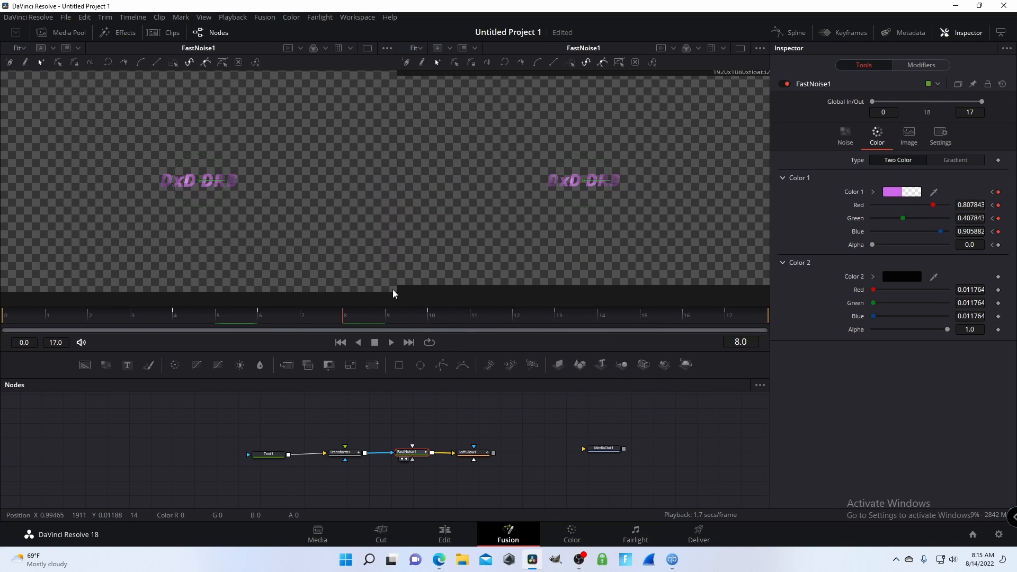
key(space)
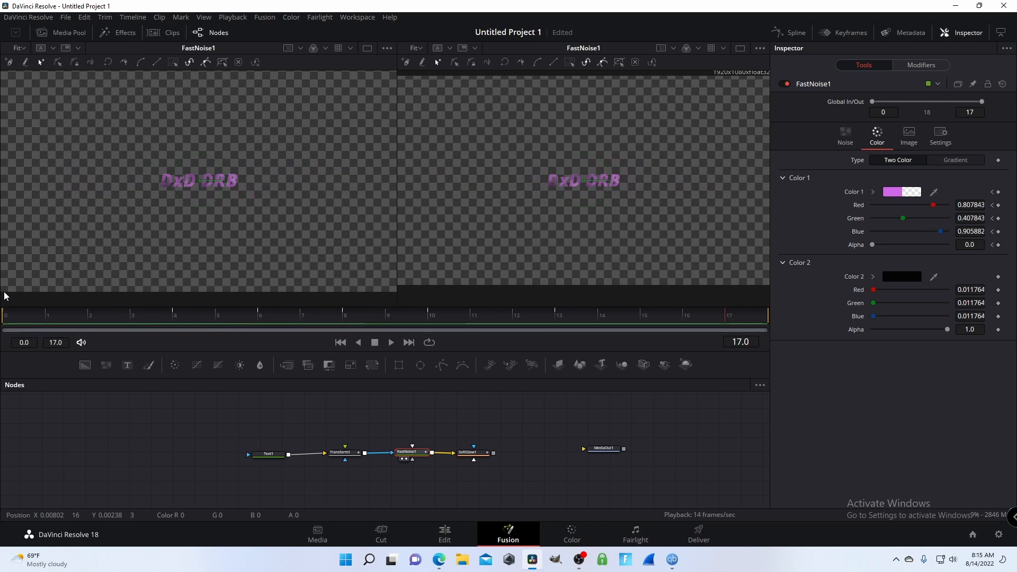
key(space)
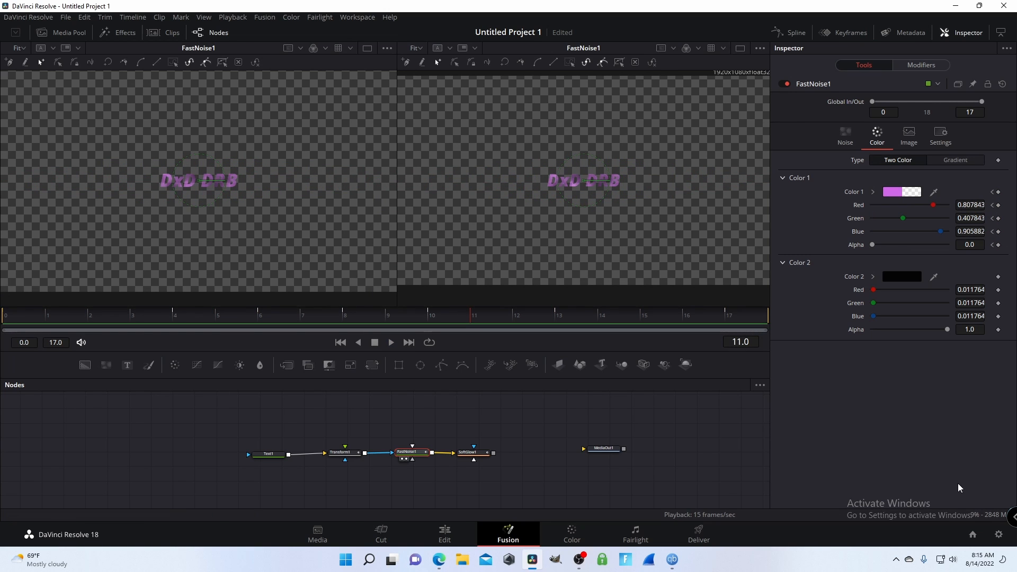
Step: Keyframe the near-black FastNoise Color 2 at frame 0
click(905, 277)
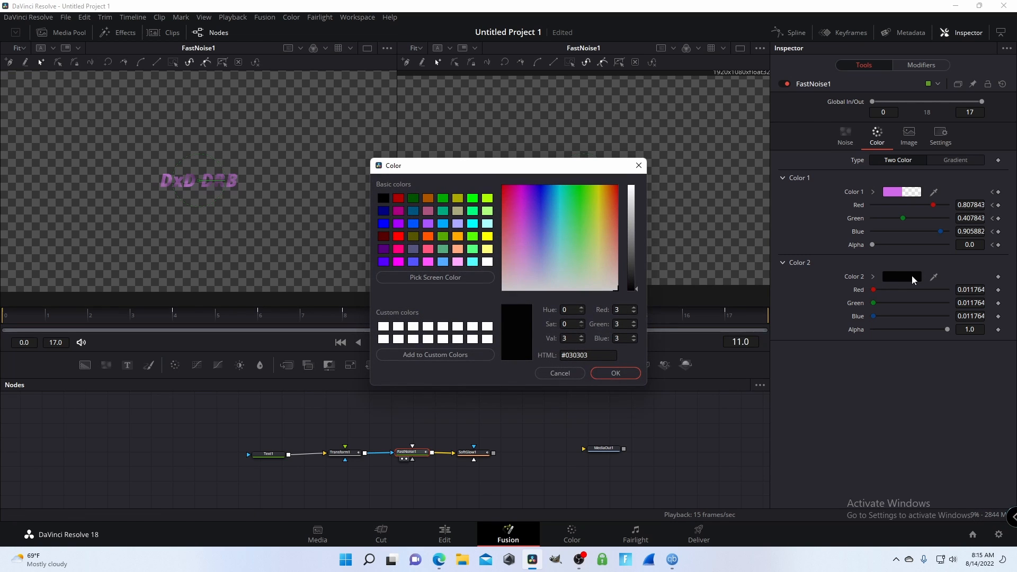
click(615, 373)
drag(487, 313, 2, 249)
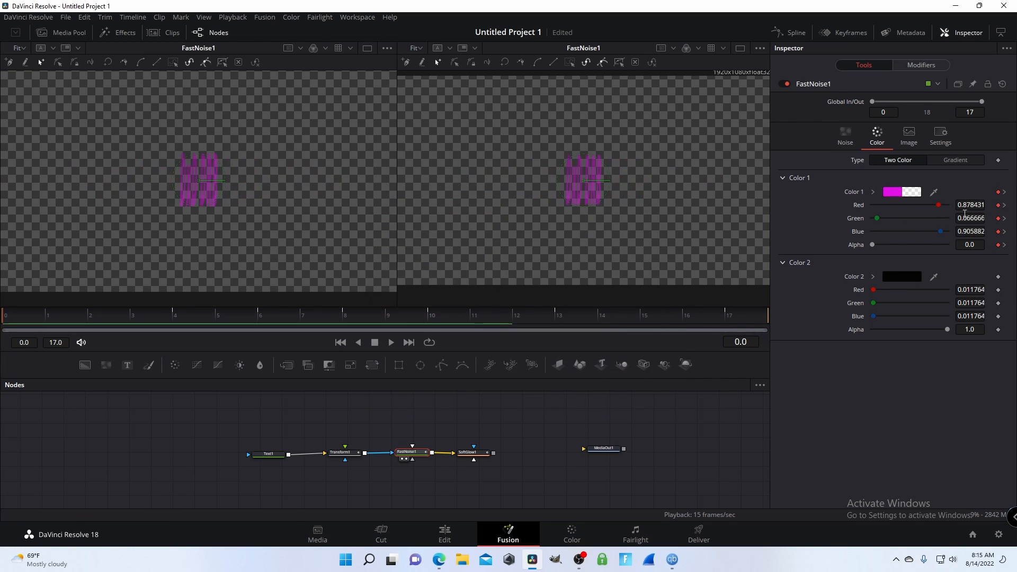
click(998, 277)
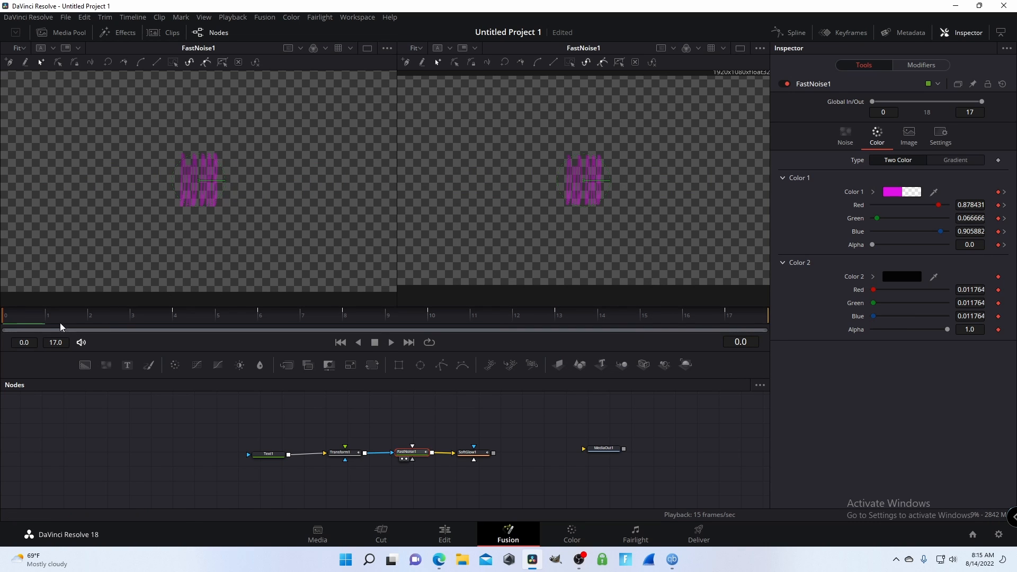
Step: Keyframe the FastNoise Color 2 at frame 2 and set it to bright green #0fff02
drag(59, 322, 102, 314)
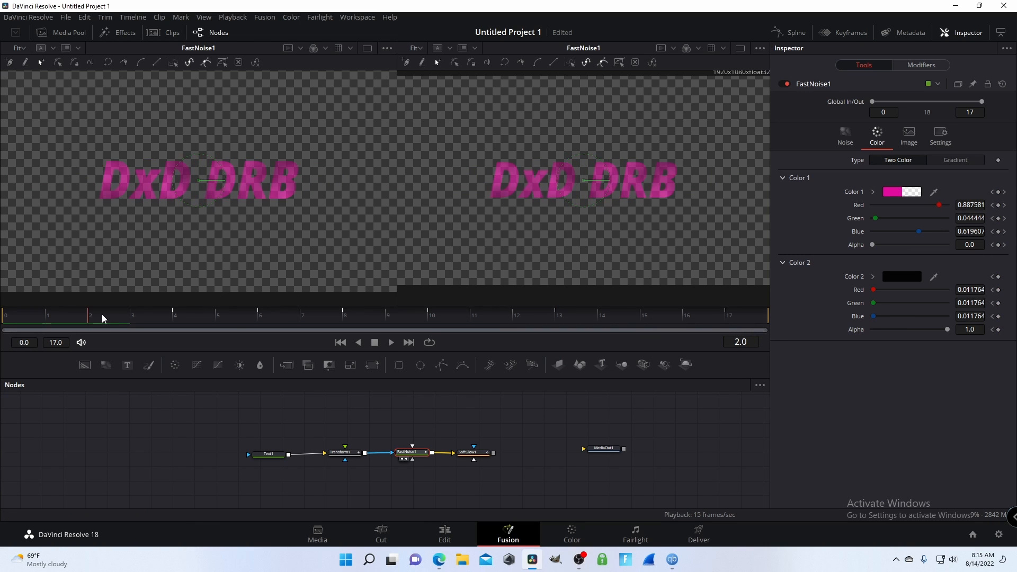
click(998, 277)
click(898, 275)
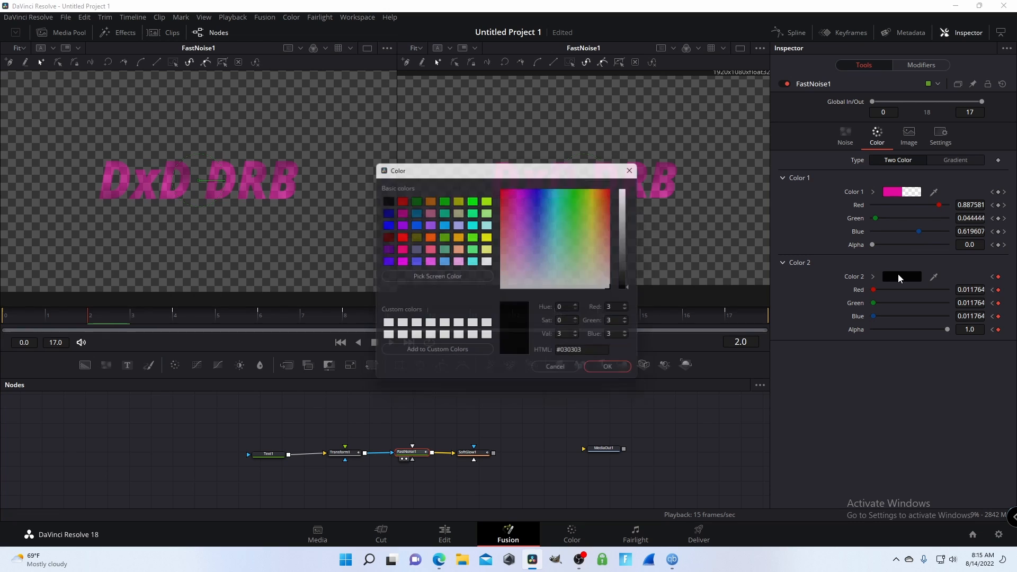
drag(539, 221, 581, 190)
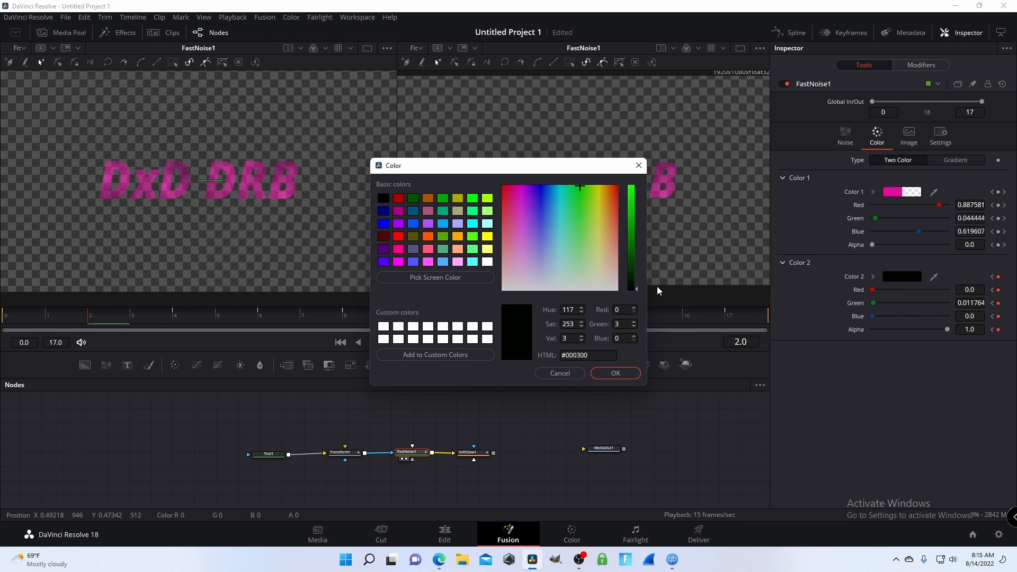
drag(638, 289, 638, 137)
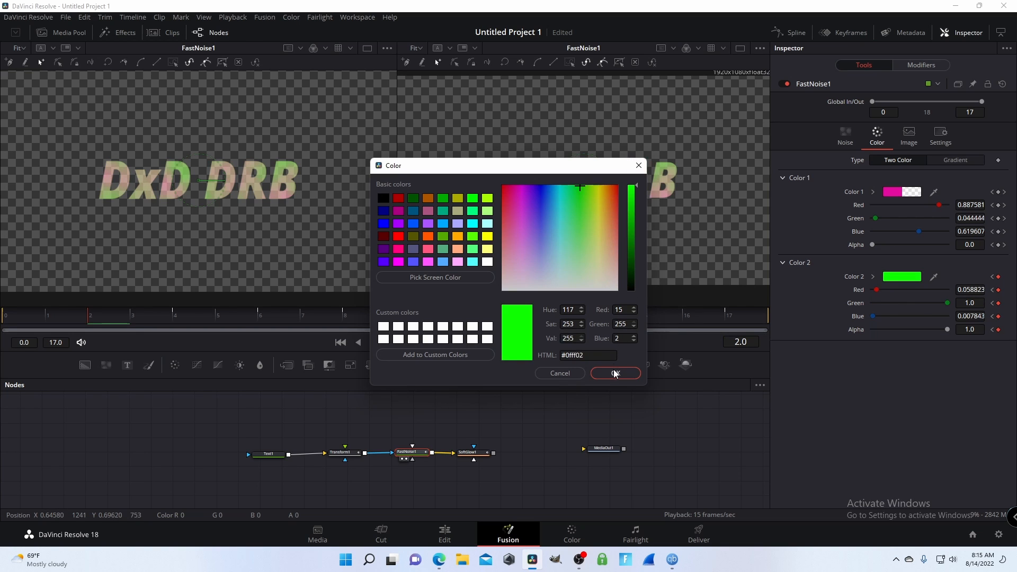
click(616, 374)
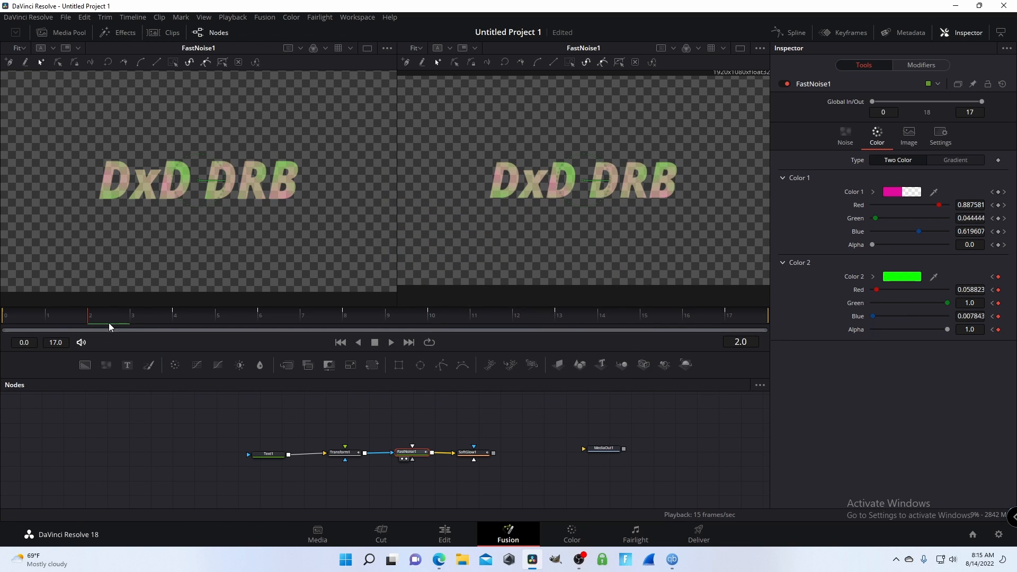
Step: Set Color 2 to blue #021bff with a keyframe at frame 5, and keyframe the same blue at frame 8
drag(87, 316, 250, 319)
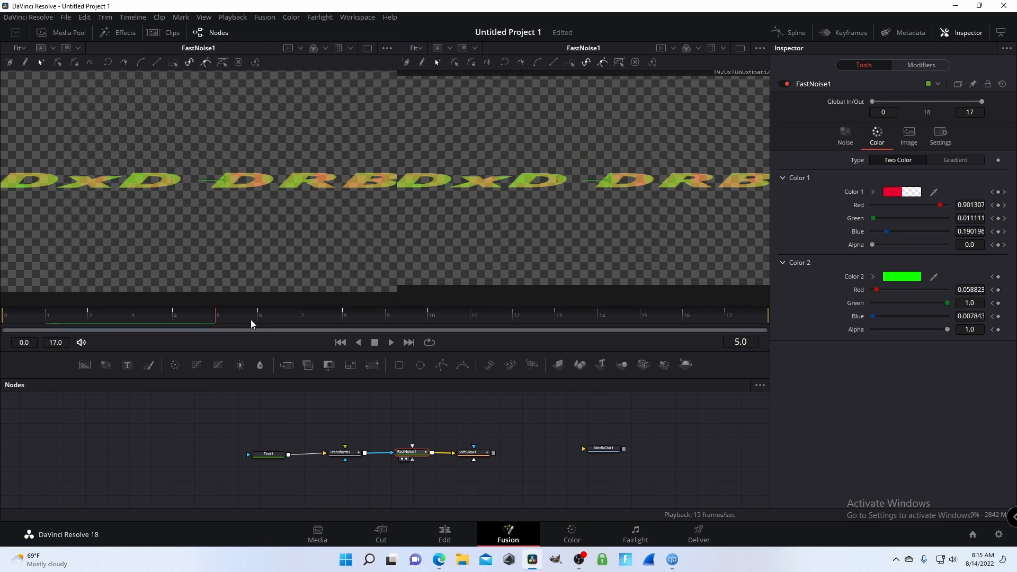
click(999, 277)
click(909, 277)
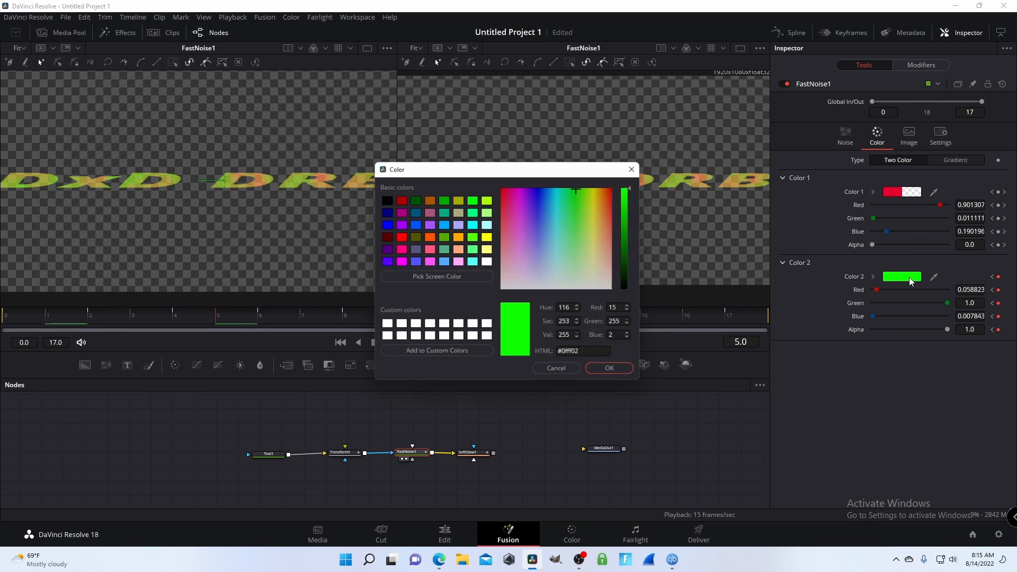
drag(568, 199, 542, 186)
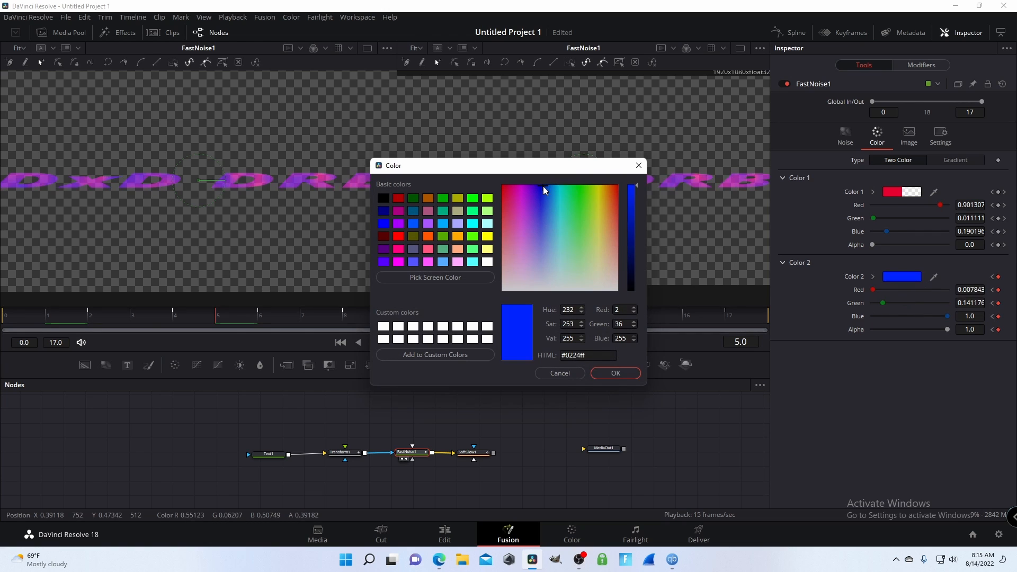
click(616, 373)
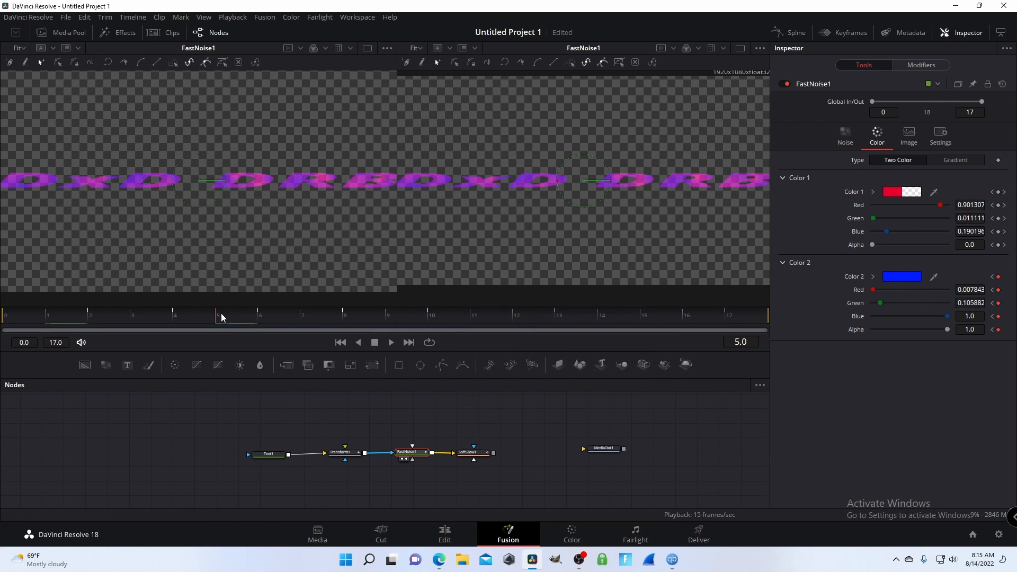
drag(218, 313, 374, 320)
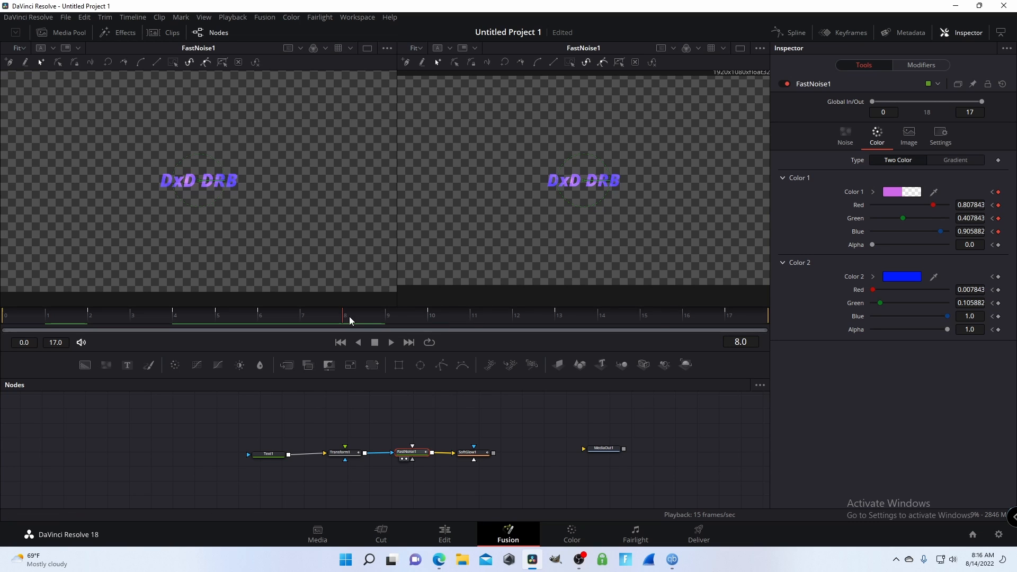
click(998, 277)
Step: Keyframe the FastNoise Color 2 at frame 17, set it to black #000000, and play the animation from frame 0
drag(373, 322, 766, 351)
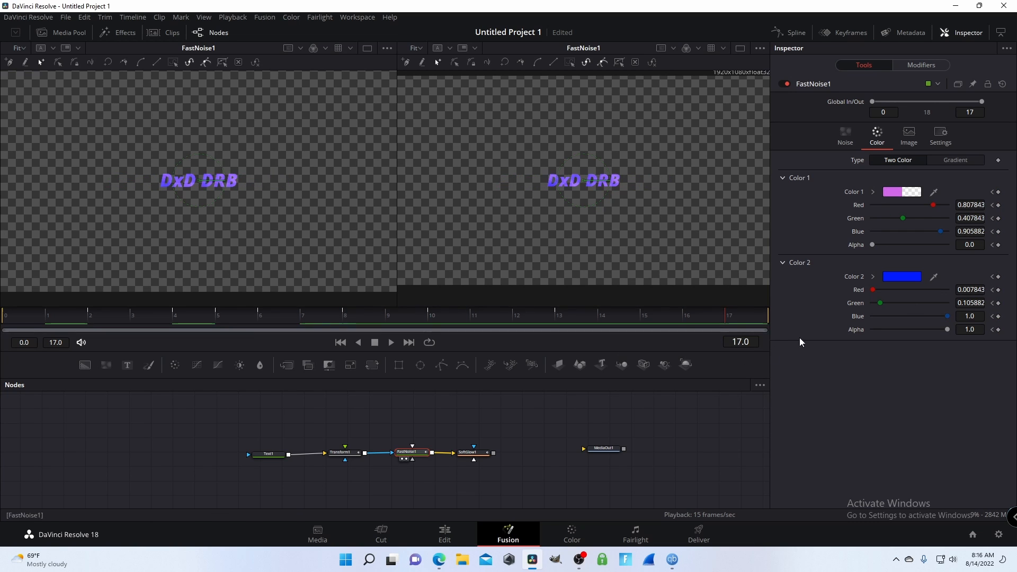
click(999, 277)
click(905, 279)
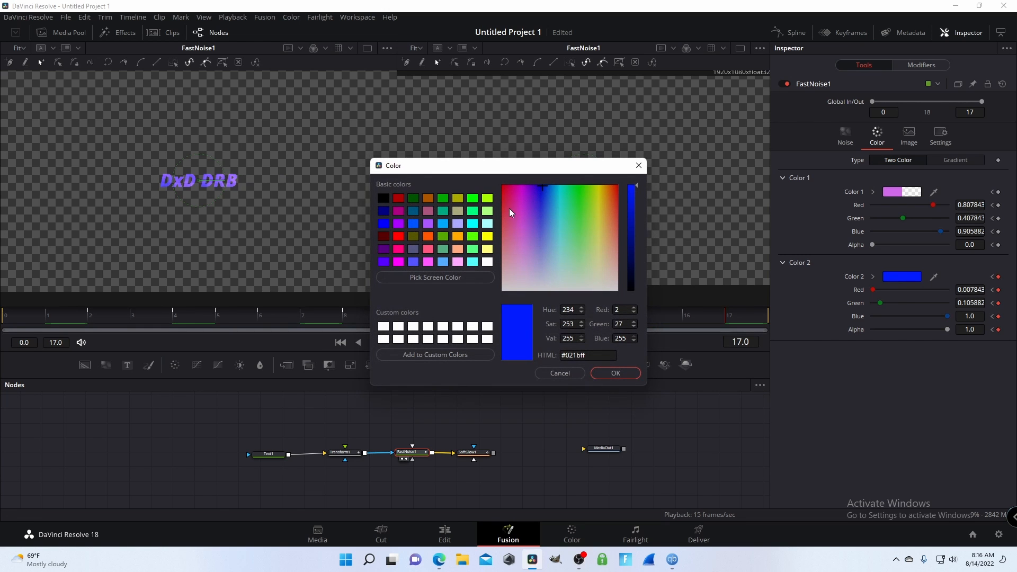
drag(545, 189, 562, 292)
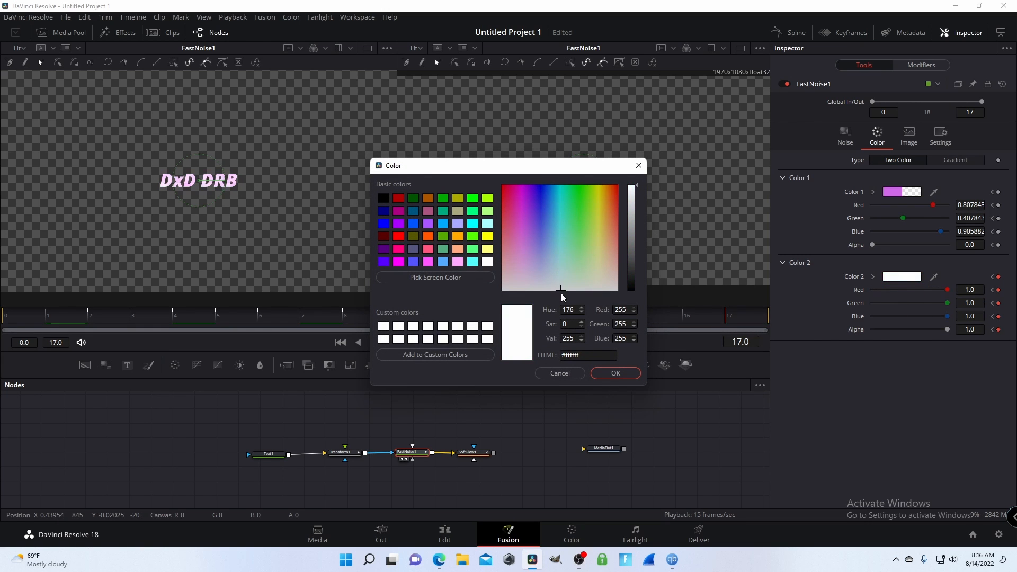
drag(639, 186, 635, 294)
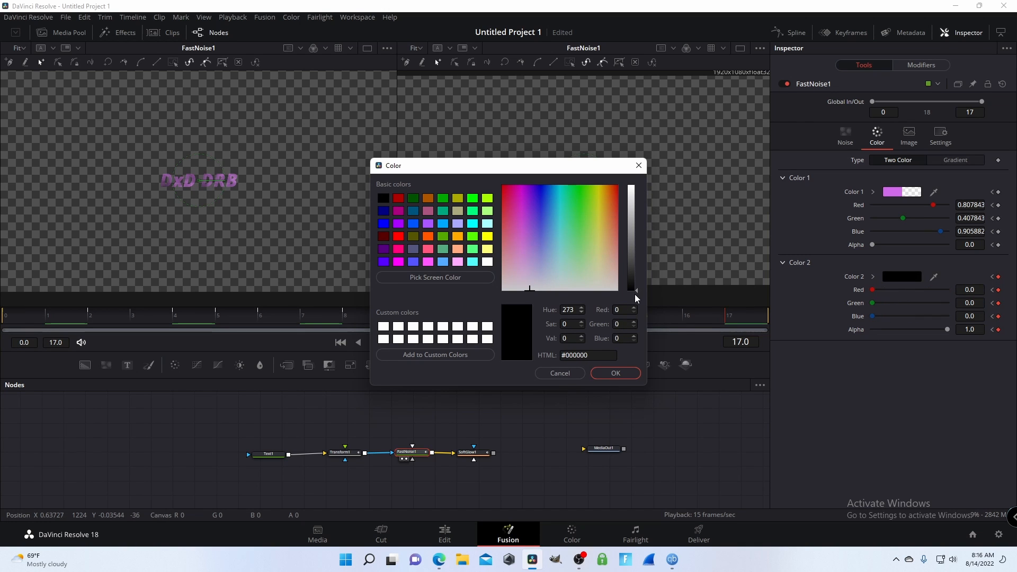
click(616, 373)
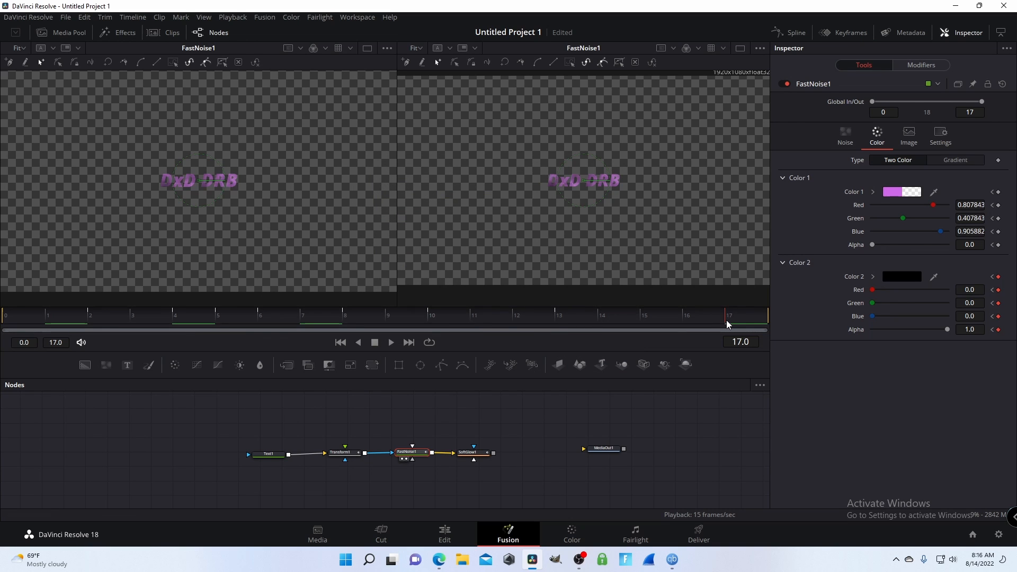
drag(727, 320, 3, 318)
key(space)
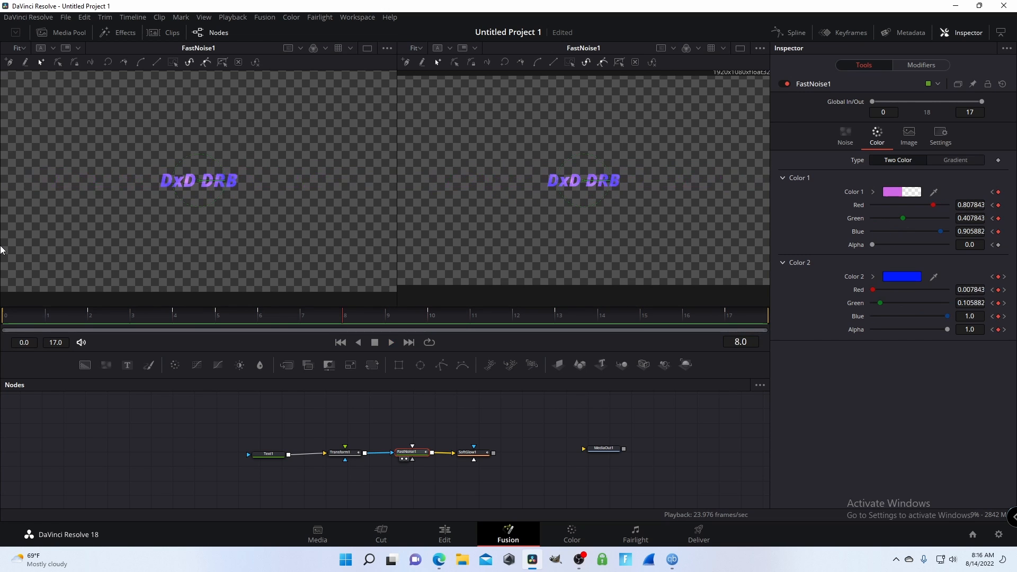
key(space)
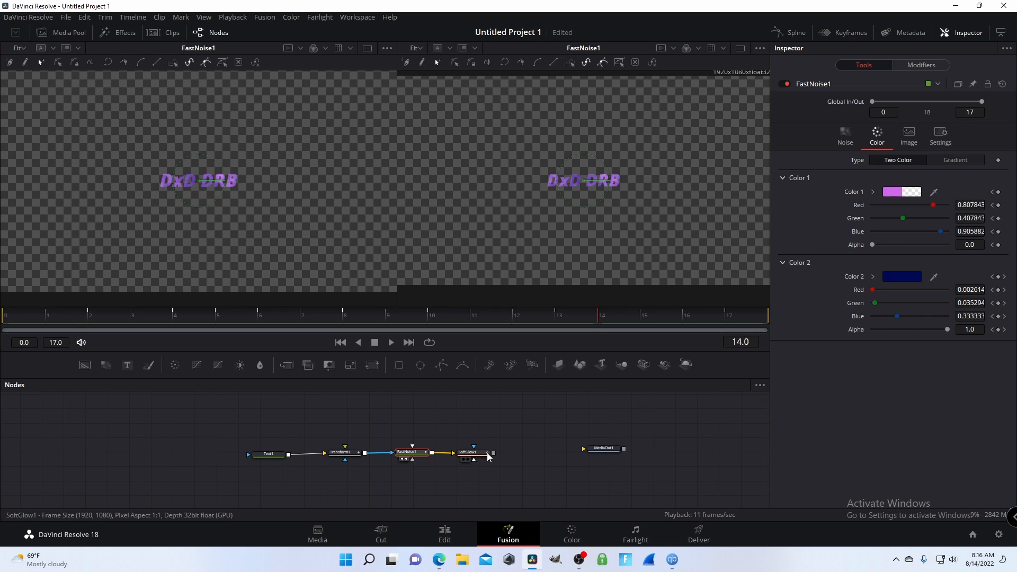
Step: At frame 14, set the Soft Glow Gain to 3.345 and Glow Size to 3.5 while viewing it, and play the animation
click(476, 454)
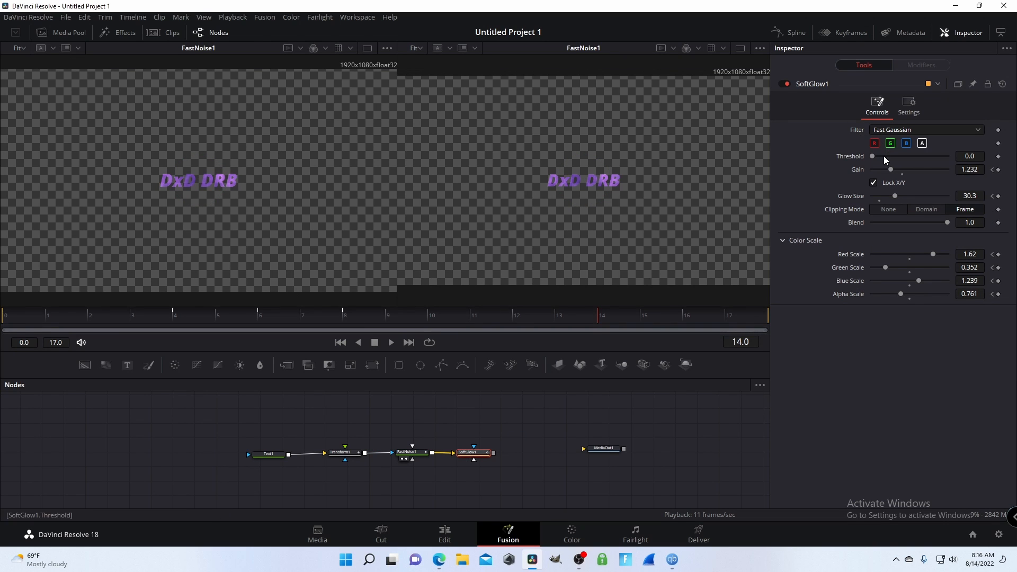
drag(908, 170, 923, 172)
key(2)
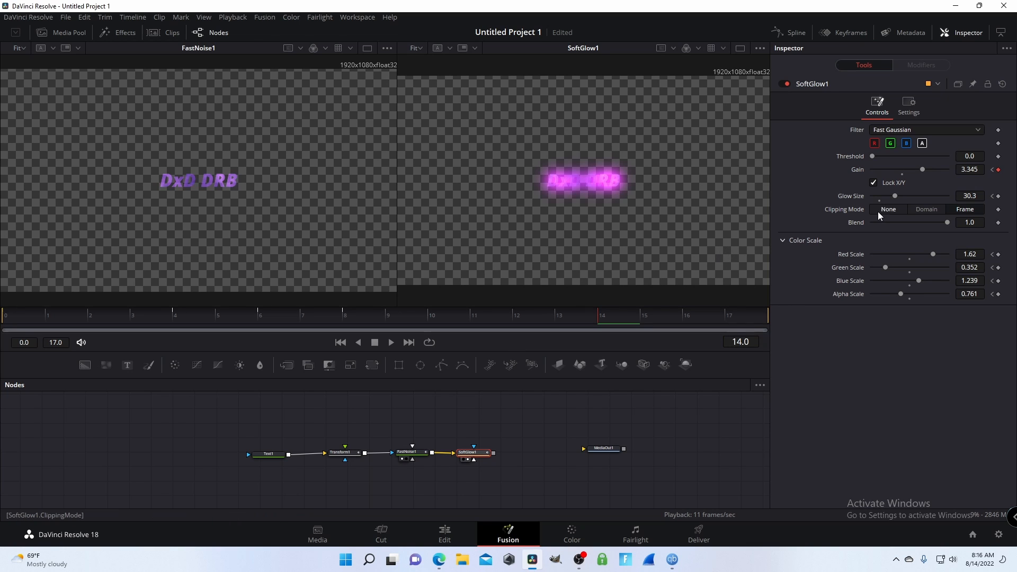
drag(903, 194, 881, 195)
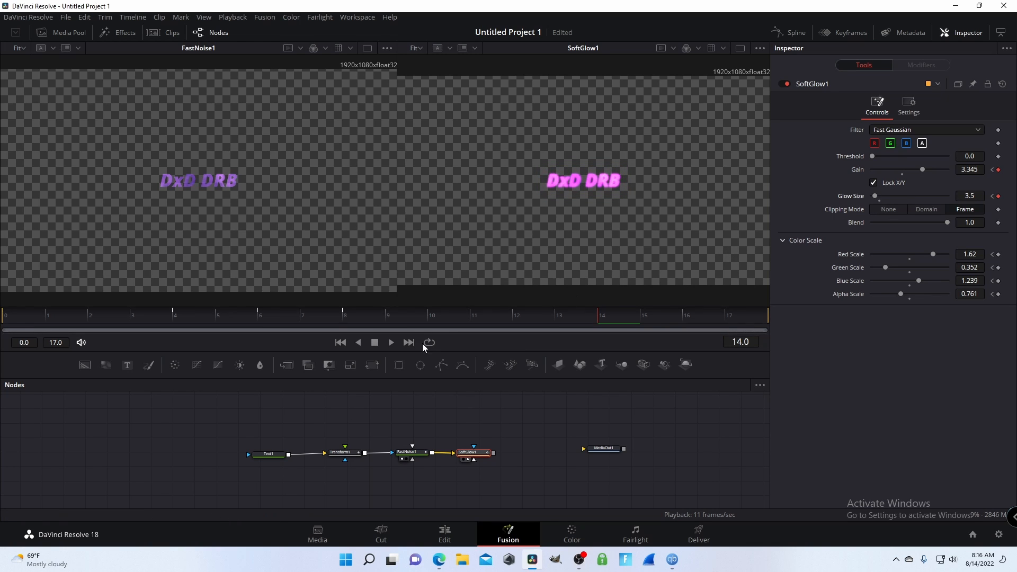
drag(716, 313, 17, 323)
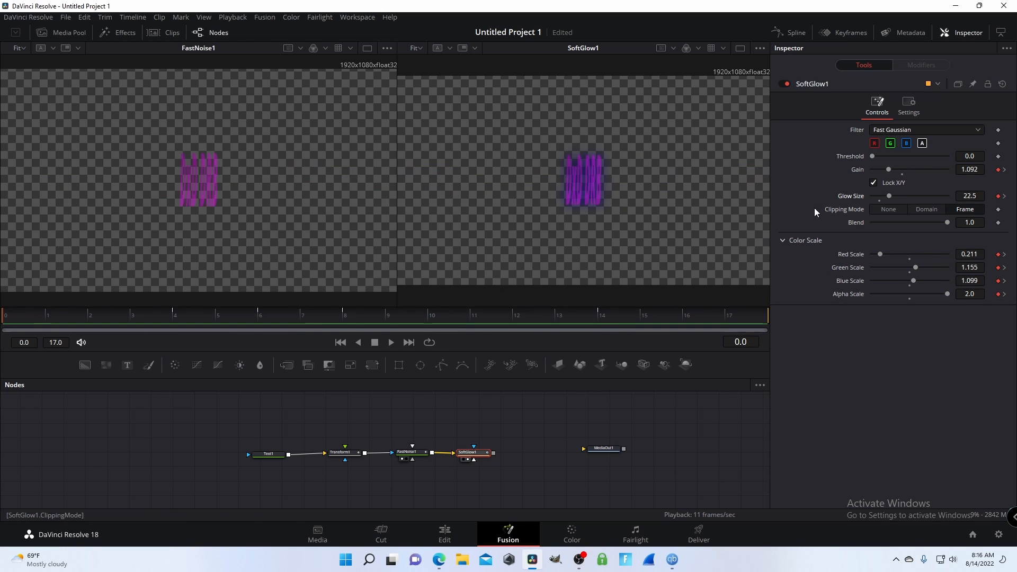
key(space)
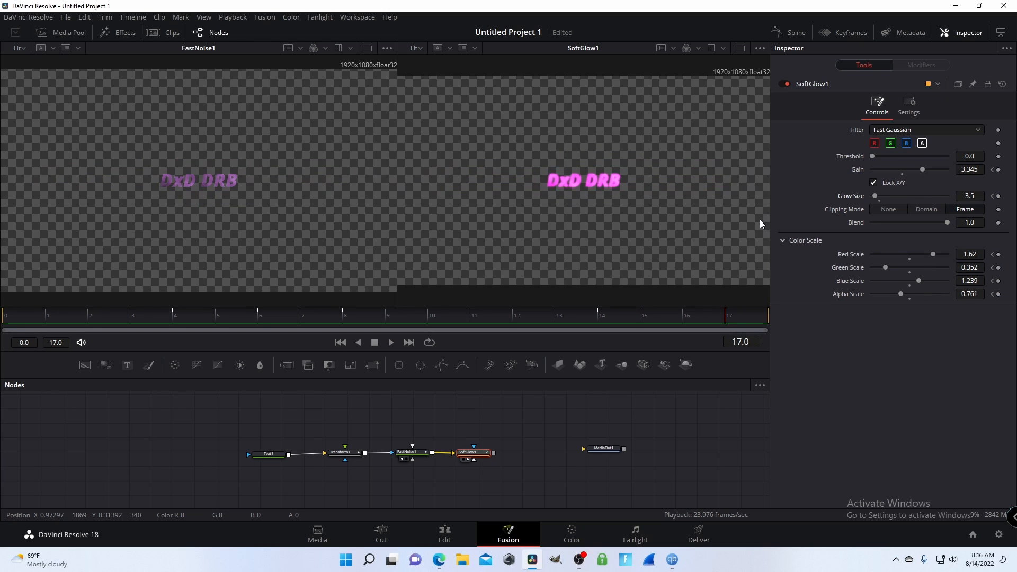
click(707, 319)
mouse_move(707, 318)
mouse_down()
mouse_move(560, 316)
mouse_move(690, 318)
mouse_up()
click(714, 318)
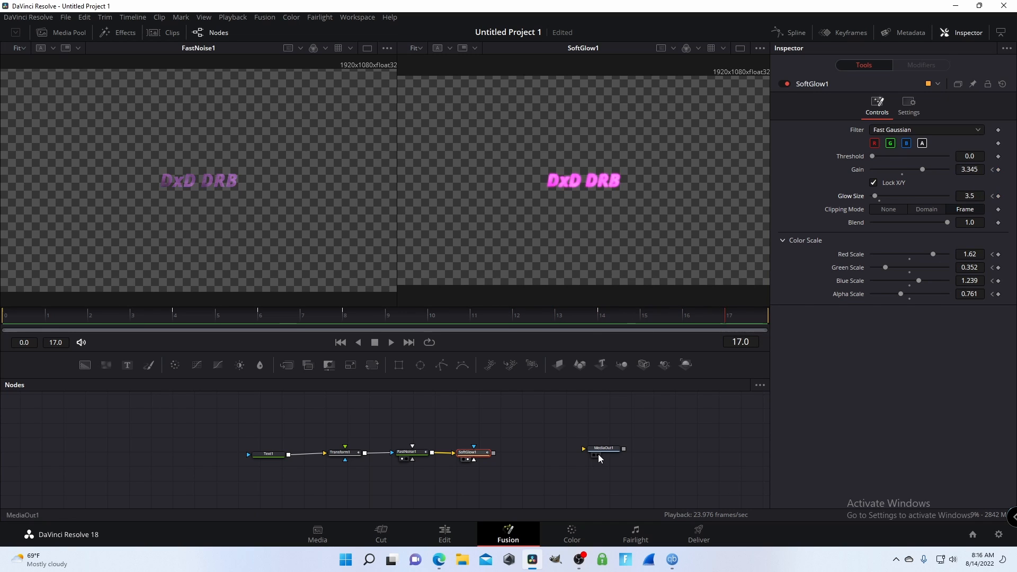
Step: Make room before MediaOut and add a Wand mask to the Soft Glow node, placed below it
drag(600, 450, 645, 450)
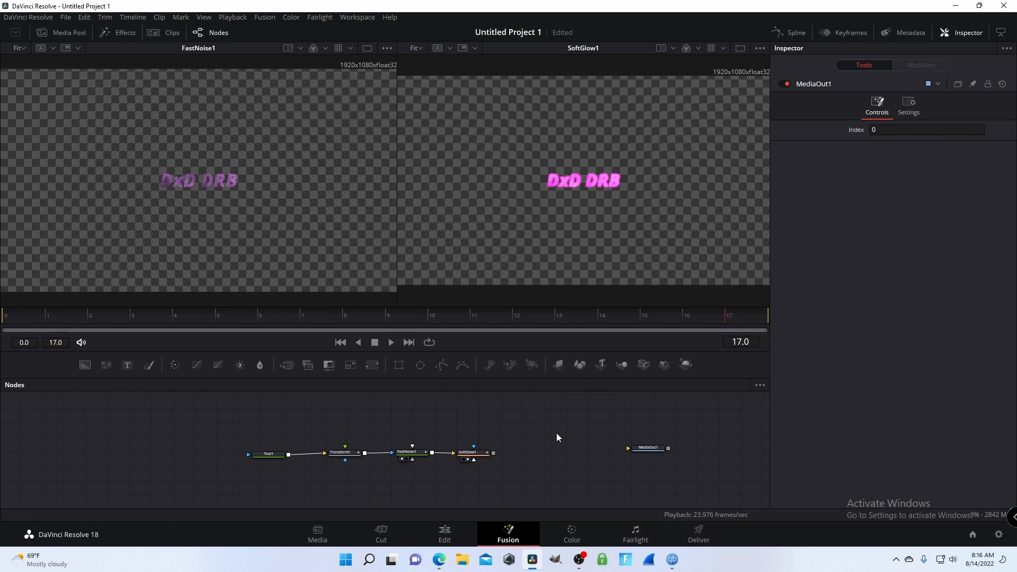
key(shift+space)
text(Wand)
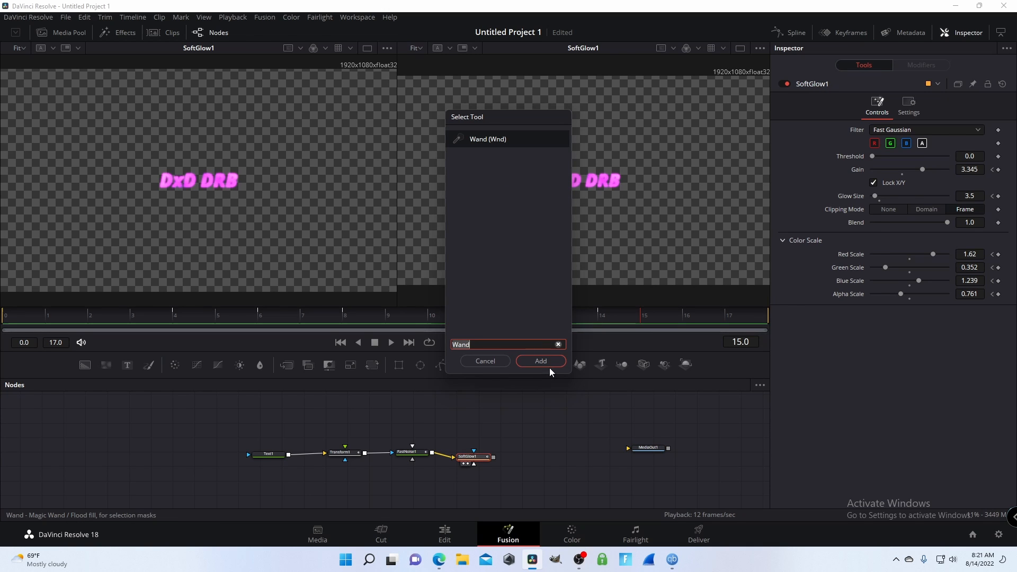
click(550, 364)
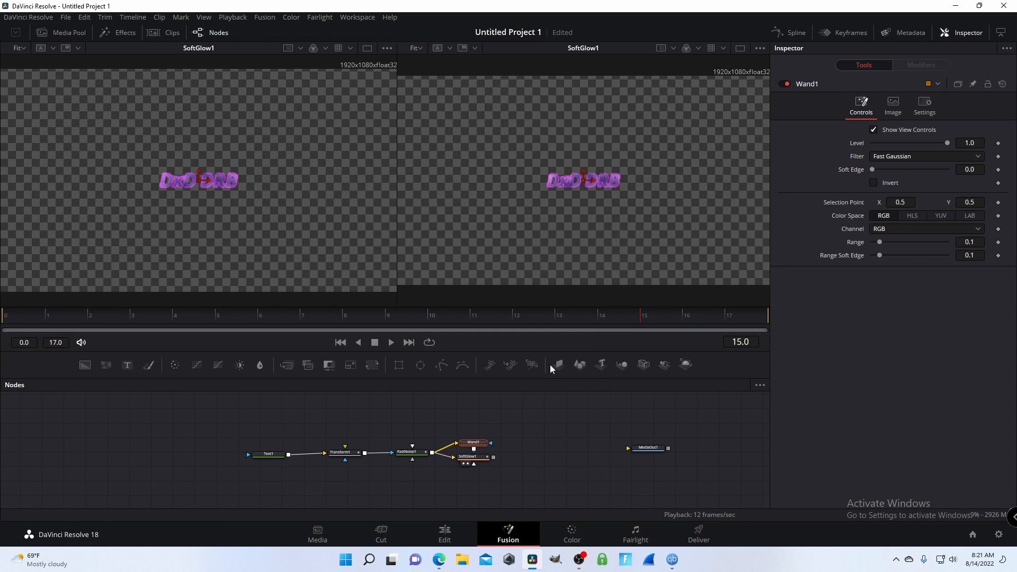
drag(482, 450, 478, 497)
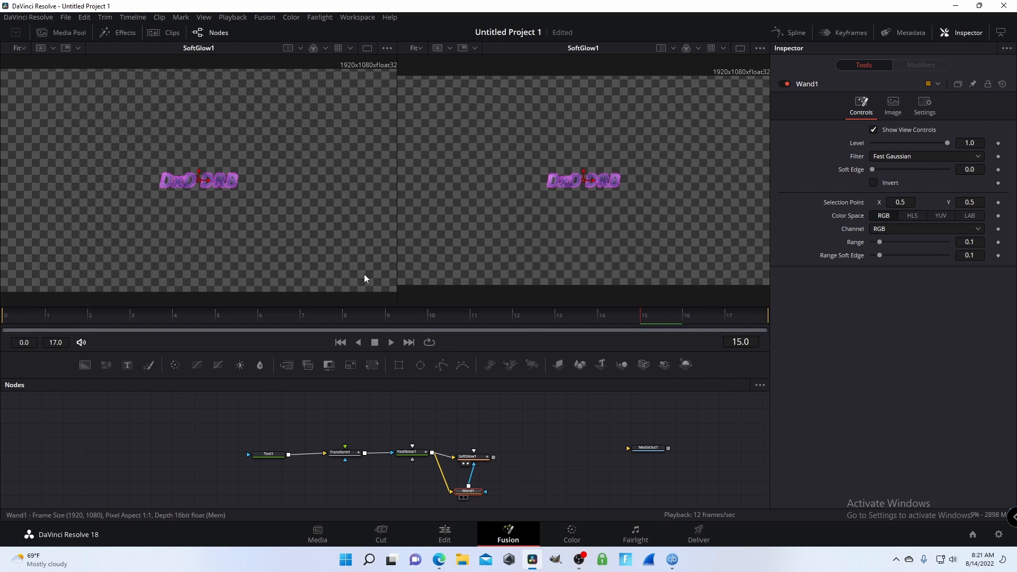
Step: View the Wand mask in the first viewer, play the animation from frame 0, and examine the masked glow at frame 12
key(1)
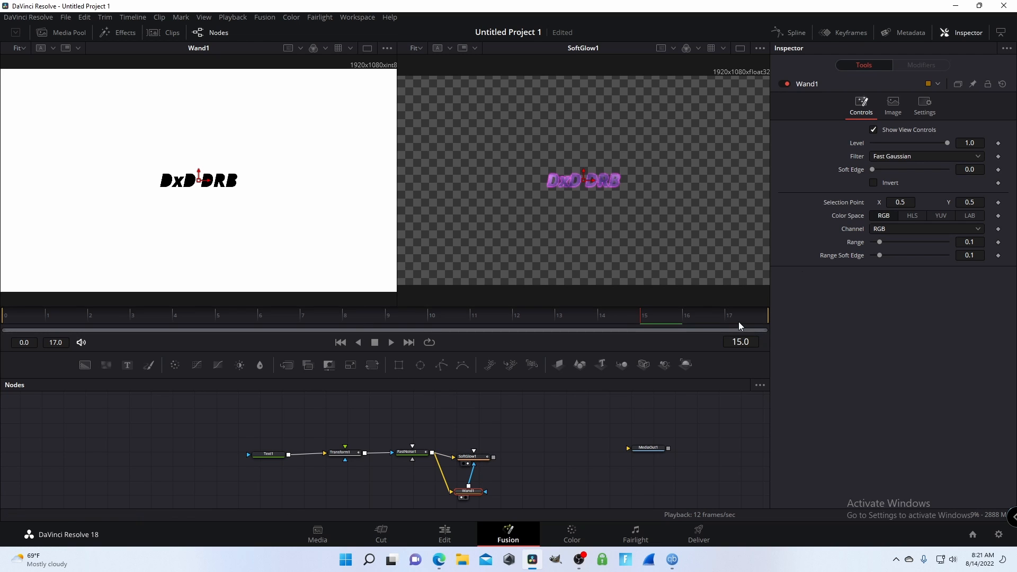
drag(876, 170, 815, 180)
drag(469, 493, 611, 436)
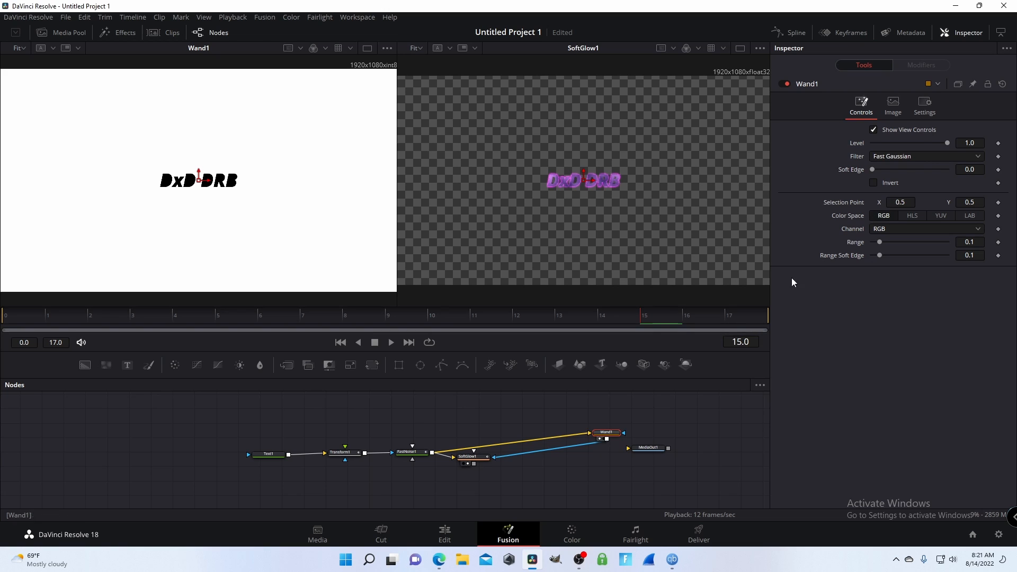
drag(578, 313, 2, 316)
key(space)
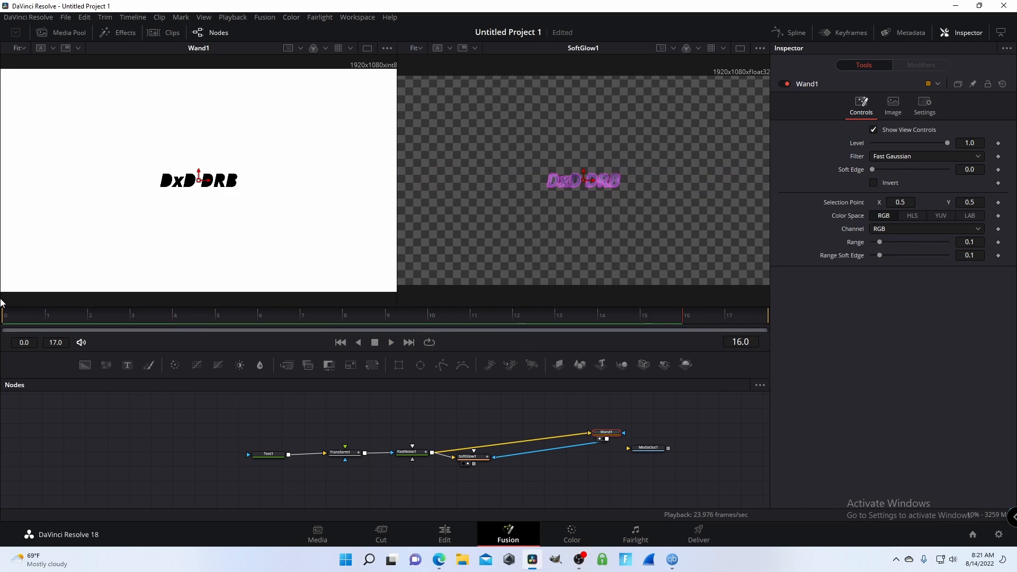
key(space)
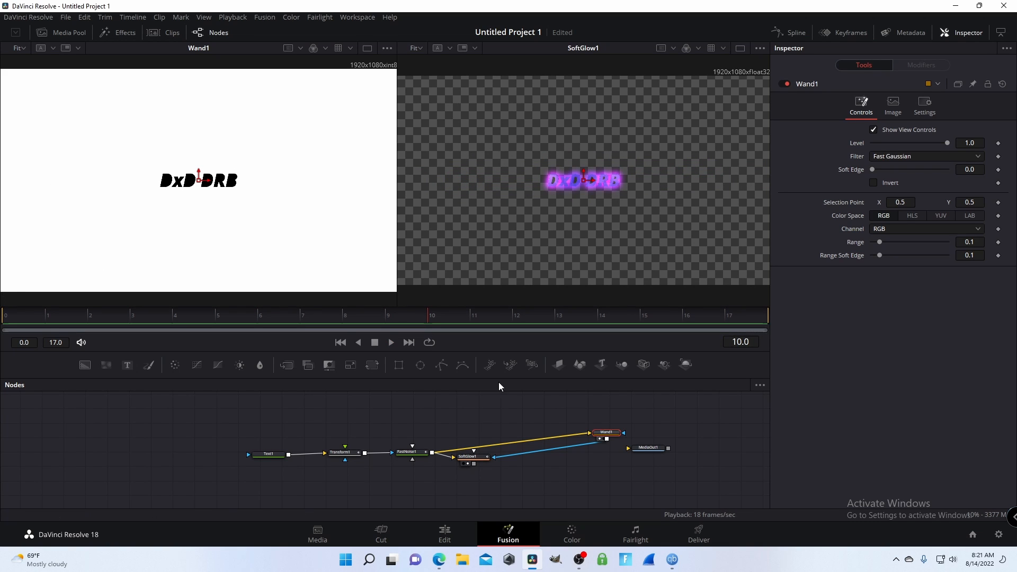
drag(602, 438, 523, 451)
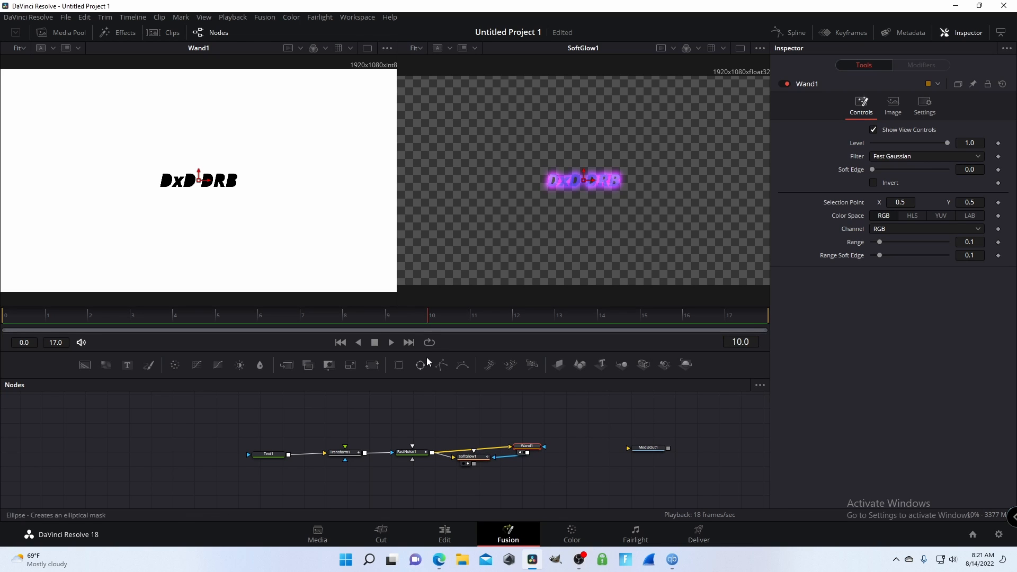
drag(533, 452, 536, 448)
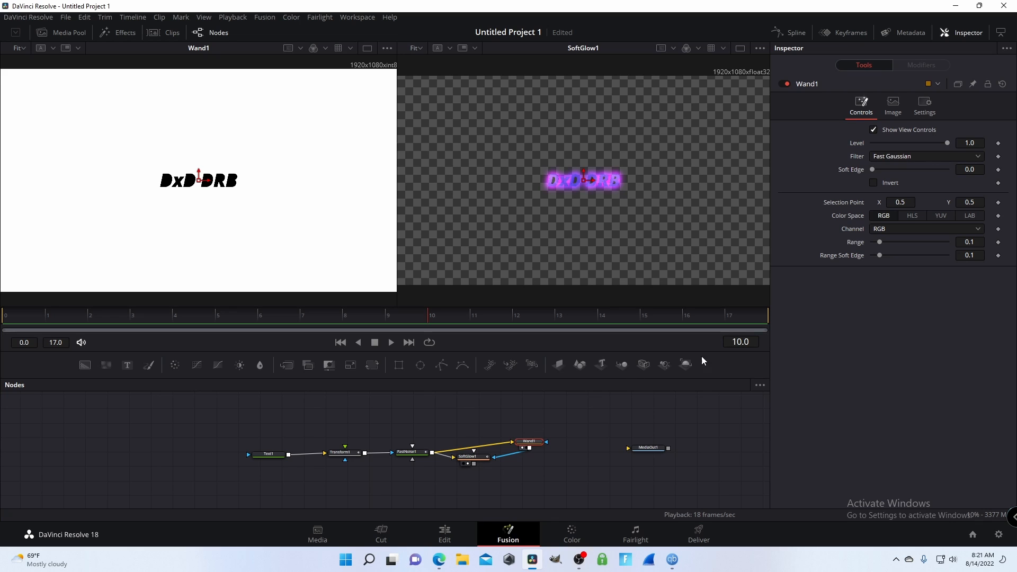
drag(420, 328, 536, 322)
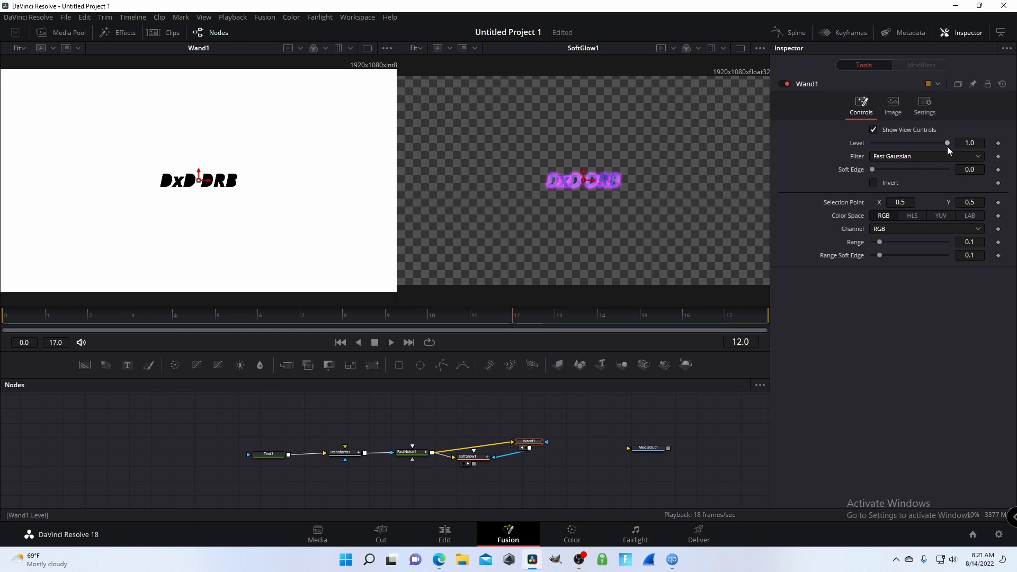
drag(947, 146, 971, 146)
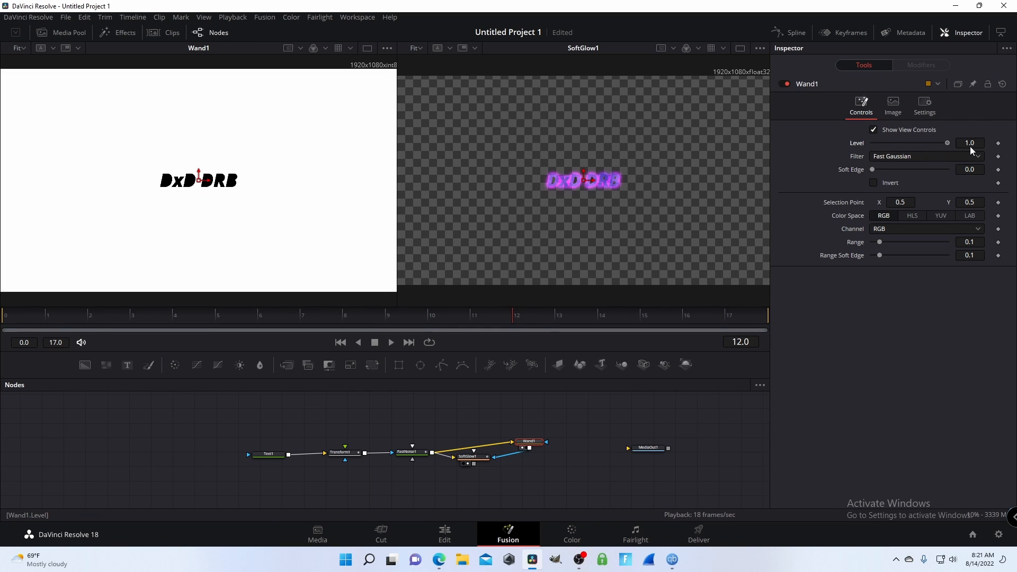
Step: Move Soft Glow next to MediaOut with the Wand below the chain, and connect Soft Glow to MediaOut for viewing
click(529, 448)
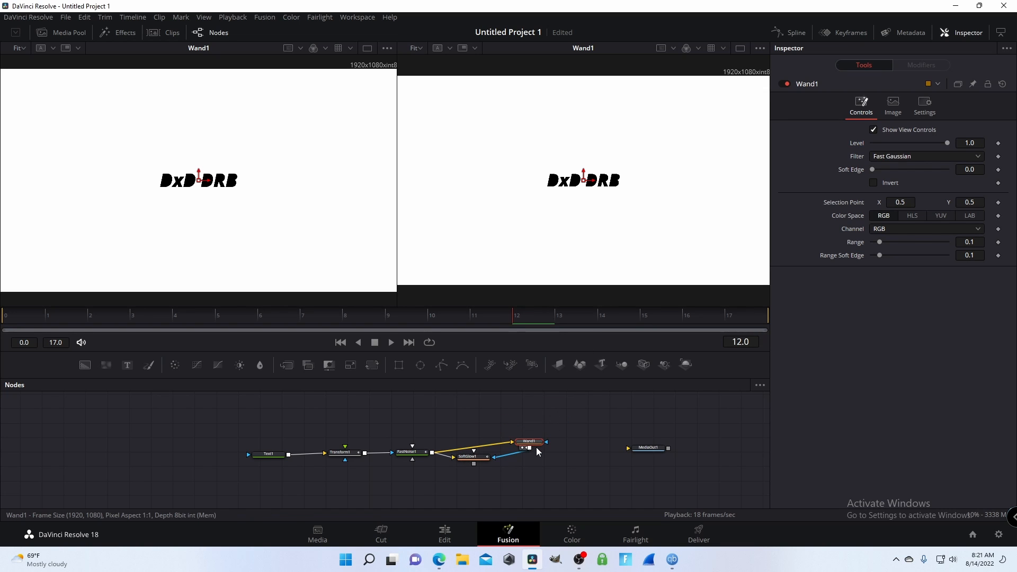
drag(536, 447, 583, 450)
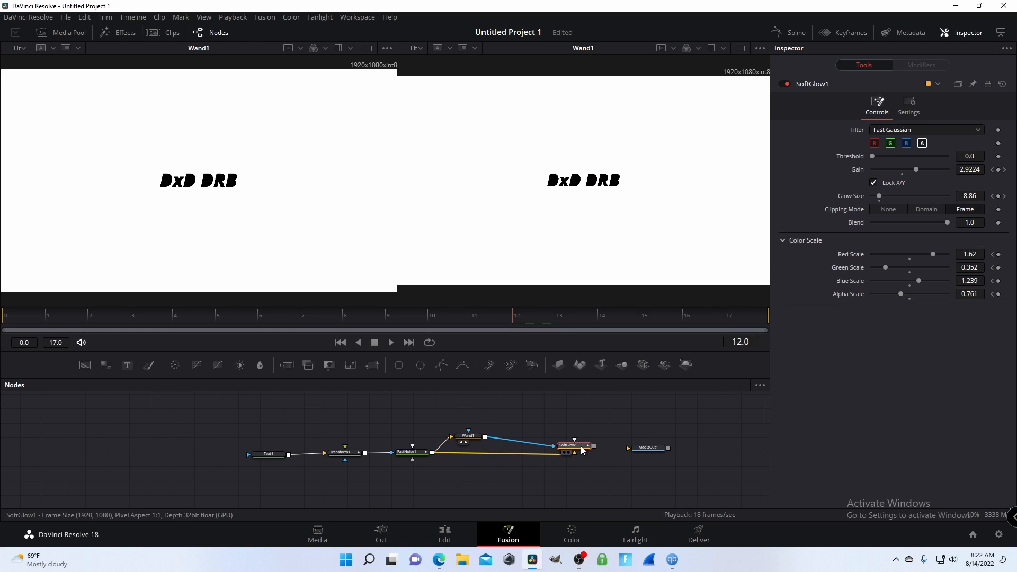
drag(474, 442, 497, 475)
drag(594, 446, 676, 185)
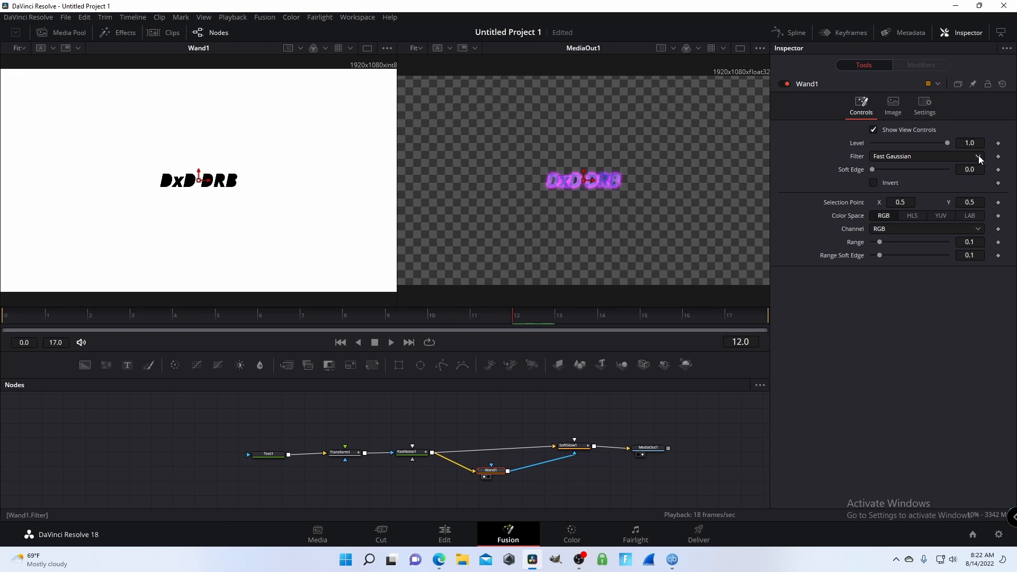
Step: Try the Wand Level at 0, and at frame 11 keyframe it at 1.0 along with the Fast Gaussian filter
drag(946, 144, 858, 144)
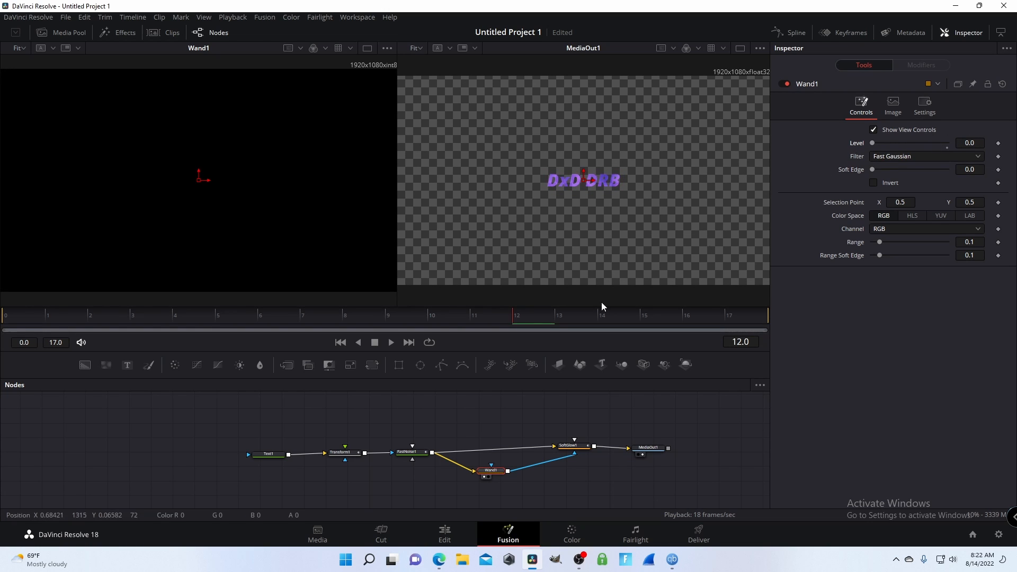
click(502, 316)
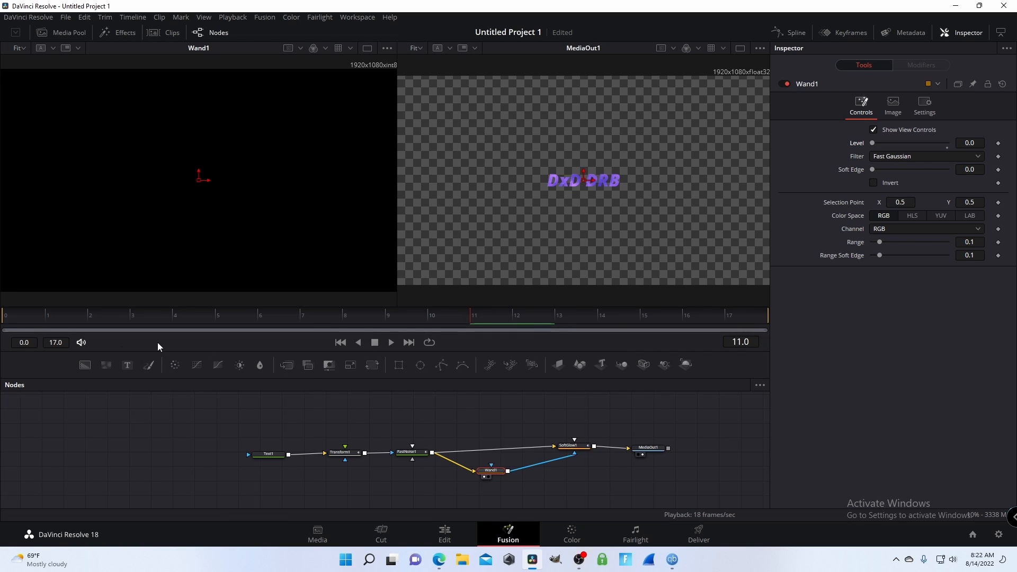
click(998, 143)
drag(872, 145, 978, 143)
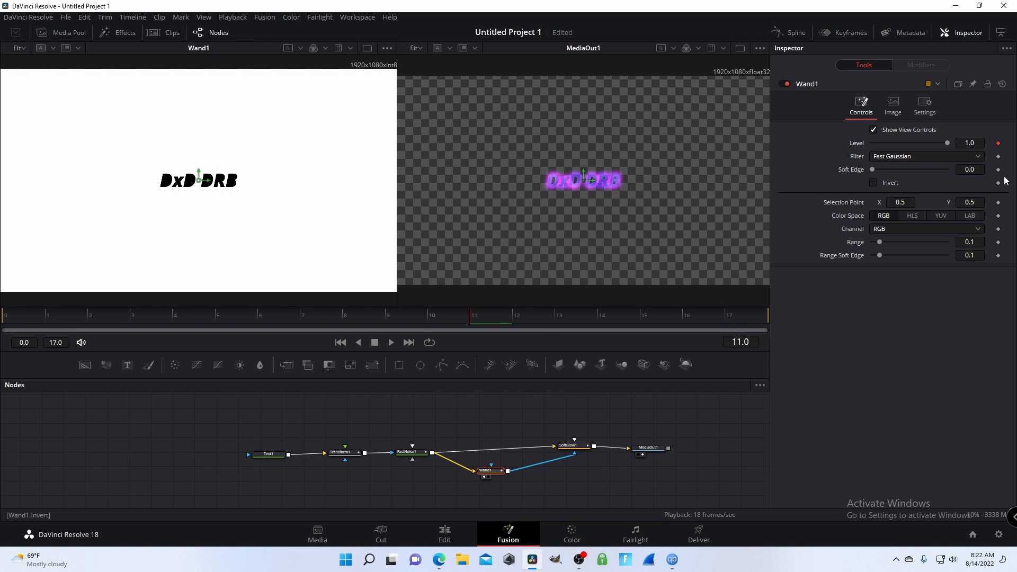
click(998, 156)
click(978, 157)
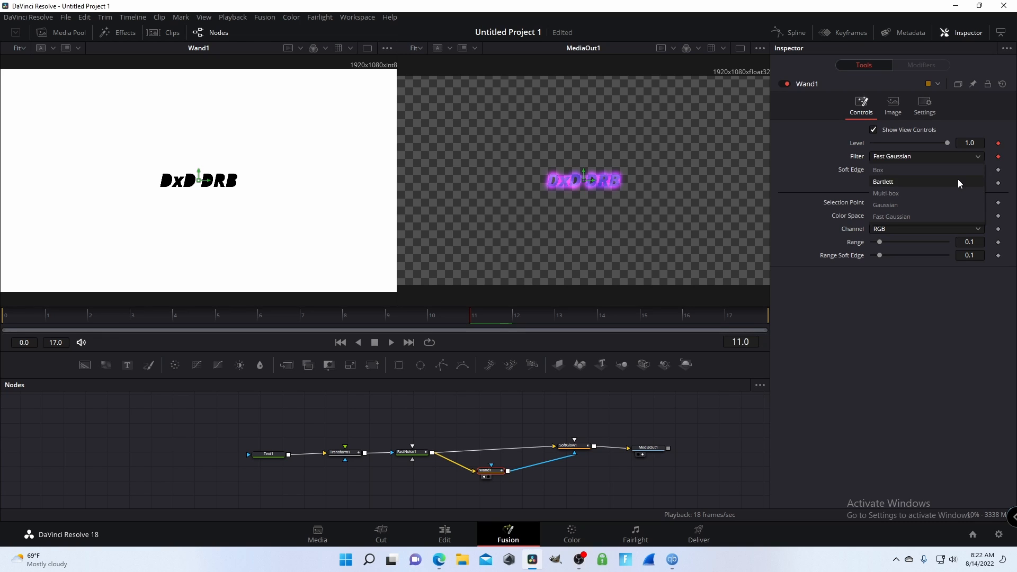
click(972, 155)
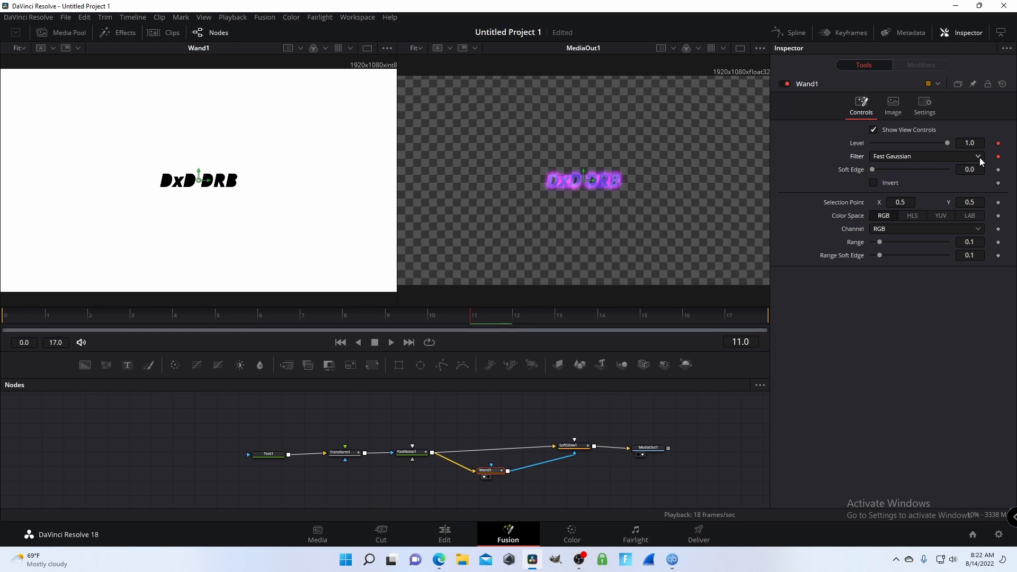
Step: Set the Wand's Soft Edge to 0.2 and invert the mask
drag(875, 169, 970, 169)
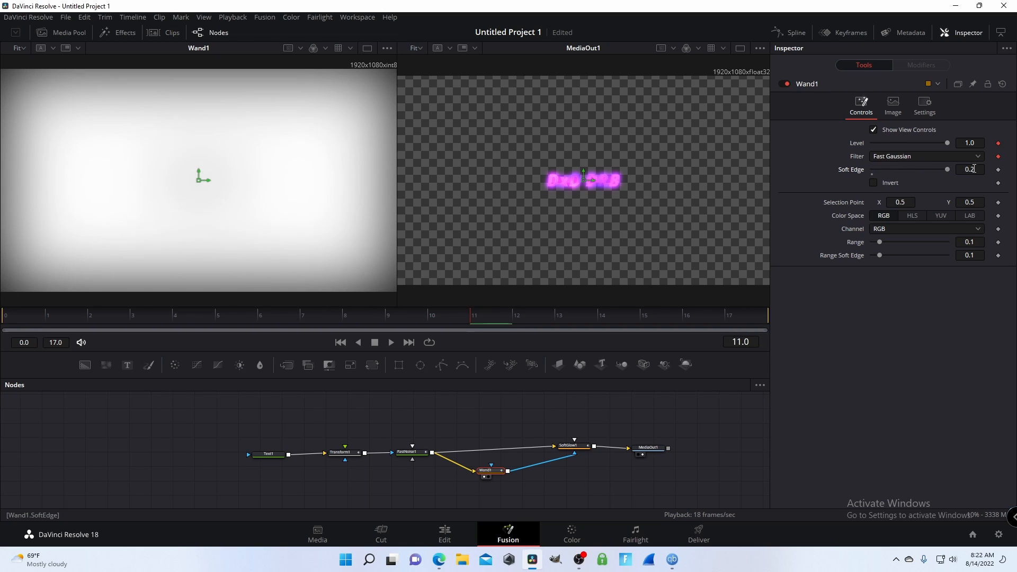
click(874, 182)
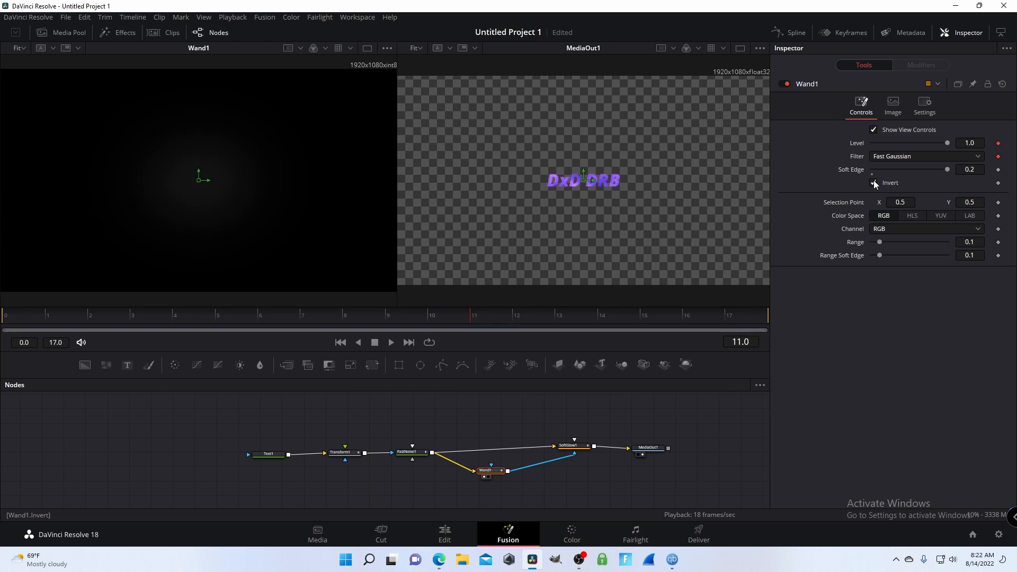
Step: Turn off the Wand's inversion and set Selection Point X to 0.537, Range to 0.0 and Range Soft Edge to 0.169
click(874, 182)
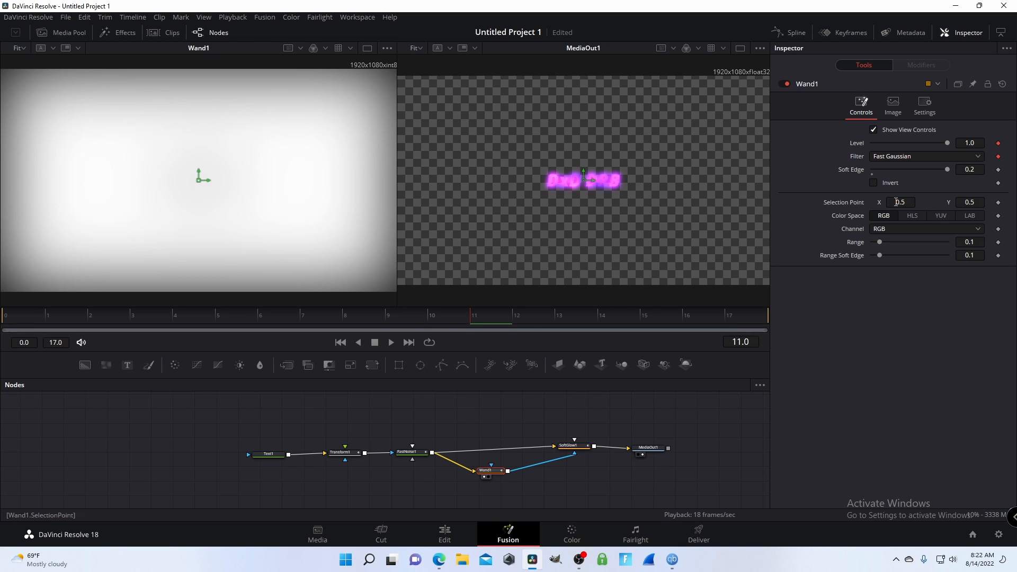
mouse_move(902, 202)
mouse_down()
mouse_move(926, 202)
mouse_move(903, 202)
mouse_up()
mouse_move(879, 243)
mouse_down()
mouse_move(943, 244)
mouse_move(866, 243)
mouse_move(921, 251)
mouse_move(883, 256)
mouse_up()
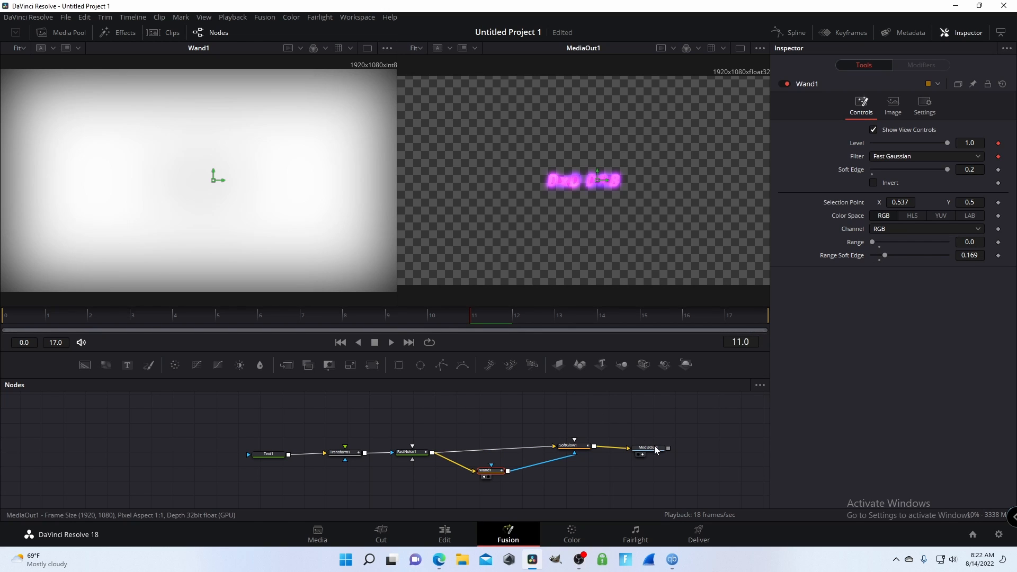
Step: Play the title animation from frame 0 and compare the Wand mask with the glow
drag(446, 320, 1, 240)
key(space)
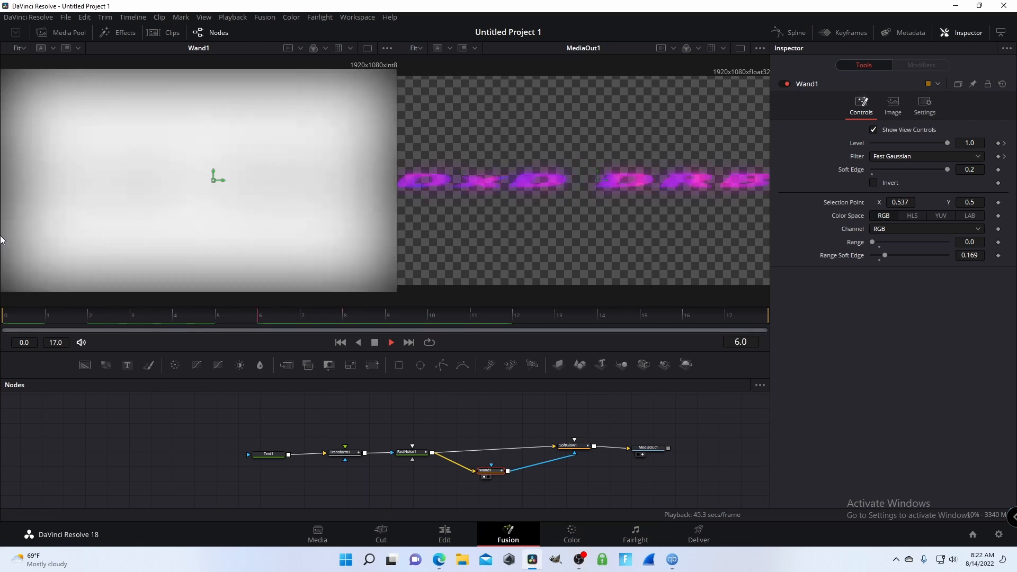
key(space)
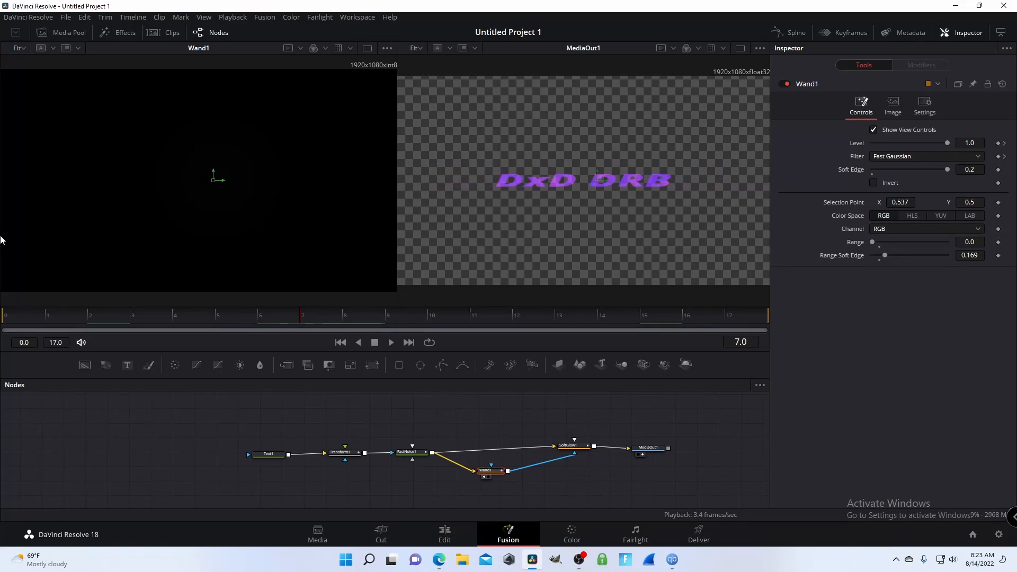
key(space)
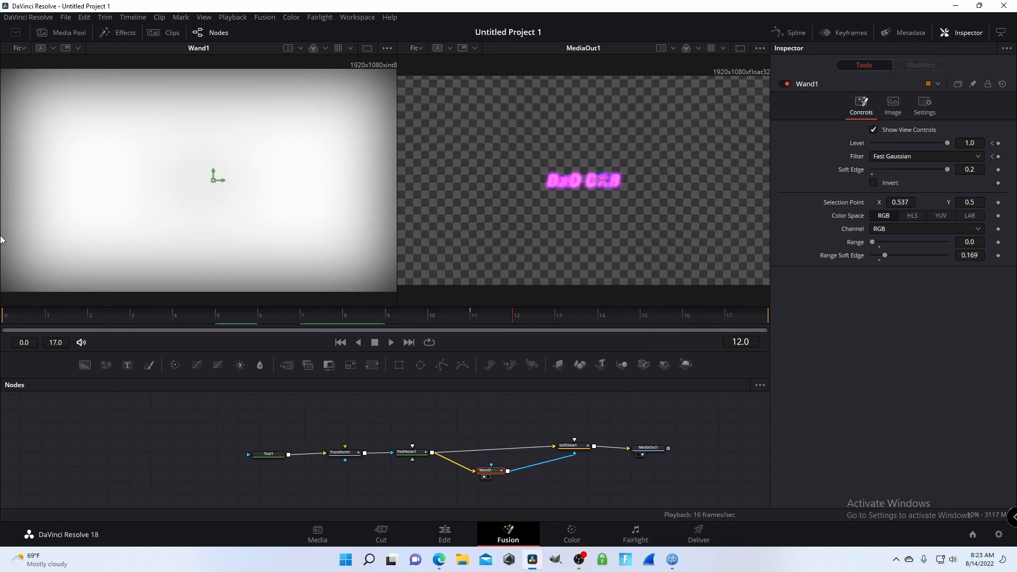
Step: Set the Wand's Level to 0.0 at the frame 11 keyframe with Soft Edge 0.2, and play the animation from frame 0
click(993, 143)
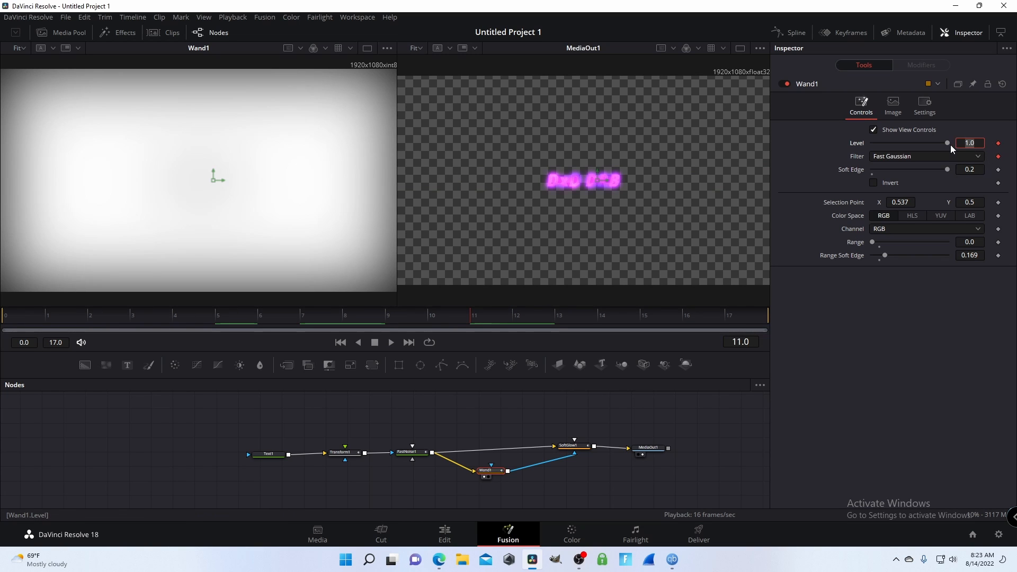
text(0)
key(Tab)
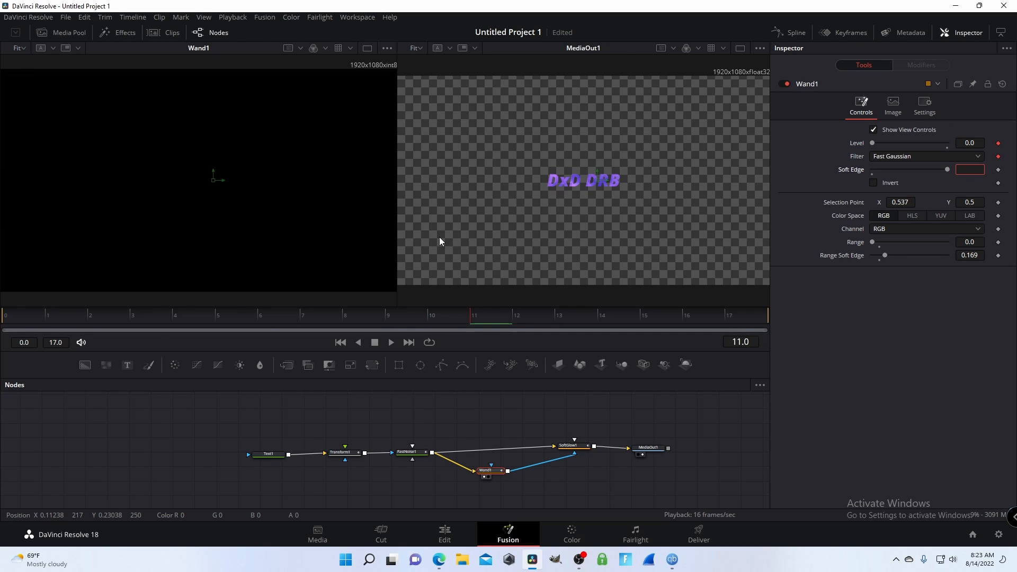
text(0.2)
key(Return)
drag(429, 317, 1, 334)
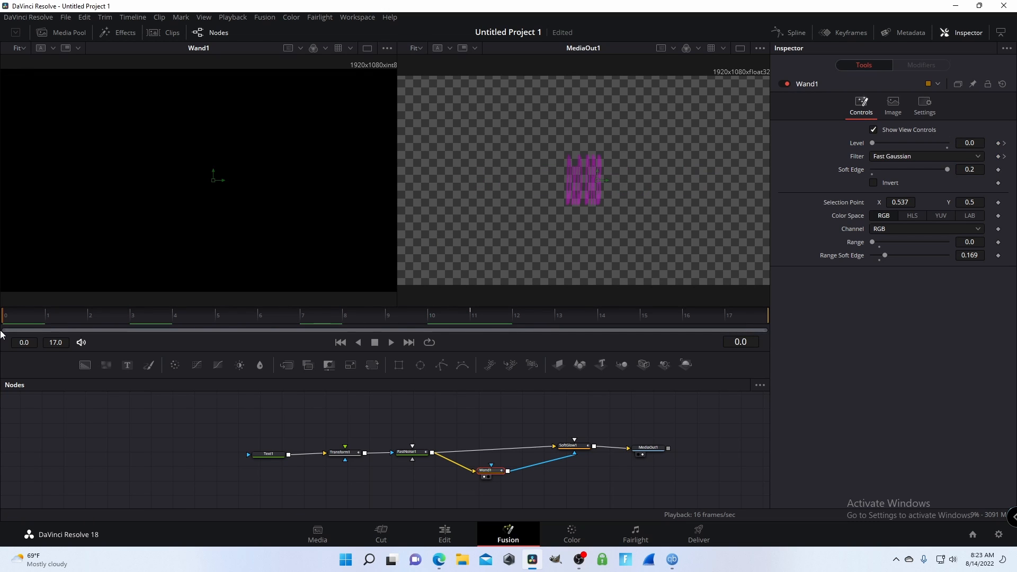
key(space)
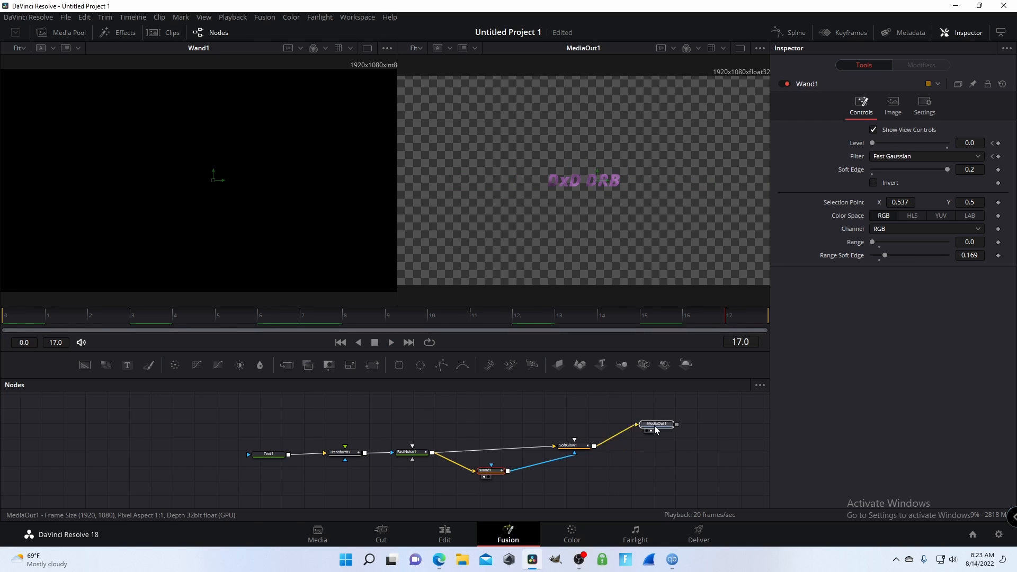
key(space)
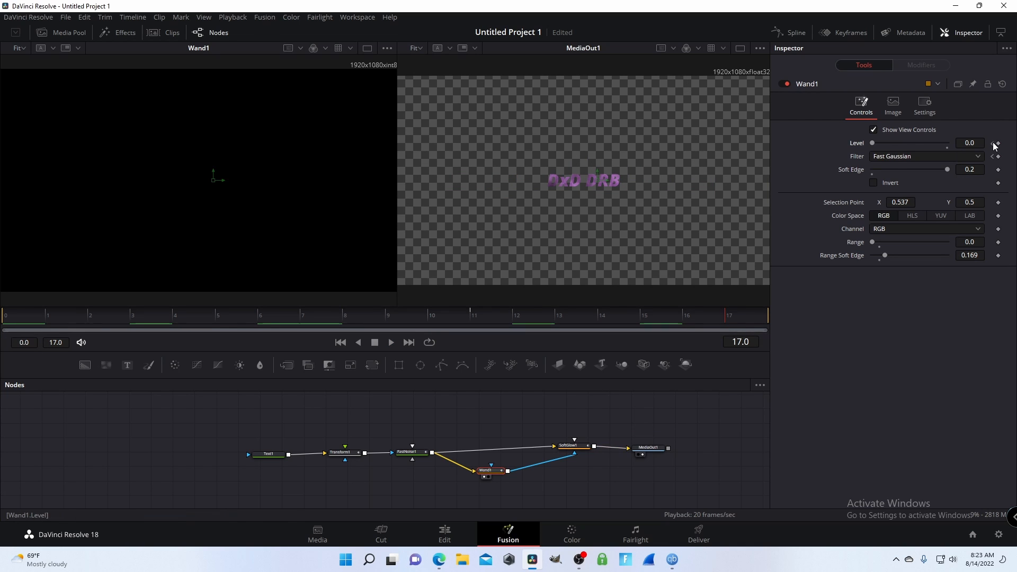
Step: Return to the Wand's Level keyframe at frame 11 and check the title at frames 12 and 14
click(999, 143)
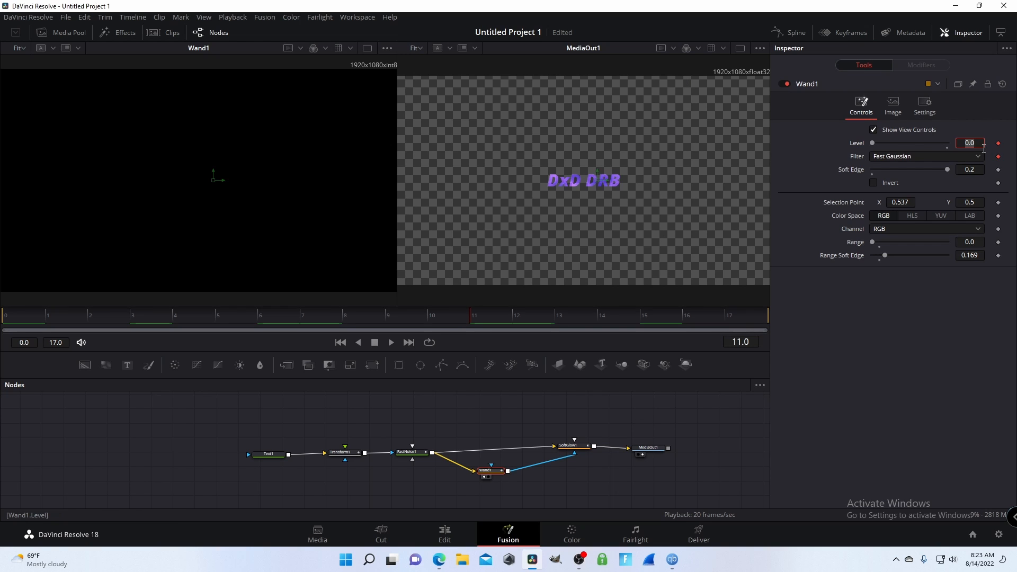
key(Tab)
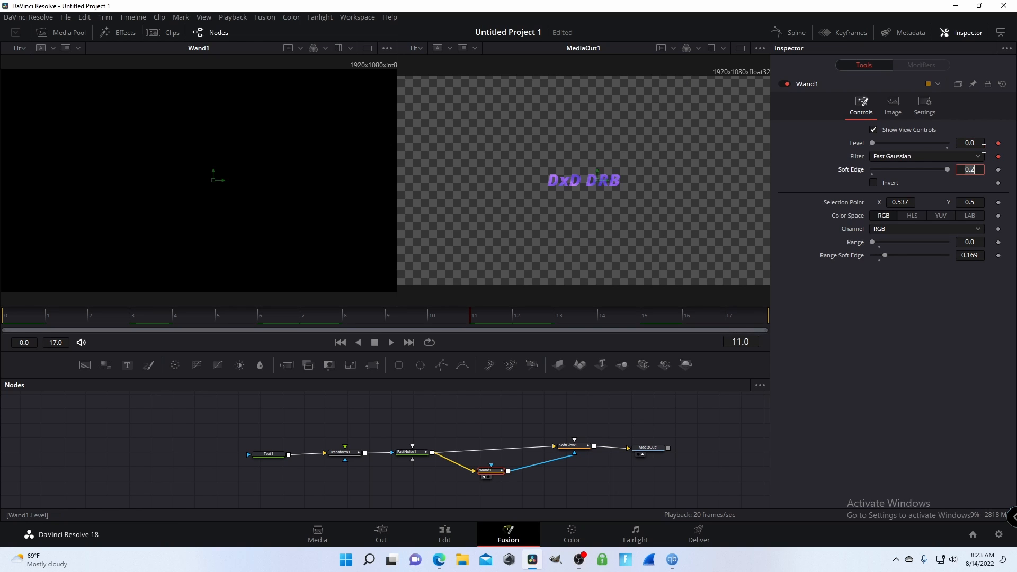
click(742, 341)
text(12)
key(Return)
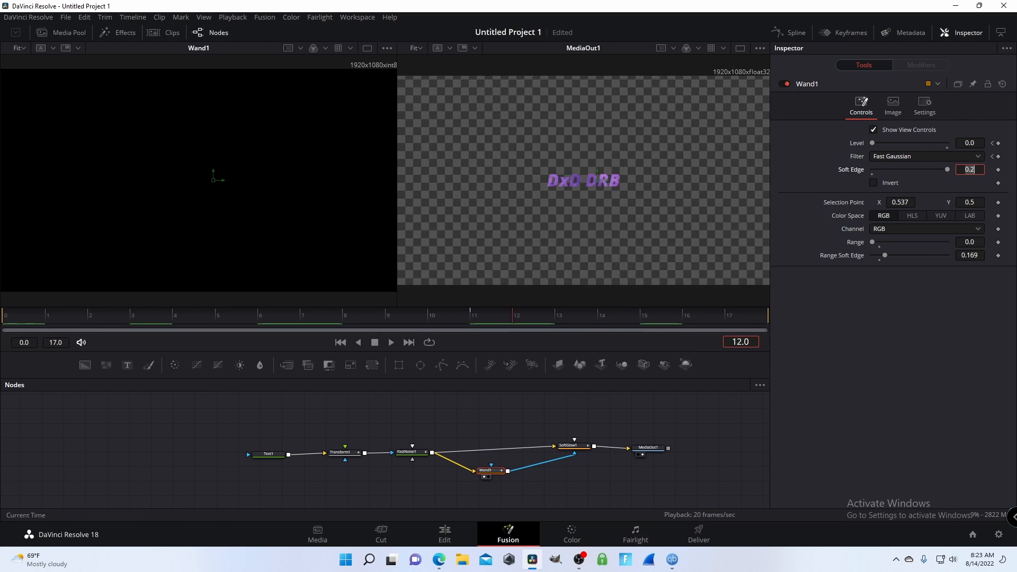
click(741, 341)
text(14)
key(Return)
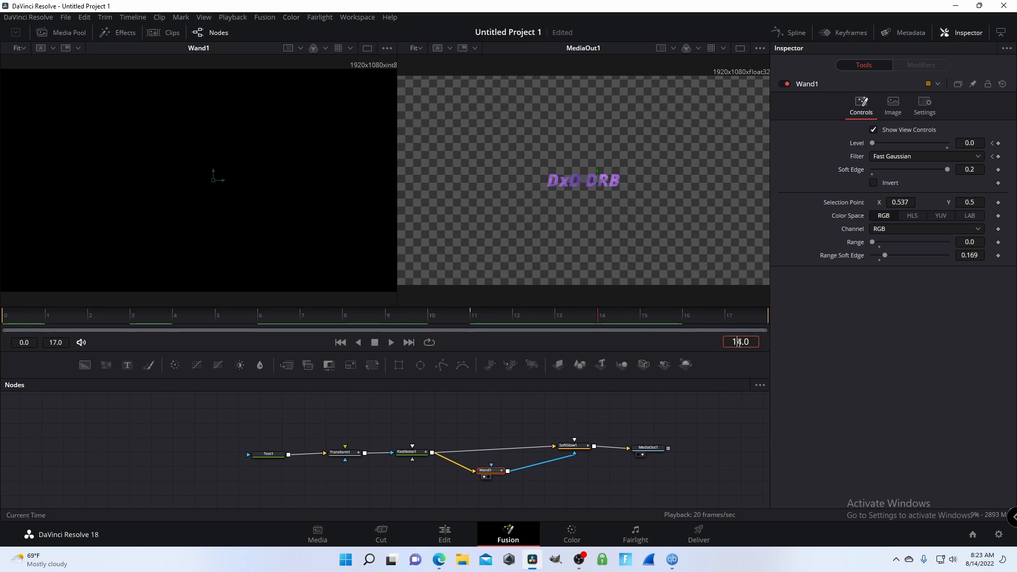
Step: Keyframe the Wand's Level at 1.0 on frame 17 and play the animation from frame 0
click(741, 342)
key(BackSpace)
text(7)
key(Return)
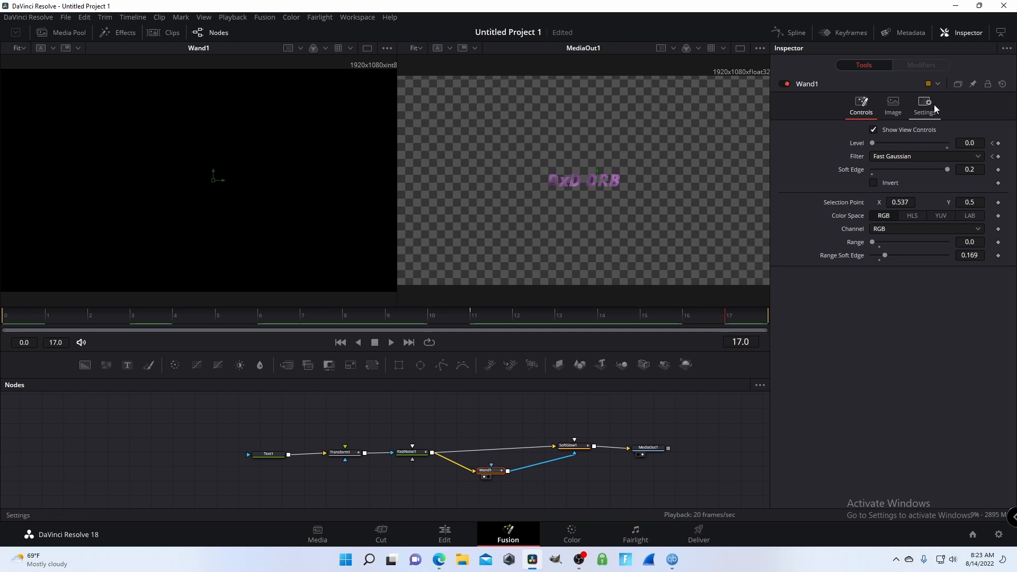
click(998, 143)
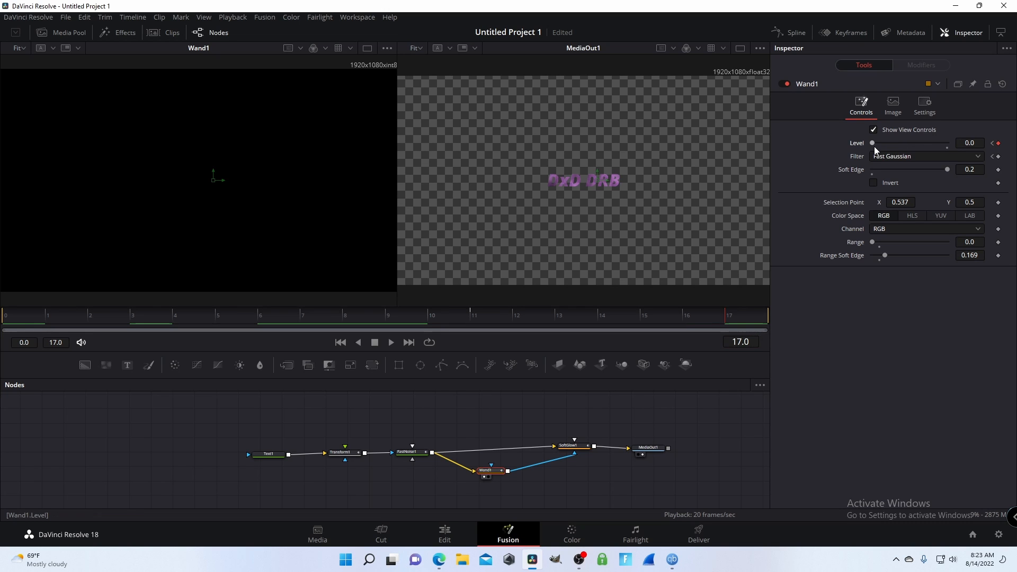
drag(900, 145, 948, 142)
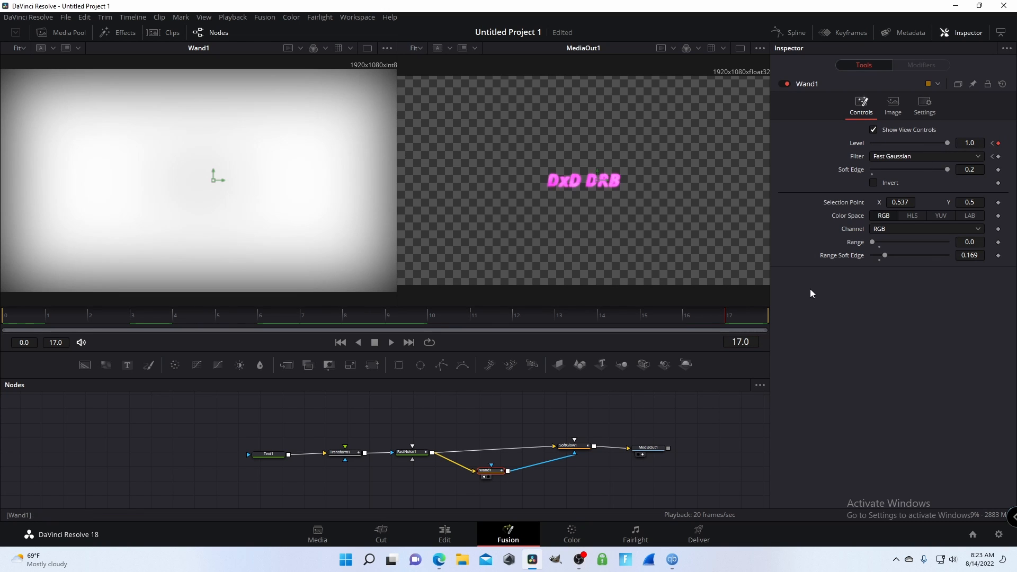
drag(726, 316, 4, 316)
key(space)
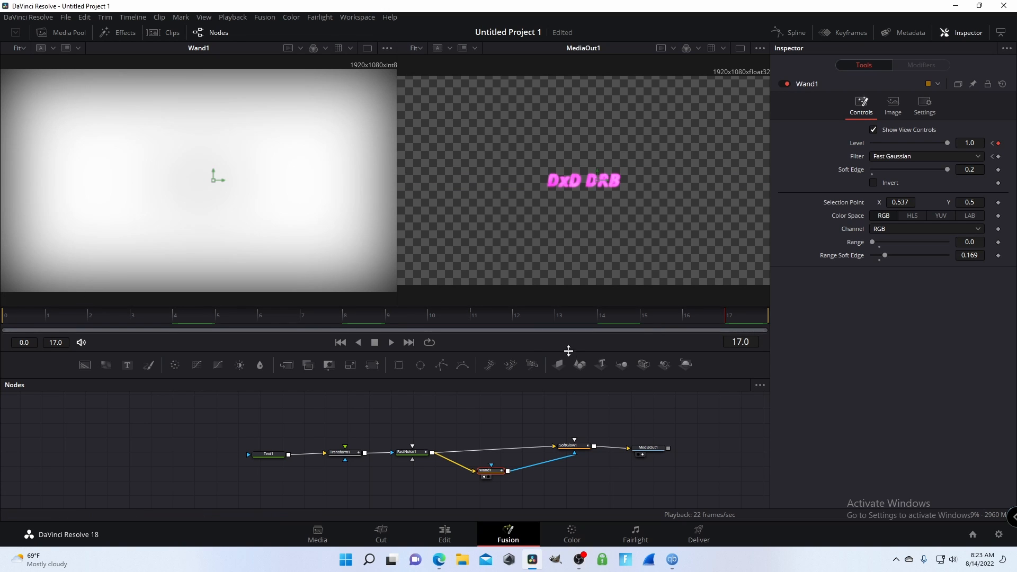
Step: Add an unconnected Blur node to the node graph near MediaOut
click(707, 430)
key(shift+space)
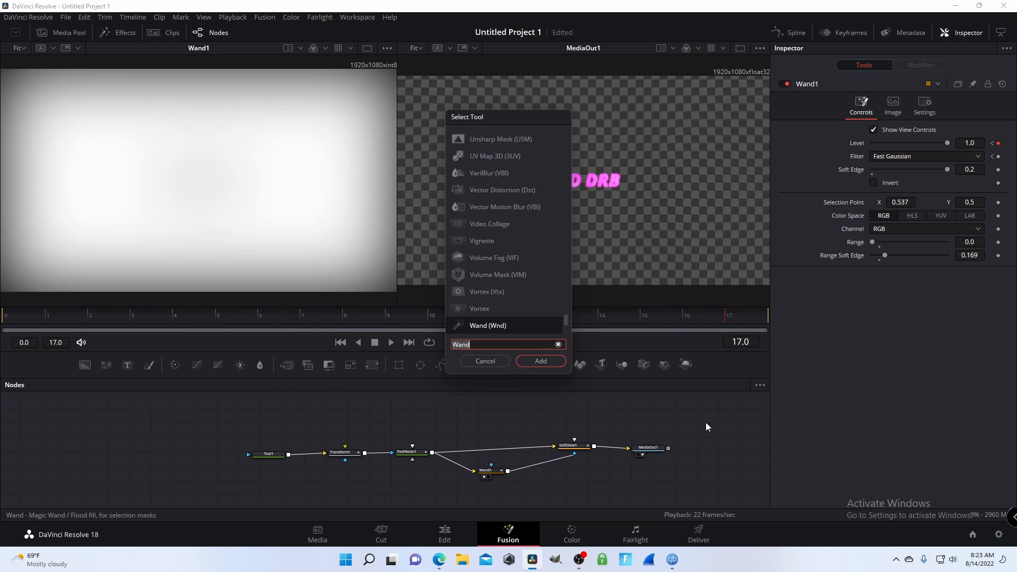
key(BackSpace)
text(n)
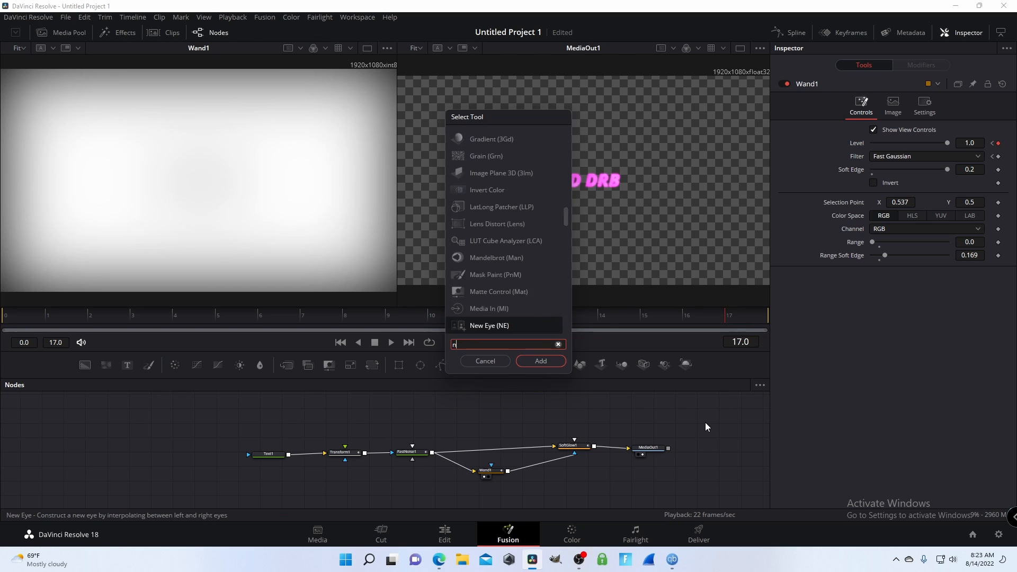
key(BackSpace)
text(blur)
key(Return)
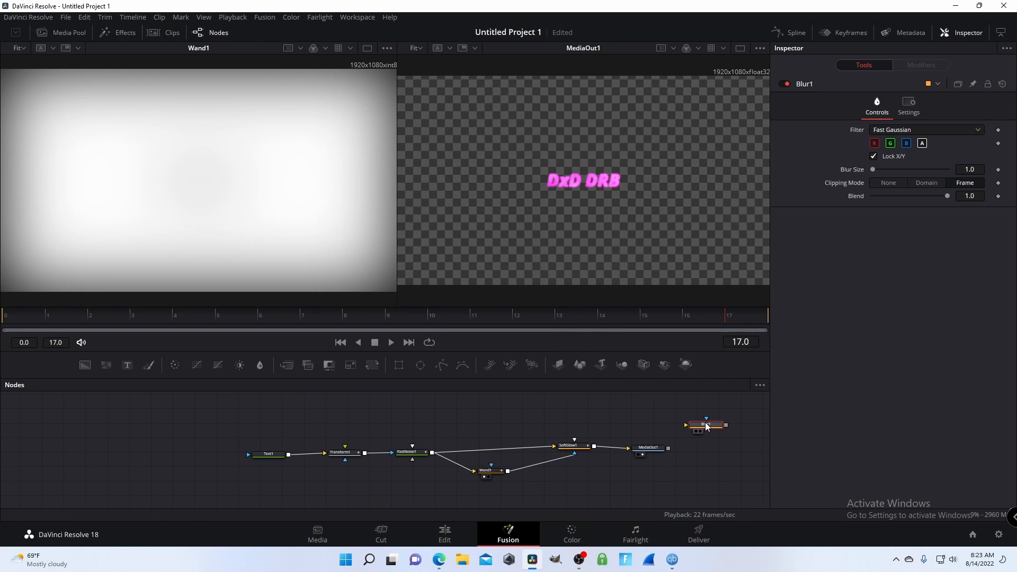
Step: Place the Blur node between Soft Glow and MediaOut, feed Soft Glow into it, and view the Blur in the second viewer
mouse_move(656, 451)
mouse_down()
mouse_move(708, 461)
mouse_move(630, 438)
mouse_move(654, 456)
mouse_up()
click(649, 443)
key(2)
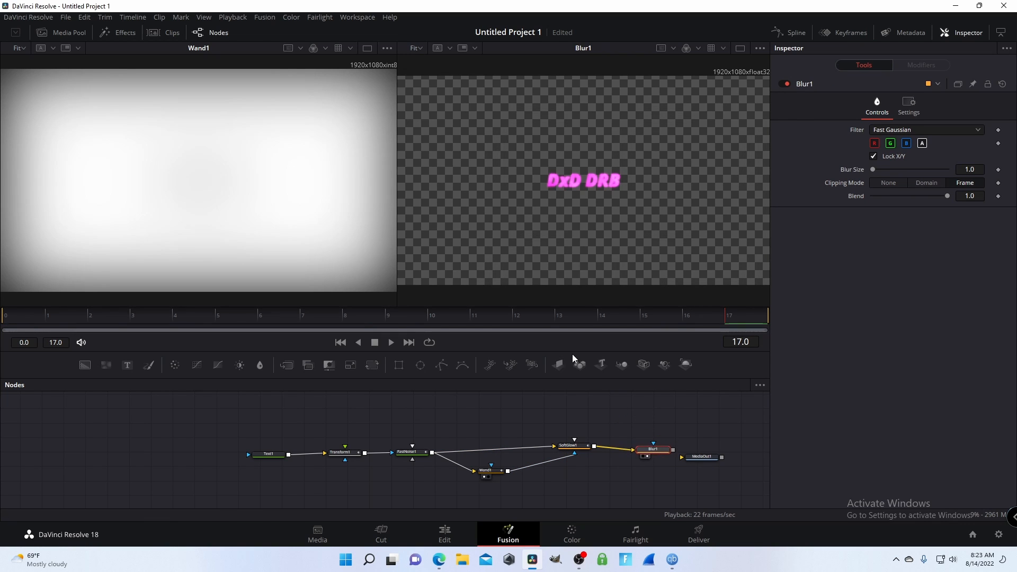
Step: Change the Blur node's filter to Gaussian and reduce its Blur Size to 0.0
click(723, 318)
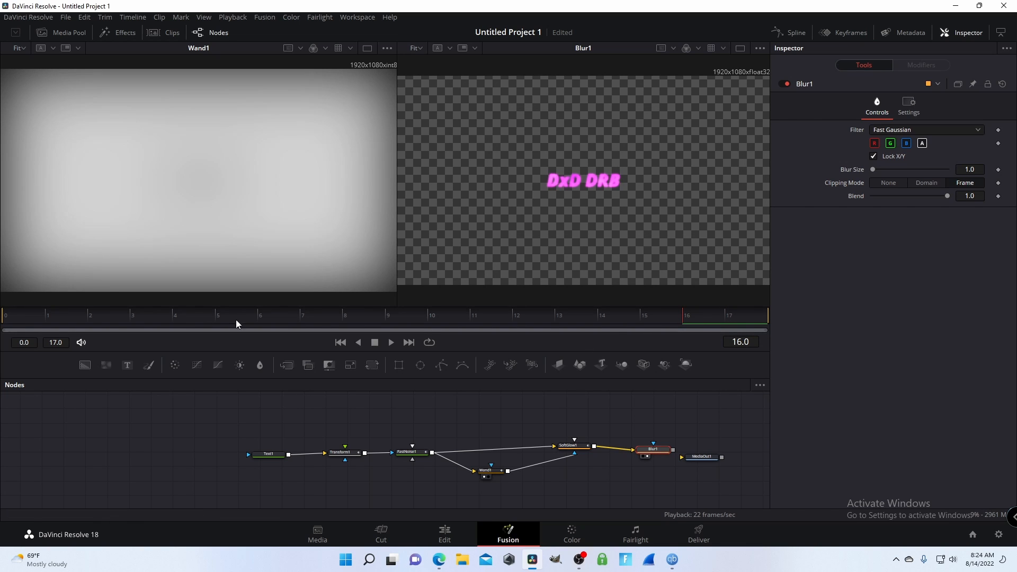
click(954, 129)
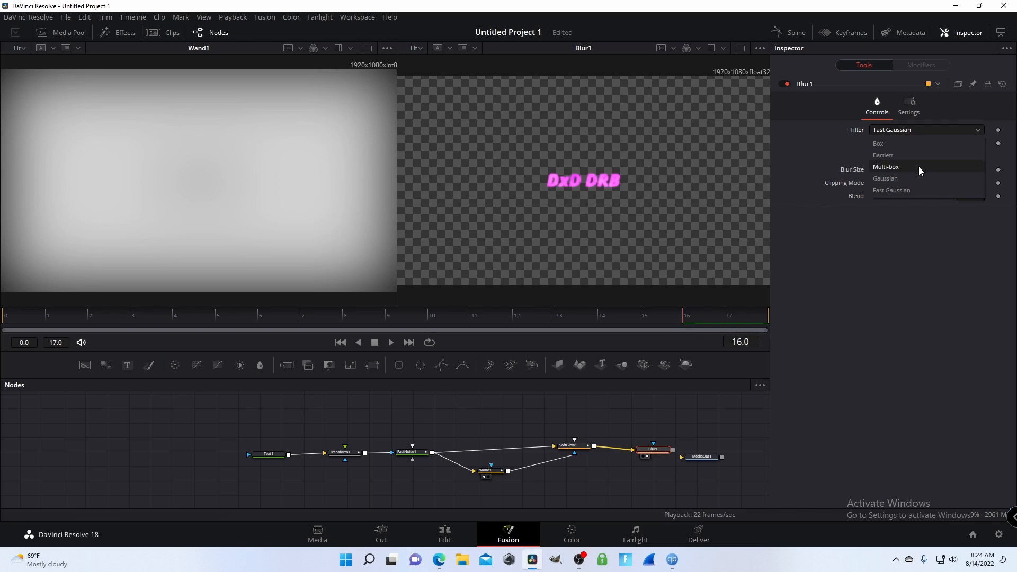
click(914, 176)
click(937, 131)
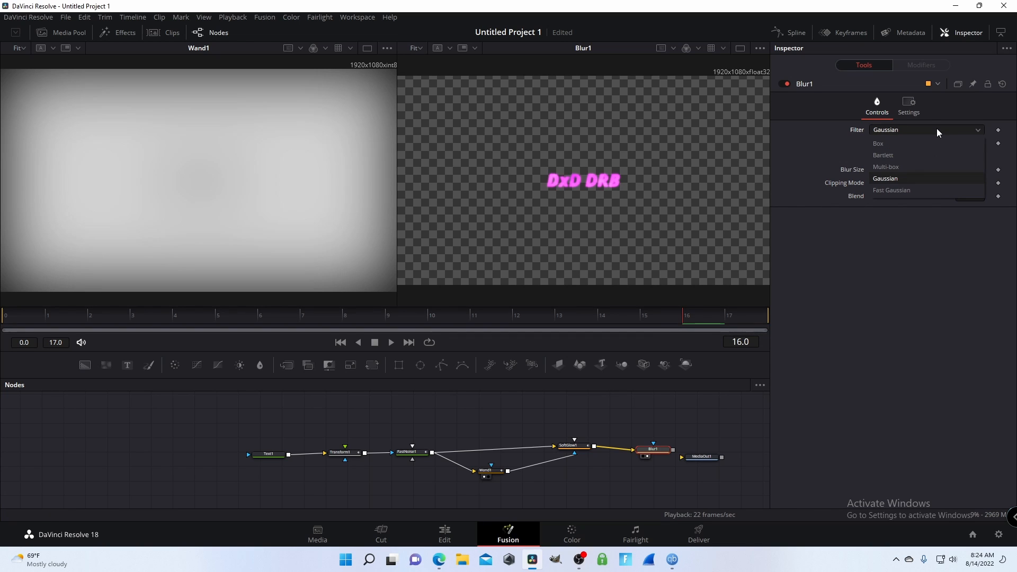
click(937, 128)
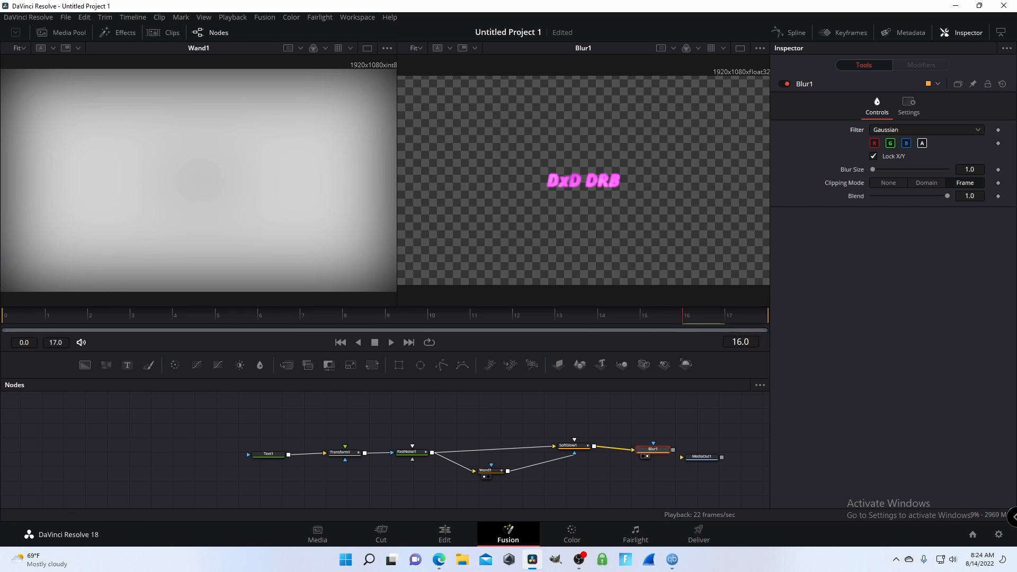
click(999, 170)
mouse_move(879, 169)
mouse_down()
mouse_move(948, 170)
mouse_move(864, 170)
mouse_up()
Step: Compare the title on frames 12 to 15, and keyframe the Blur Size at 0.0 on frame 12
click(683, 319)
click(591, 313)
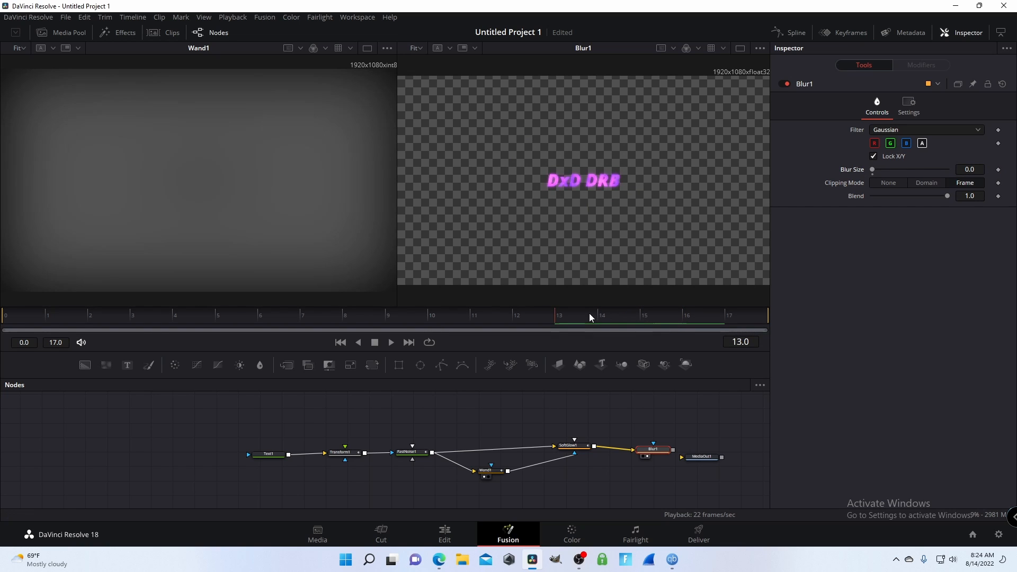
click(605, 317)
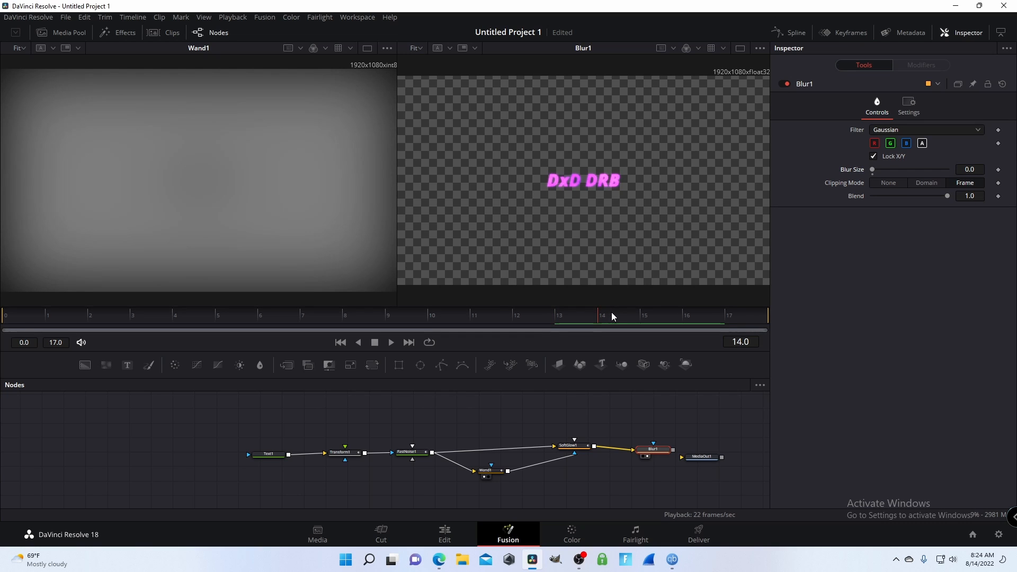
click(641, 316)
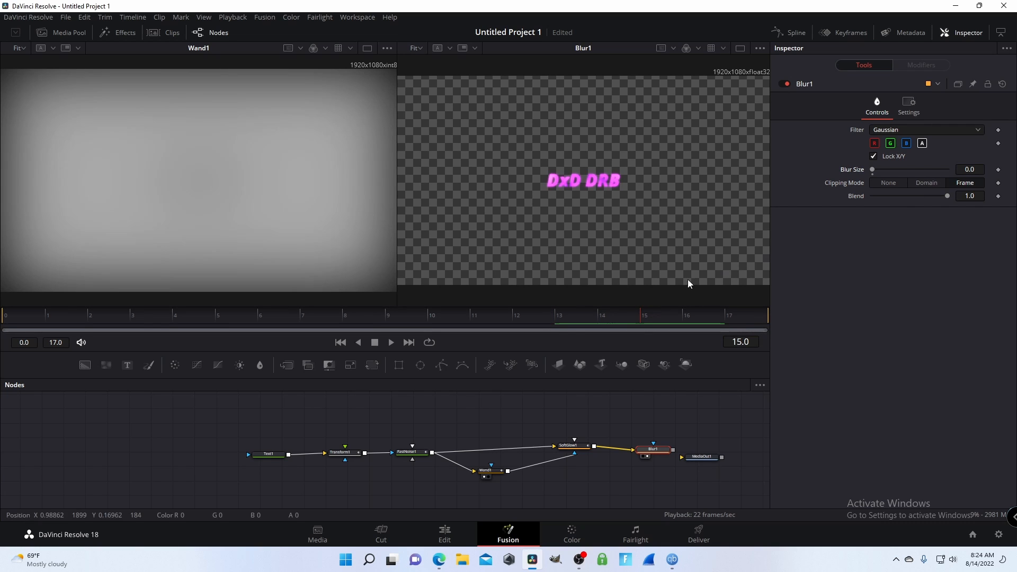
drag(640, 322, 530, 322)
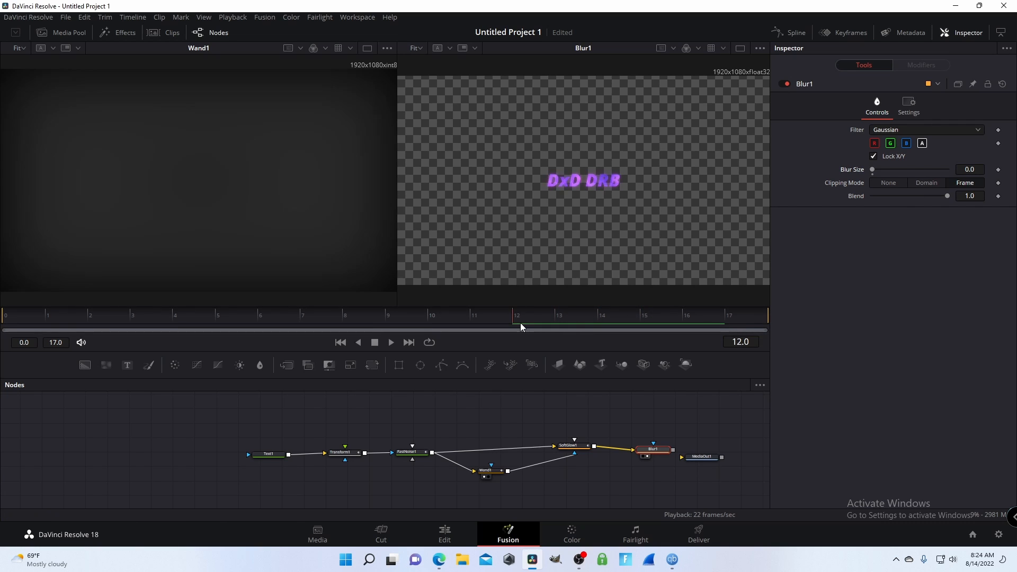
click(999, 170)
Step: Set the Blur Size to 100.0 on frame 17 and play the animation from the start
drag(510, 317, 775, 318)
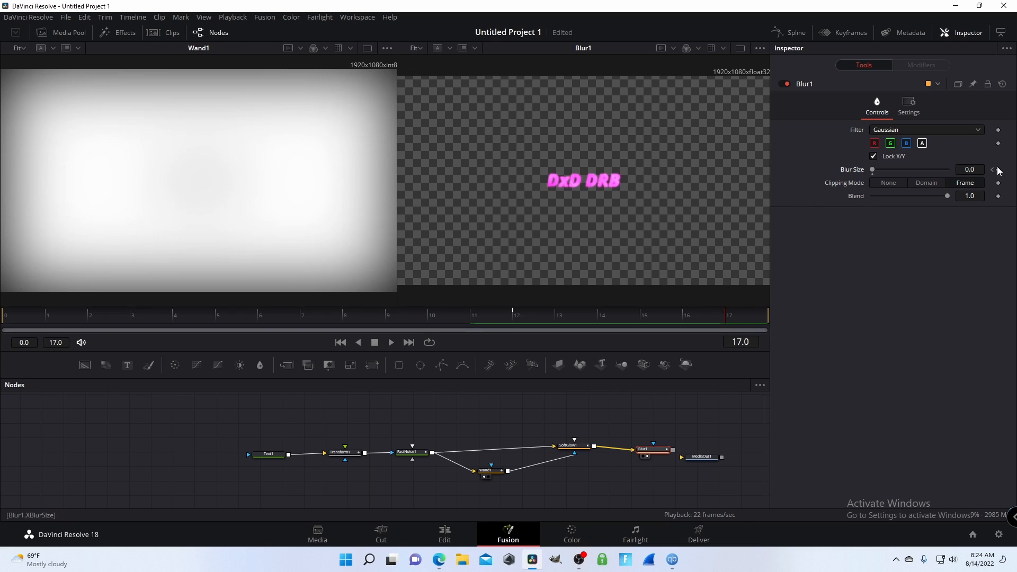
drag(875, 170, 964, 171)
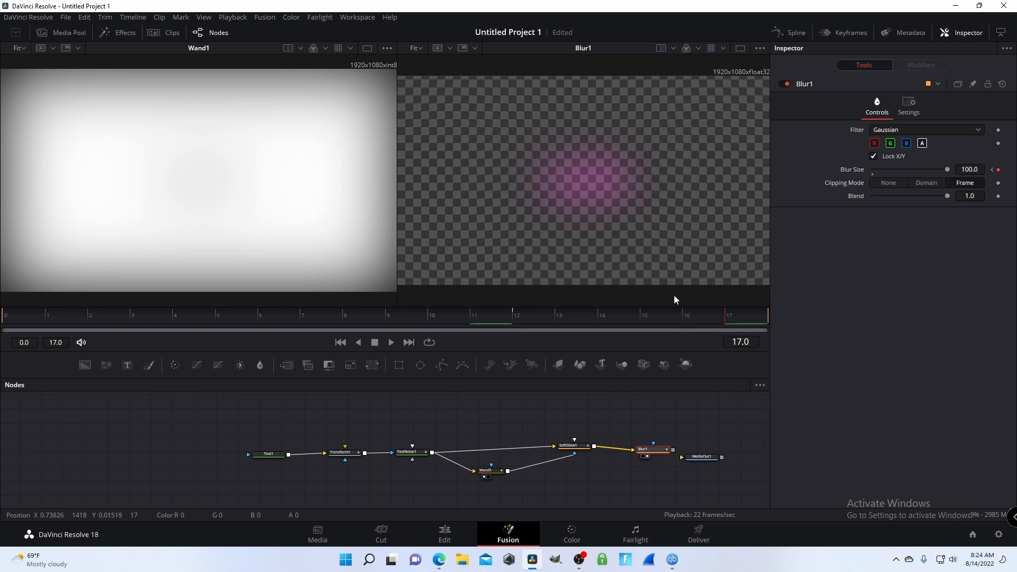
drag(746, 313, 32, 313)
key(space)
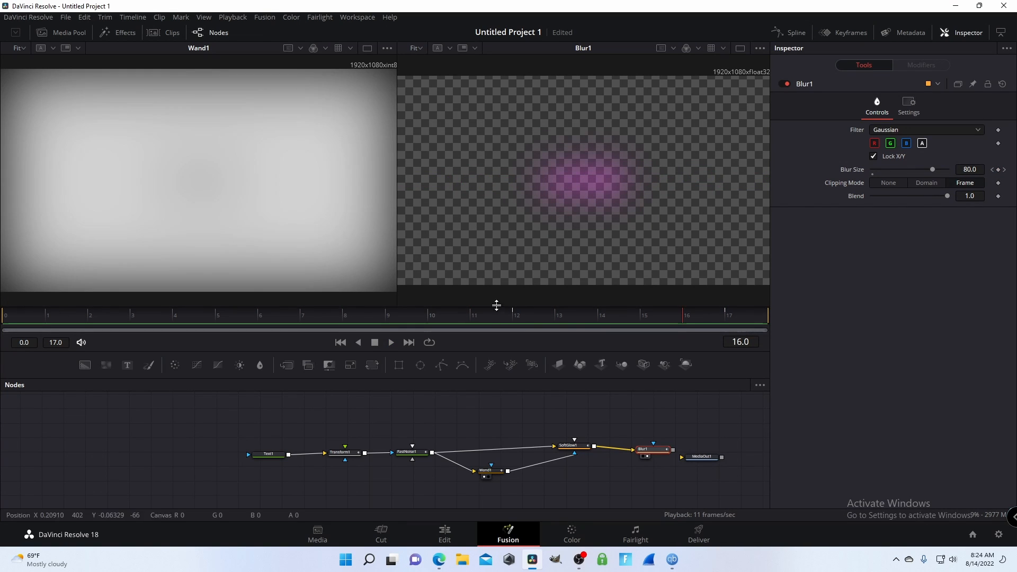
Step: Lower the Blur Size on frame 17 to 28.9 and review the blur animation
drag(681, 315, 571, 320)
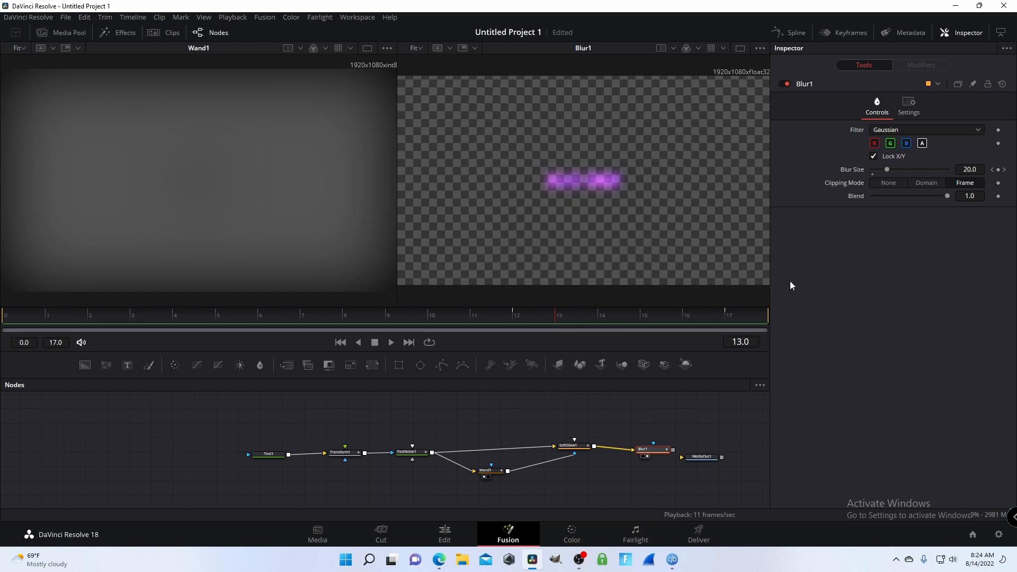
click(993, 170)
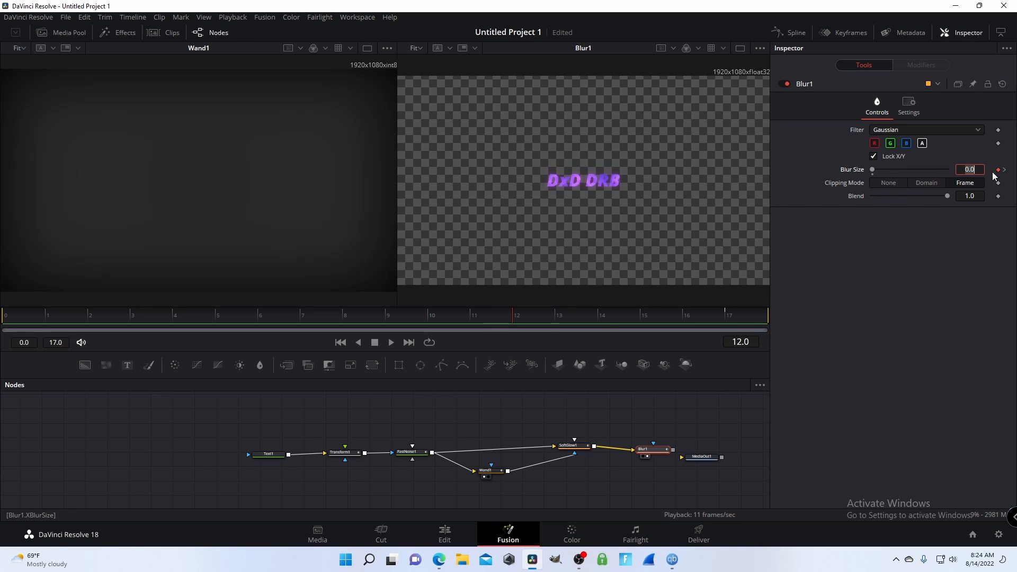
click(1005, 170)
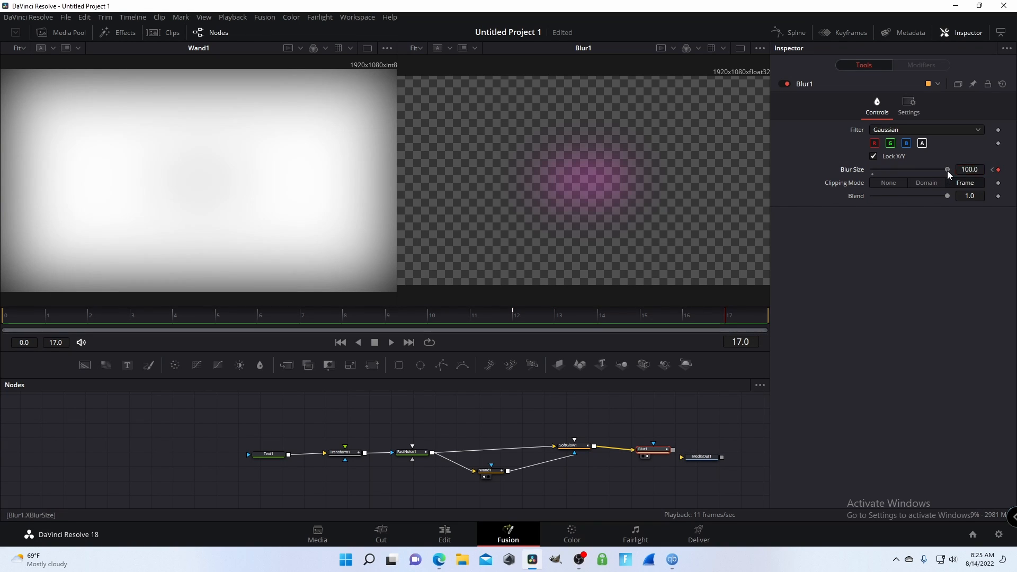
drag(947, 170, 895, 172)
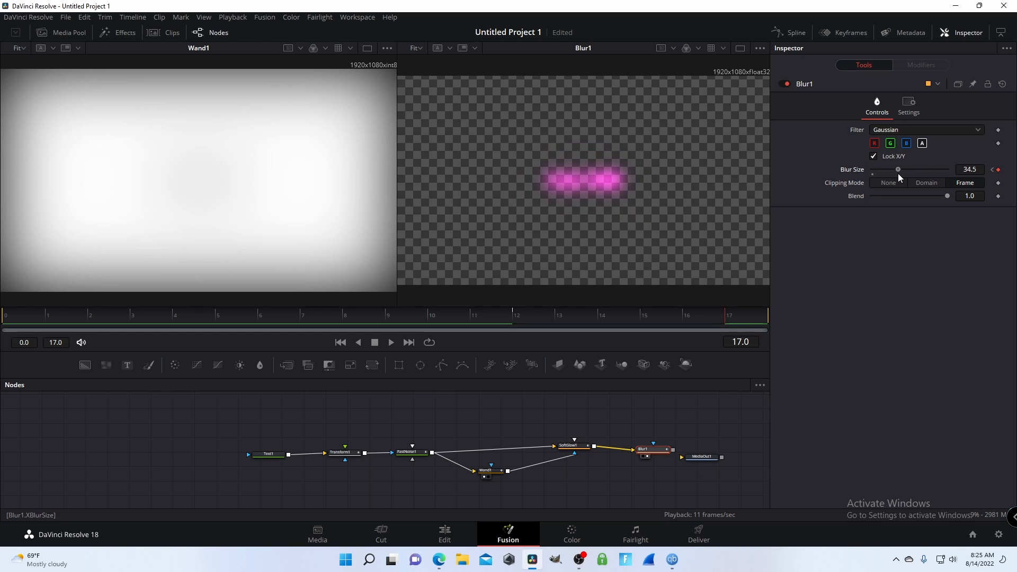
drag(580, 324, 757, 326)
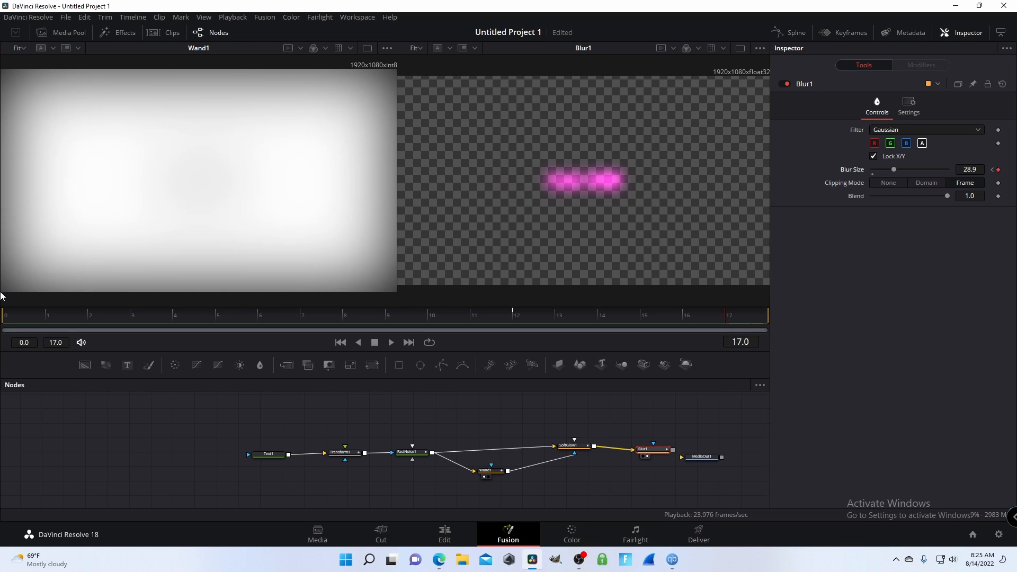
Step: Feed the Blur node into MediaOut and shift MediaOut slightly away from the Blur node
key(ctrl+s)
click(707, 450)
mouse_move(714, 458)
mouse_down()
mouse_move(724, 444)
mouse_move(707, 436)
mouse_move(695, 445)
mouse_move(704, 460)
mouse_up()
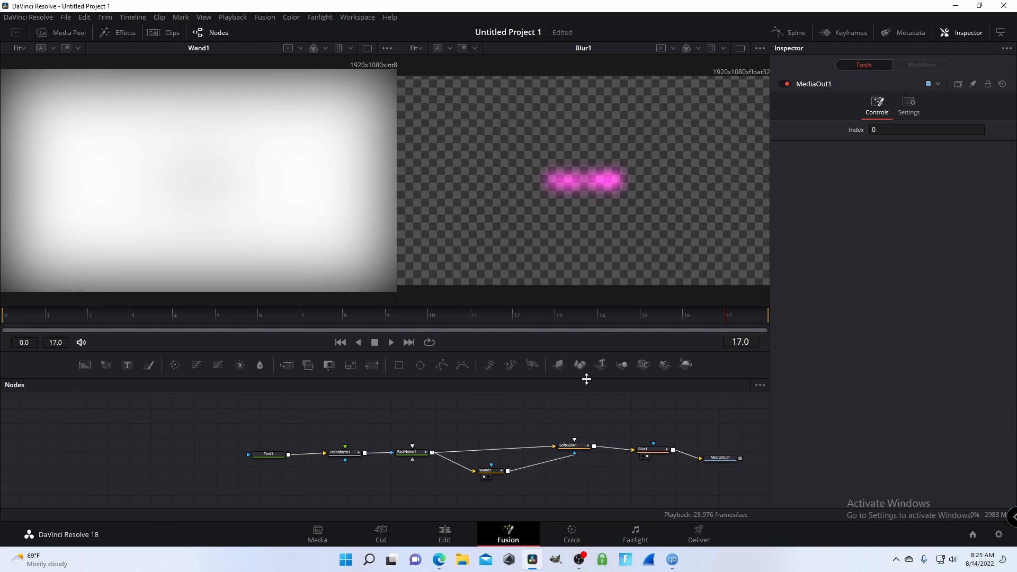
mouse_move(735, 320)
mouse_down()
mouse_move(84, 343)
mouse_move(393, 310)
mouse_move(336, 313)
mouse_move(303, 318)
mouse_move(810, 295)
mouse_up()
Step: Try a short fade-out at the end of the Fusion Composition clip on the Edit page and return to Fusion
click(445, 533)
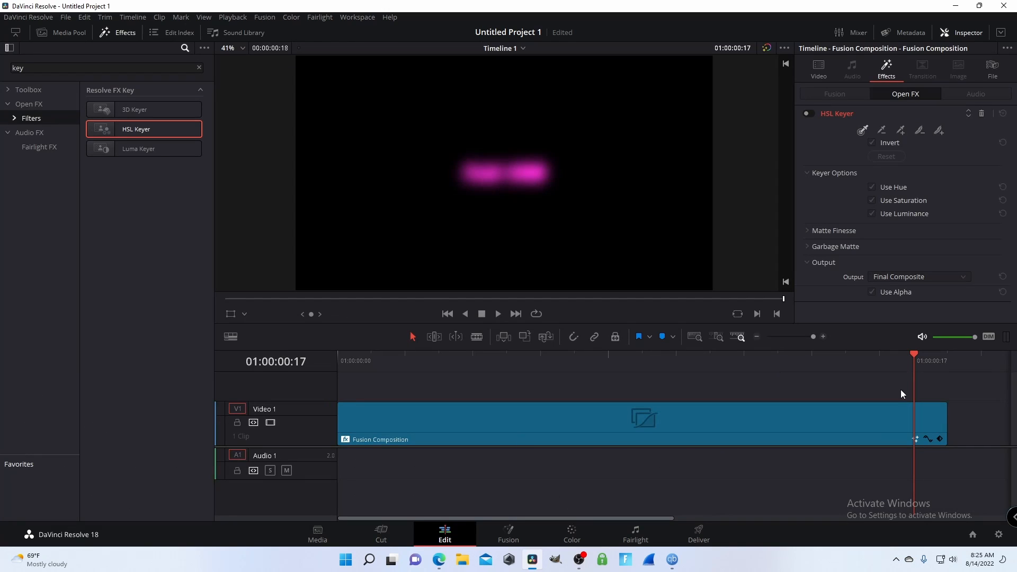
drag(946, 404, 921, 394)
drag(912, 359, 847, 357)
key(shift+5)
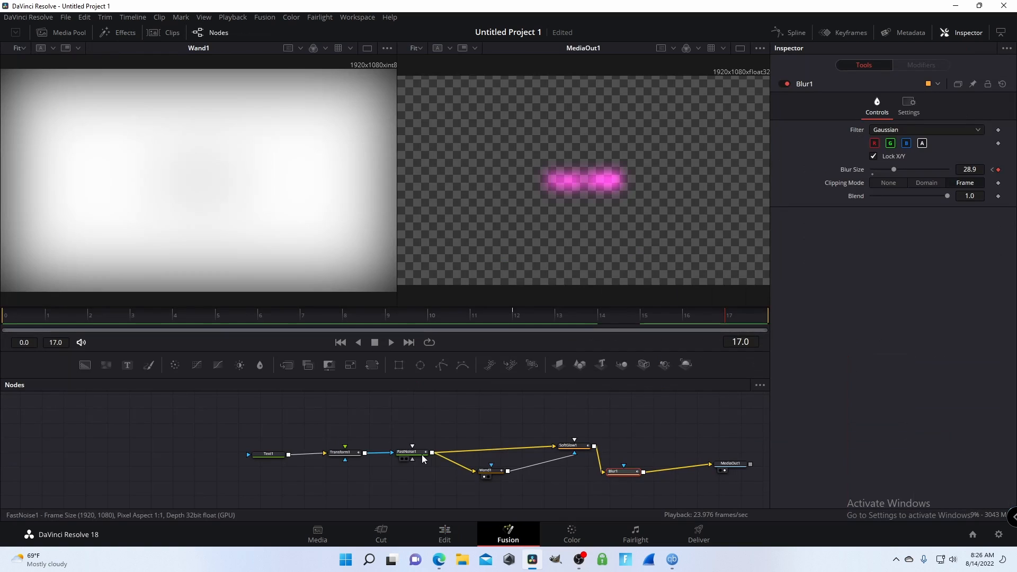
Step: Keyframe the Transform node's Position X at -0.445 on frame 15
click(342, 452)
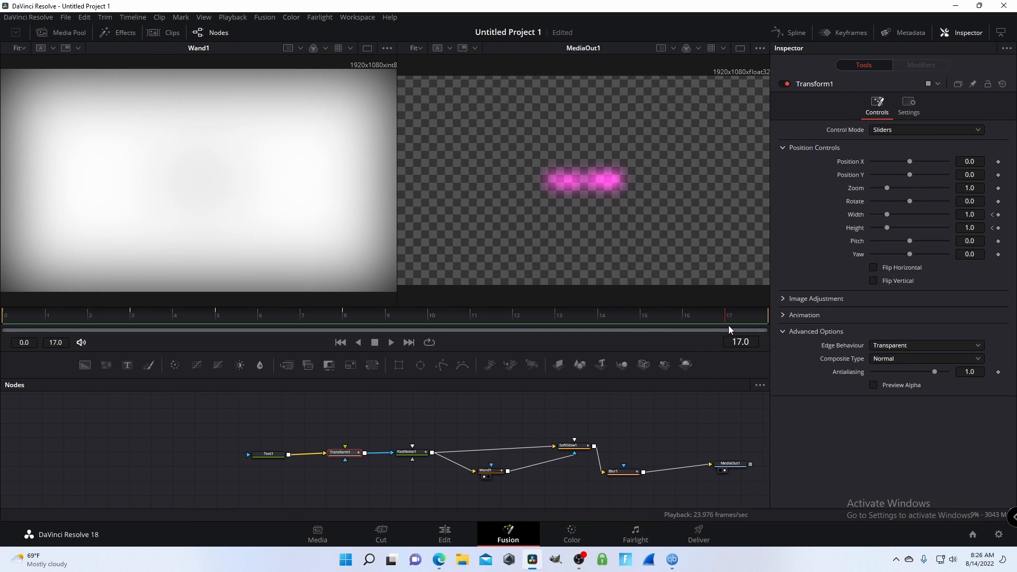
drag(769, 317, 651, 317)
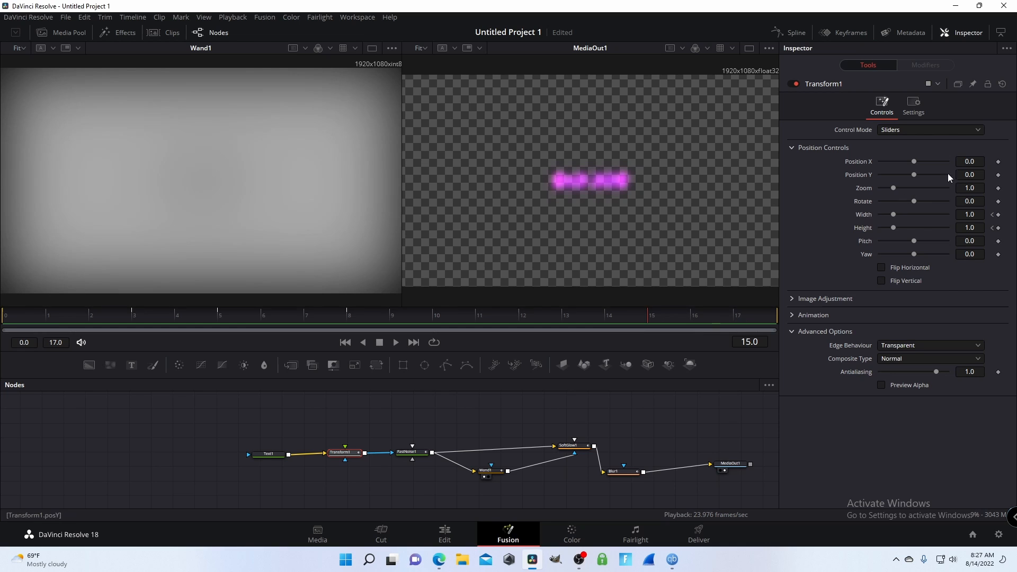
click(999, 162)
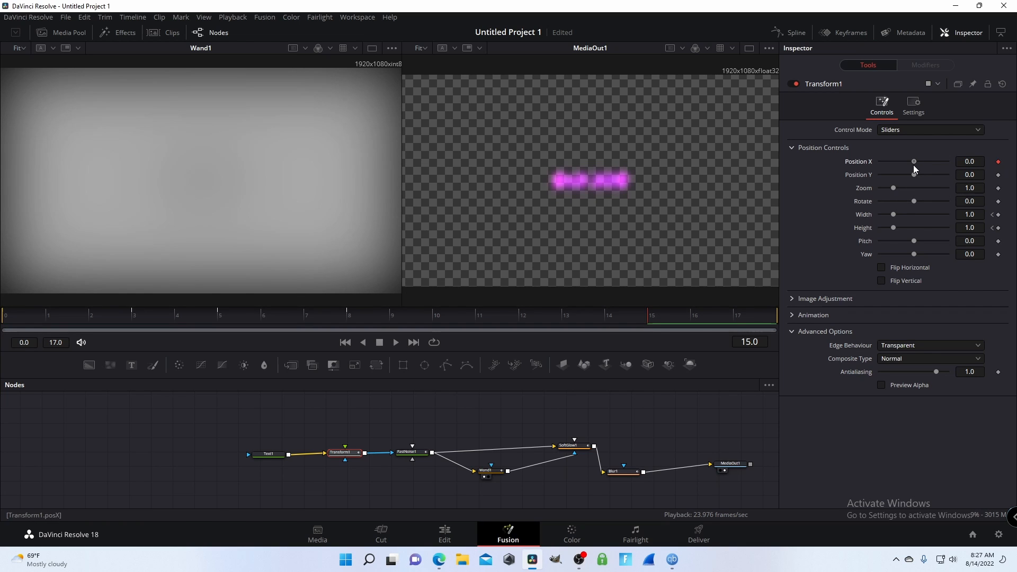
drag(913, 164, 883, 167)
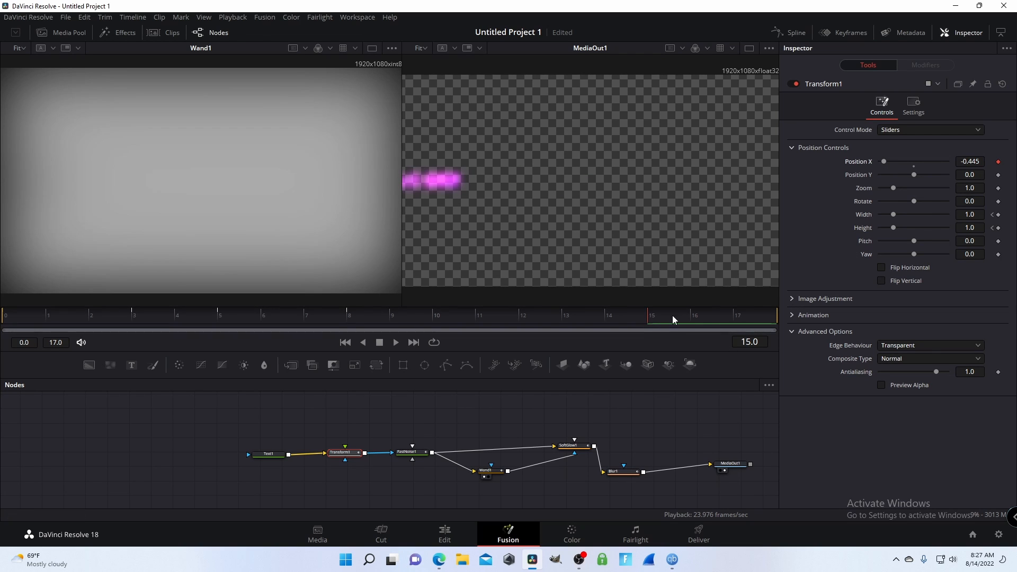
Step: Keyframe the Transform node's Position X at 0.5 on frame 17
drag(672, 316, 765, 315)
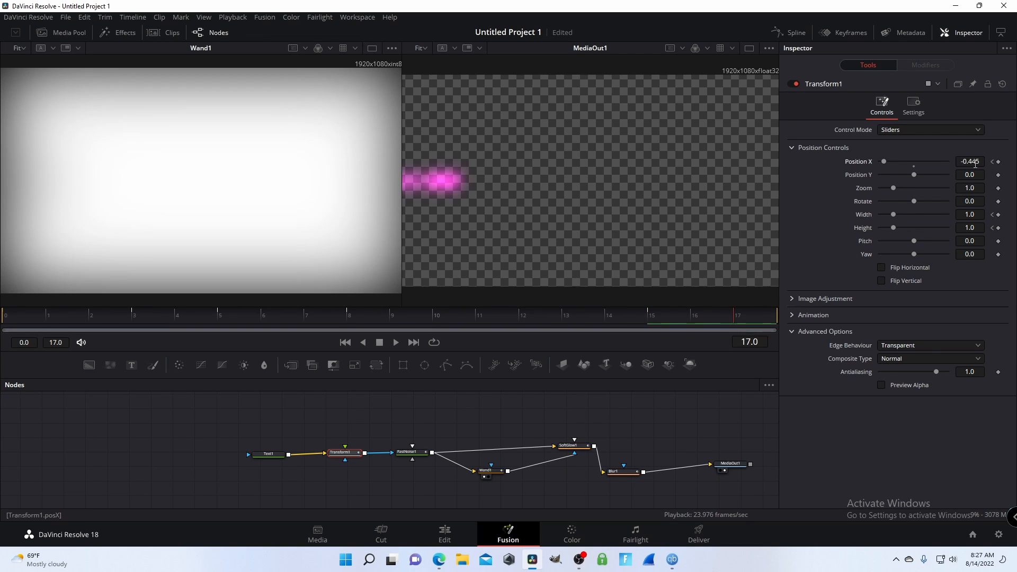
click(999, 162)
drag(886, 165, 973, 165)
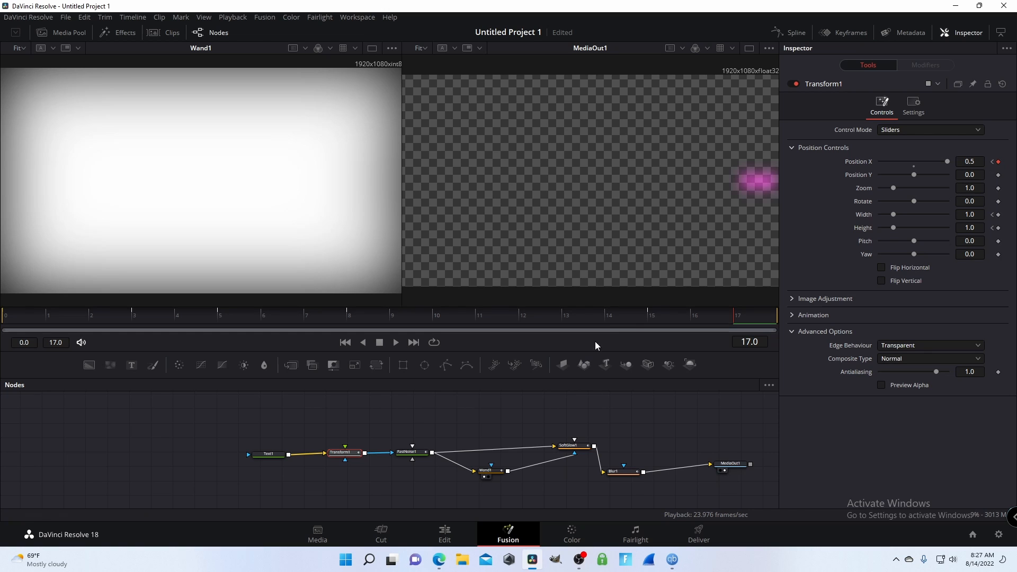
Step: Review the sideways motion of the text and reset the Transform node's Position X, removing its keyframes
drag(733, 318, 486, 312)
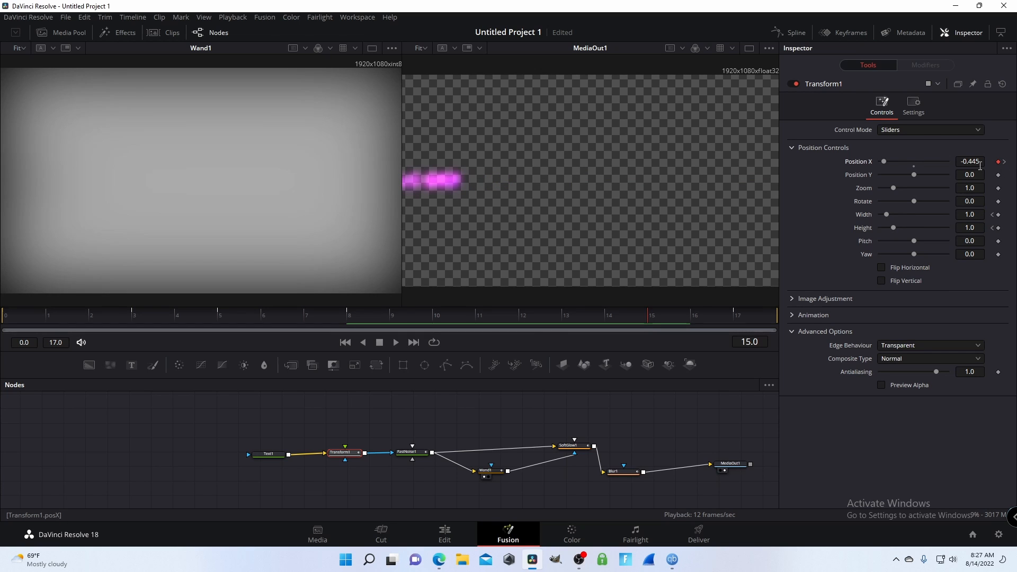
click(640, 317)
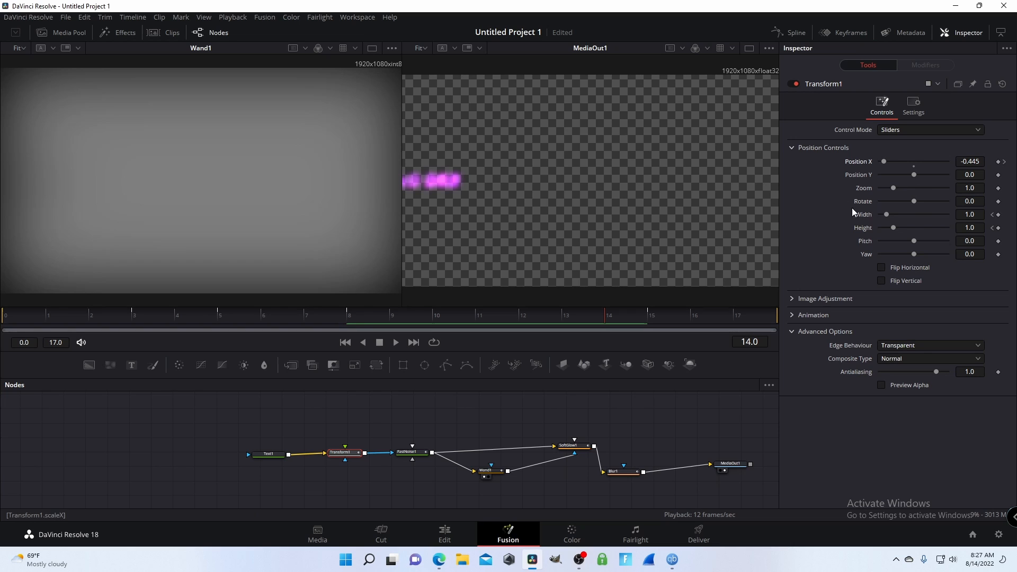
click(1004, 161)
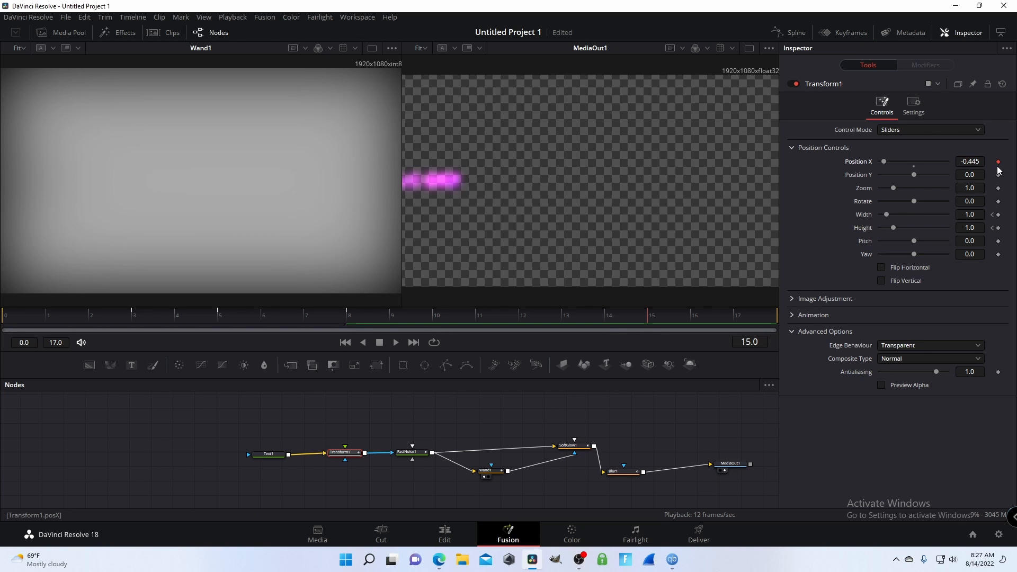
double_click(872, 164)
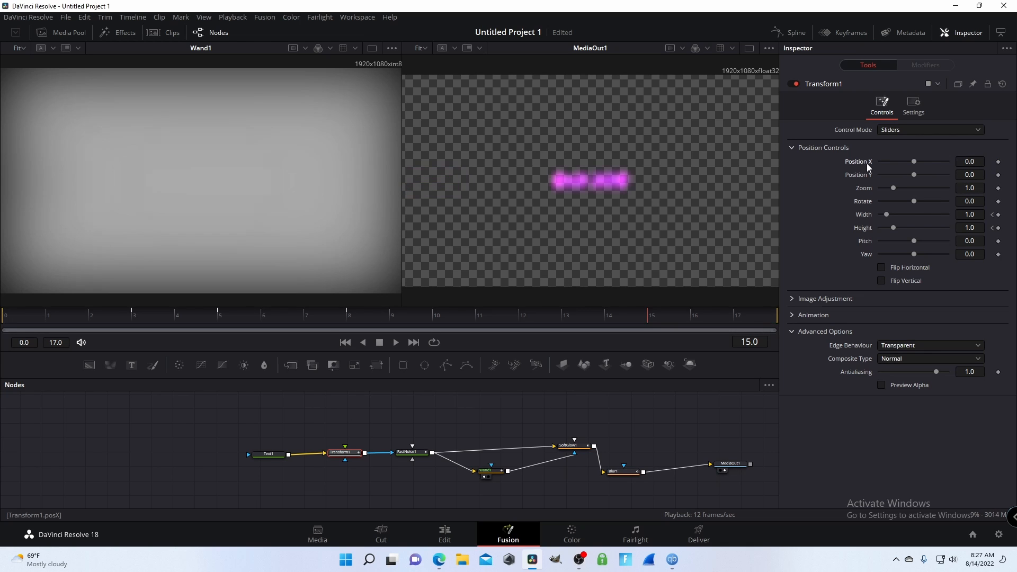
Step: Keyframe the Transform node's Position X at 0.0 on frame 14 and -0.109 on frame 15
click(633, 314)
click(999, 162)
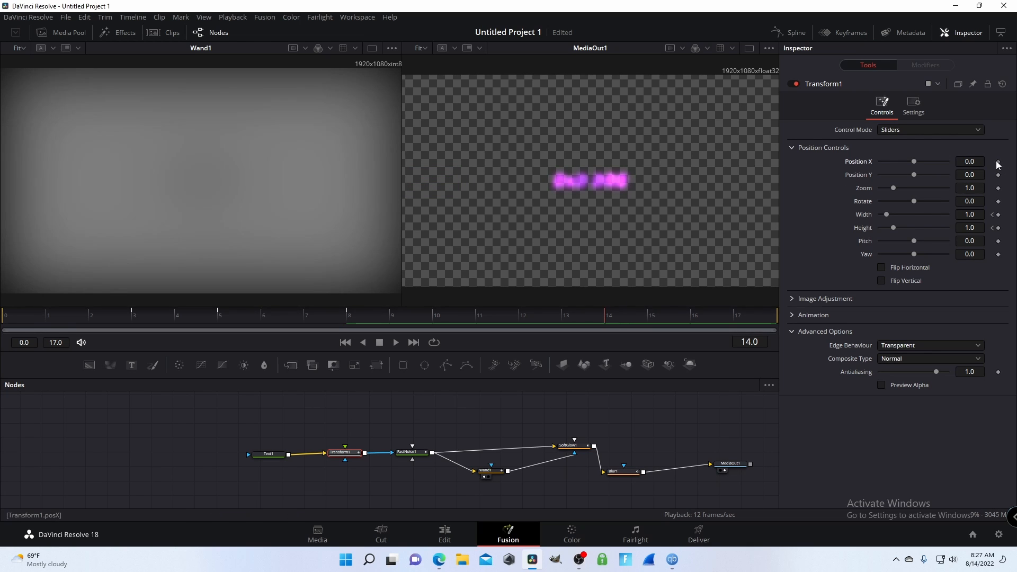
click(651, 317)
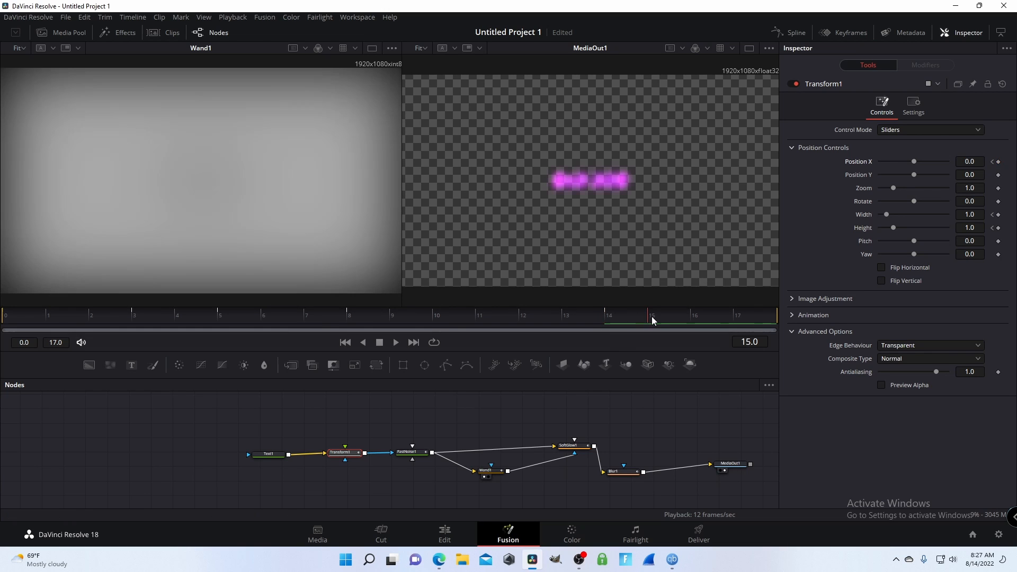
click(998, 162)
mouse_move(914, 161)
mouse_down()
mouse_move(844, 171)
mouse_move(921, 167)
mouse_up()
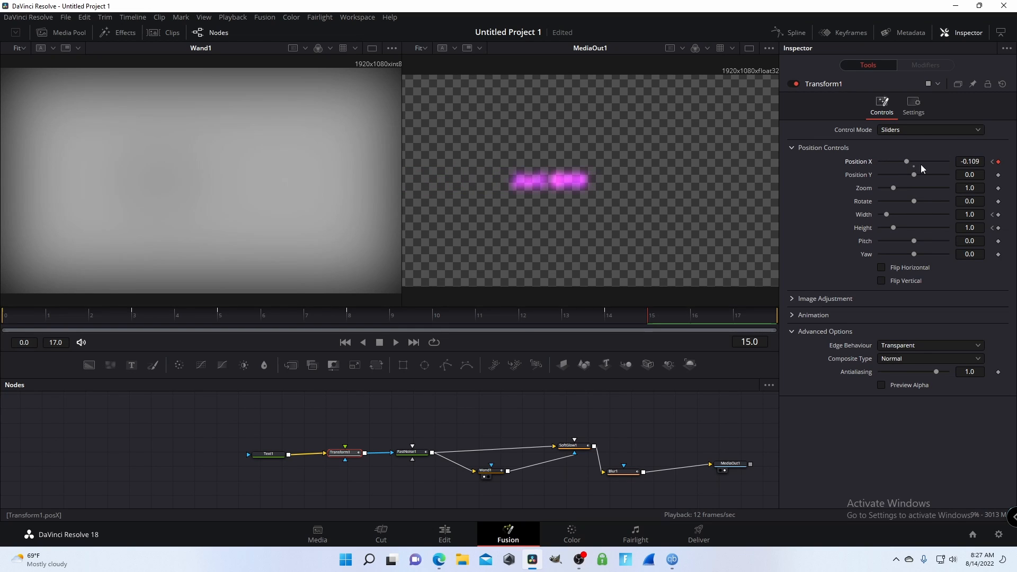
Step: Set the Transform node's Position X to 0.5 on frame 17 and play the animation from the start
click(752, 343)
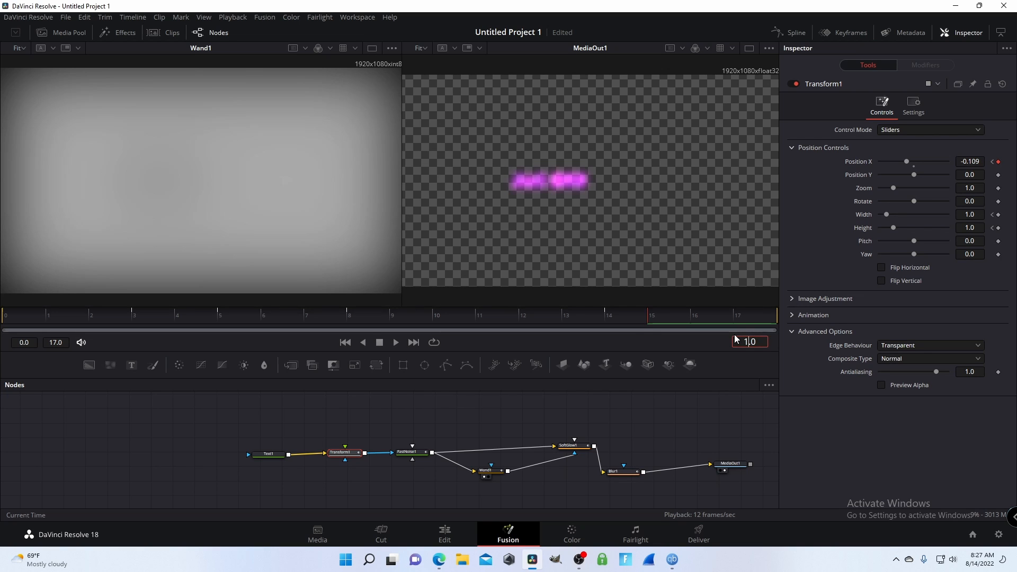
key(Return)
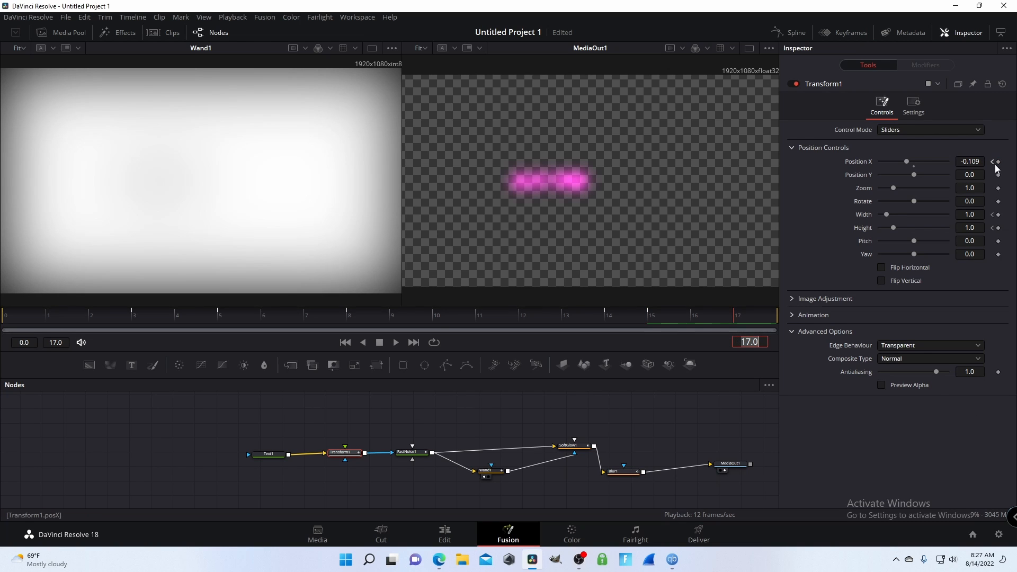
drag(907, 163, 949, 162)
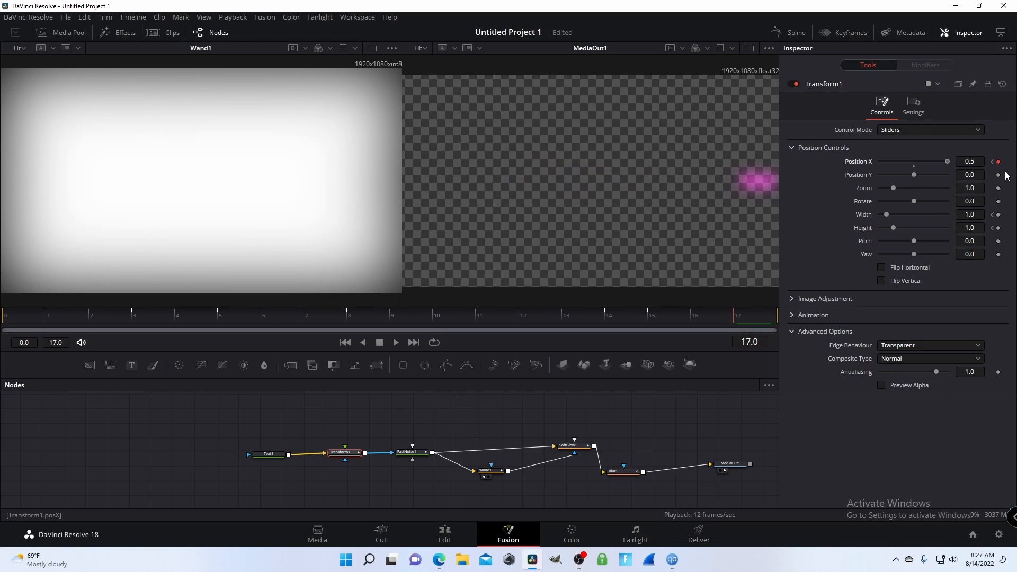
drag(744, 321, 1, 317)
key(space)
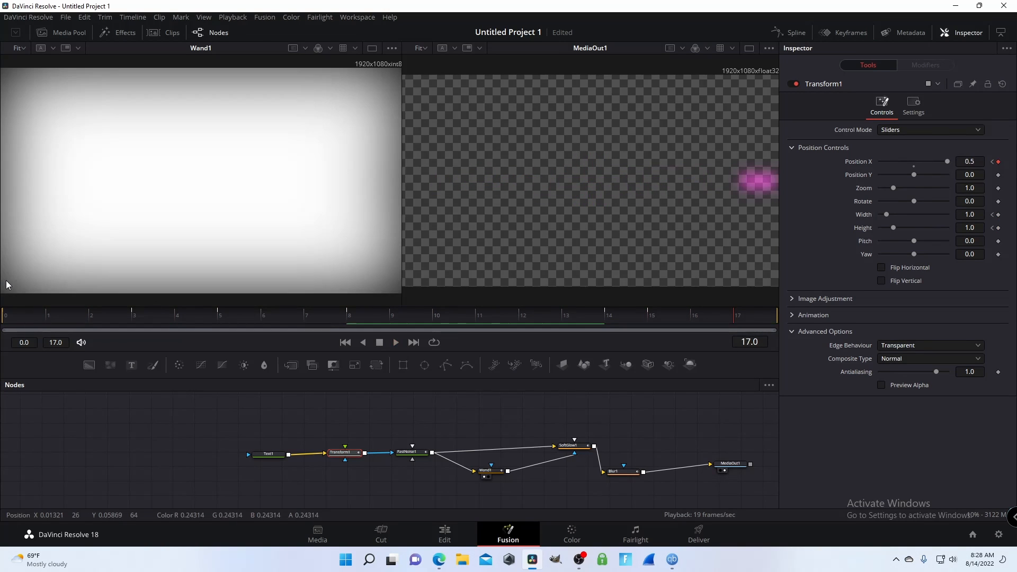
click(434, 324)
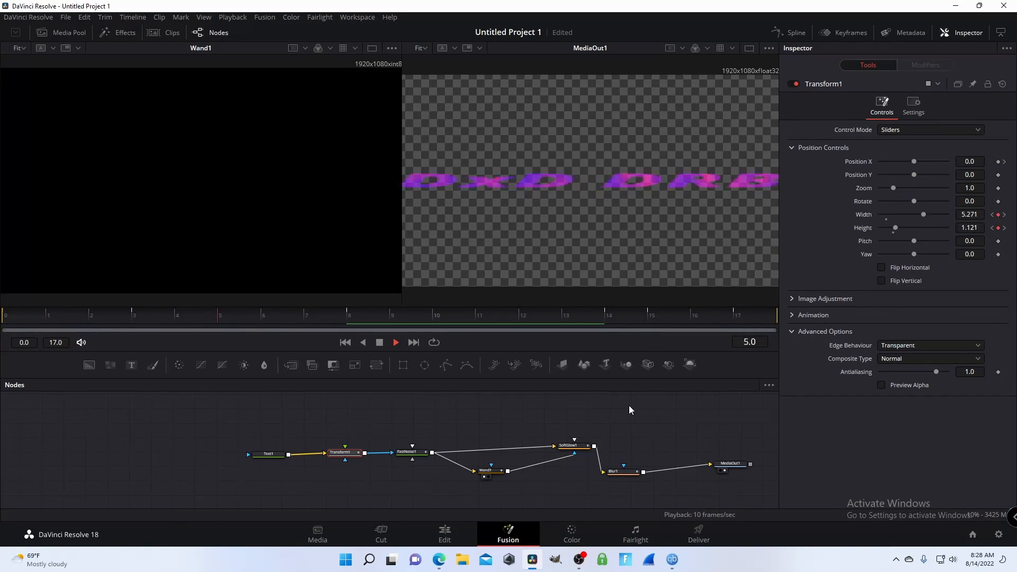
Step: On the Edit page, add a short fade-out to the end of the Fusion Composition clip and play it from the start
click(376, 535)
click(445, 534)
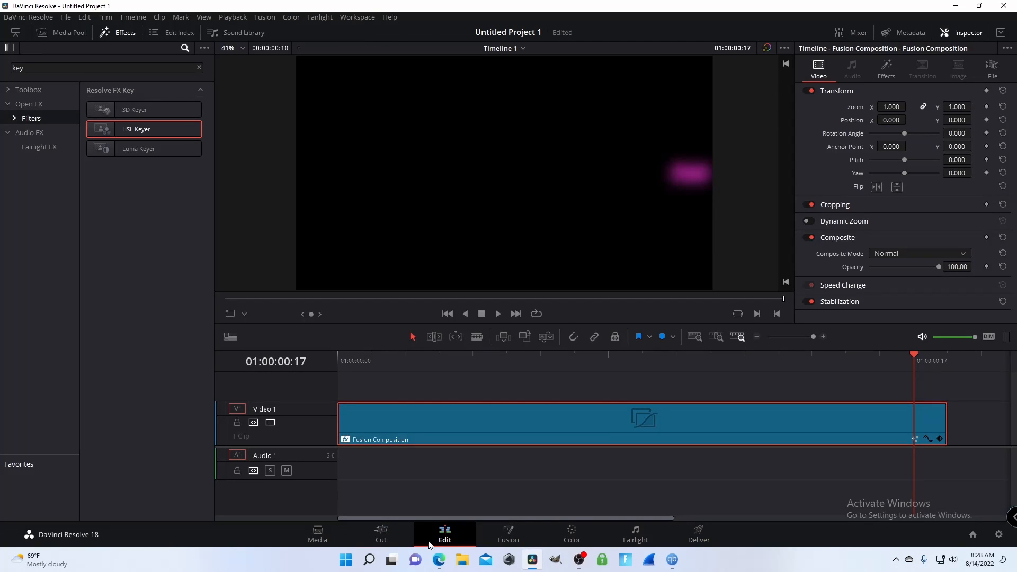
drag(946, 407, 916, 406)
click(858, 356)
drag(858, 356, 333, 359)
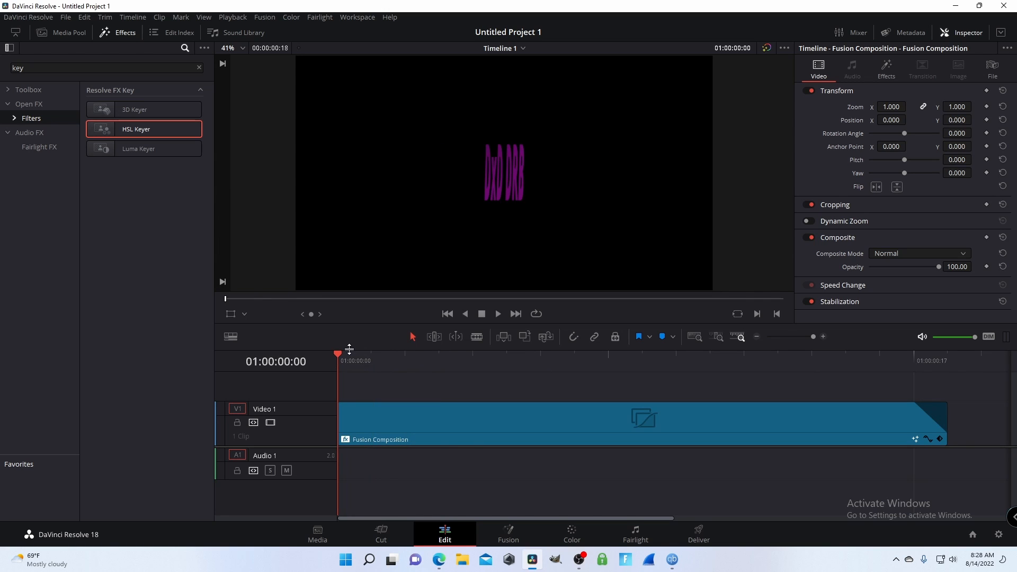
key(space)
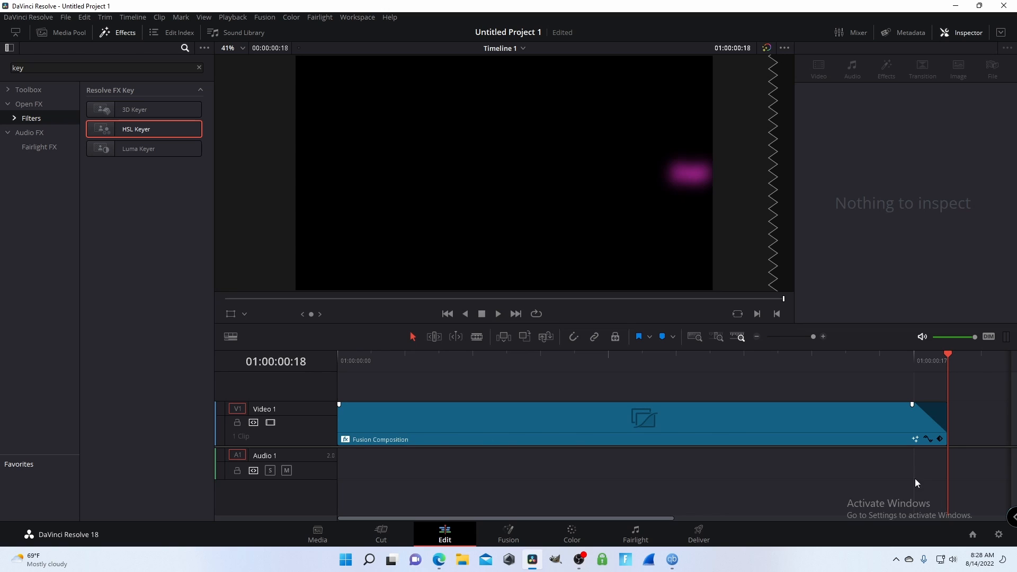
Step: At frame 13, scale the Fusion Composition clip to about 0.531 zoom and reposition it in the picture
drag(958, 358, 1010, 395)
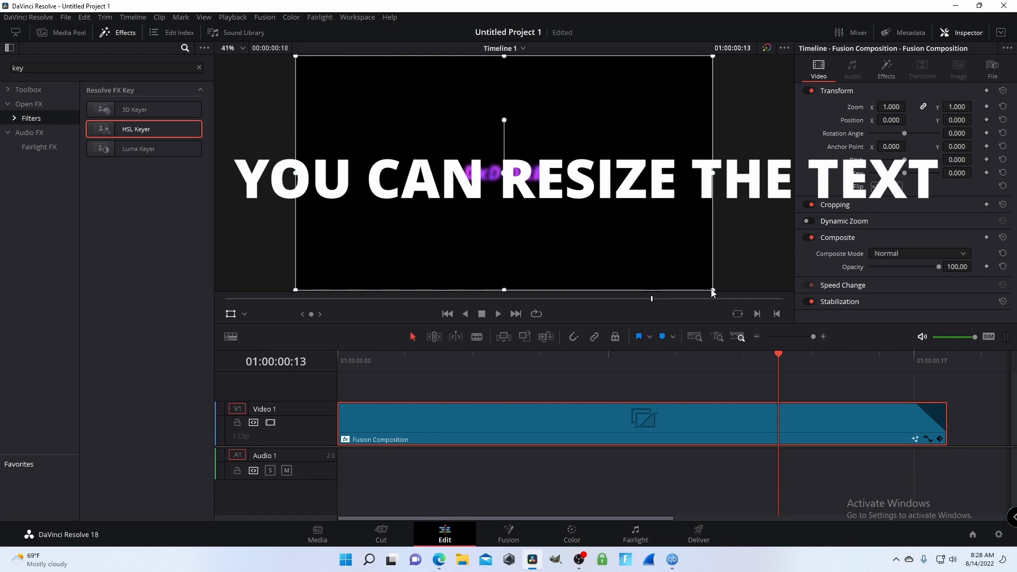
drag(711, 291, 615, 238)
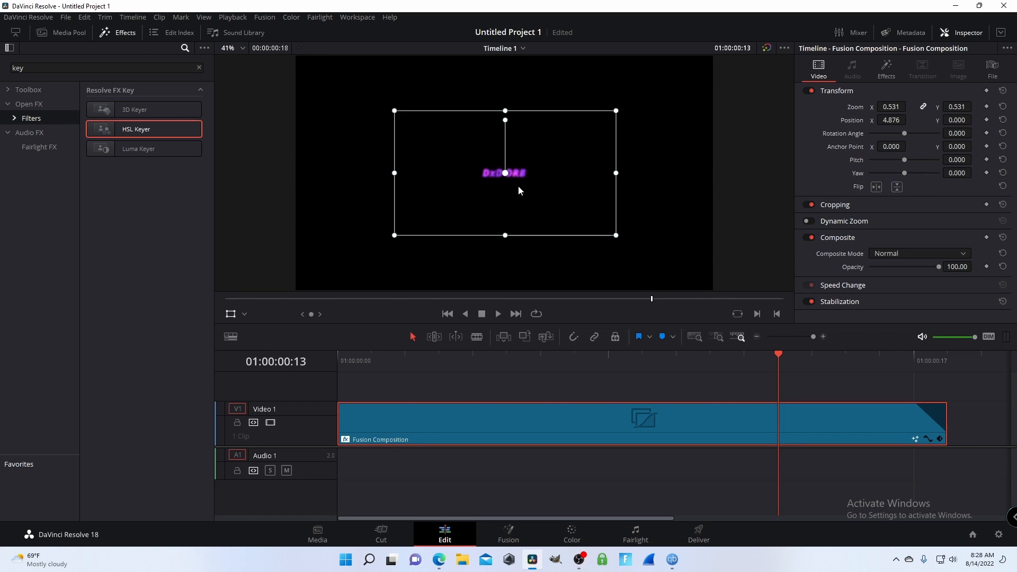
mouse_move(518, 185)
mouse_down()
mouse_move(463, 193)
mouse_move(500, 180)
mouse_move(534, 190)
mouse_up()
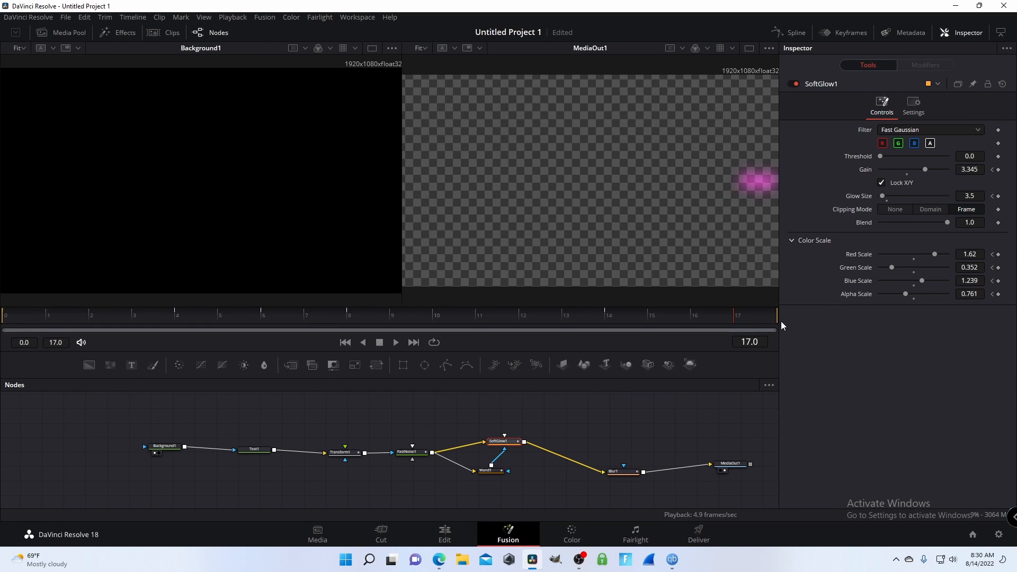
Step: Add a Flicker Addition node and insert it between Blur1 and MediaOut1
mouse_move(779, 321)
mouse_down()
mouse_move(747, 320)
mouse_move(778, 321)
mouse_up()
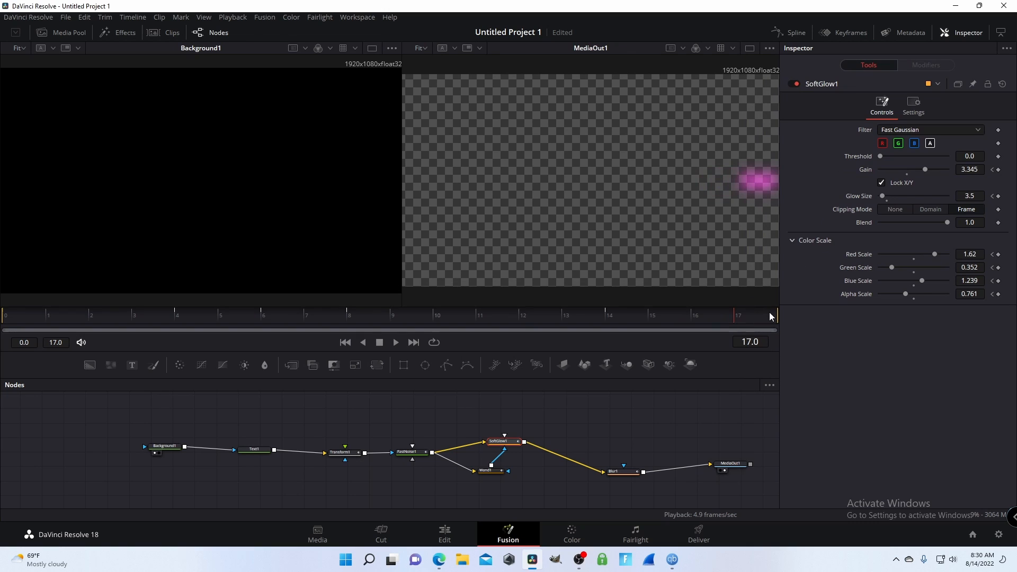
click(683, 441)
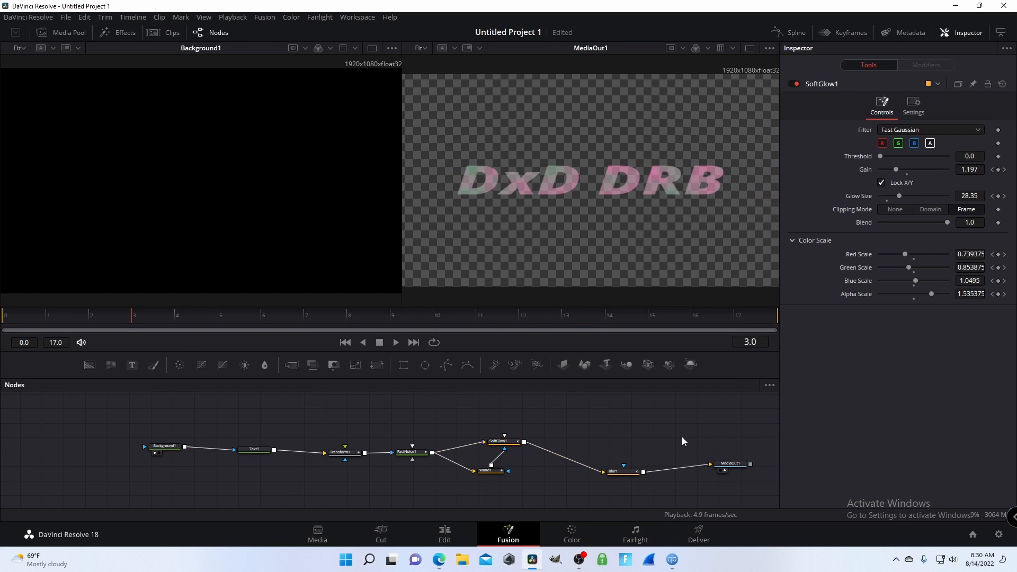
key(shift+space)
text(fl)
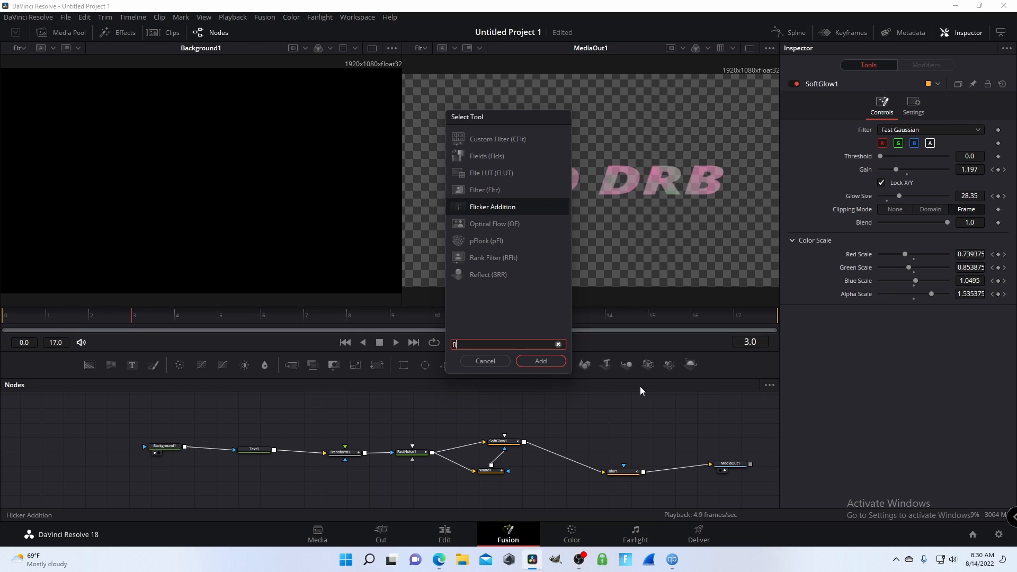
key(Return)
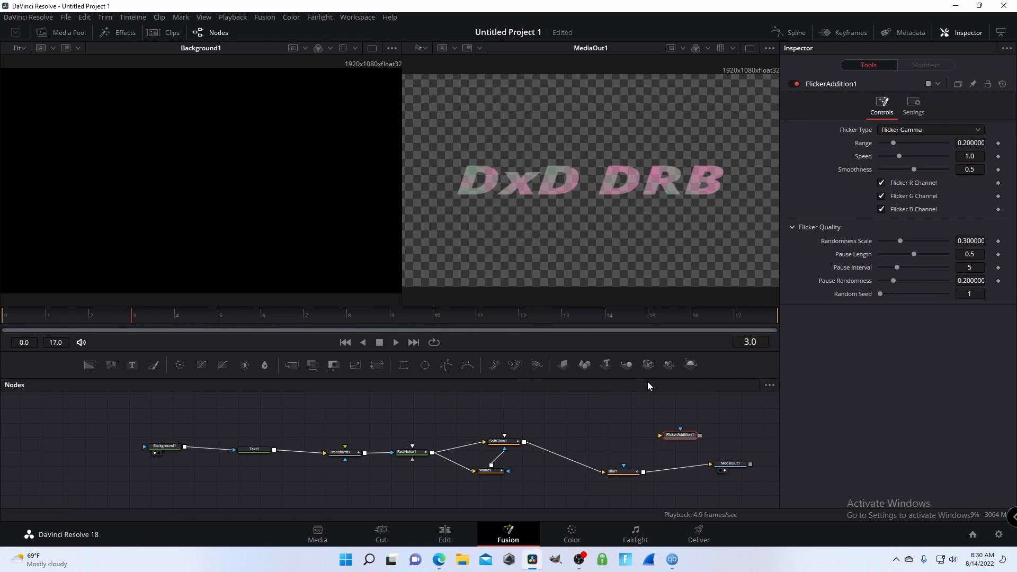
drag(680, 473, 710, 465)
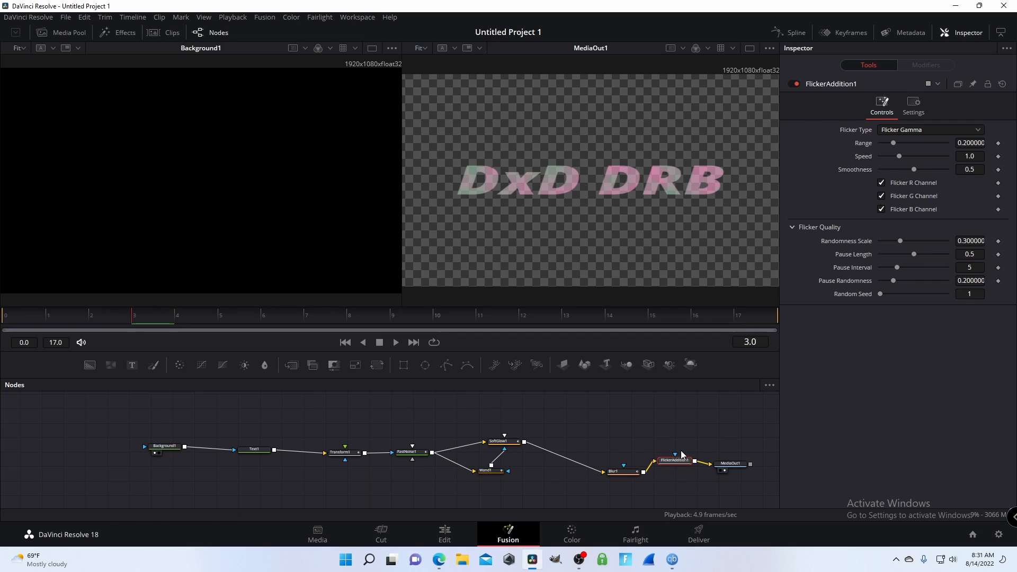
drag(678, 460, 684, 468)
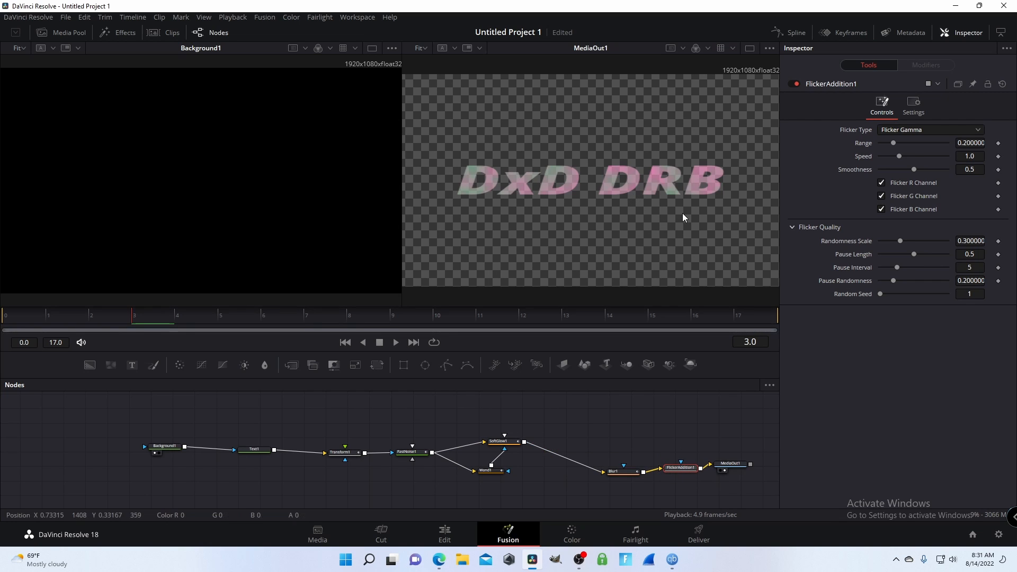
Step: Keyframe the Flicker Addition node's Range at 0.362 on frame 1 and 0.913 on frame 17
drag(749, 316, 58, 314)
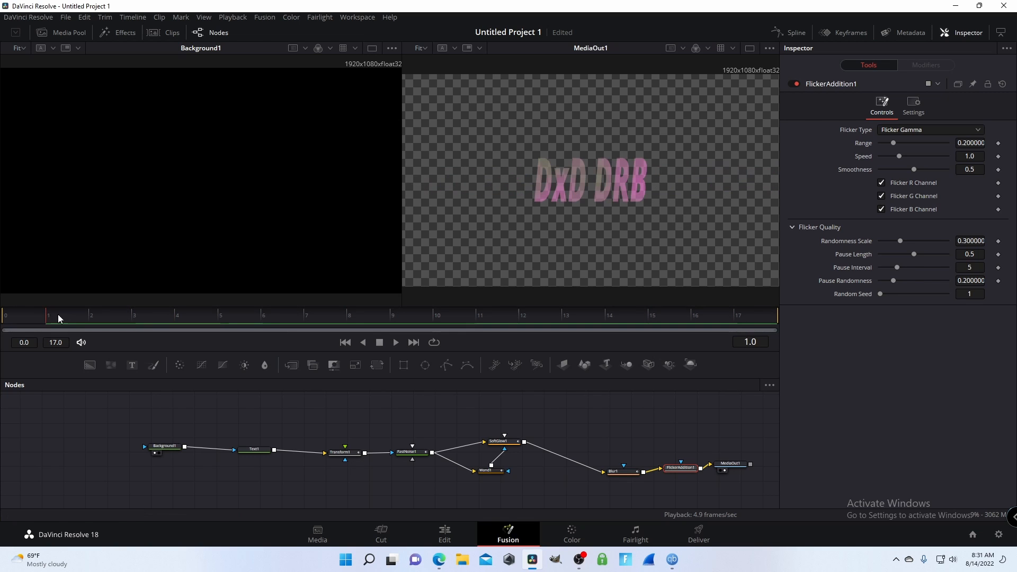
click(999, 143)
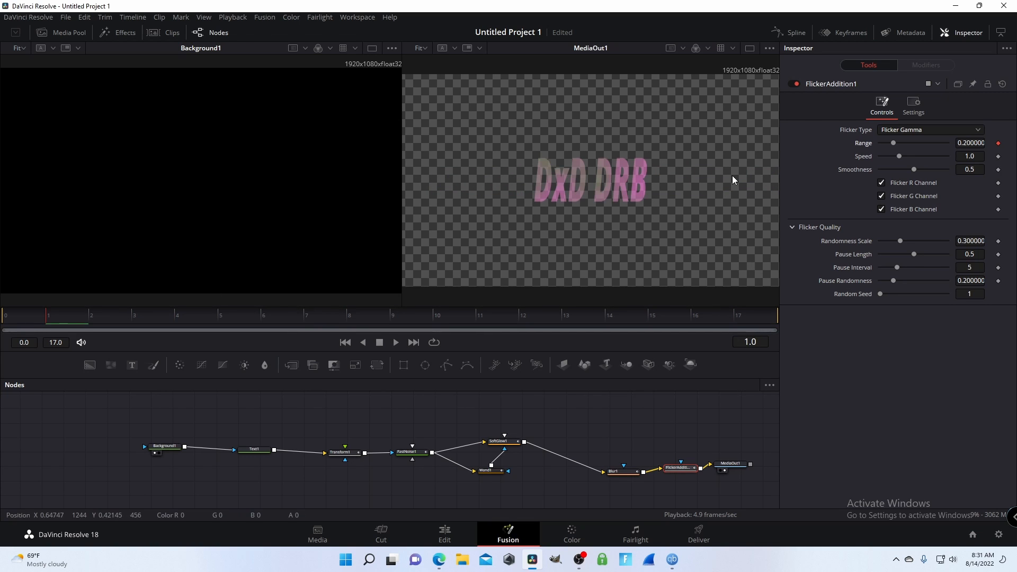
drag(896, 144, 907, 144)
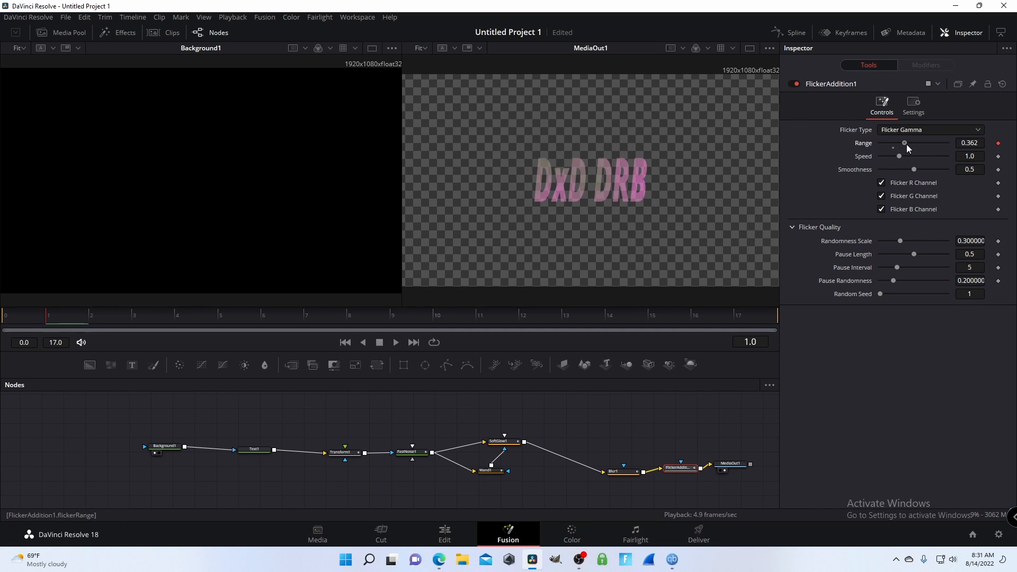
click(750, 316)
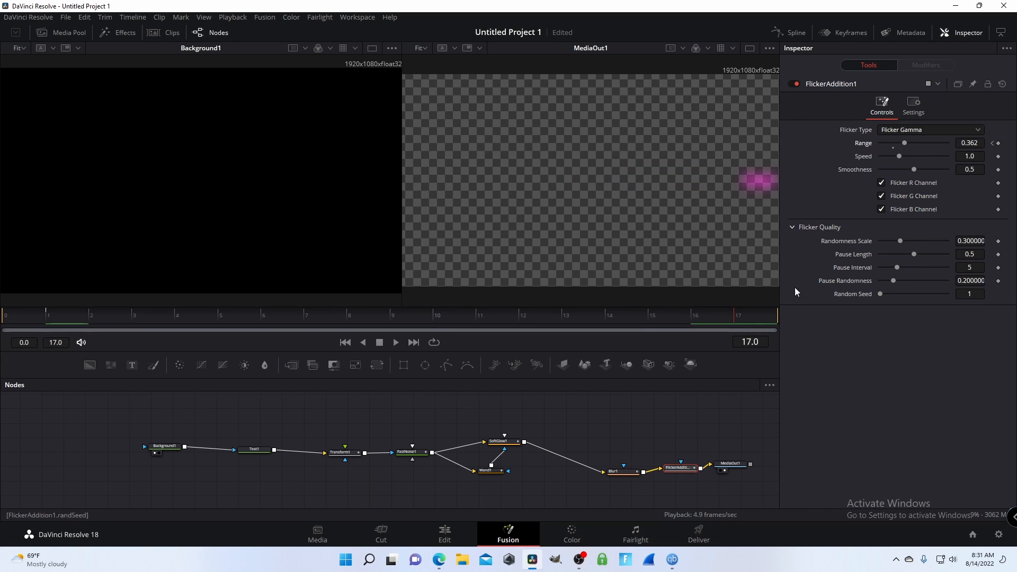
click(999, 143)
drag(940, 144, 943, 151)
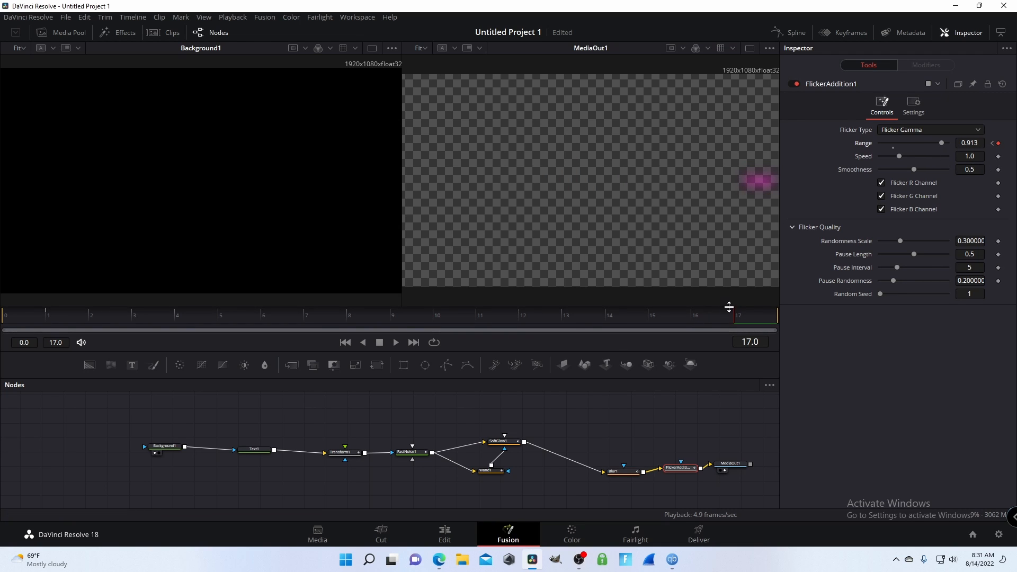
Step: Keyframe the Flicker Addition node's Speed at 3.28 on frame 6 and play the animation from the start
drag(736, 317, 298, 331)
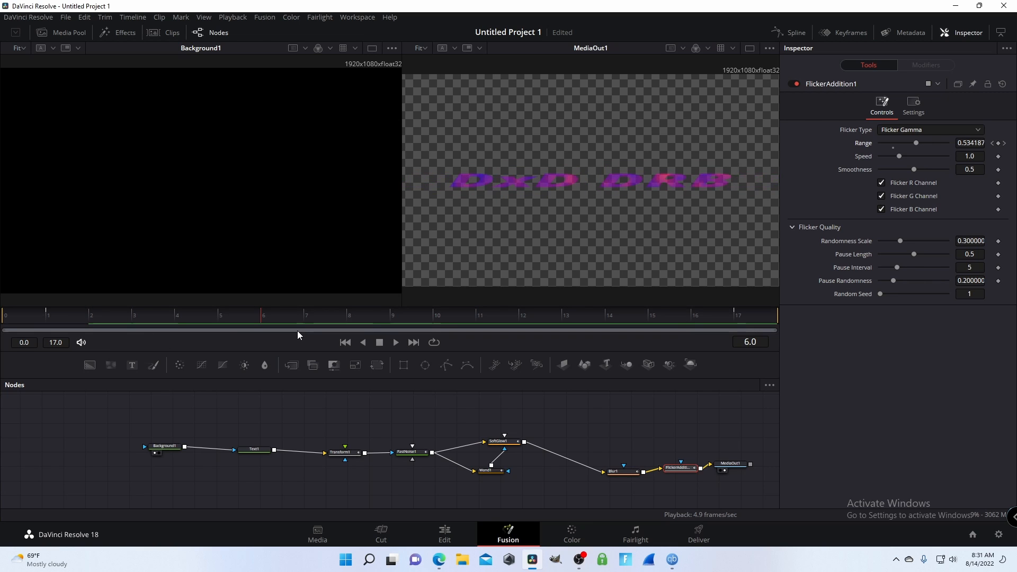
click(999, 156)
click(741, 316)
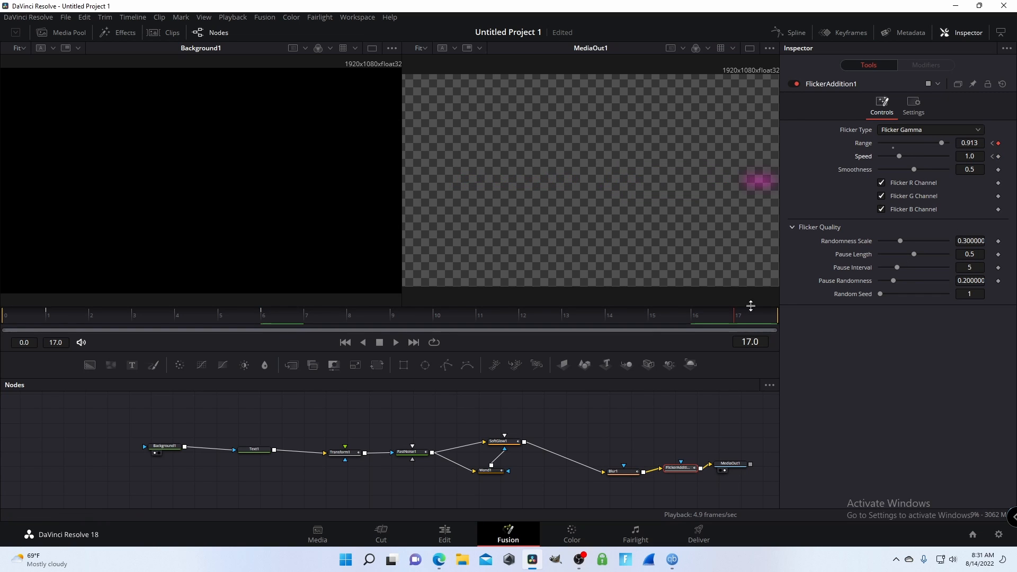
click(993, 156)
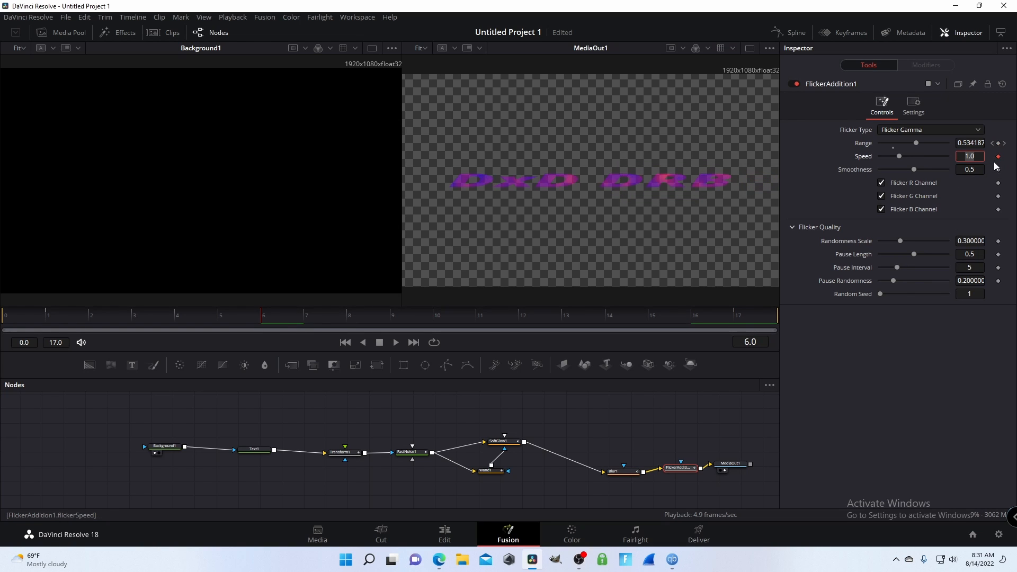
drag(899, 157, 944, 157)
click(738, 317)
click(303, 324)
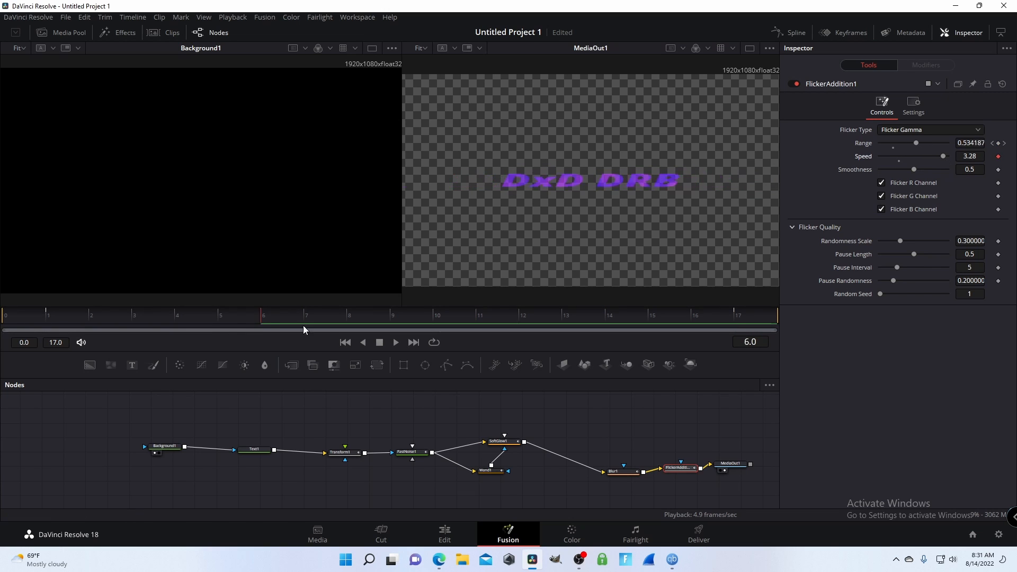
drag(303, 325, 4, 392)
key(space)
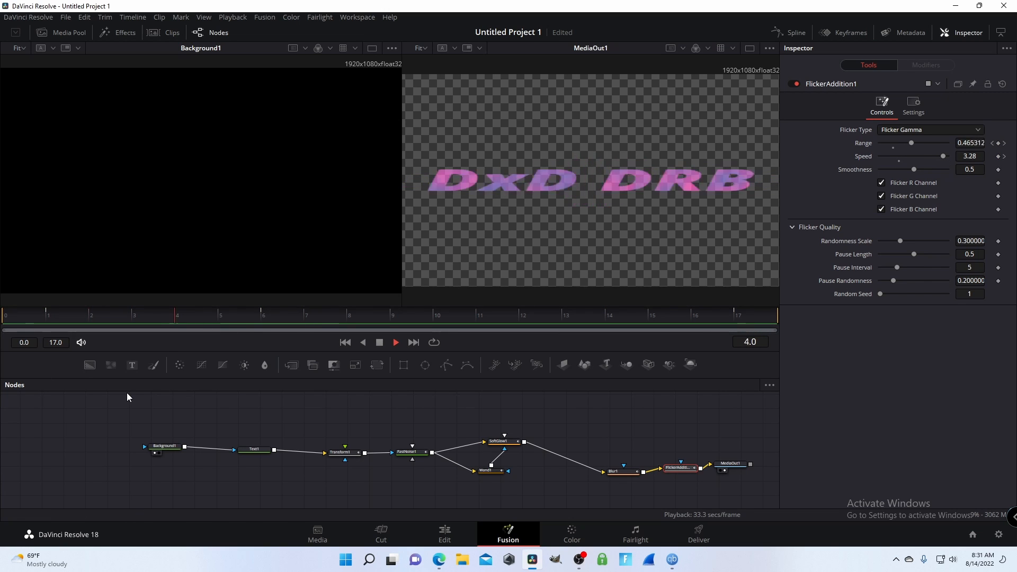
key(space)
key(space)
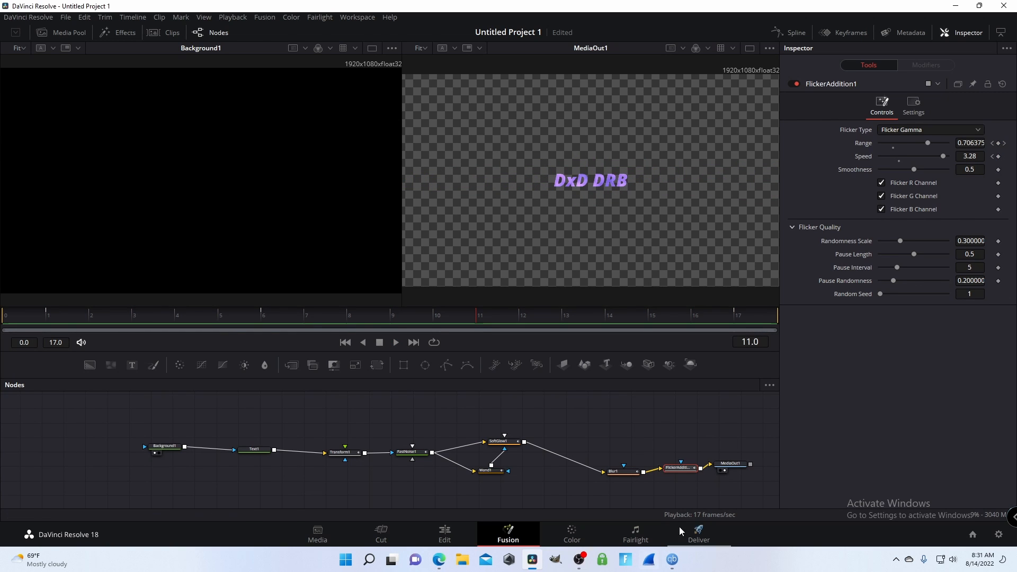
mouse_move(554, 167)
mouse_down()
mouse_move(623, 192)
mouse_move(587, 210)
mouse_move(568, 180)
mouse_up()
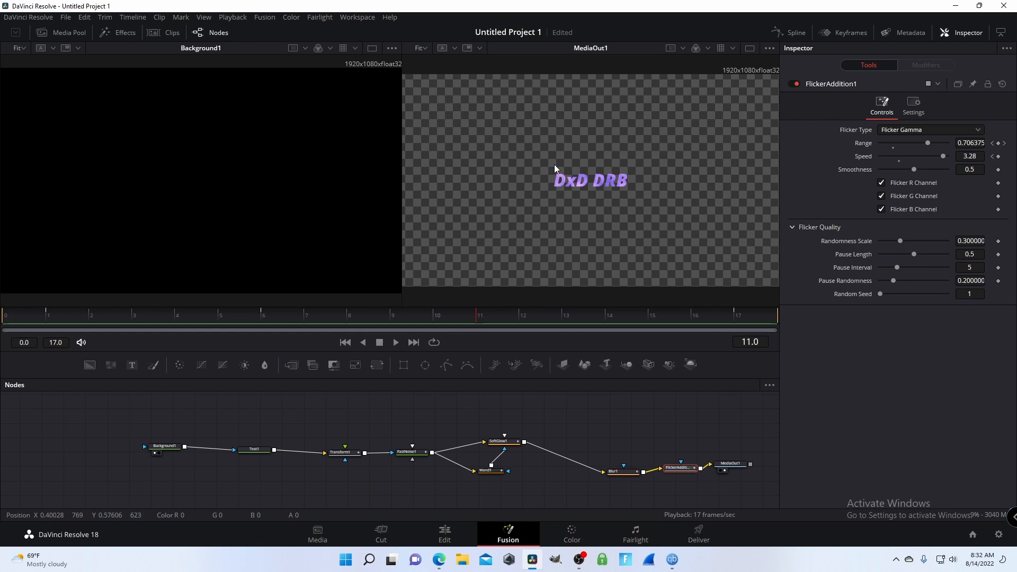
scroll(579, 435, down, 3)
scroll(579, 434, up, 3)
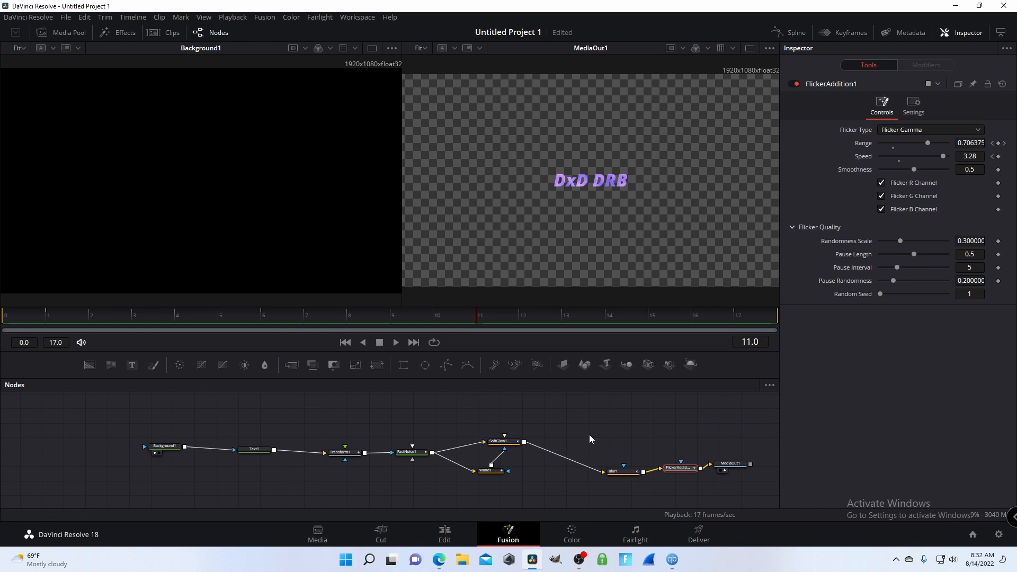
click(552, 438)
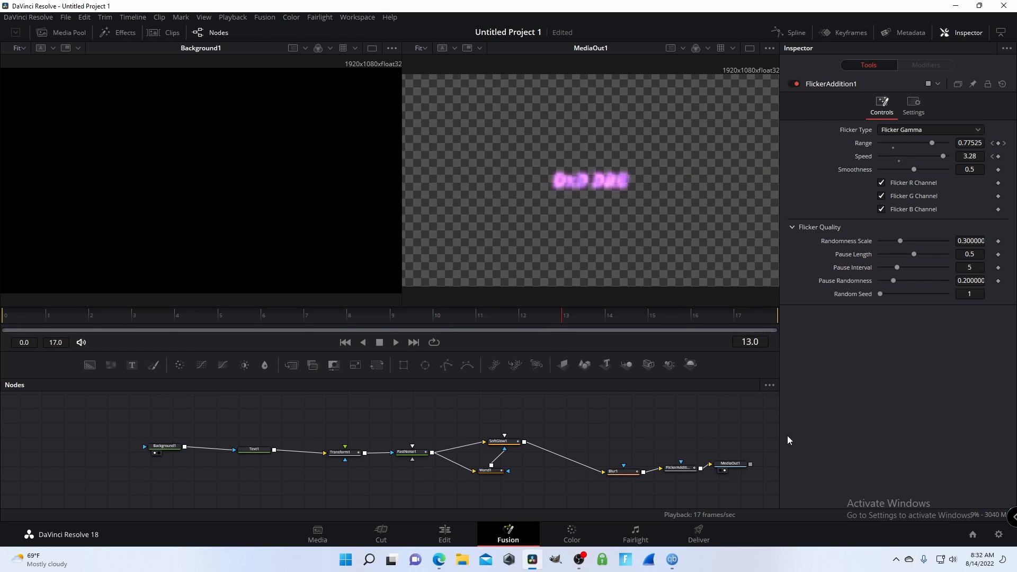
drag(772, 456, 79, 447)
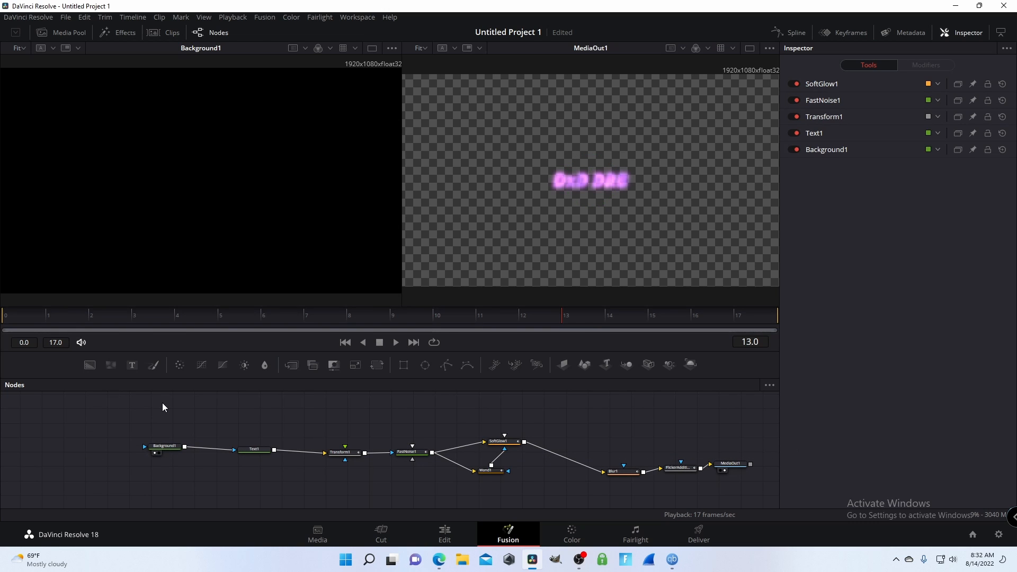
drag(149, 415, 746, 500)
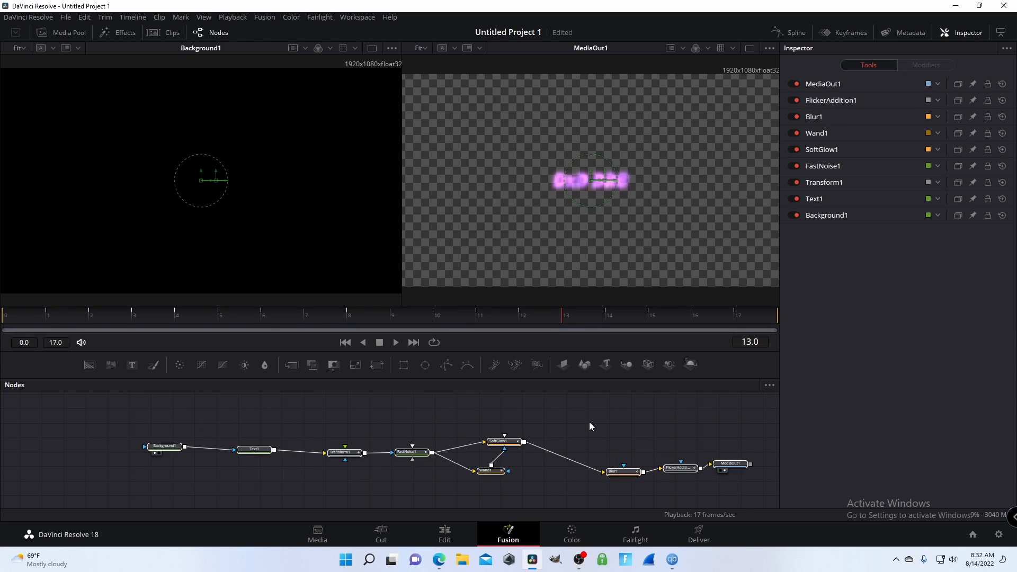
click(590, 422)
click(292, 365)
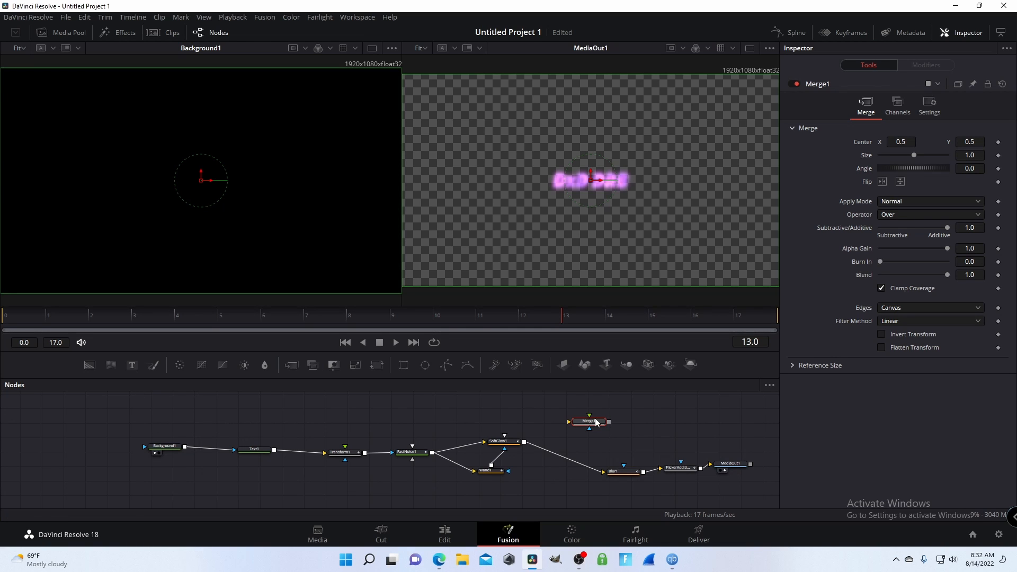
key(Delete)
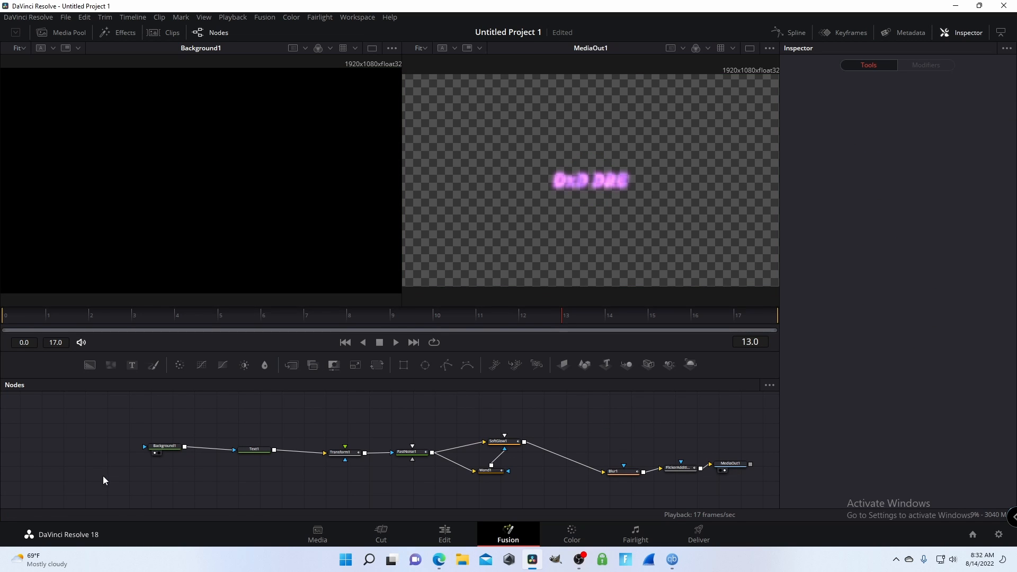
Step: Return to frame 0 and select the whole node chain from Background1 to MediaOut1
drag(103, 463, 50, 418)
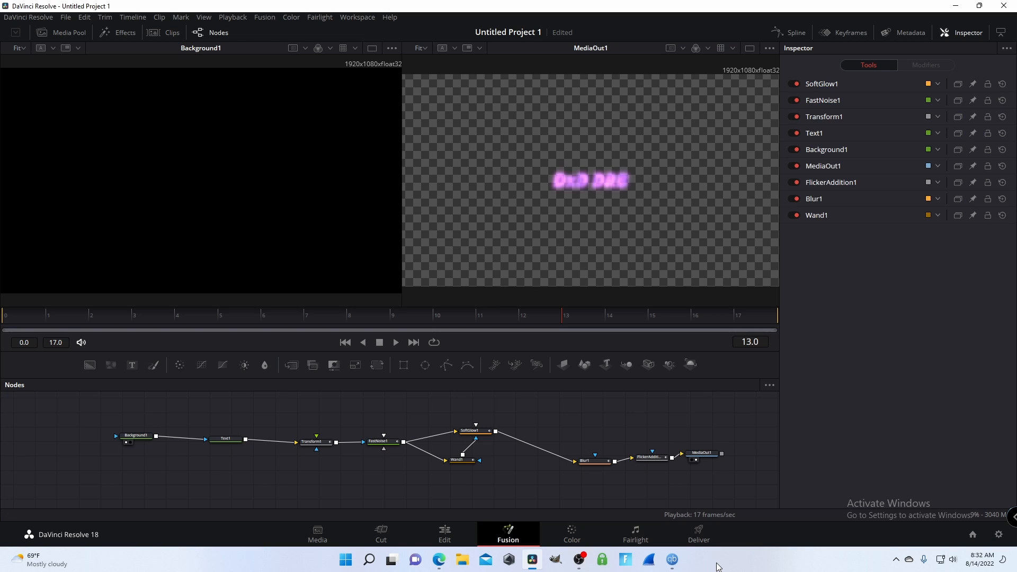
drag(761, 469, 147, 415)
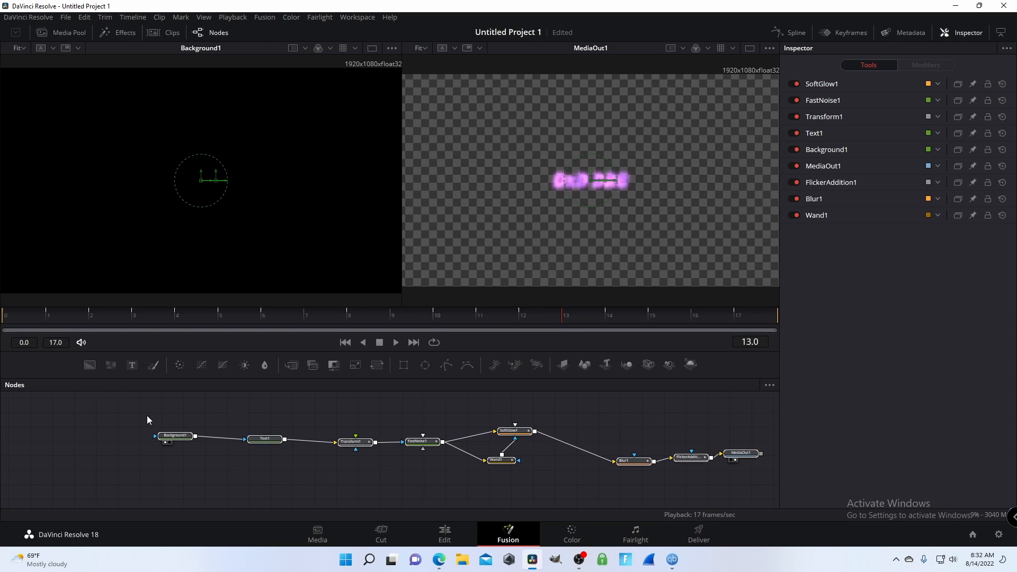
click(147, 416)
drag(559, 322, 2, 347)
drag(117, 404, 790, 476)
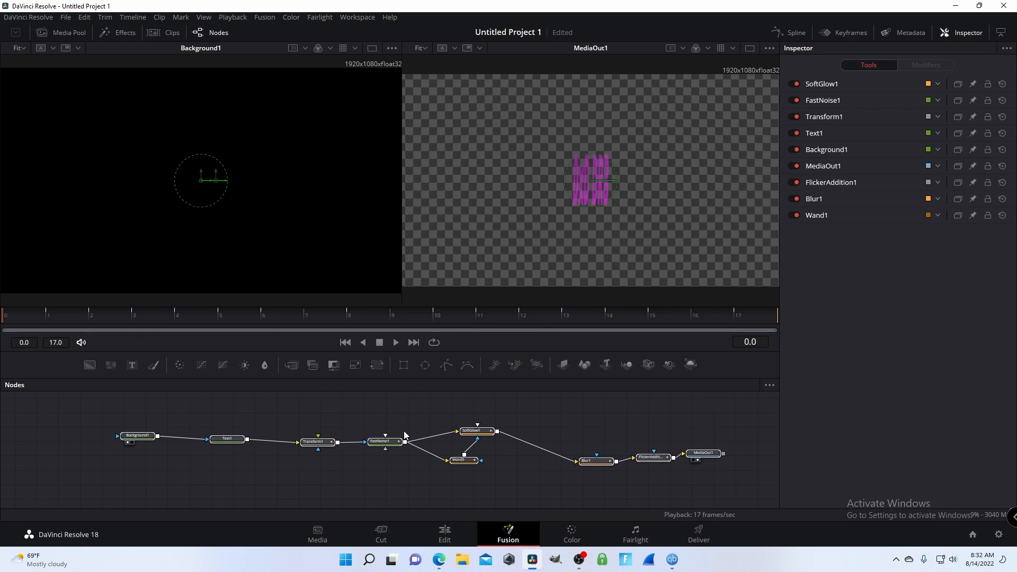
Step: Set the Transform node's Motion Blur to 0.039
click(371, 443)
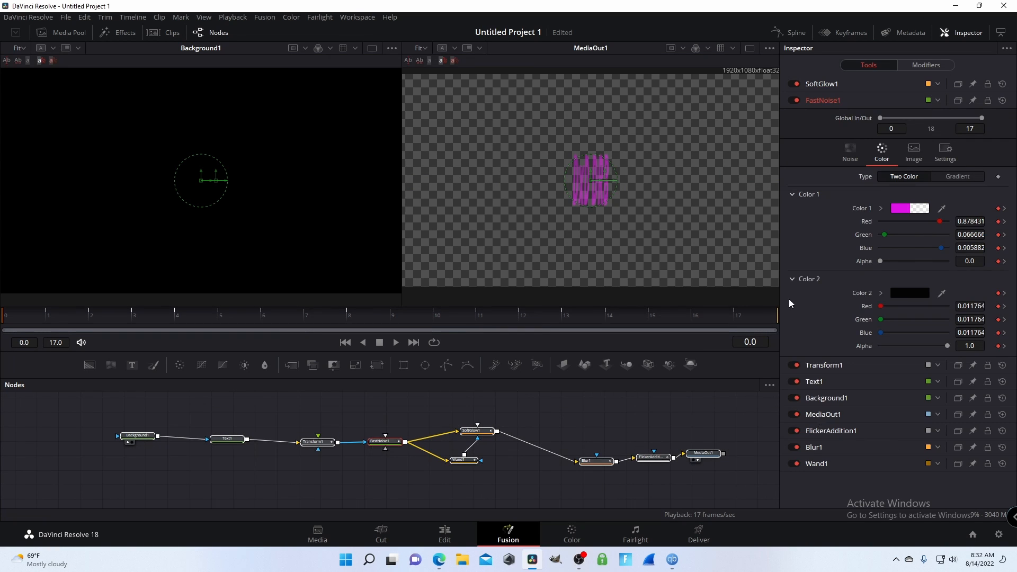
click(824, 365)
click(795, 317)
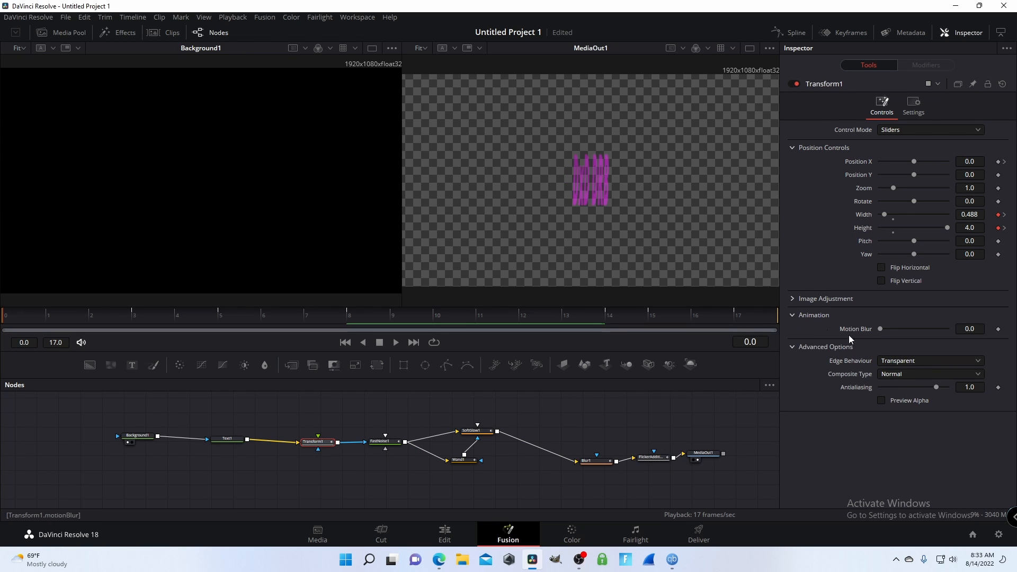
mouse_move(882, 332)
mouse_down()
mouse_move(906, 332)
mouse_move(884, 332)
mouse_up()
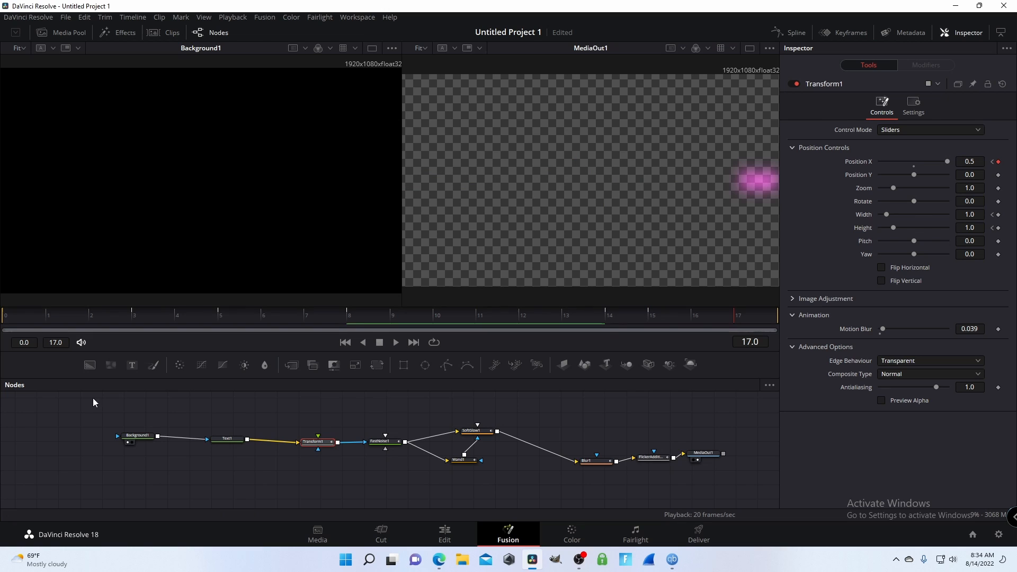
Step: Select every node in the composition and look over the complete node tree
drag(92, 402, 748, 468)
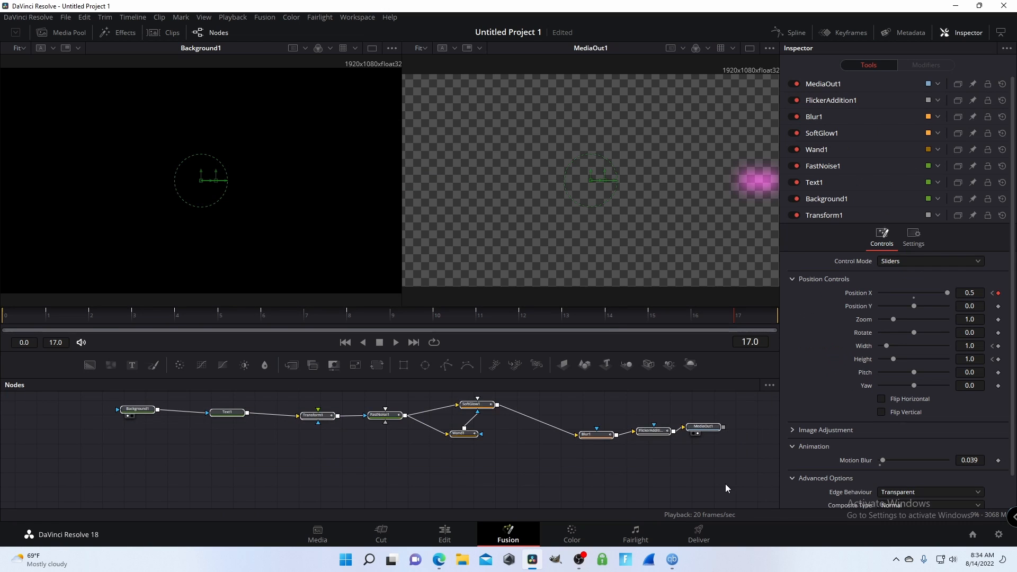
click(226, 412)
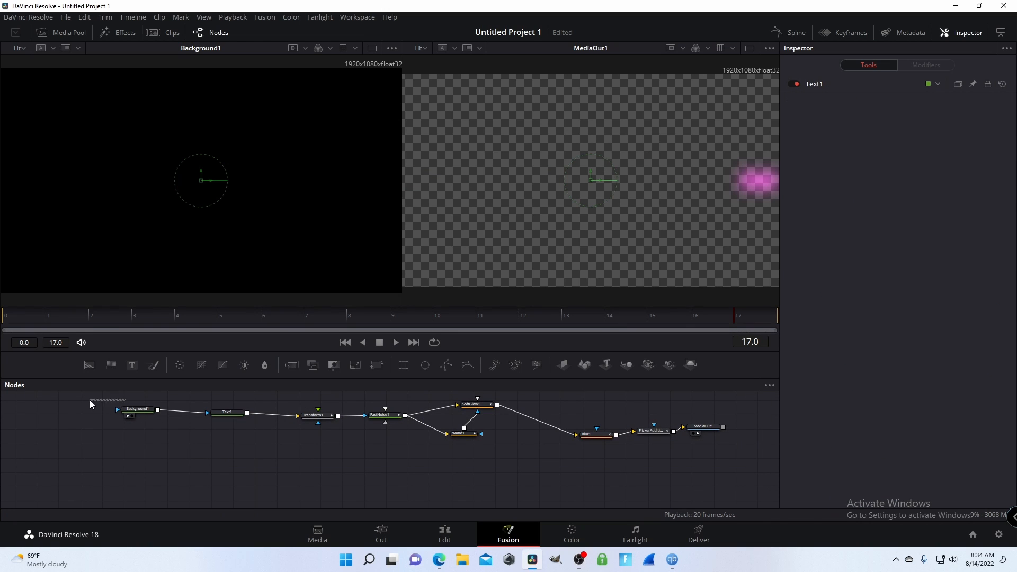
drag(93, 400, 736, 482)
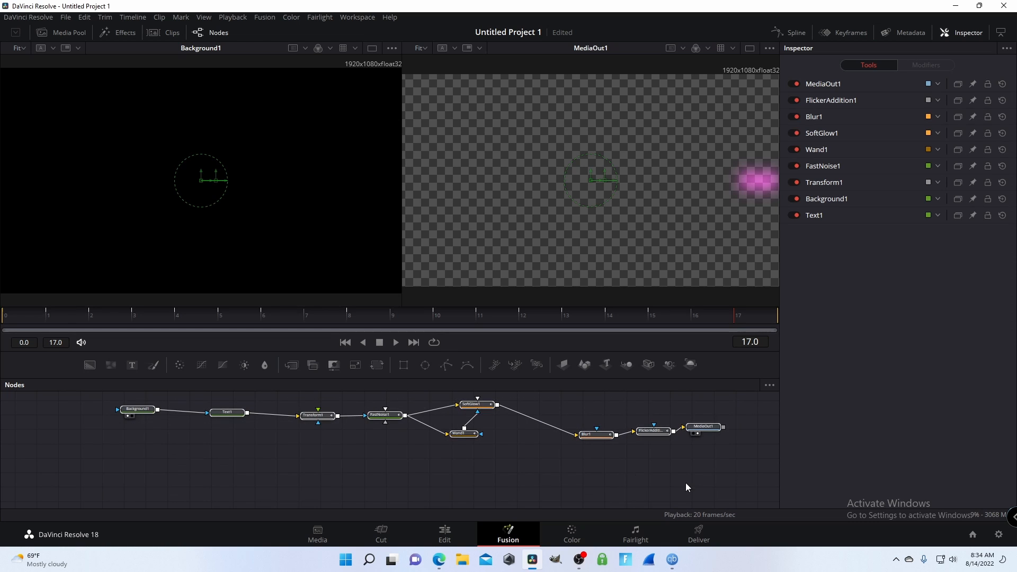
drag(441, 459, 495, 505)
drag(424, 441, 513, 433)
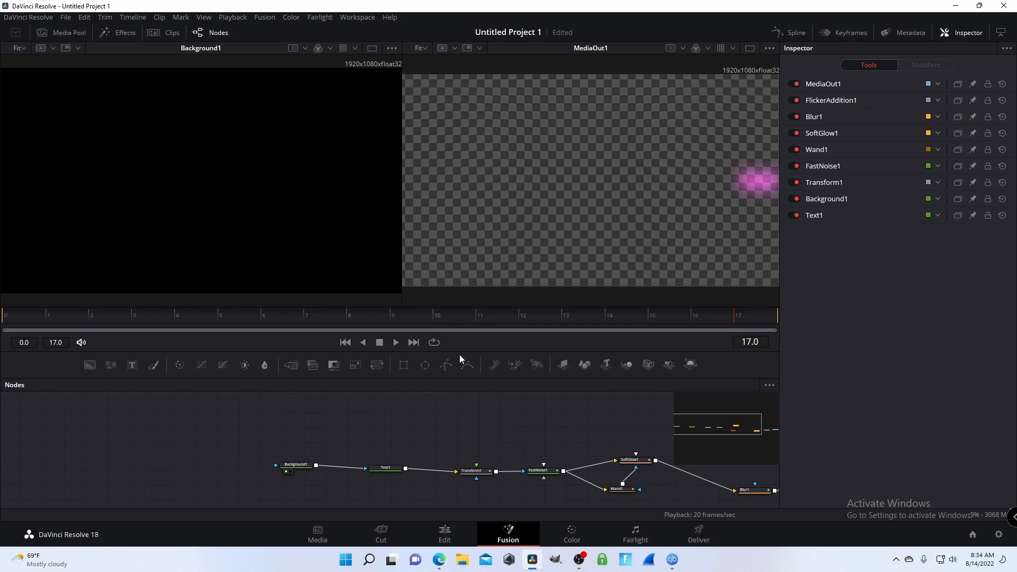
drag(424, 188, 678, 247)
drag(537, 419, 408, 390)
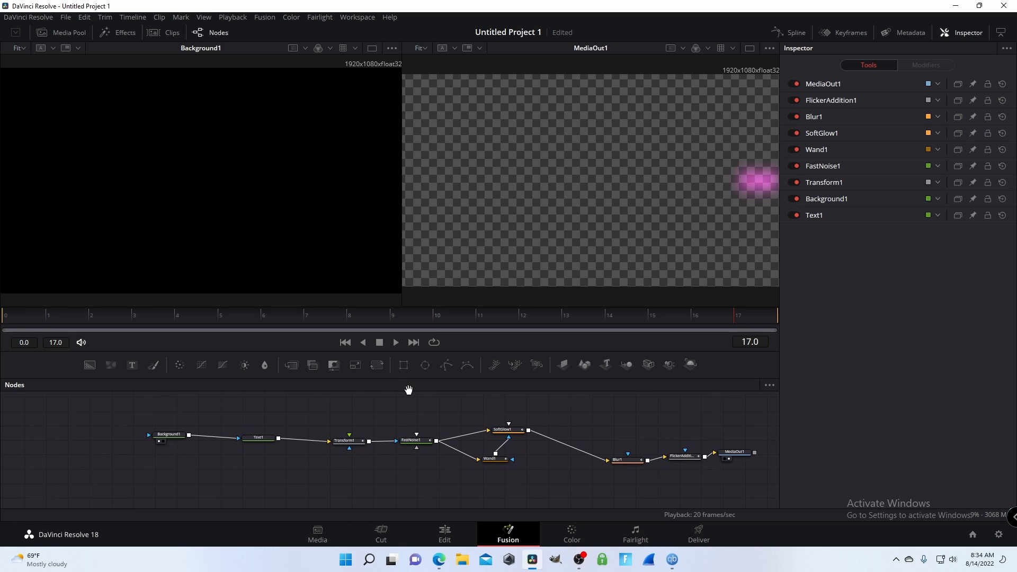
drag(98, 402, 766, 451)
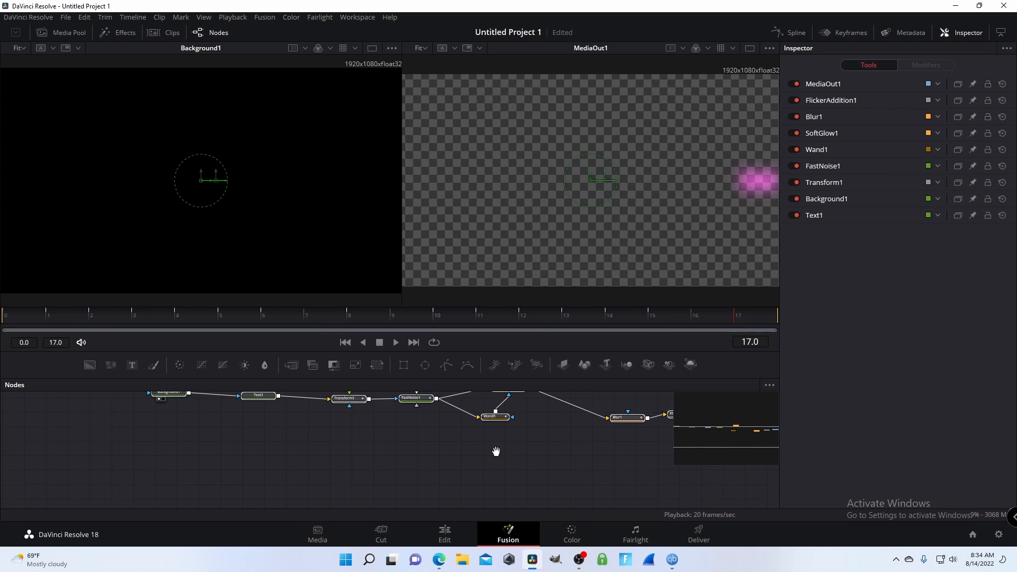
drag(496, 452, 540, 497)
click(607, 428)
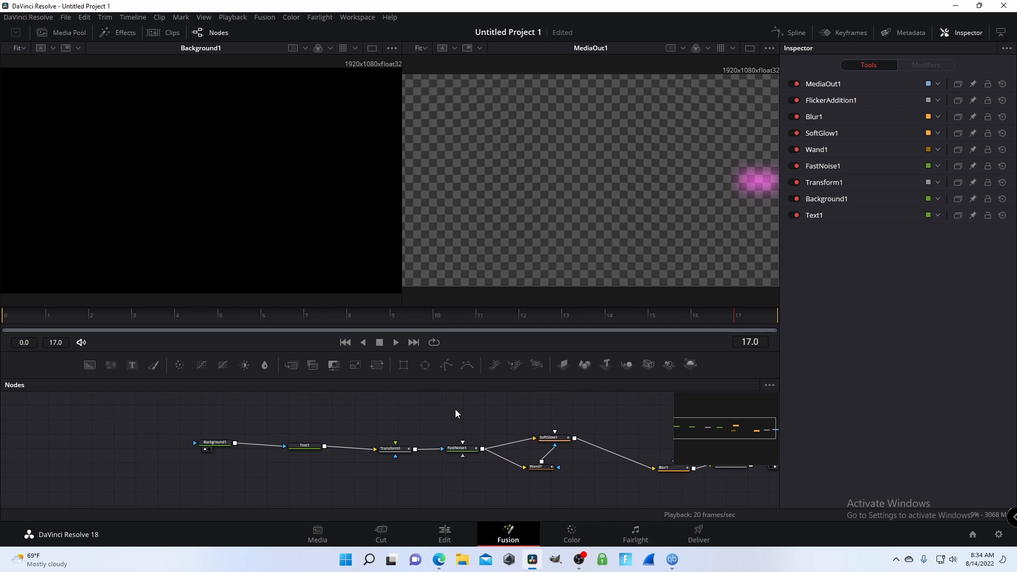
drag(169, 409, 684, 478)
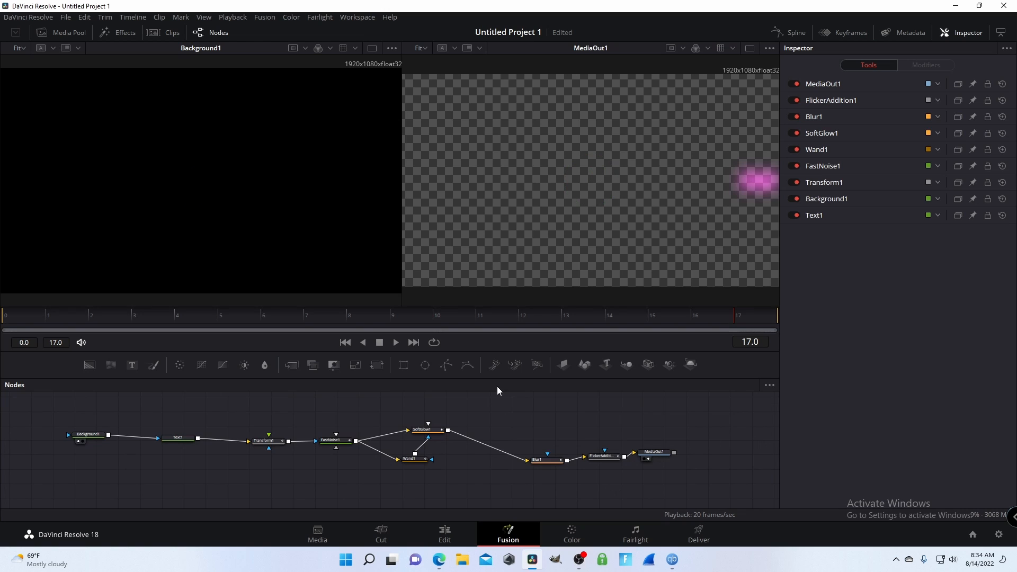
Step: Search the Fusion tools for "fl" and browse the list from Flicker Addition through the shape and Soft Glow tools
key(shift+space)
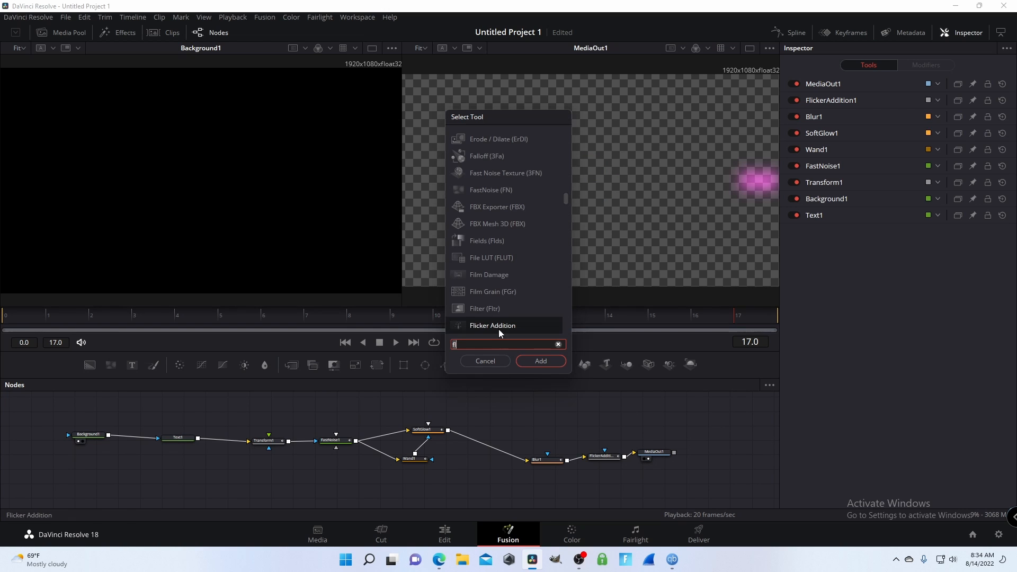
text(fl)
scroll(487, 266, down, 20)
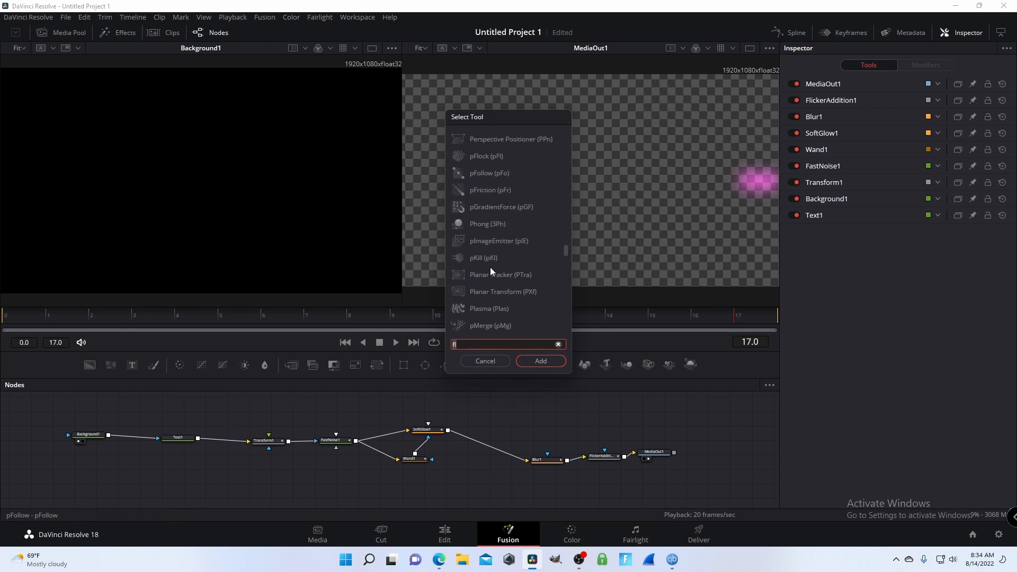
scroll(492, 269, down, 15)
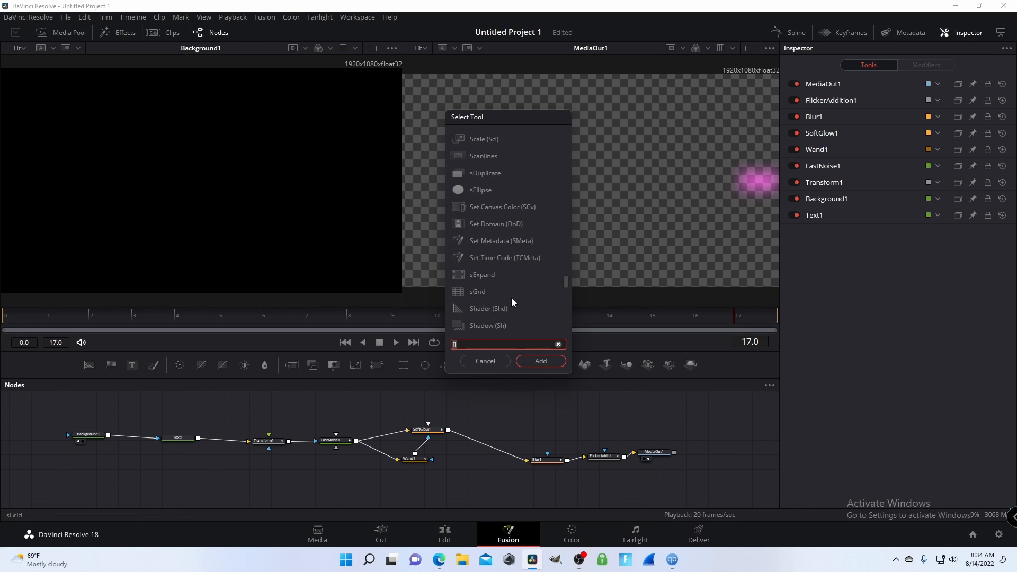
scroll(510, 307, down, 6)
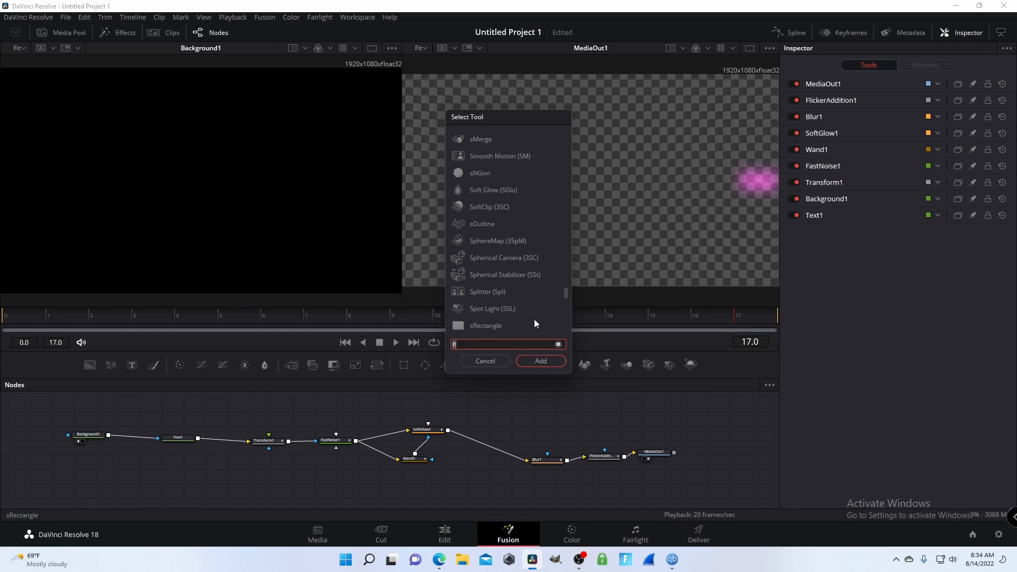
text(g)
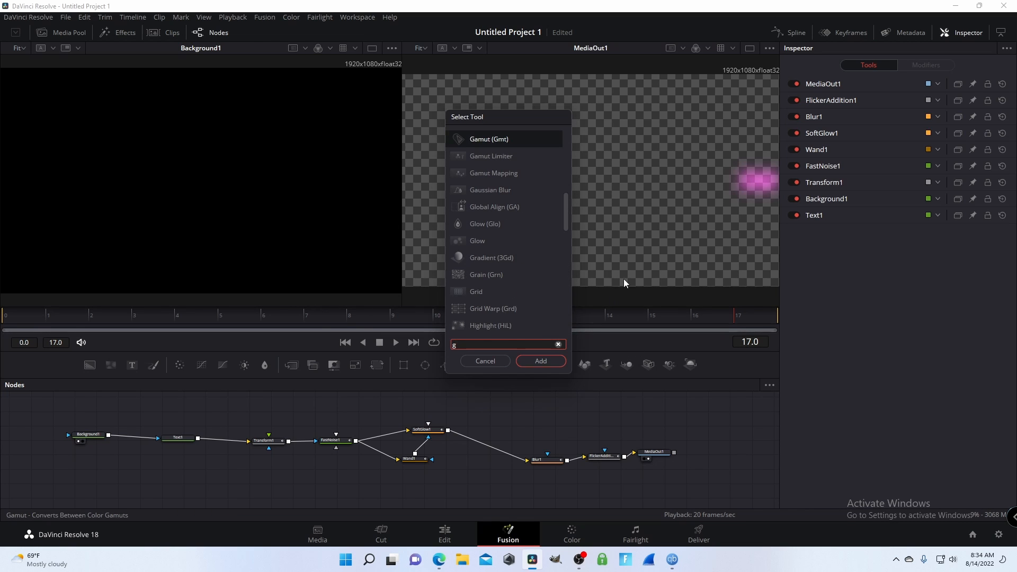
key(BackSpace)
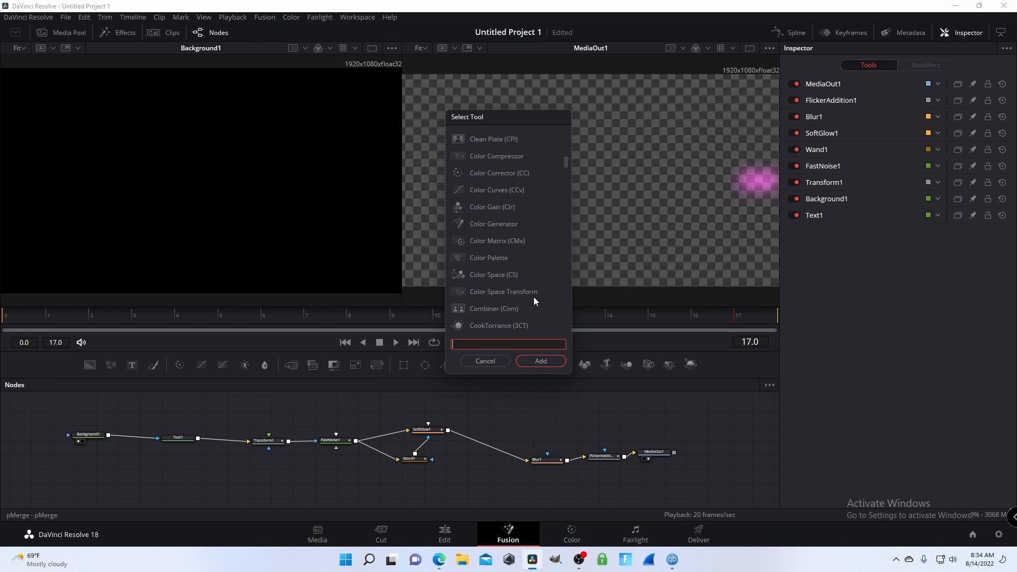
Step: Search the Fusion tools for "mo" and "blur" to review the available motion and blur effects
text(mo)
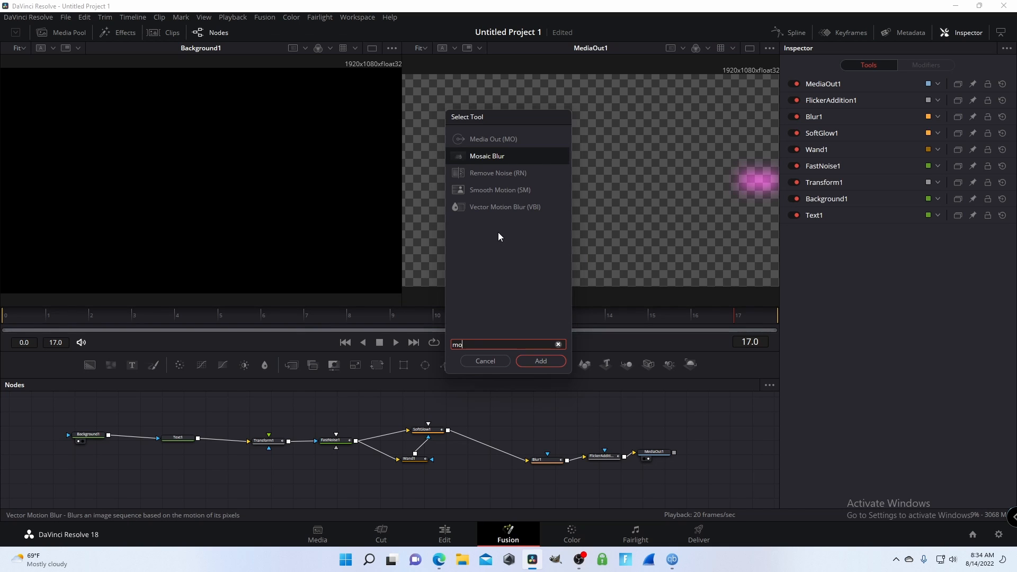
key(BackSpace)
key(BackSpace)
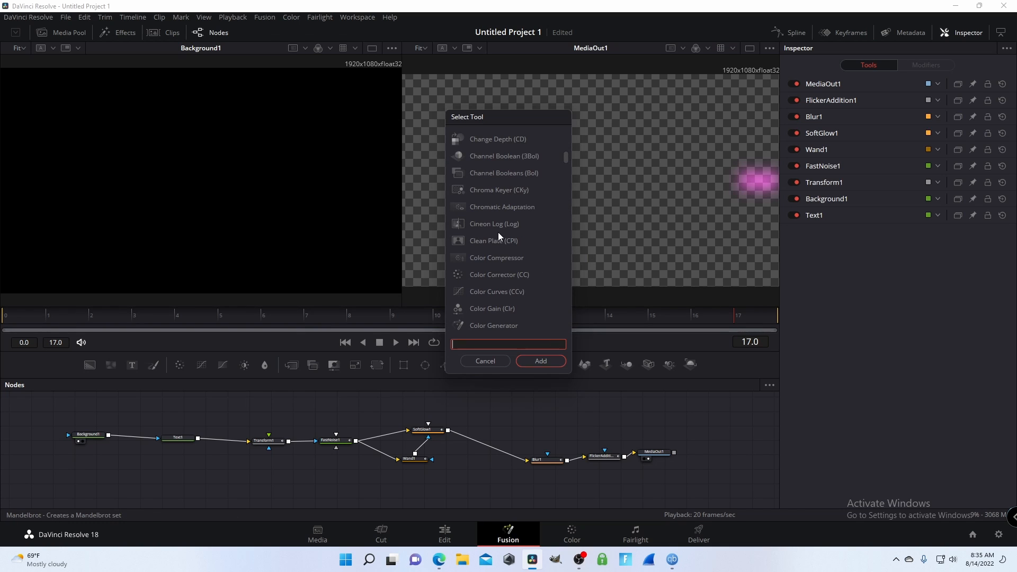
text(blur)
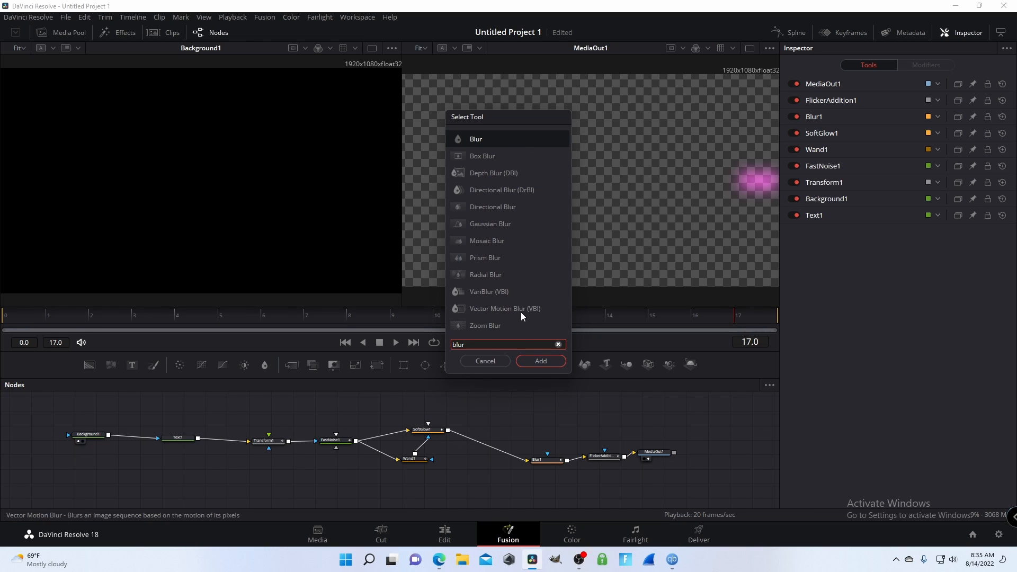
key(BackSpace)
key(BackSpace)
key(BackSpace)
key(BackSpace)
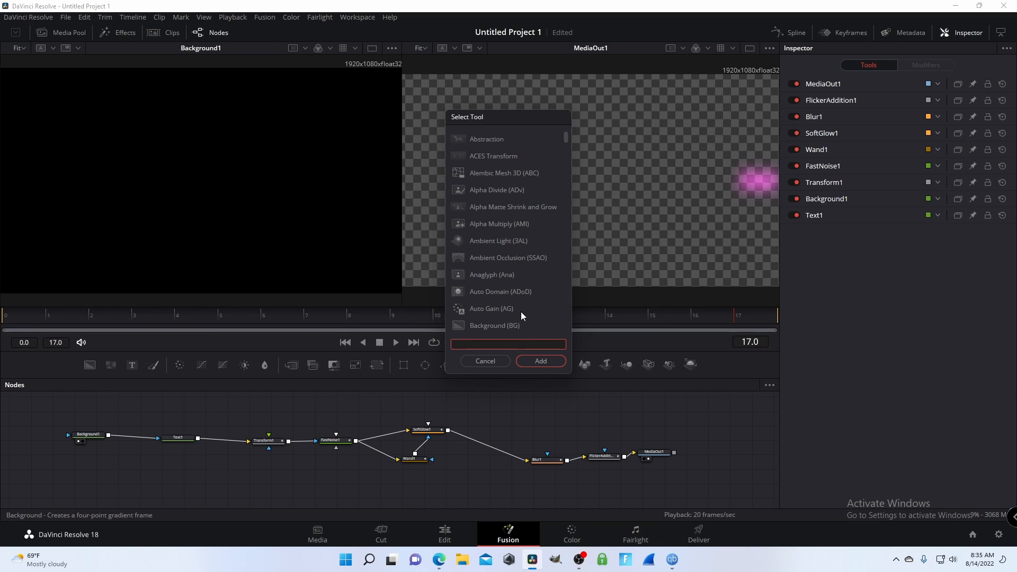
Step: Look up the directional and ray effects with "dir" and "ray", and close the tool selection without adding anything
text(di)
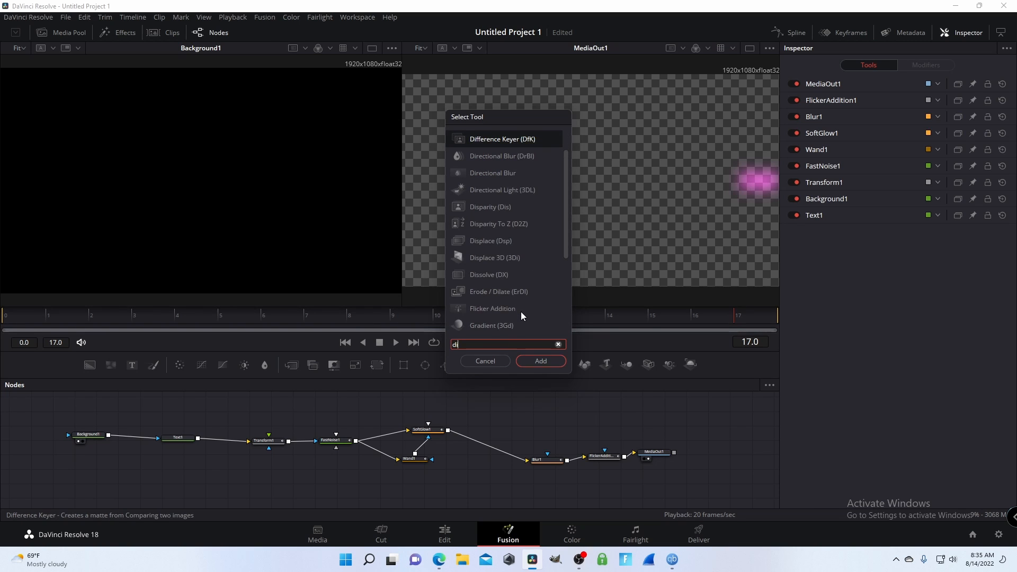
text(r)
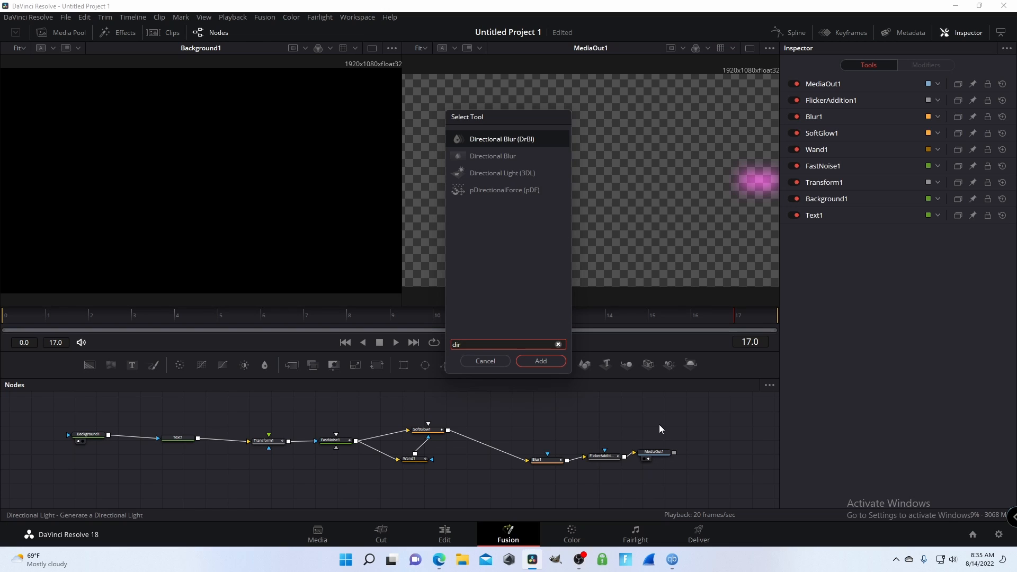
key(BackSpace)
key(BackSpace)
key(BackSpace)
text(ra)
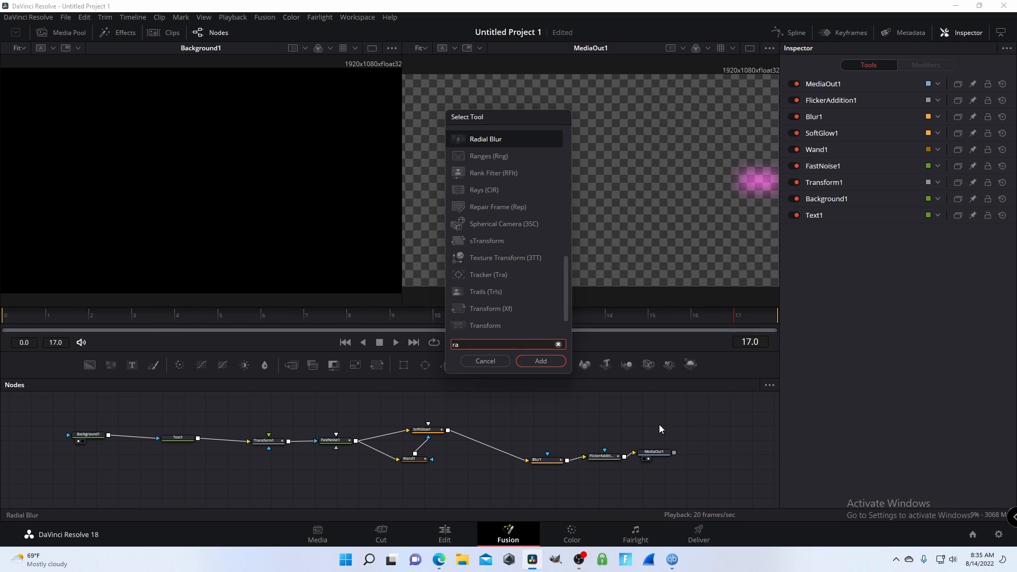
text(y)
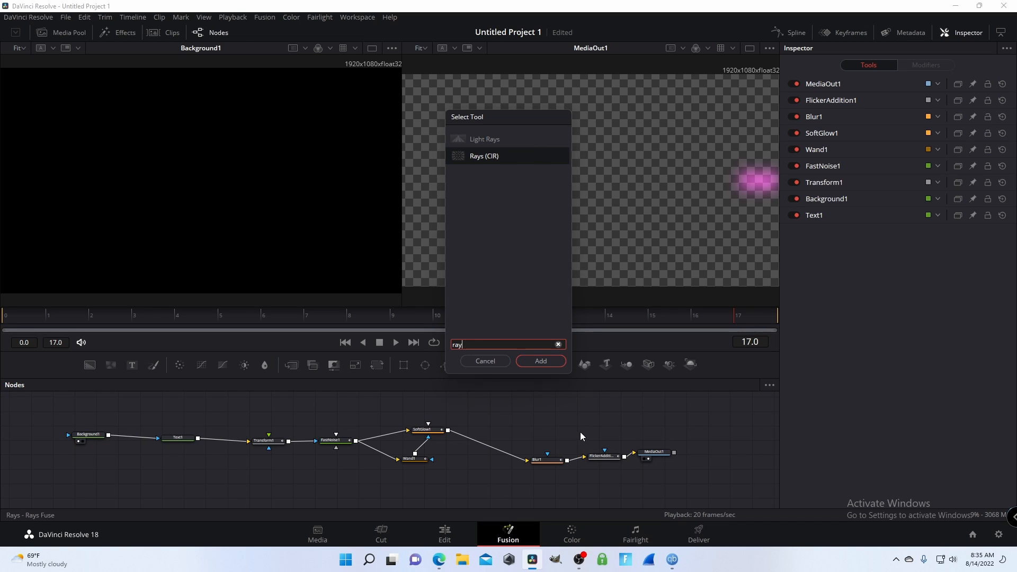
click(492, 361)
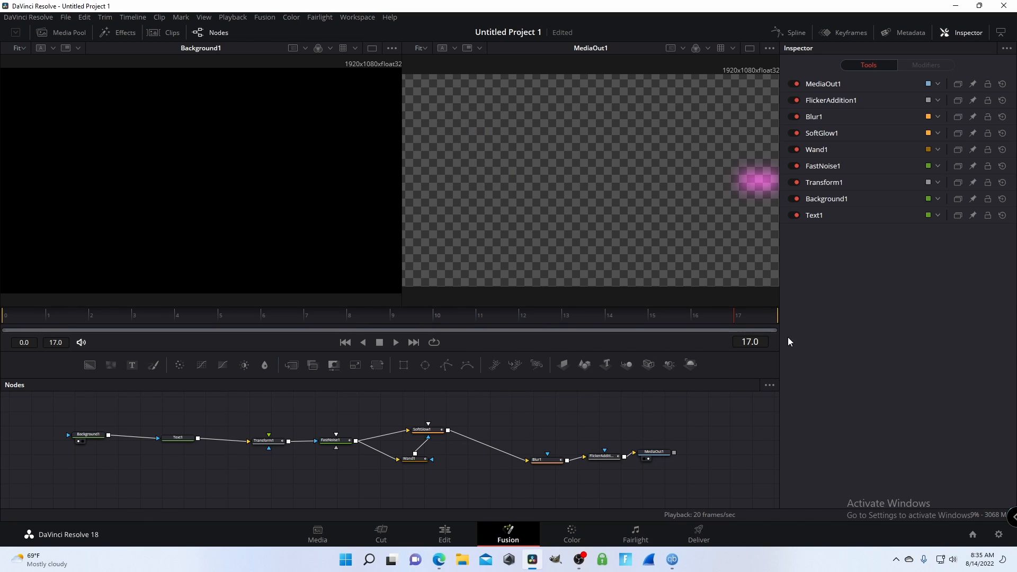
Step: Scrub the animation back to frame 0 and forward to frame 8, and look over the whole node chain
drag(729, 312, 84, 346)
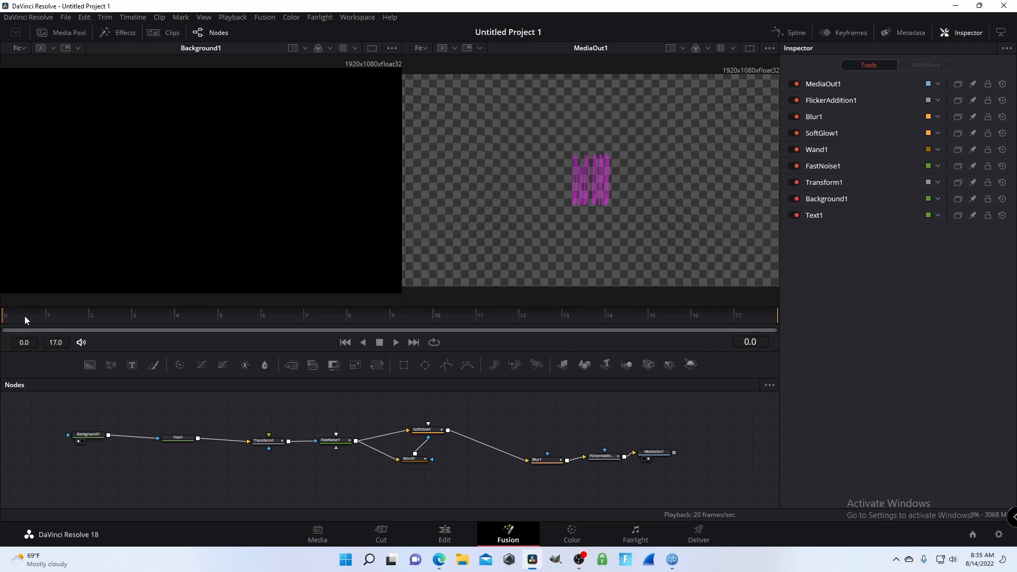
drag(24, 316, 350, 316)
drag(122, 401, 695, 508)
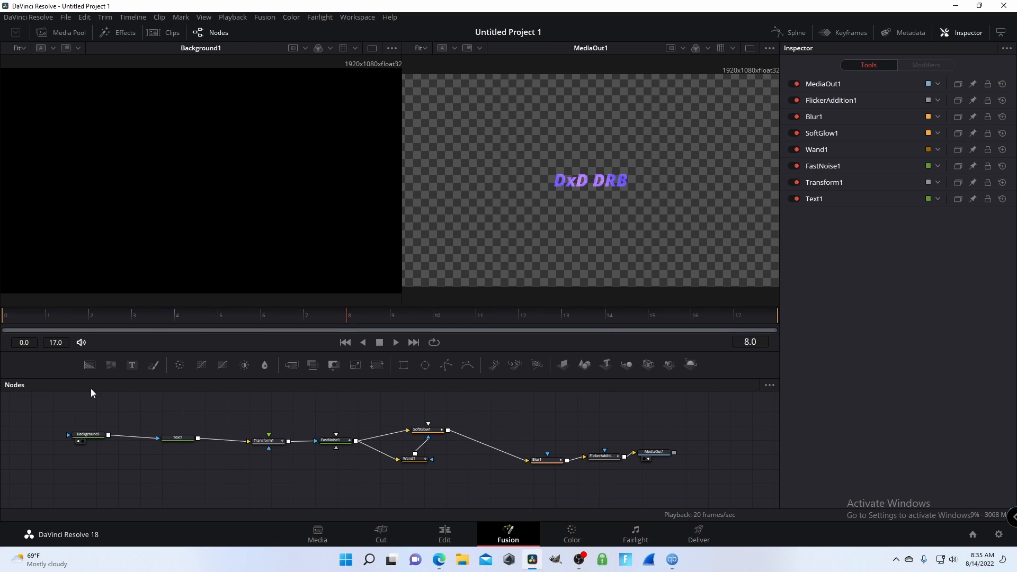
drag(89, 451, 667, 485)
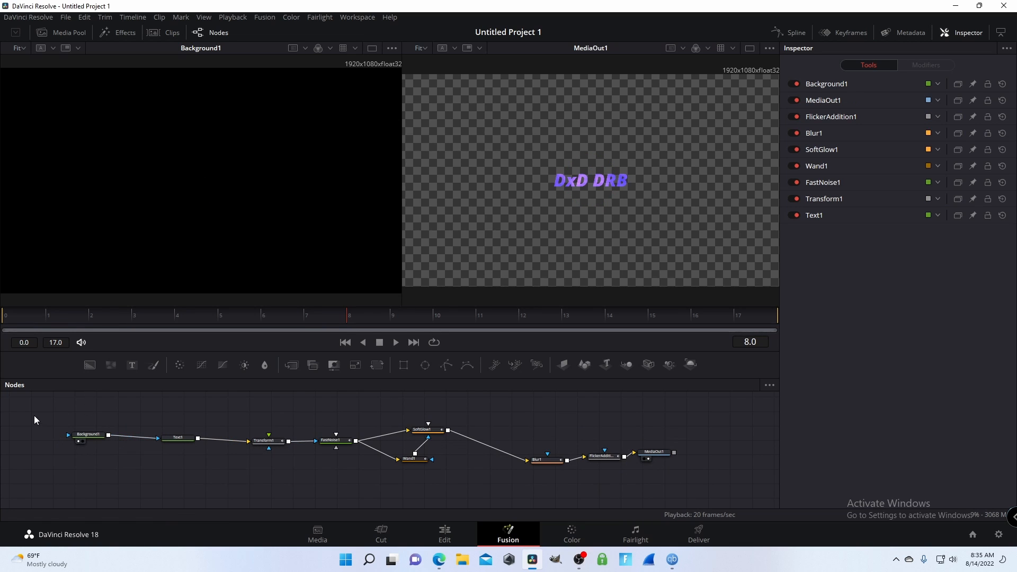
drag(34, 416, 694, 485)
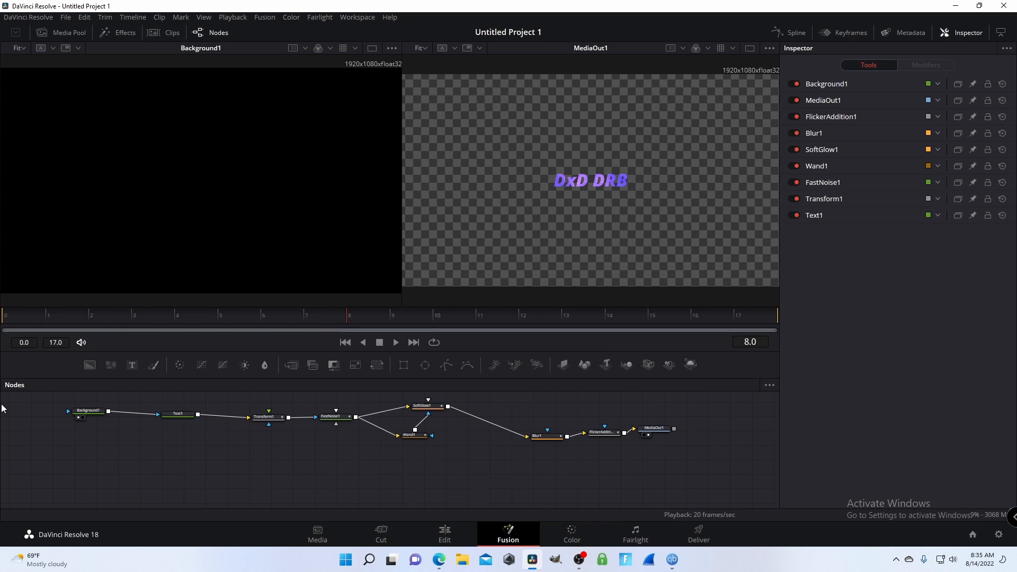
drag(38, 416, 683, 466)
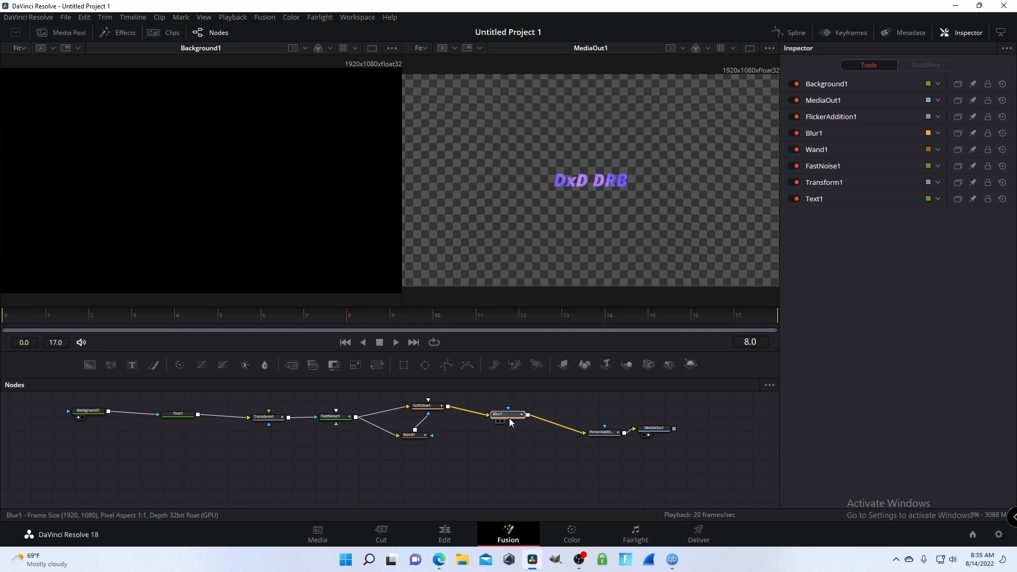
Step: Show Blur1 in the first viewer and FlickerAddition1 in the second, and reposition the MediaOut1 node close to FlickerAddition1
drag(548, 438, 181, 207)
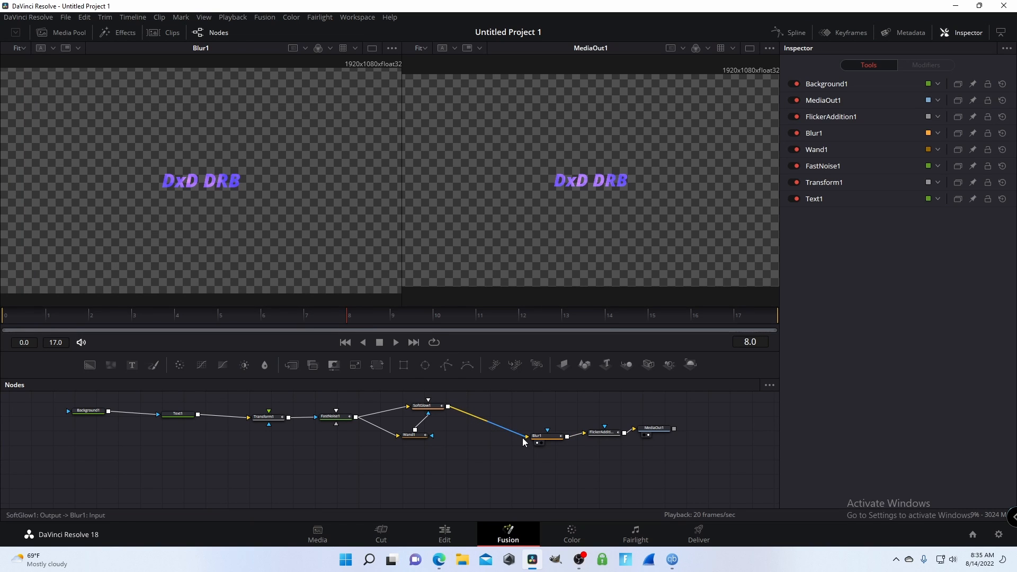
drag(660, 433, 737, 435)
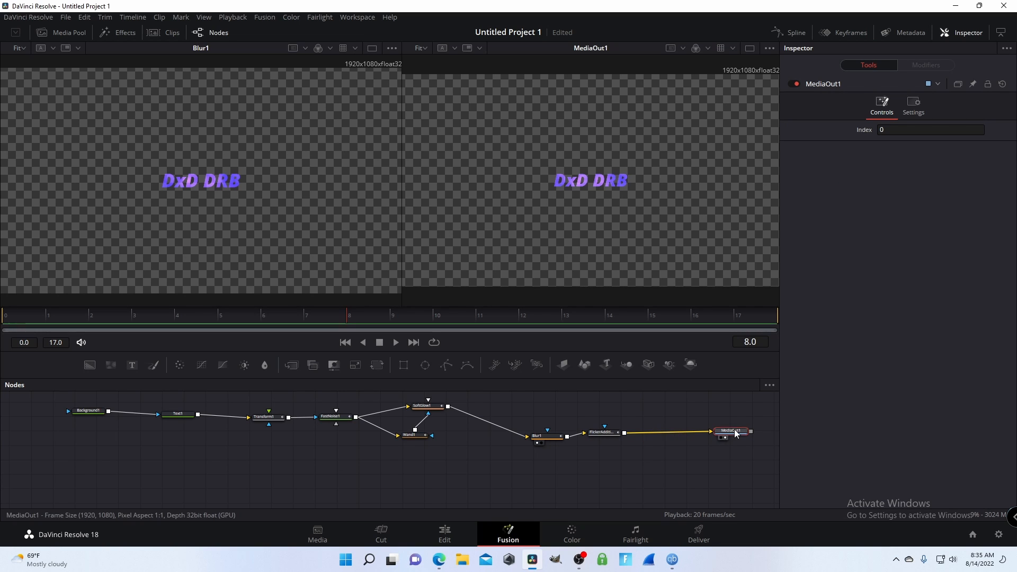
scroll(706, 421, down, 2)
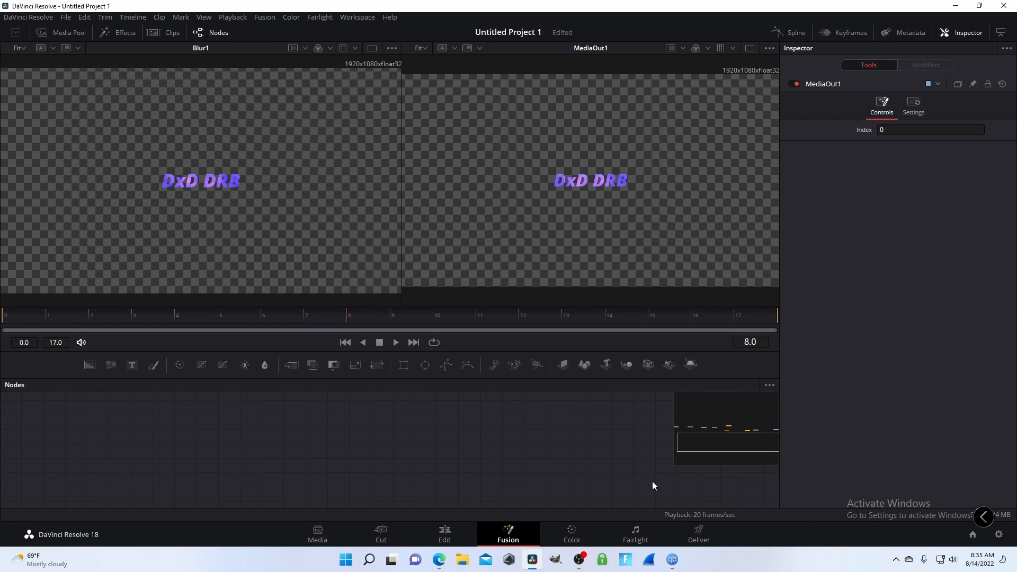
drag(540, 458, 621, 538)
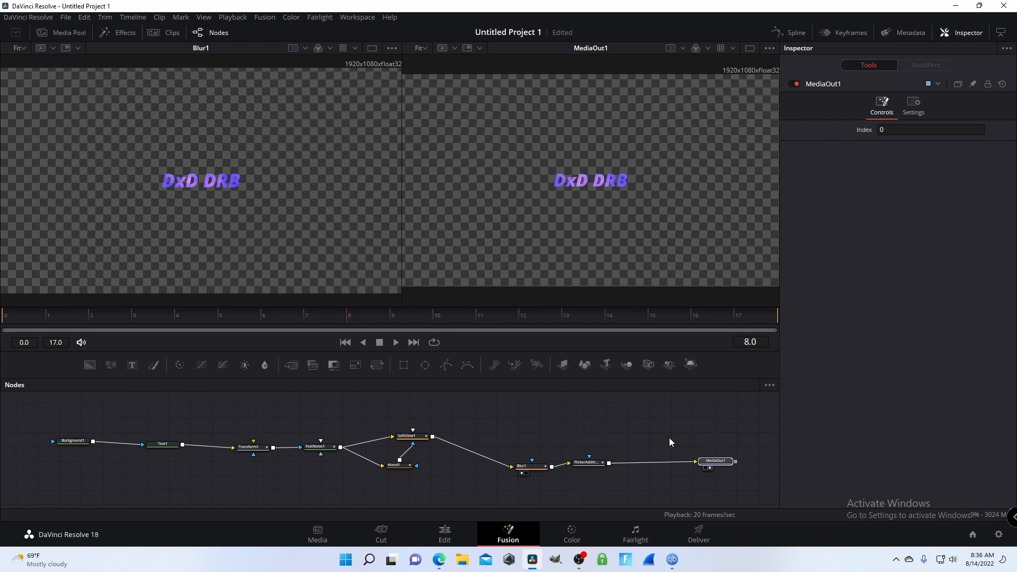
drag(589, 463, 610, 212)
drag(715, 461, 665, 443)
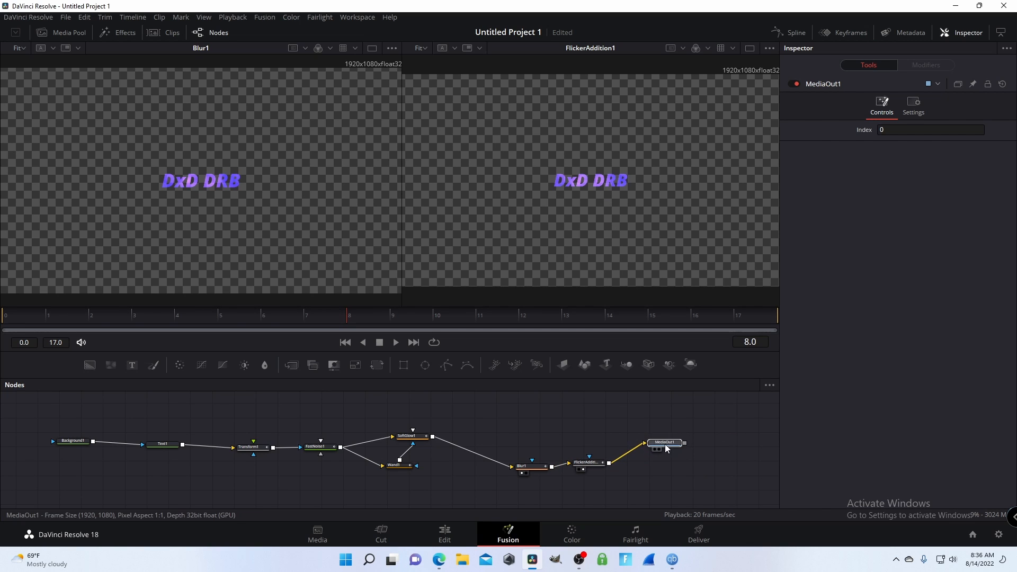
Step: Leave the node graph and switch to the Edit page to check the Fusion composition clip on the timeline
drag(619, 418, 713, 471)
drag(44, 438, 609, 514)
click(665, 413)
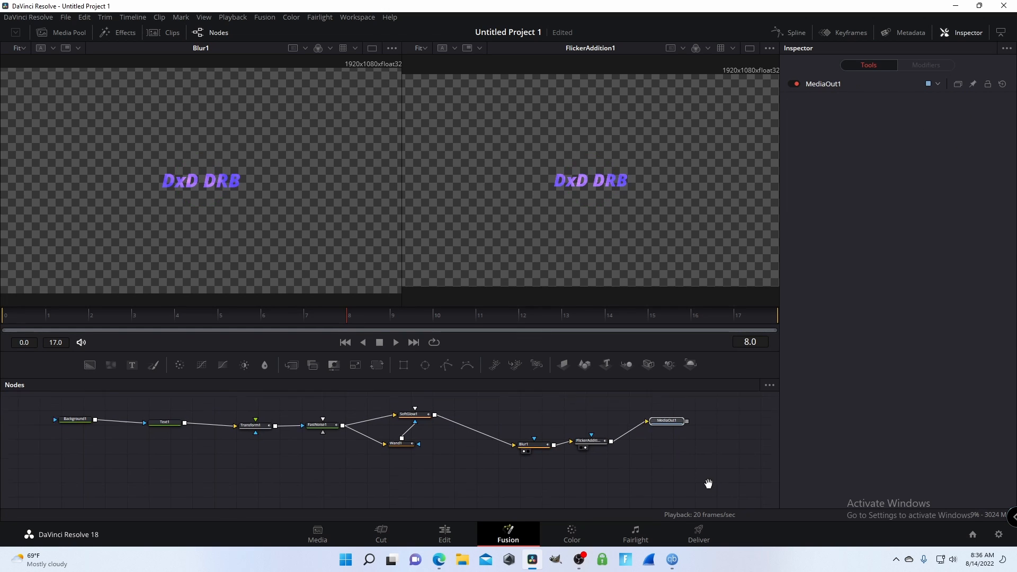
click(402, 534)
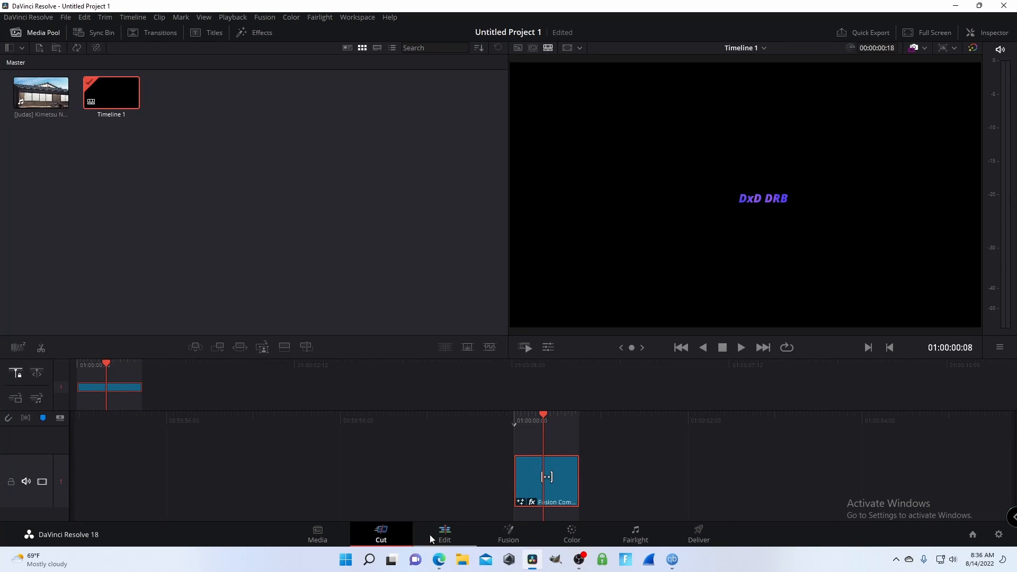
click(439, 536)
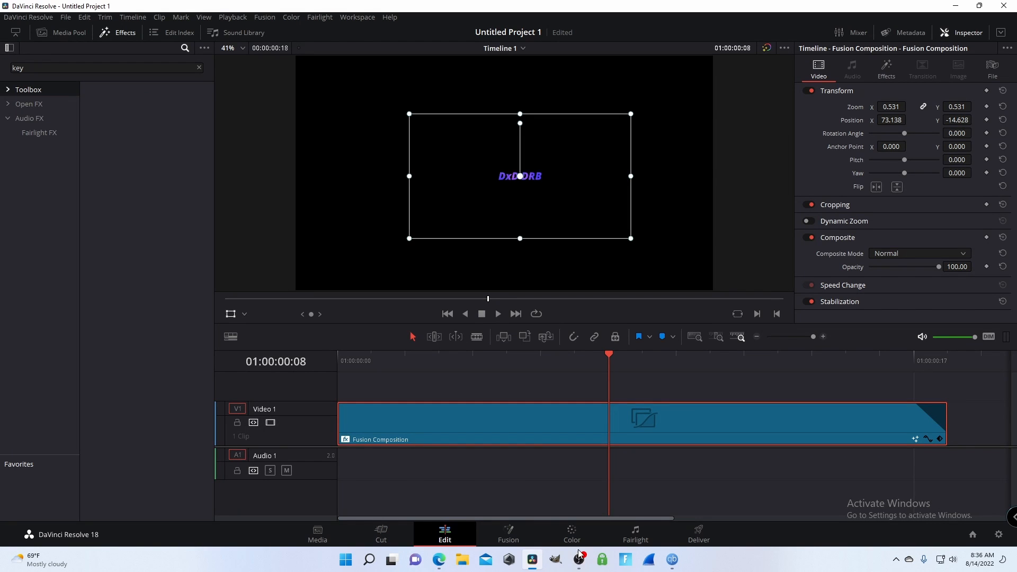